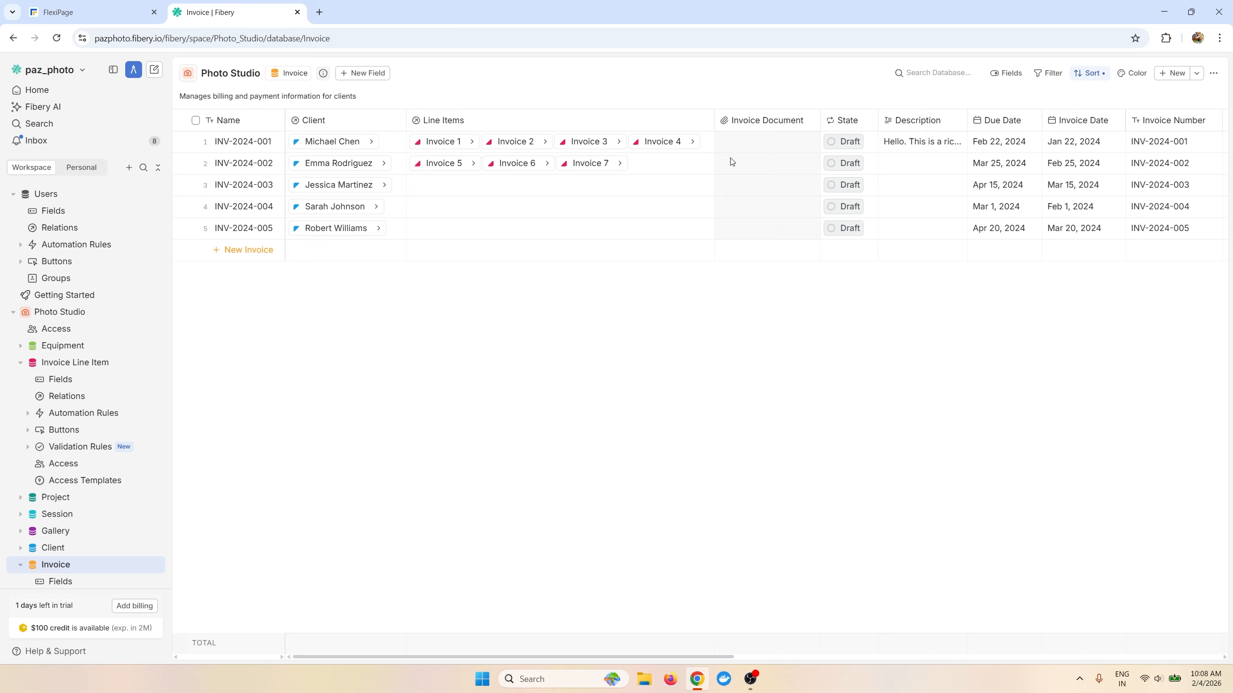
# Step: Examine the Invoice database's document field, the first invoice's state options, and its fourth line item
pyautogui.click(769, 142)
pyautogui.click(871, 149)
pyautogui.click(864, 151)
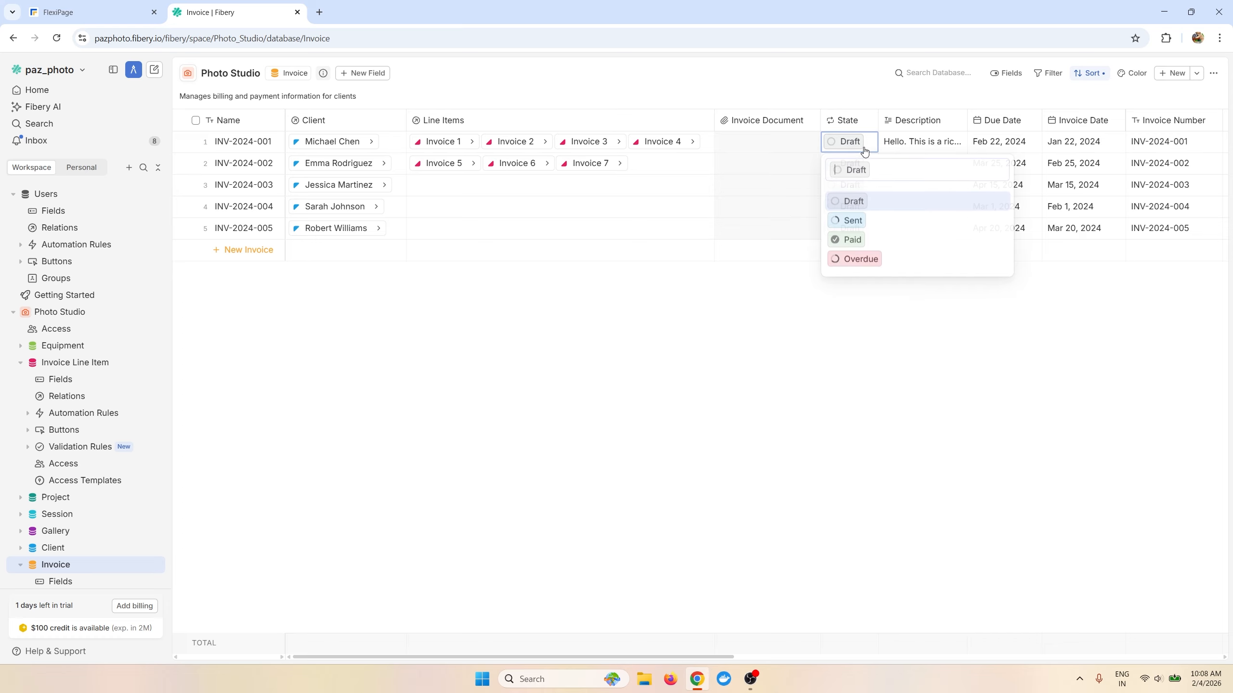
pyautogui.click(695, 331)
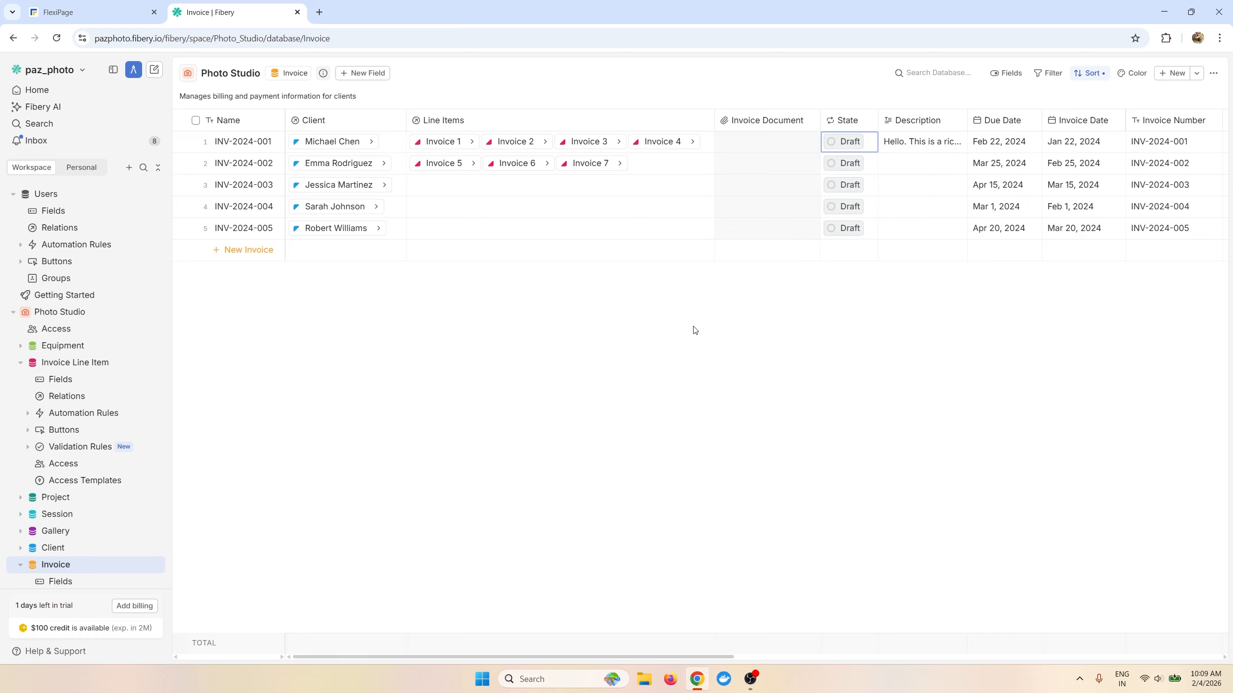
pyautogui.click(693, 142)
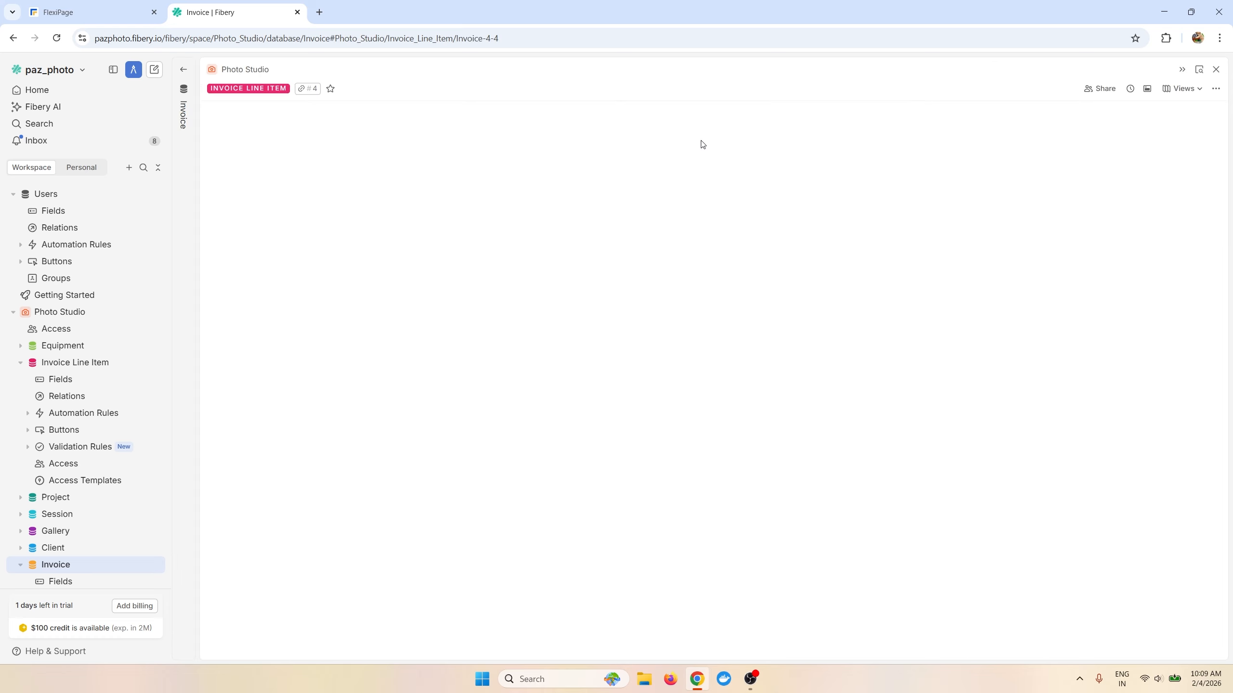
pyautogui.click(1215, 69)
# Step: Open the Invoice Line Item database, inspect its quantity, unit price and line total fields, and widen the Equipment column
pyautogui.click(122, 368)
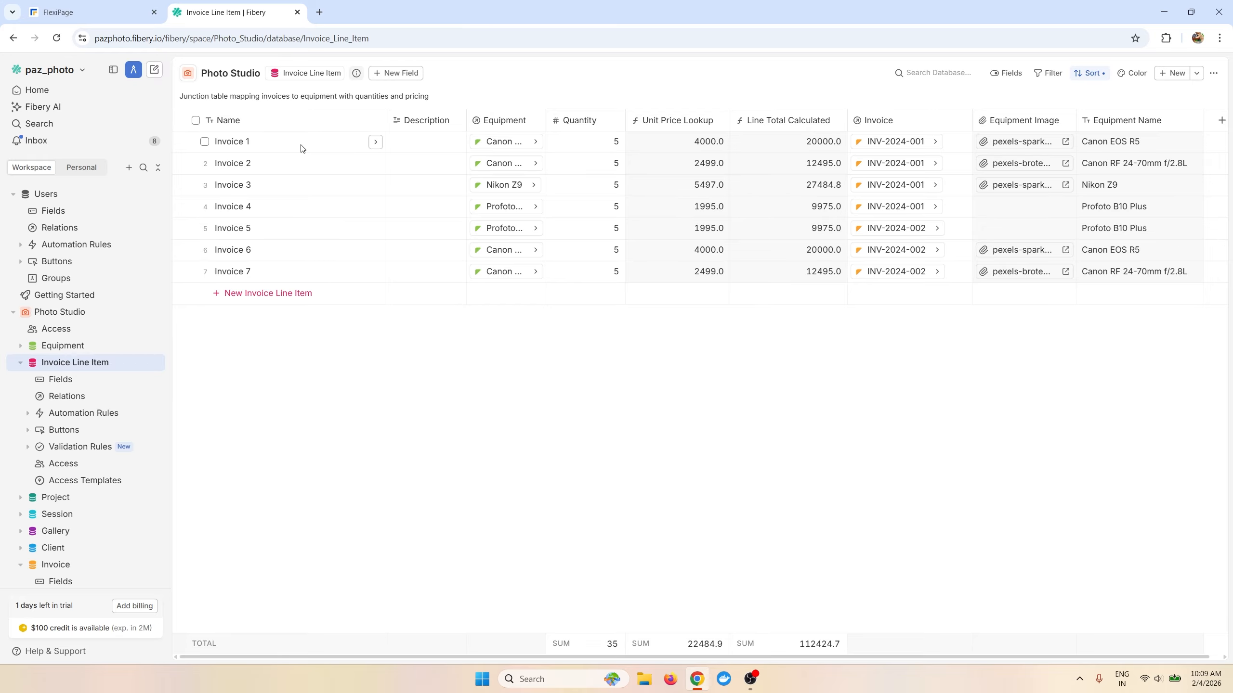
pyautogui.click(289, 96)
pyautogui.click(603, 151)
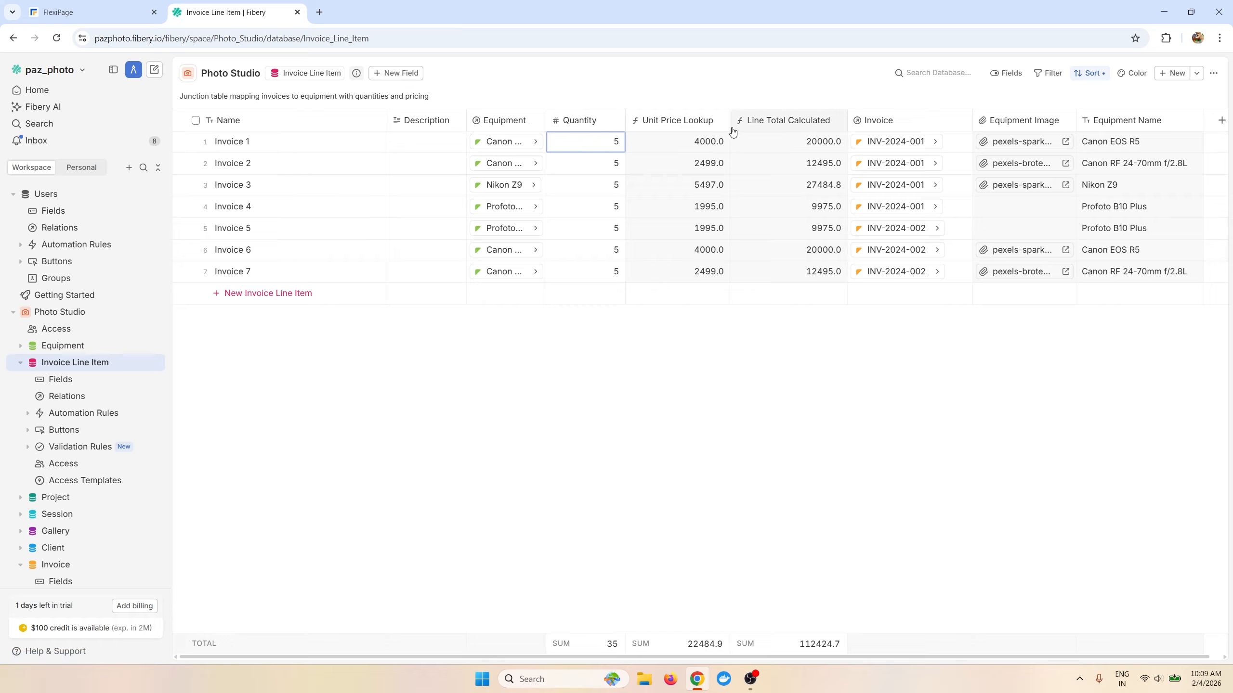
pyautogui.click(689, 143)
pyautogui.click(790, 150)
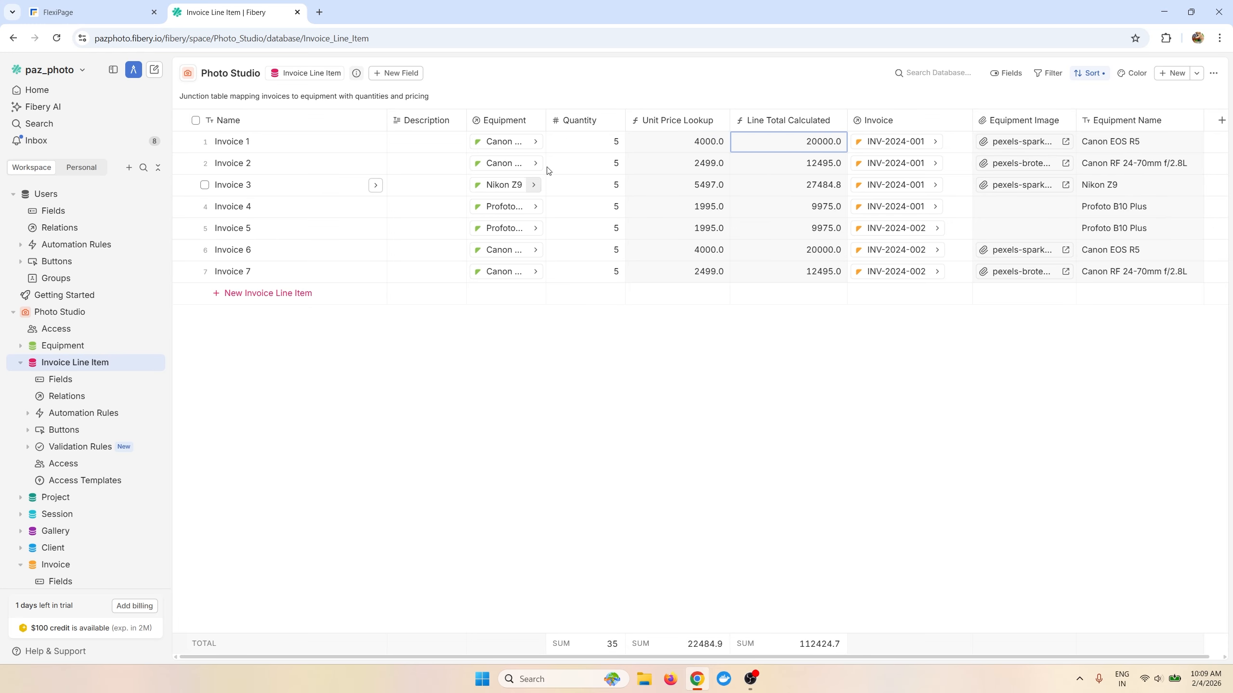
pyautogui.moveTo(546, 120); pyautogui.dragTo(581, 120)
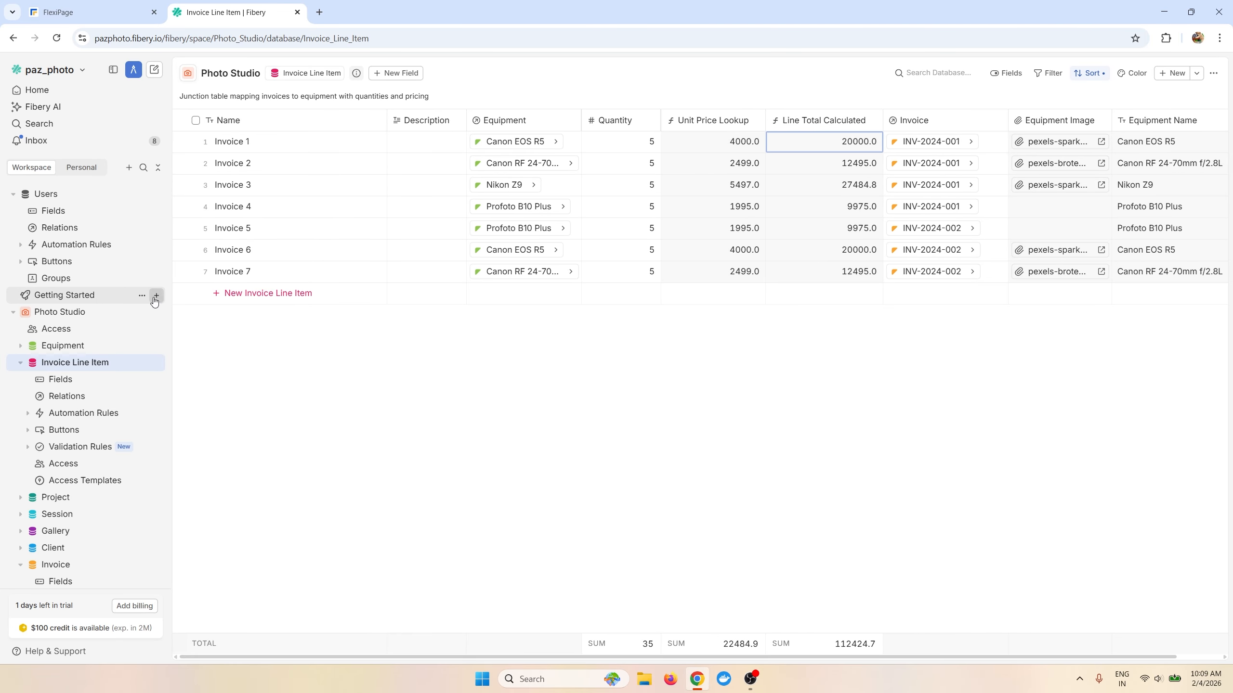
# Step: Review the Equipment and Invoice Line Item databases, and return to the Invoice database
pyautogui.click(87, 345)
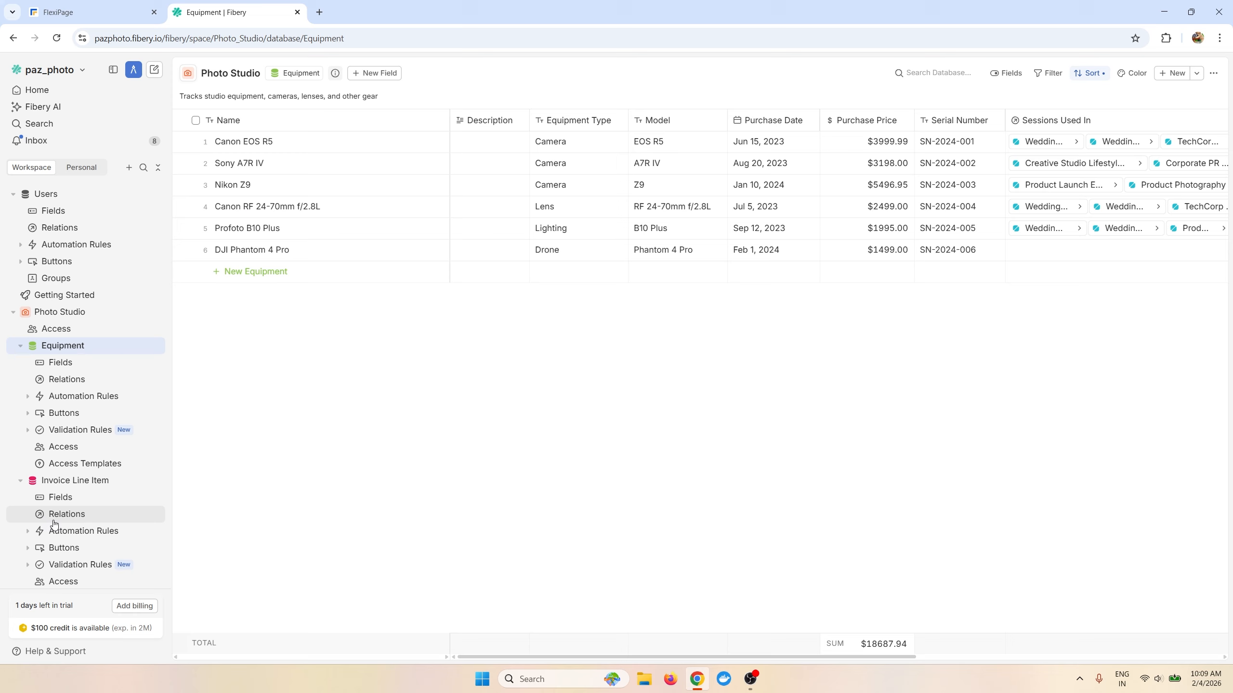
pyautogui.click(88, 480)
pyautogui.scroll(-4, 94, 482)
pyautogui.click(83, 502)
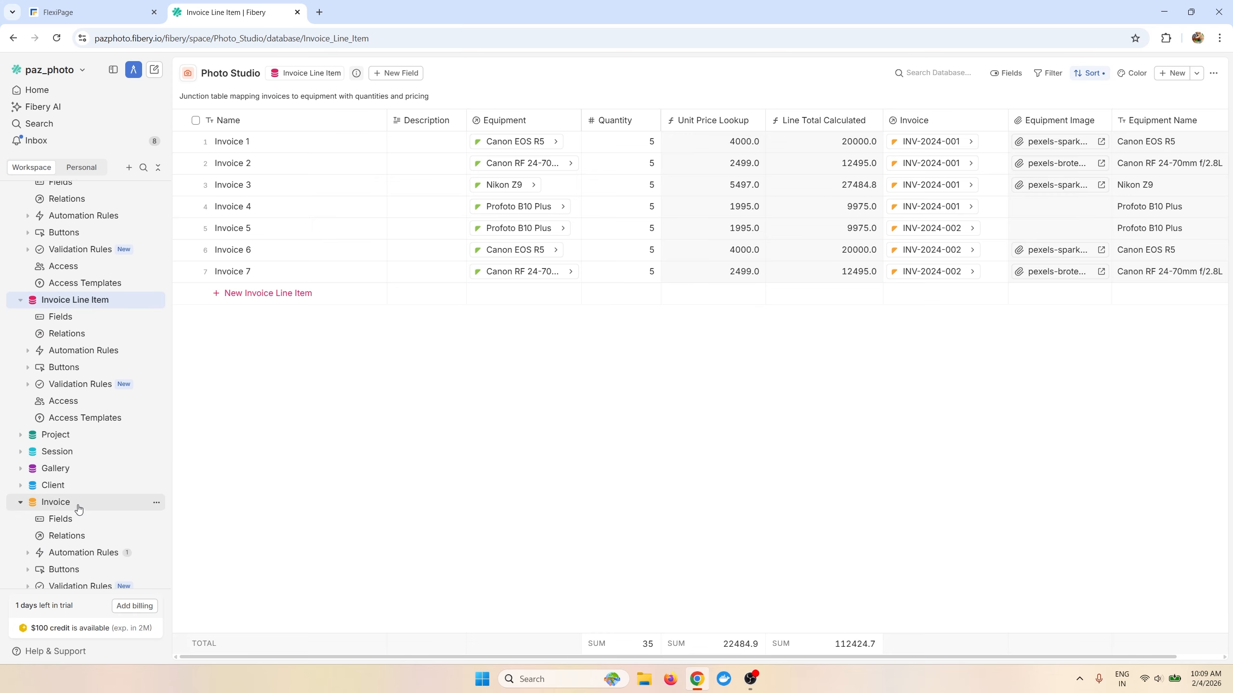
# Step: Switch to FlexiPage and open the Fibery workspace connection form in its settings
pyautogui.click(93, 11)
pyautogui.click(85, 262)
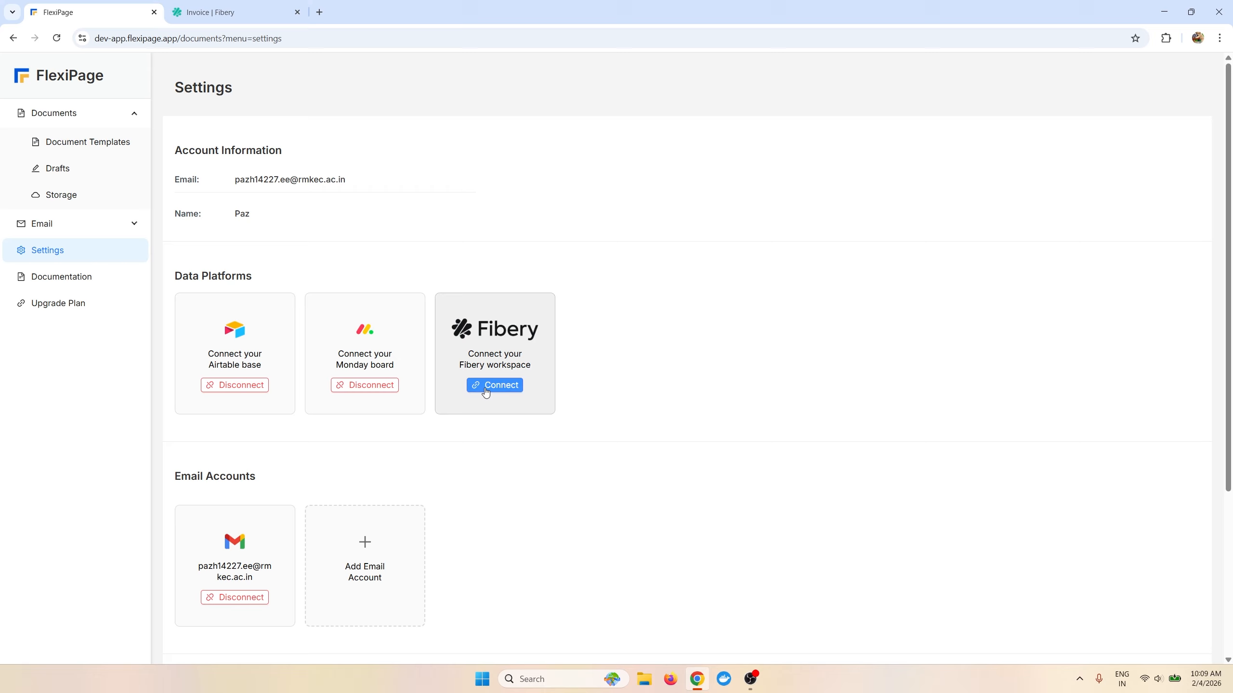
pyautogui.click(494, 388)
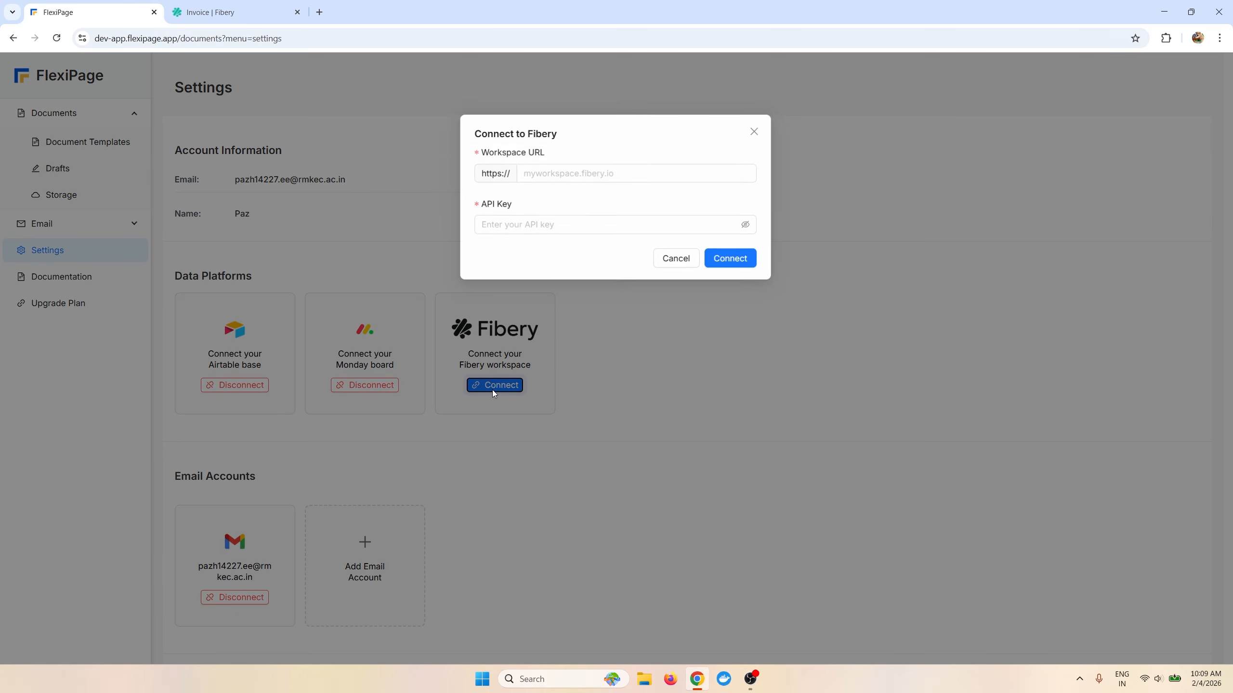
# Step: Copy the Invoice database's web address from Fibery and paste it as FlexiPage's workspace URL
pyautogui.click(229, 12)
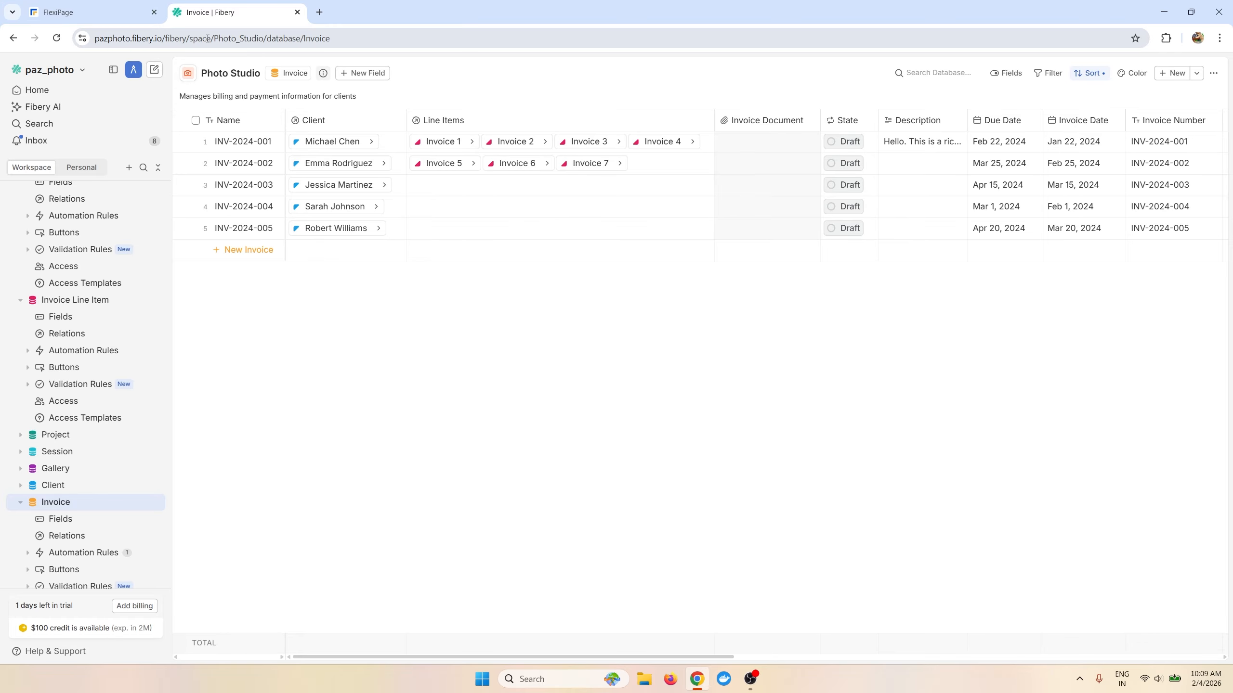
pyautogui.click(98, 41)
pyautogui.hotkey('ctrl', 'c')
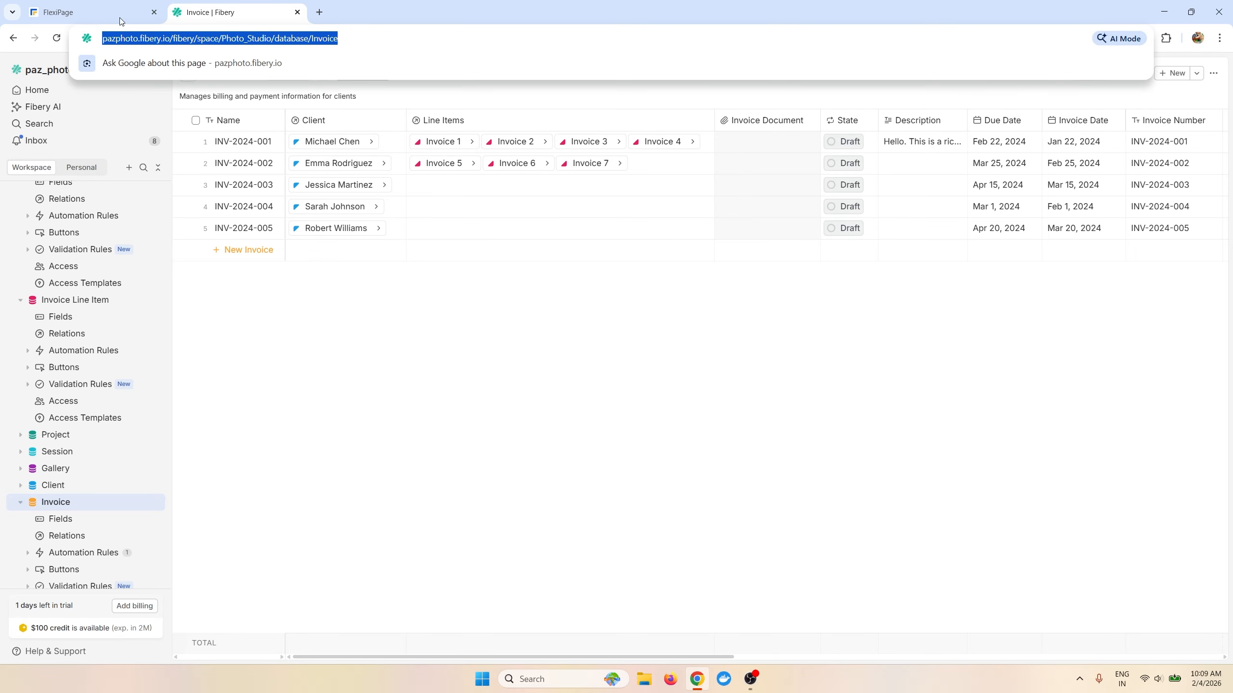
pyautogui.click(120, 19)
pyautogui.click(547, 169)
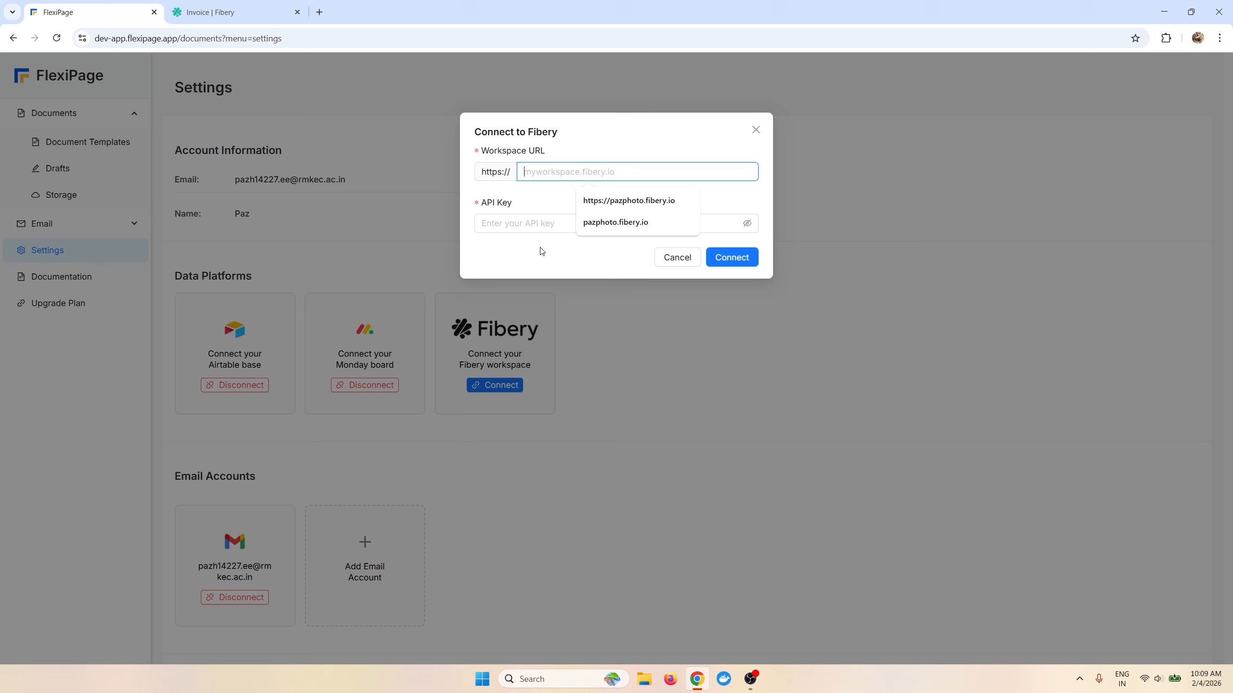
pyautogui.hotkey('ctrl', 'v')
# Step: Trim the pasted workspace URL to pazphoto.fibery.io, removing the protocol prefix and the path after the domain
pyautogui.hotkey('shift', 'Left')
pyautogui.hotkey('shift', 'Left')
pyautogui.hotkey('shift', 'Left')
pyautogui.hotkey('shift', 'Left')
pyautogui.hotkey('shift', 'Left')
pyautogui.hotkey('shift', 'Left')
pyautogui.hotkey('shift', 'Left')
pyautogui.hotkey('shift', 'Left')
pyautogui.hotkey('shift', 'Left')
pyautogui.hotkey('shift', 'Left')
pyautogui.hotkey('shift', 'Left')
pyautogui.hotkey('shift', 'Left')
pyautogui.hotkey('shift', 'Left')
pyautogui.hotkey('shift', 'Left')
pyautogui.hotkey('shift', 'Left')
pyautogui.hotkey('shift', 'Left')
pyautogui.hotkey('shift', 'Left')
pyautogui.hotkey('shift', 'Left')
pyautogui.hotkey('shift', 'Left')
pyautogui.hotkey('shift', 'Left')
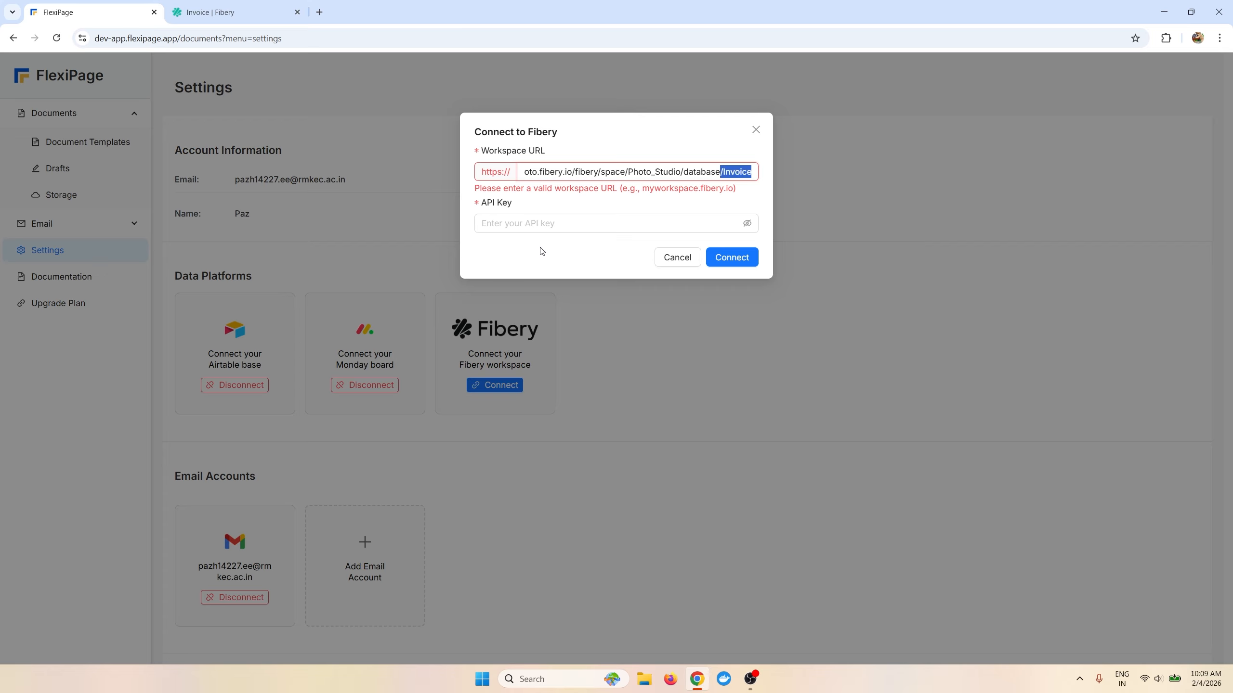
pyautogui.hotkey('shift', 'Left')
pyautogui.hotkey('shift', 'Left')
pyautogui.hotkey('shift', 'Left')
pyautogui.hotkey('shift', 'Left')
pyautogui.hotkey('shift', 'Left')
pyautogui.hotkey('shift', 'Left')
pyautogui.hotkey('shift', 'Left')
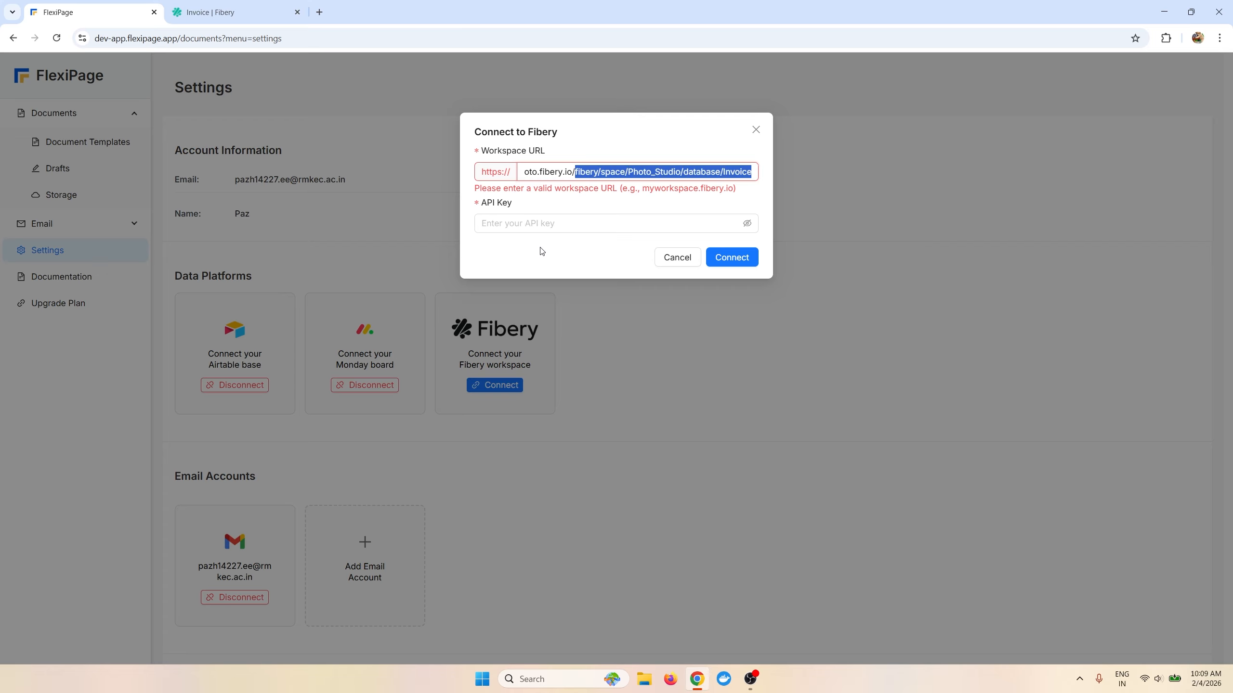
pyautogui.press('BackSpace')
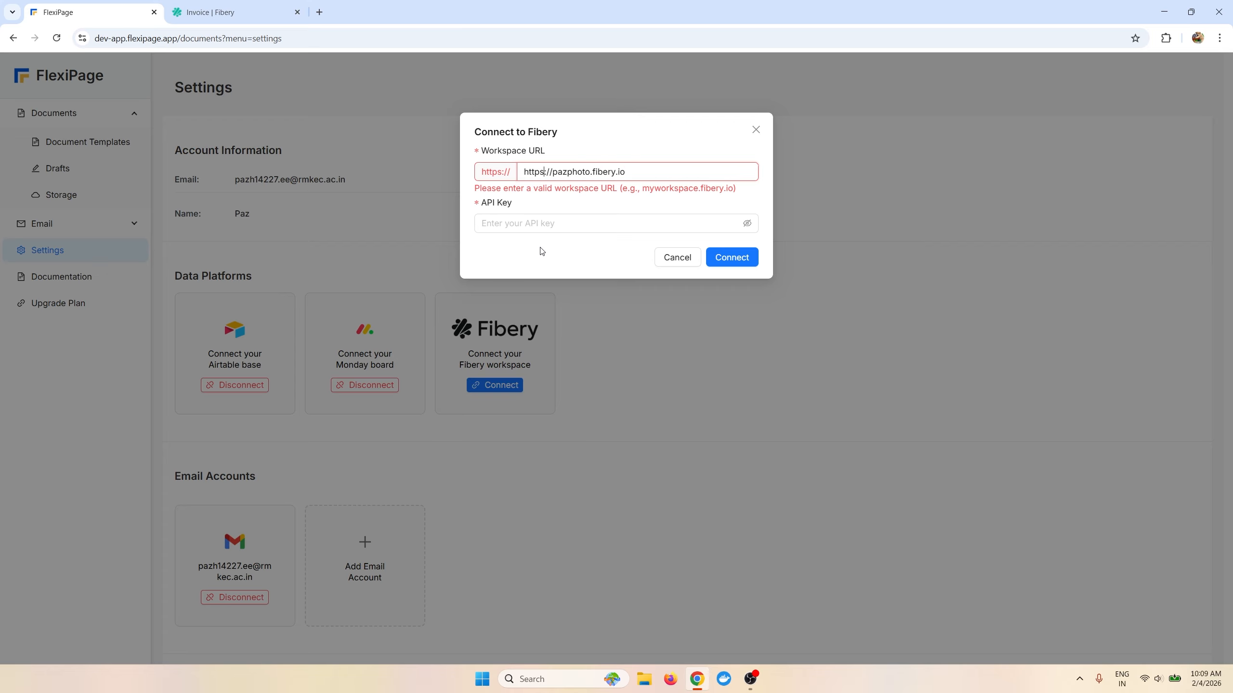
pyautogui.hotkey('shift', 'Left')
pyautogui.hotkey('shift', 'Left')
pyautogui.hotkey('shift', 'Left')
pyautogui.hotkey('shift', 'Left')
pyautogui.hotkey('shift', 'Left')
pyautogui.hotkey('shift', 'Left')
pyautogui.hotkey('shift', 'Left')
pyautogui.hotkey('shift', 'Left')
pyautogui.press('BackSpace')
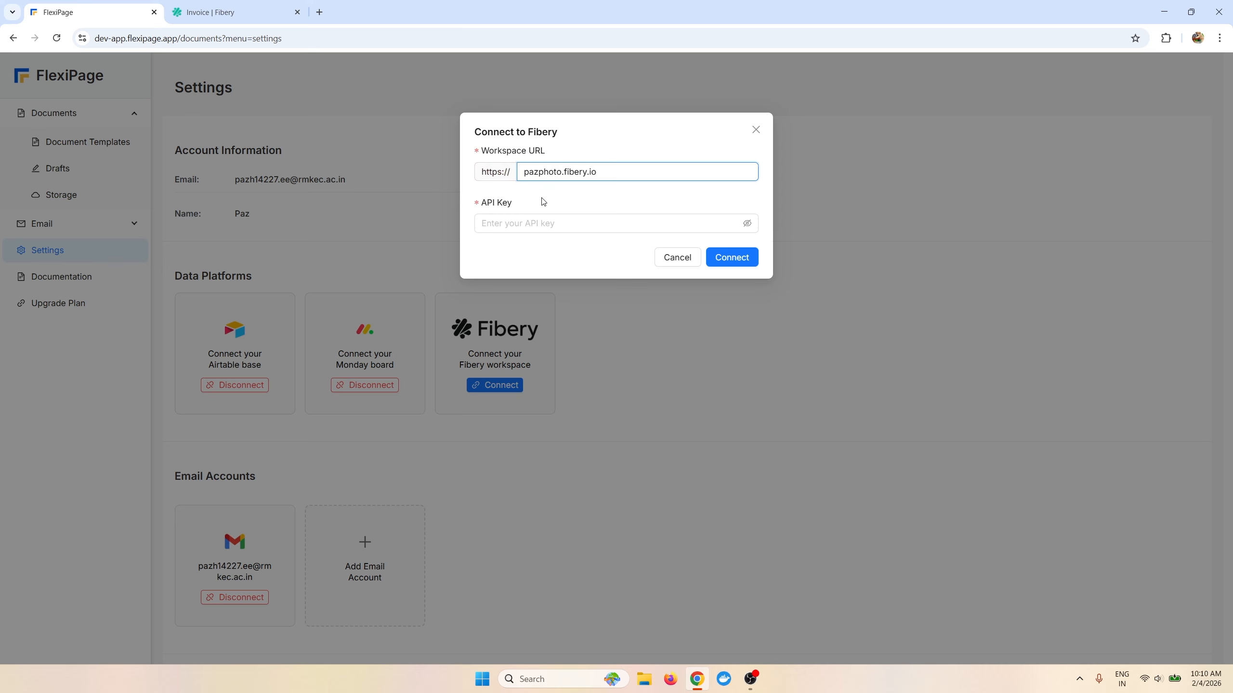
# Step: Switch to Fibery, generate a new API key in the personal settings, and copy it
pyautogui.click(233, 12)
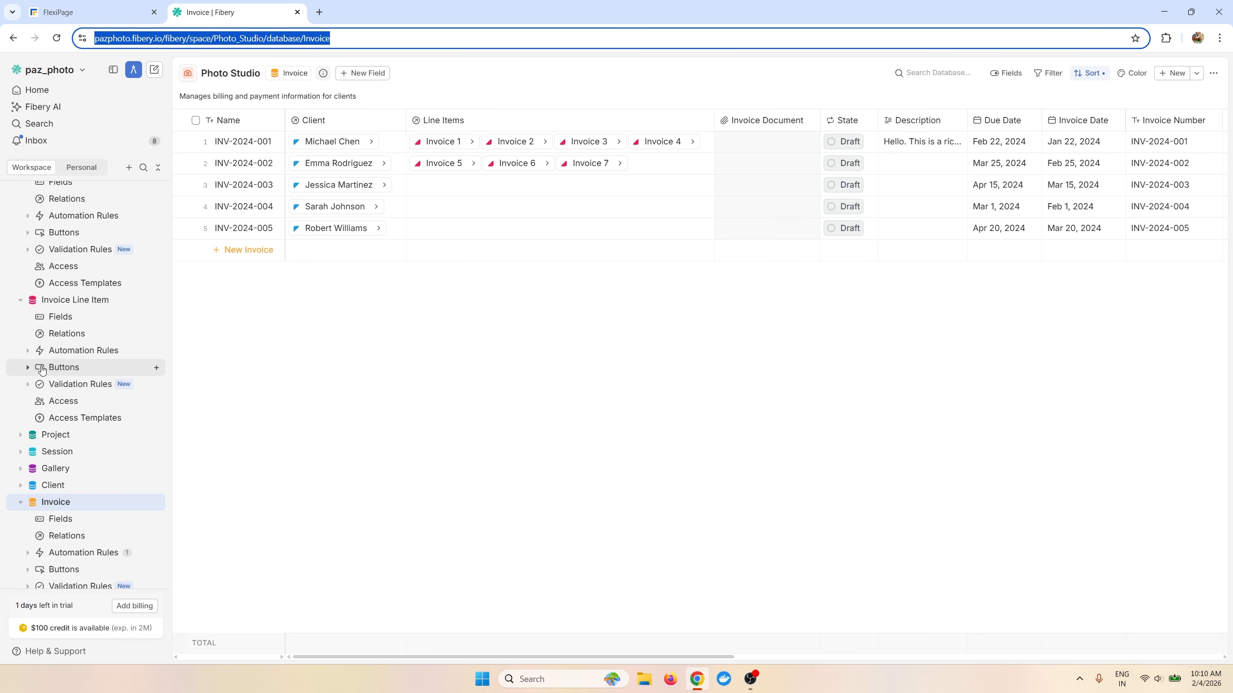
pyautogui.click(75, 78)
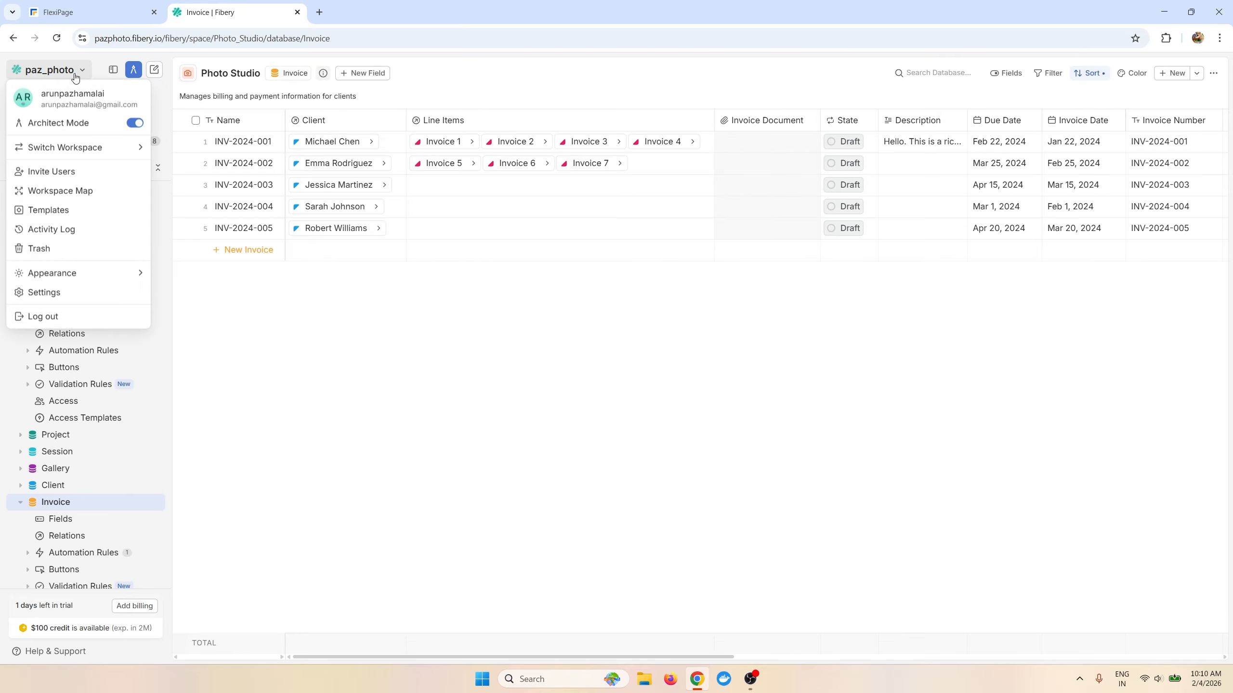
pyautogui.click(65, 292)
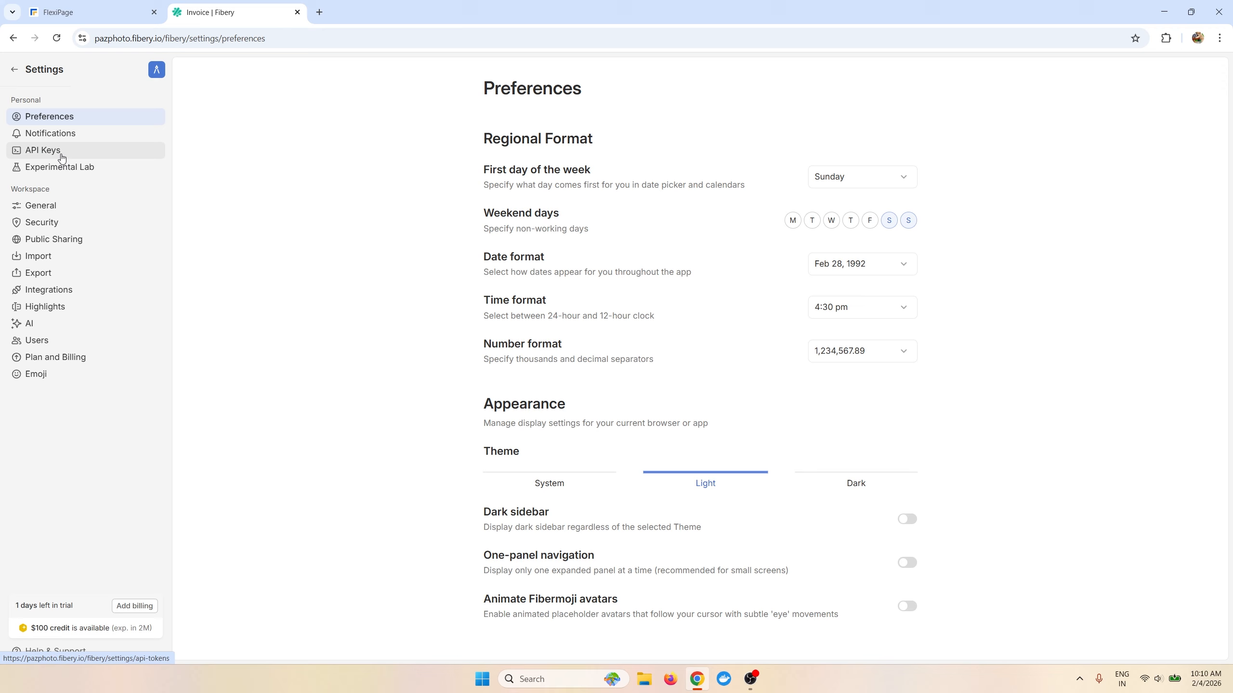
pyautogui.click(61, 153)
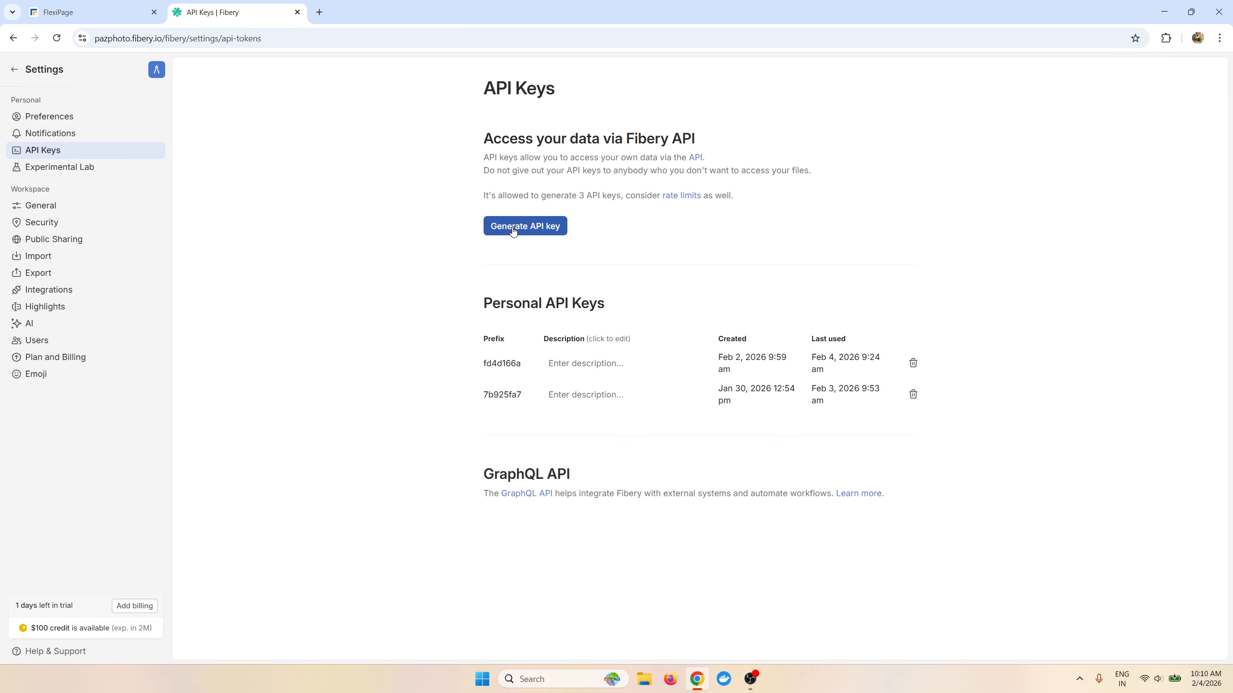
pyautogui.click(513, 231)
pyautogui.click(888, 311)
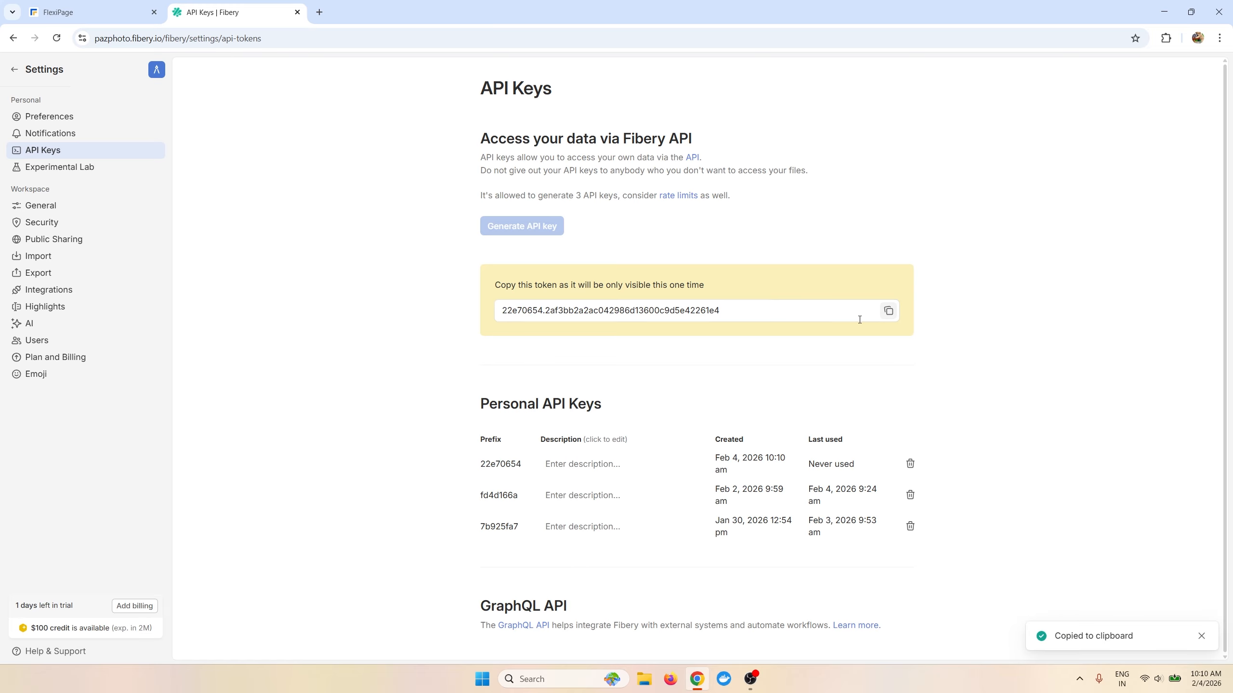
# Step: Return to FlexiPage, paste the API key into the Fibery connection form, and connect the workspace
pyautogui.click(129, 7)
pyautogui.click(517, 226)
pyautogui.hotkey('ctrl', 'v')
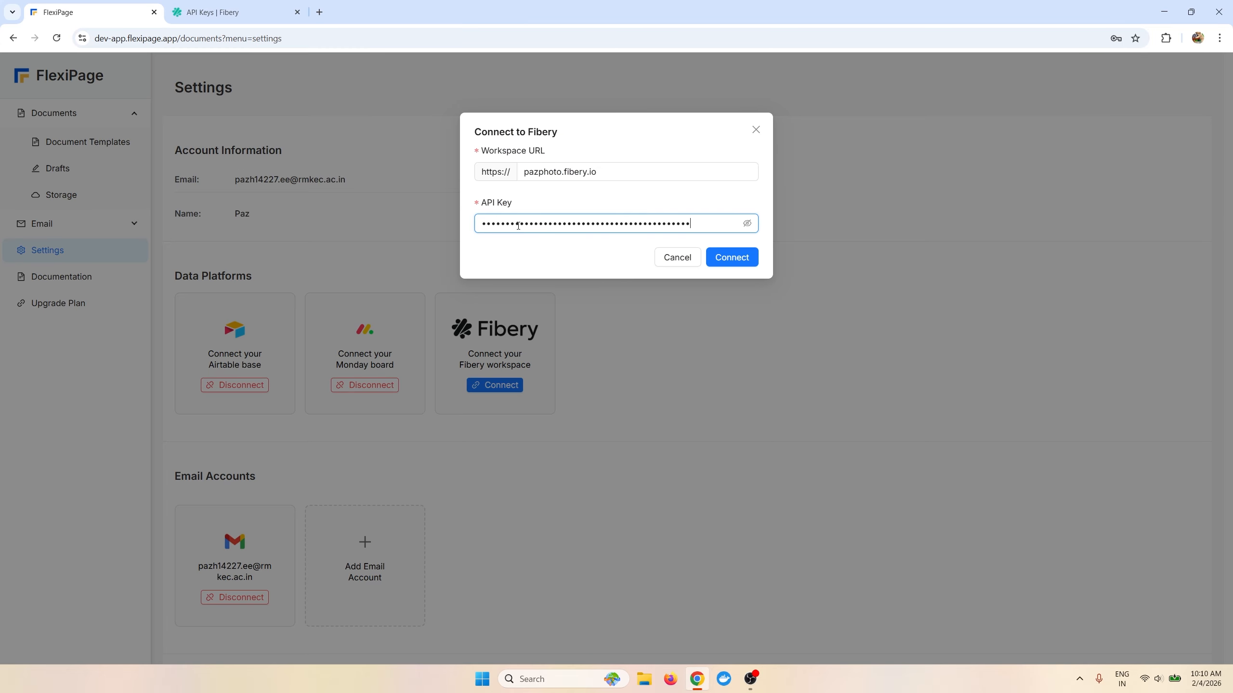
pyautogui.click(733, 258)
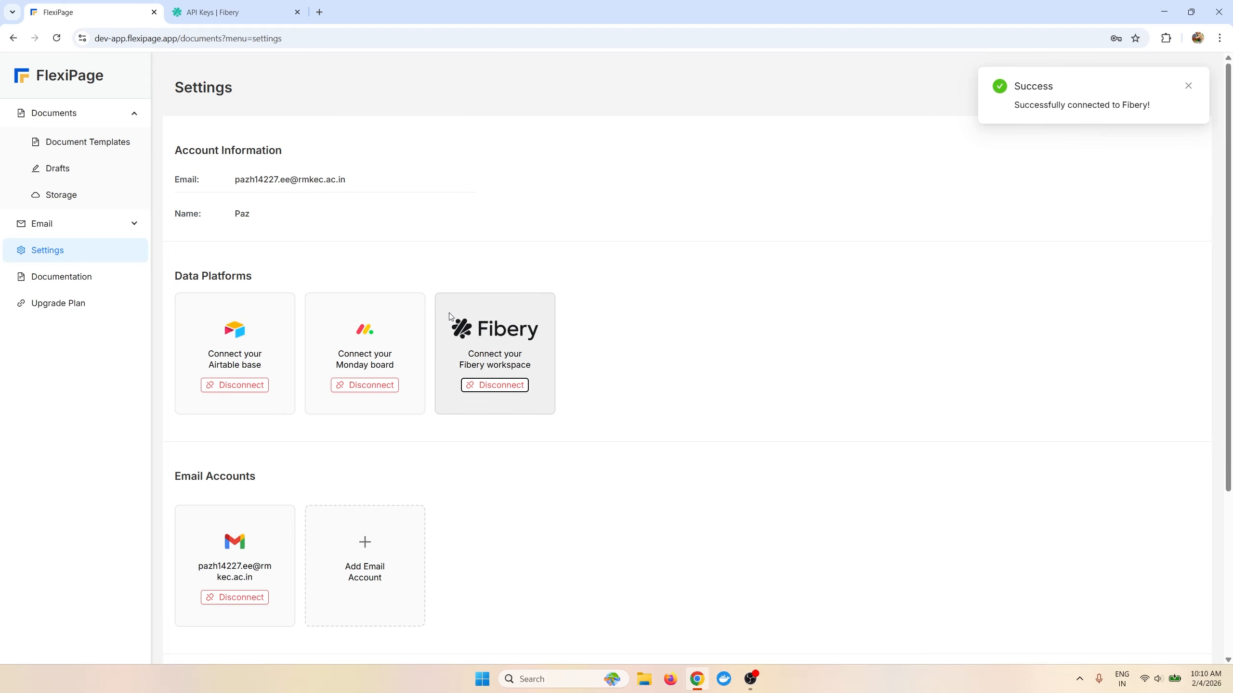
# Step: Start a new template from Document Templates with the Document type and Fibery as the data platform
pyautogui.click(109, 142)
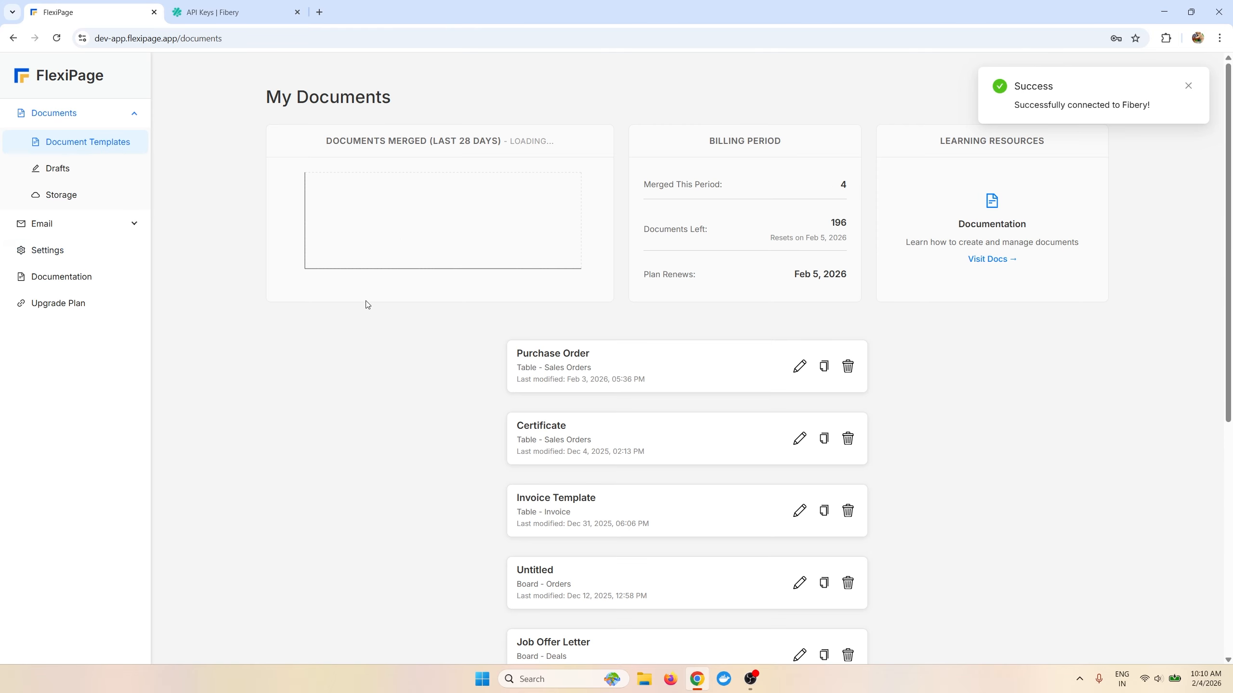
pyautogui.click(1060, 99)
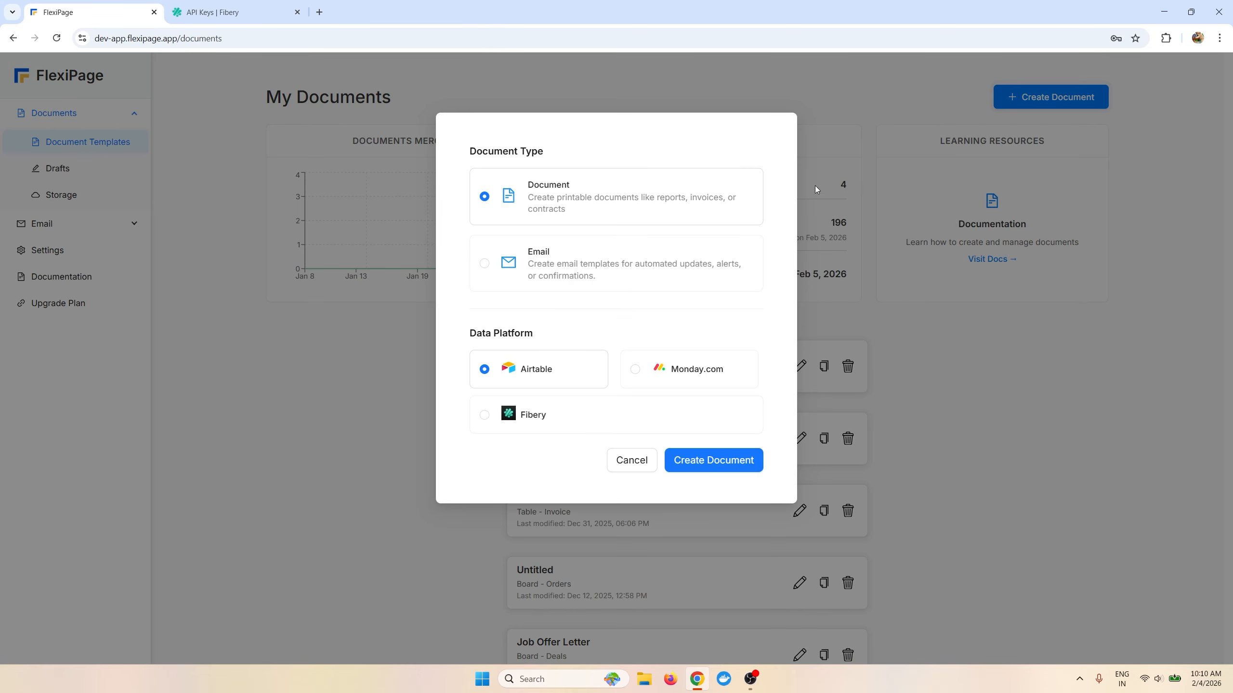
pyautogui.click(540, 423)
pyautogui.click(722, 443)
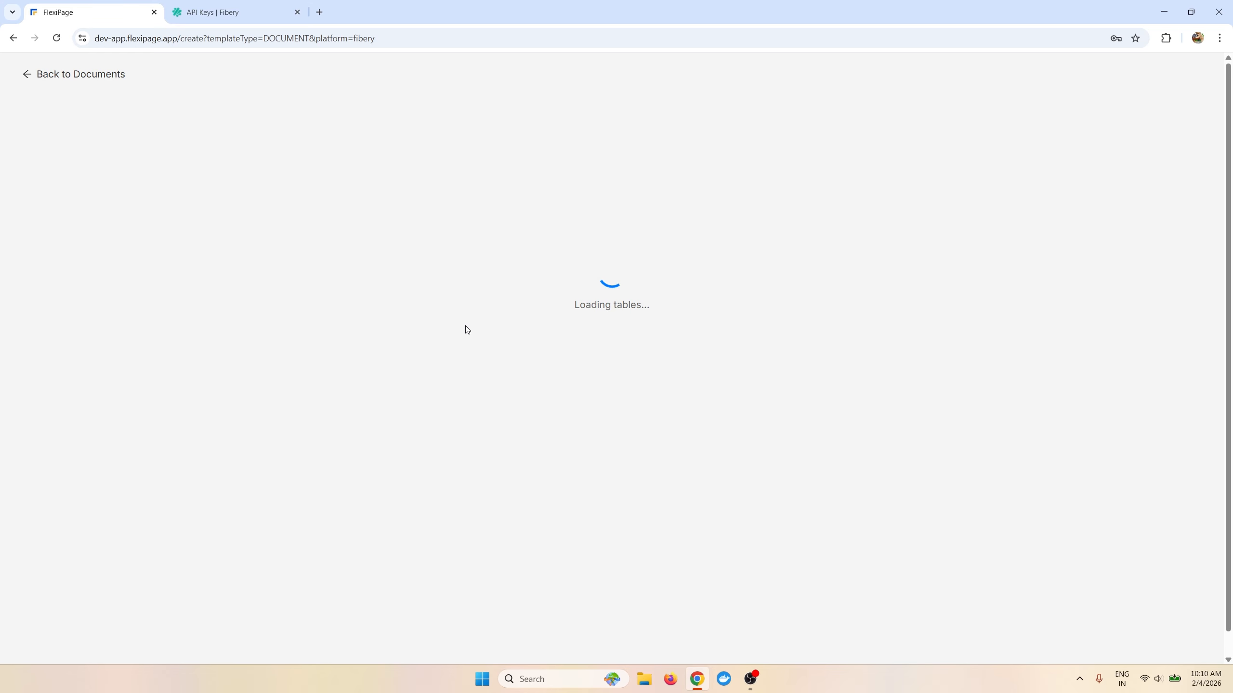
# Step: Choose the Photo Studio/Invoice database and create the document from the blank template
pyautogui.click(496, 282)
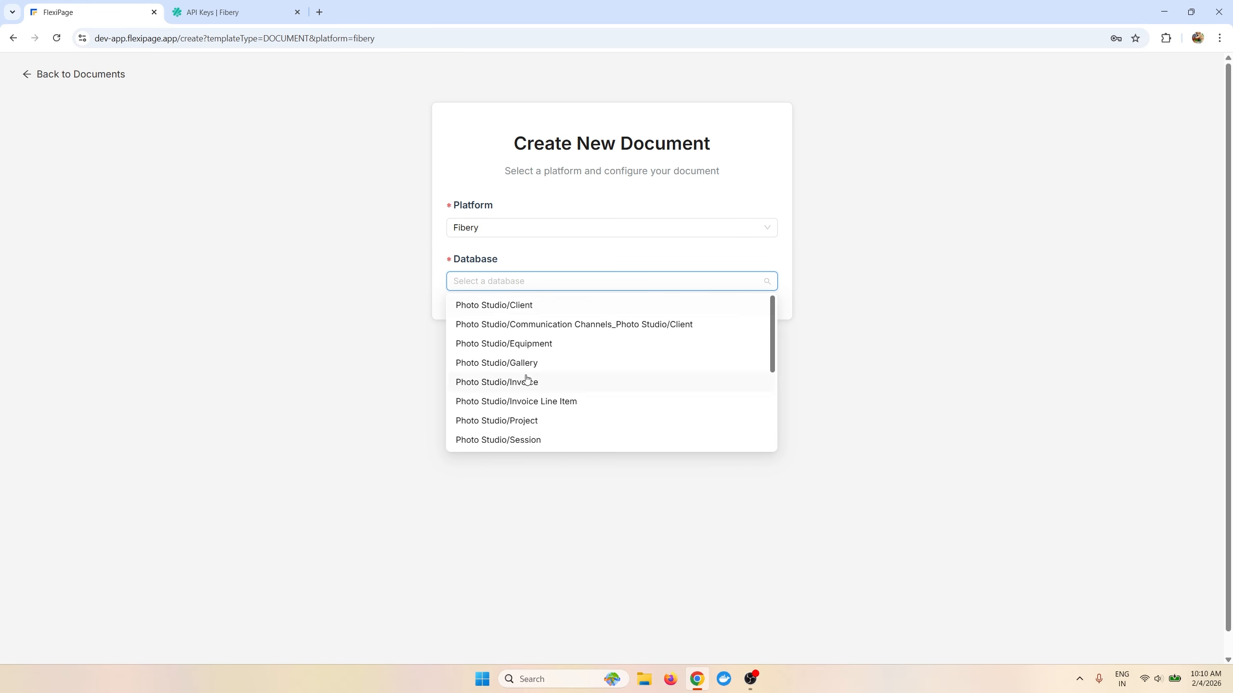
pyautogui.scroll(-1, 524, 378)
pyautogui.scroll(1, 527, 378)
pyautogui.click(536, 384)
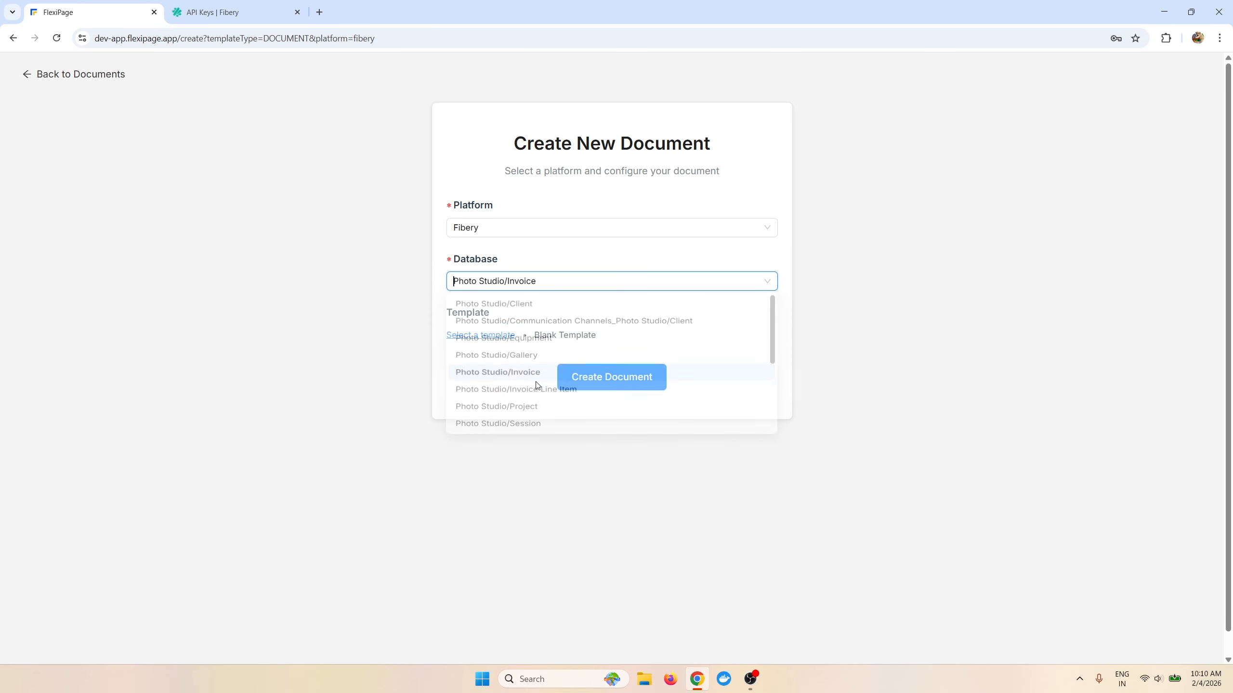
pyautogui.click(597, 382)
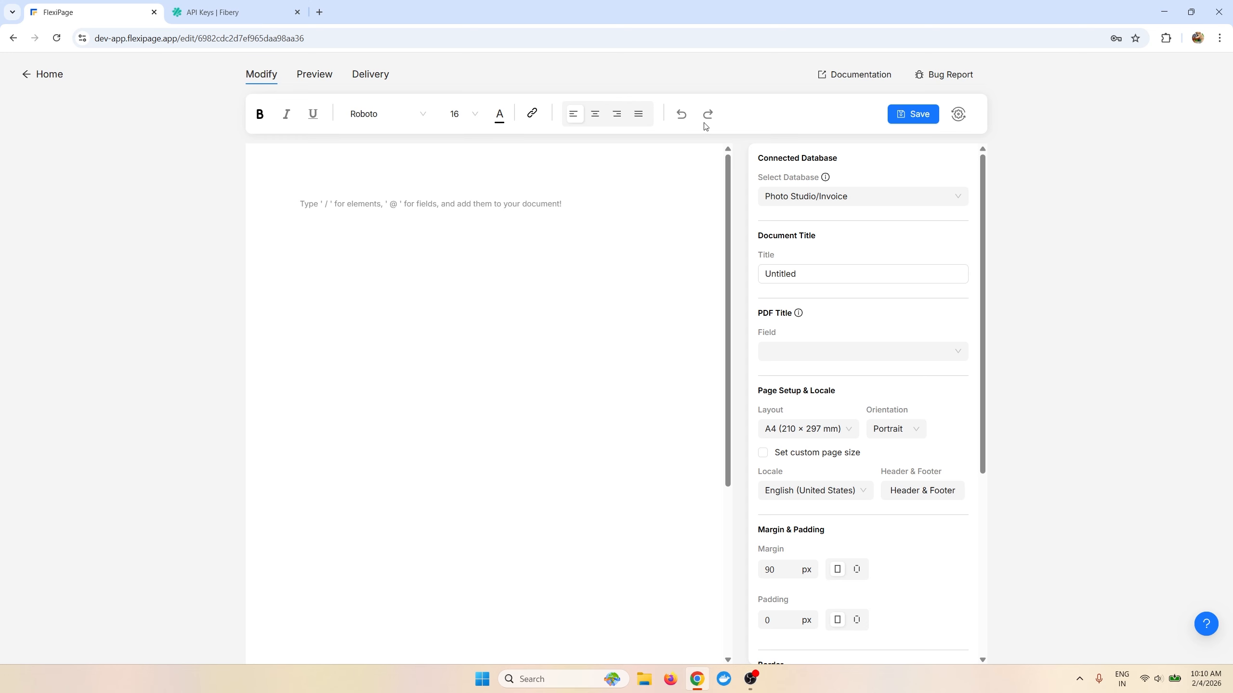
# Step: Examine the document's page, margin, border, color and background settings, keeping Photo Studio/Invoice as the connected database
pyautogui.scroll(-5, 859, 295)
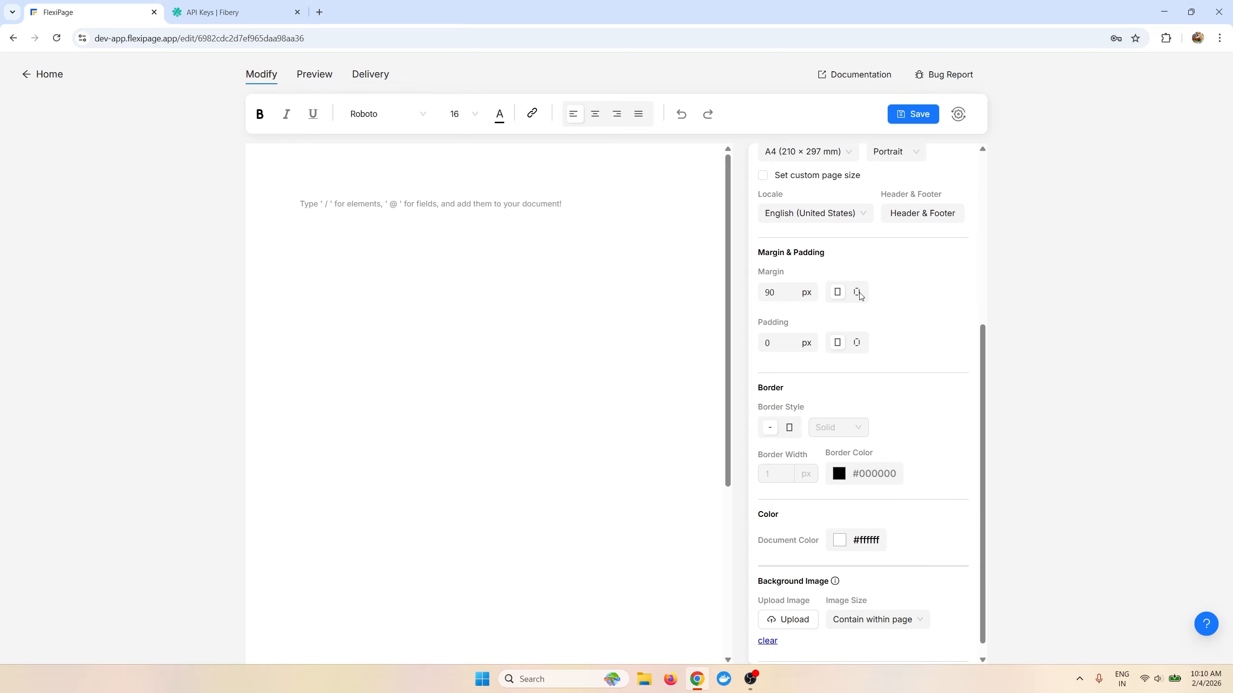
pyautogui.scroll(5, 859, 295)
pyautogui.scroll(-5, 859, 295)
pyautogui.scroll(5, 859, 295)
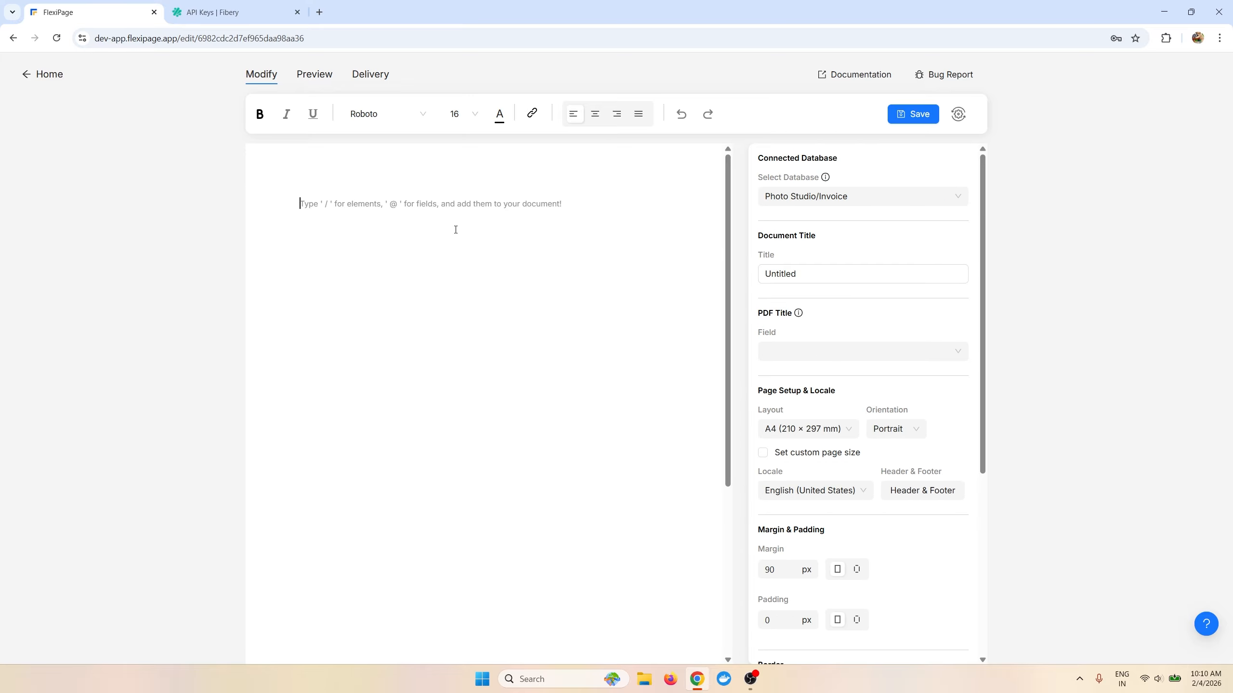
pyautogui.click(905, 197)
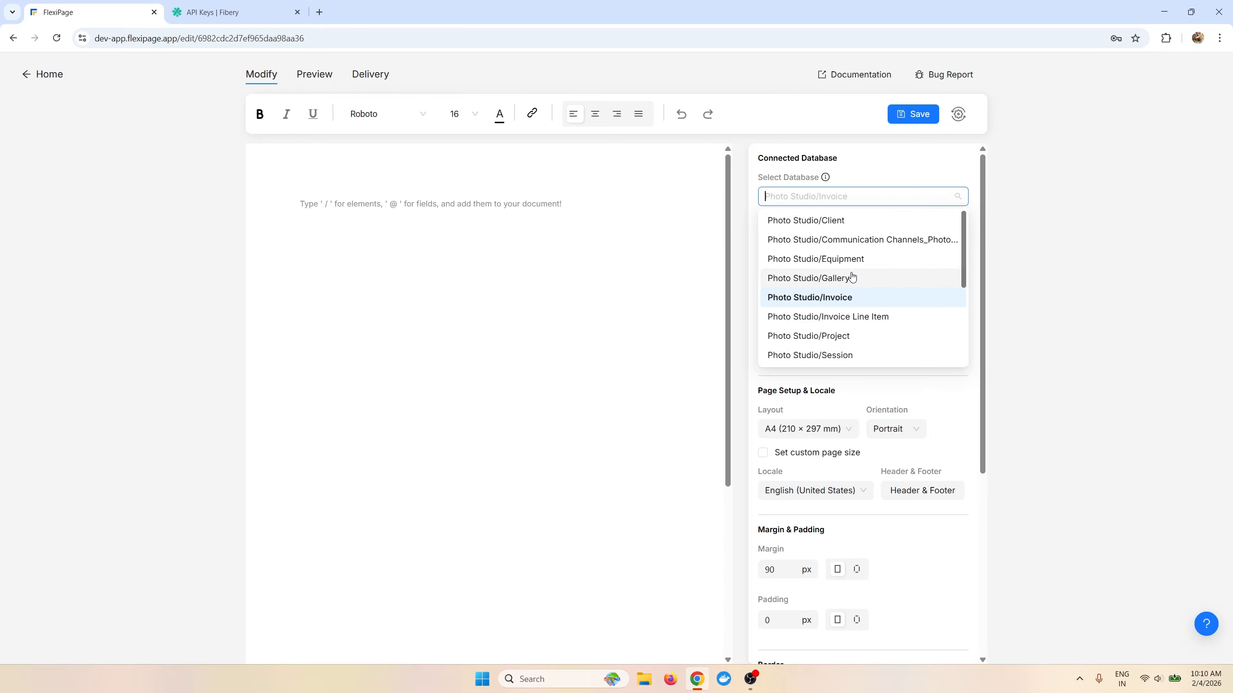
pyautogui.click(852, 298)
pyautogui.scroll(-6, 908, 323)
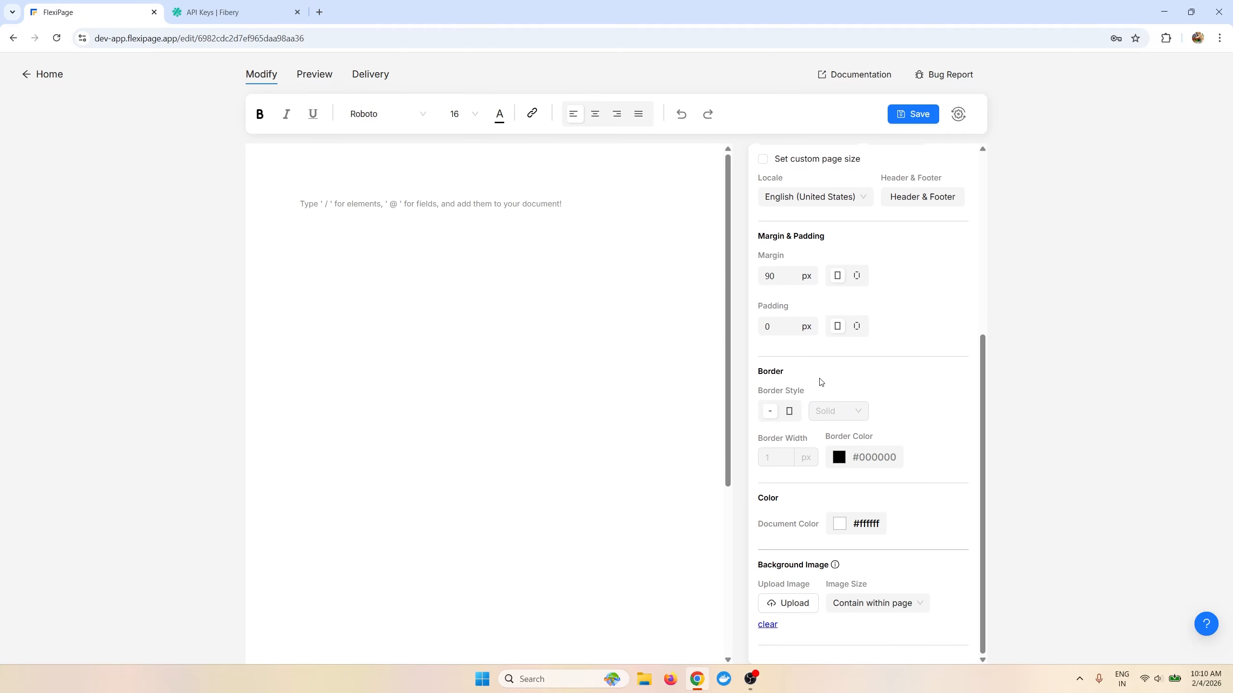
# Step: Set the document title to "My Fibery Invoice" and save the template
pyautogui.scroll(6, 819, 383)
pyautogui.scroll(-1, 790, 288)
pyautogui.scroll(1, 796, 281)
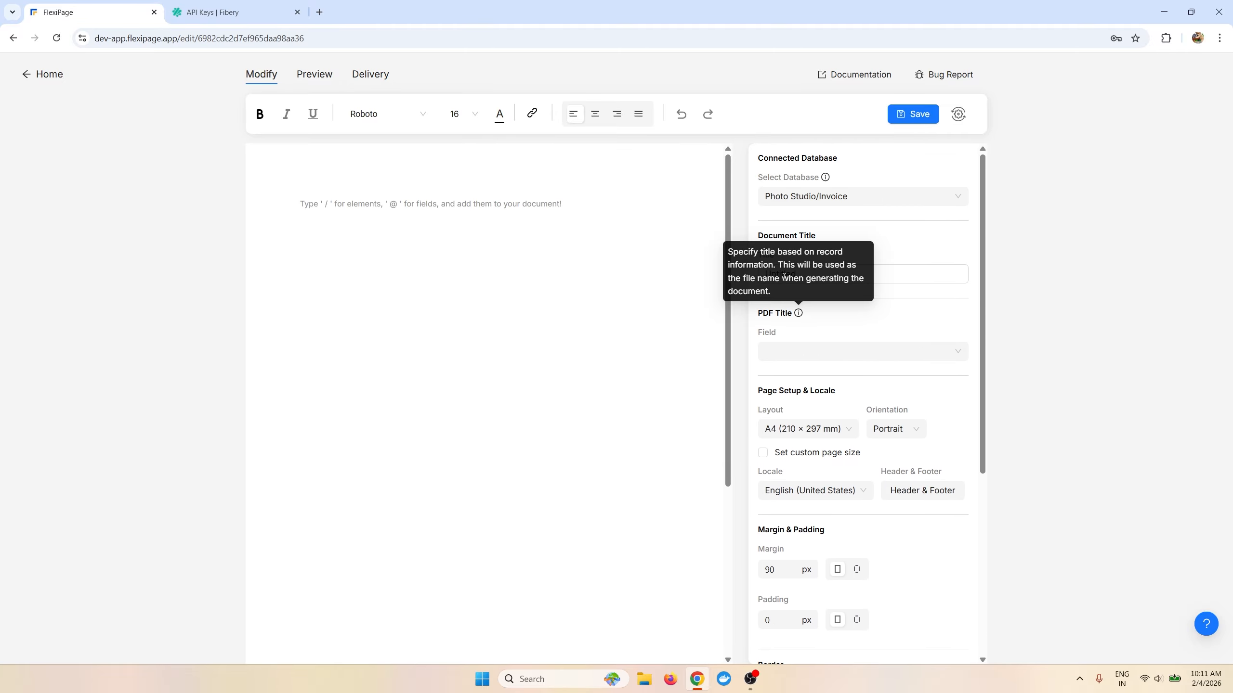
pyautogui.doubleClick(787, 274)
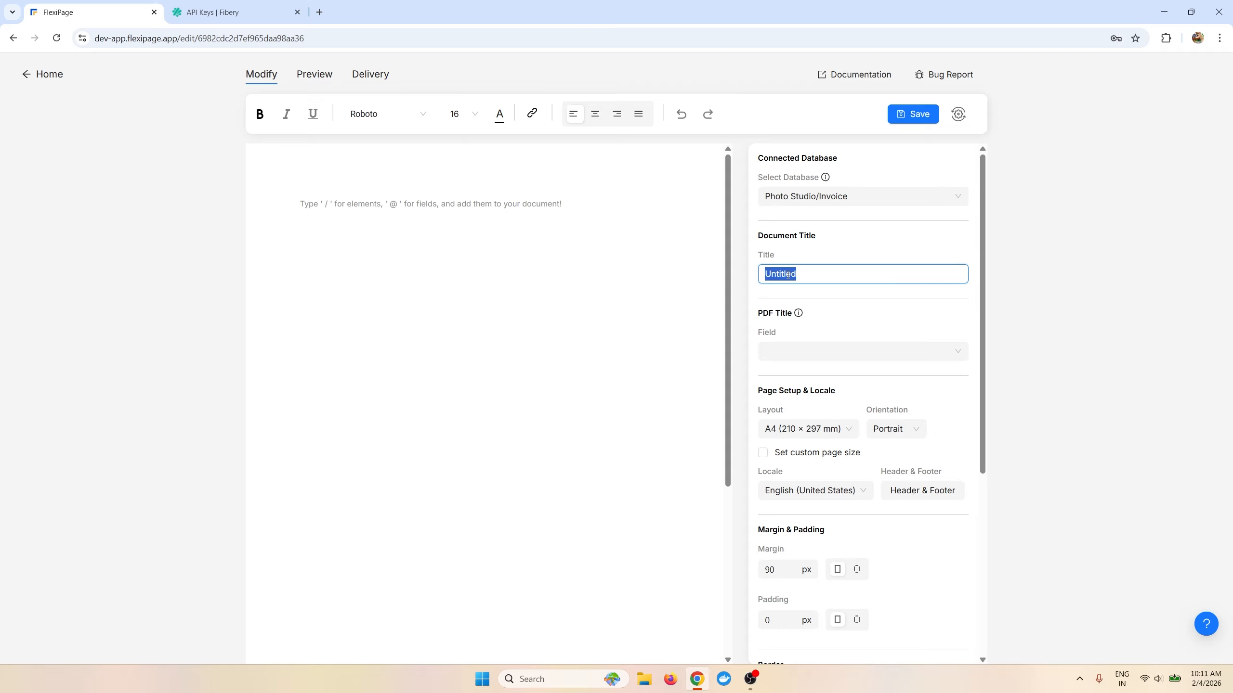
pyautogui.write('My Fibery Invoice')
pyautogui.click(894, 114)
# Step: Insert the Photo Studio/Name field into the blank document body and save the template
pyautogui.click(356, 273)
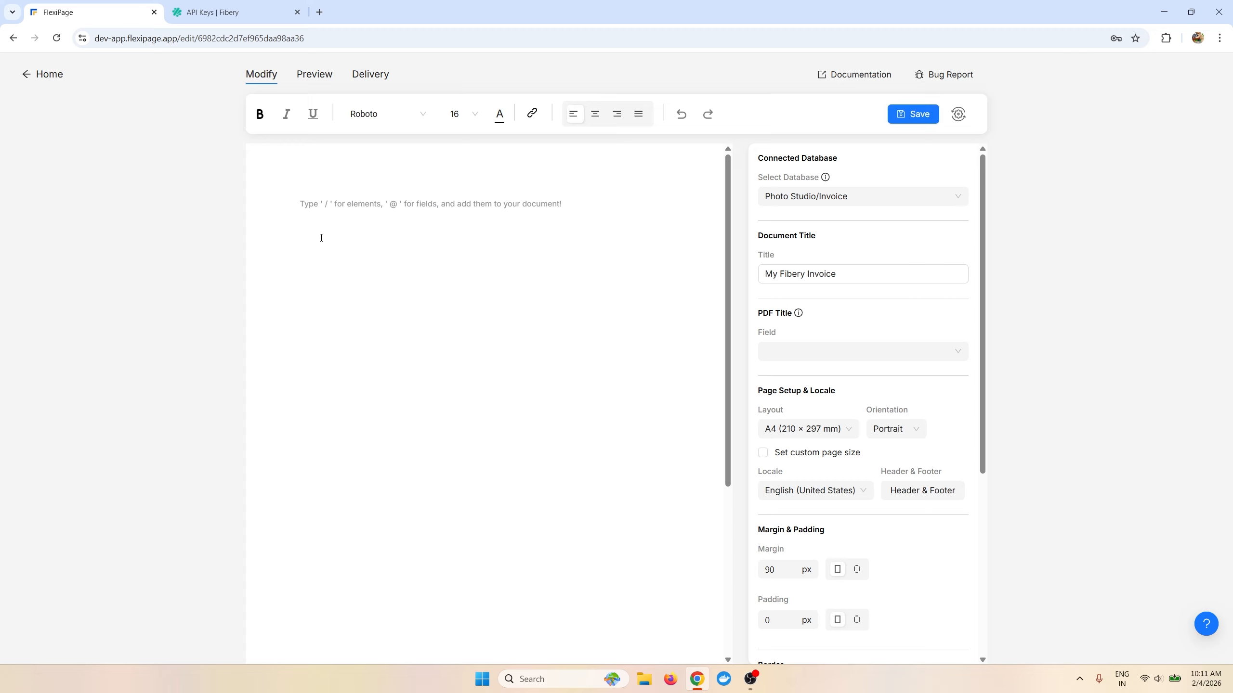
pyautogui.write('@')
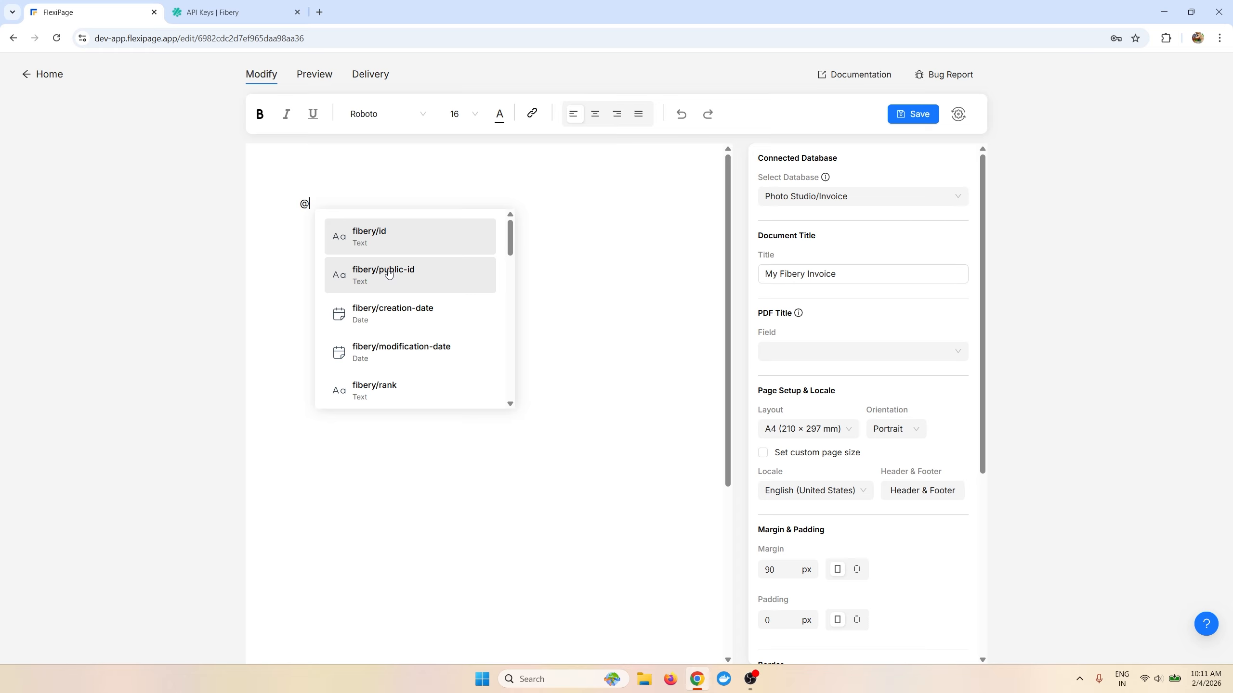
pyautogui.write('Nam')
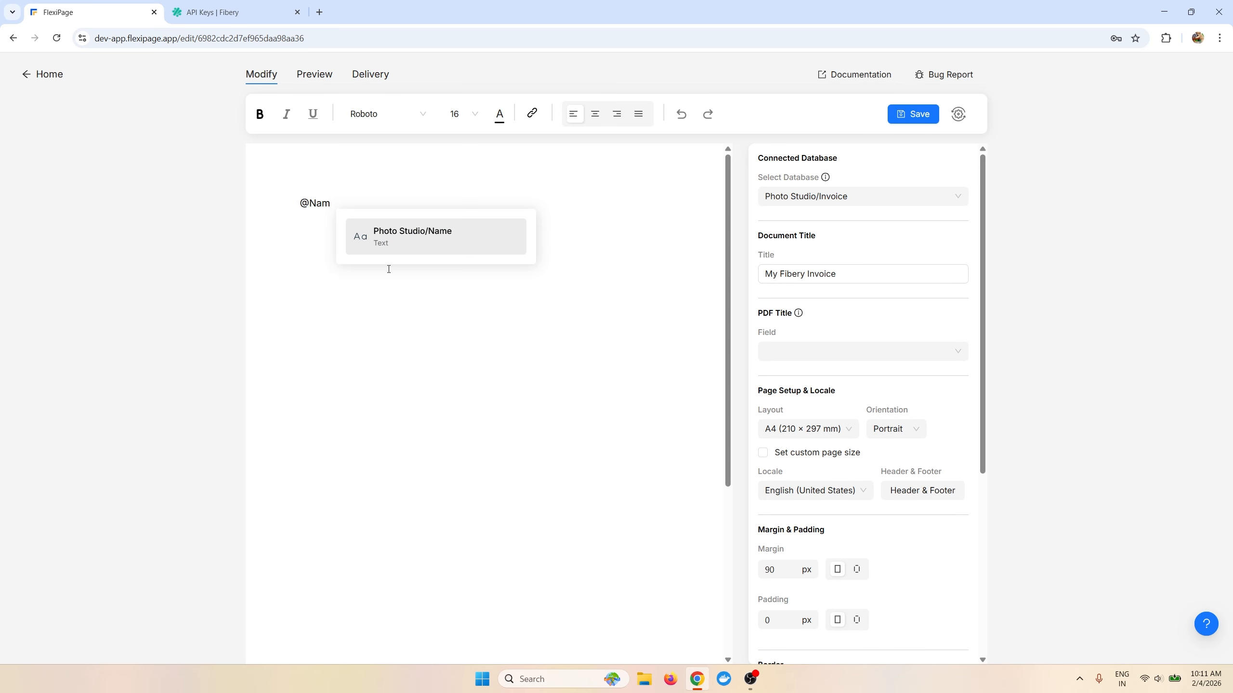
pyautogui.press('Return')
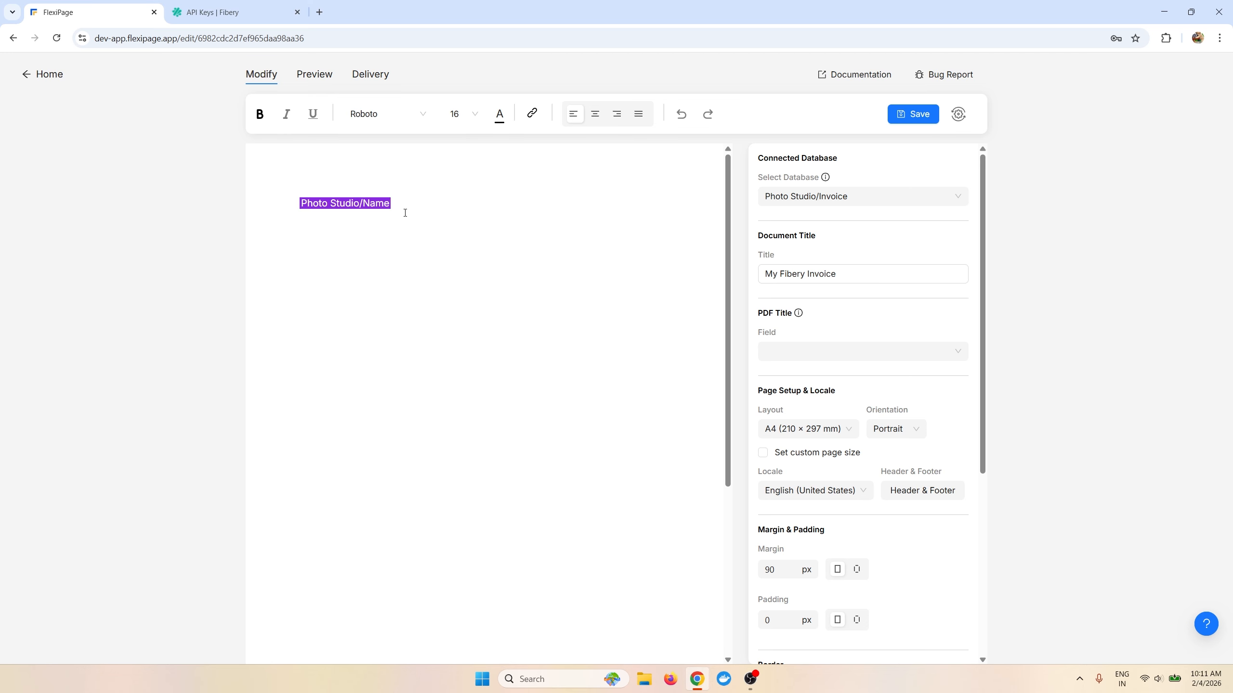
pyautogui.hotkey('ctrl', 's')
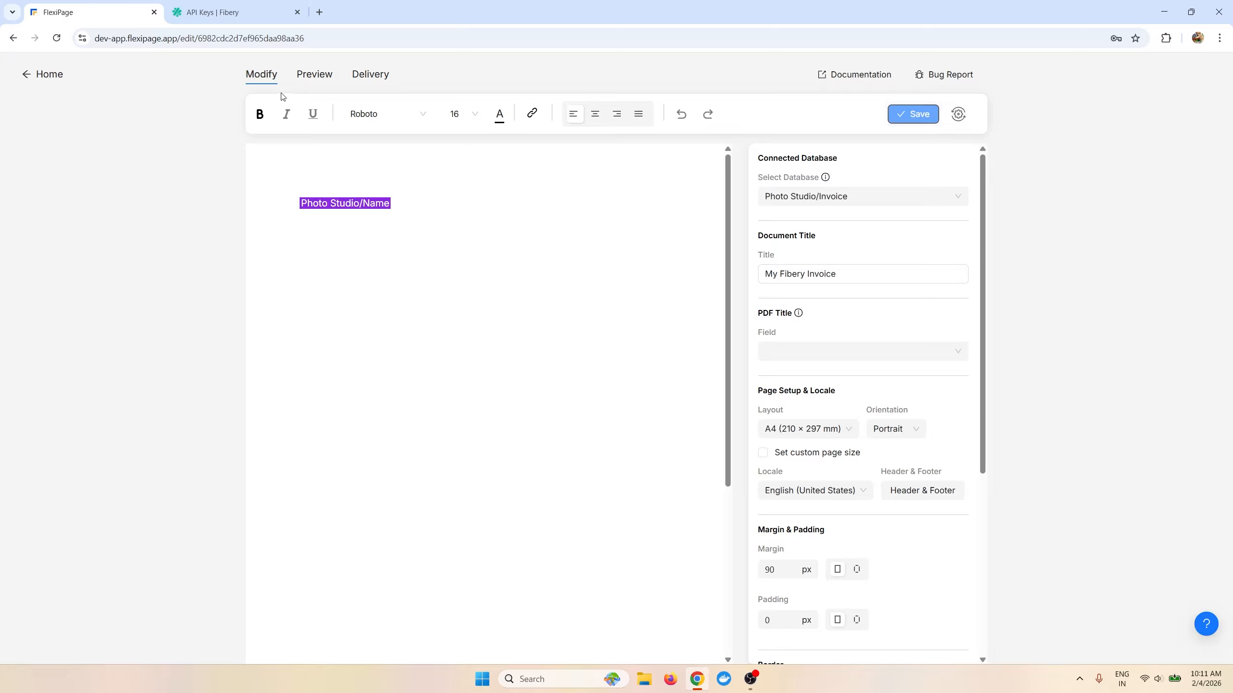
# Step: Preview the document and compare its output with the first record of Fibery's Invoice database, then return to FlexiPage
pyautogui.click(315, 77)
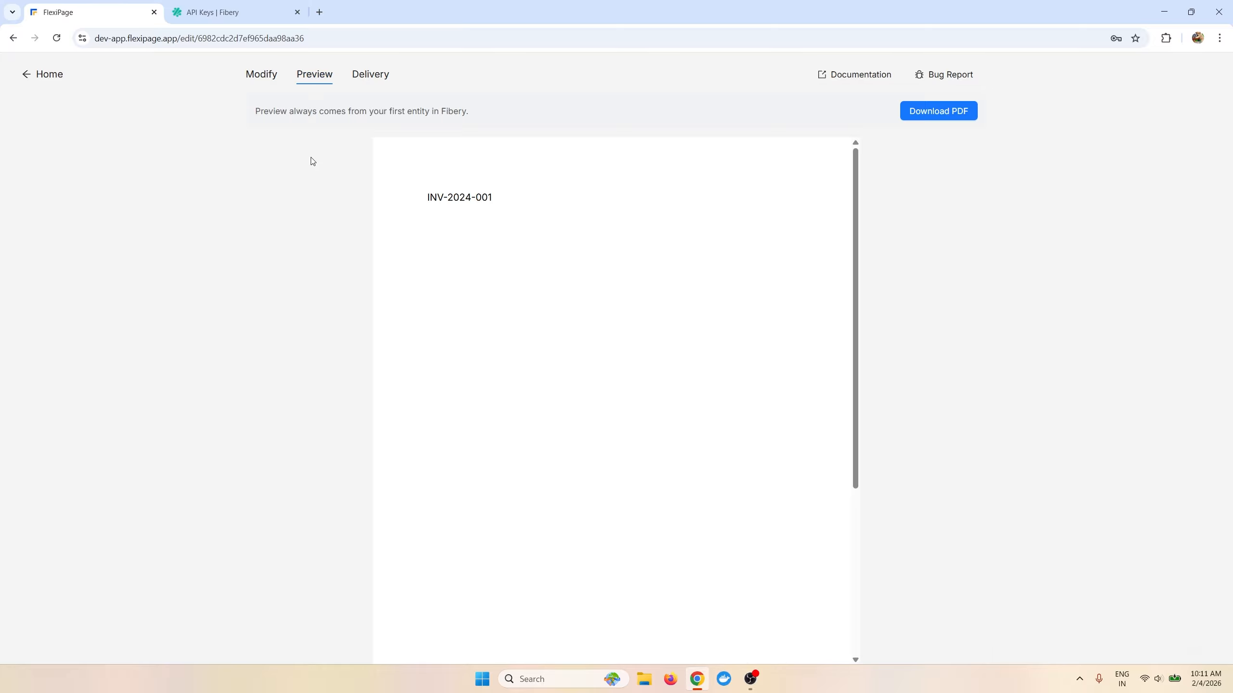
pyautogui.moveTo(253, 115); pyautogui.dragTo(380, 121)
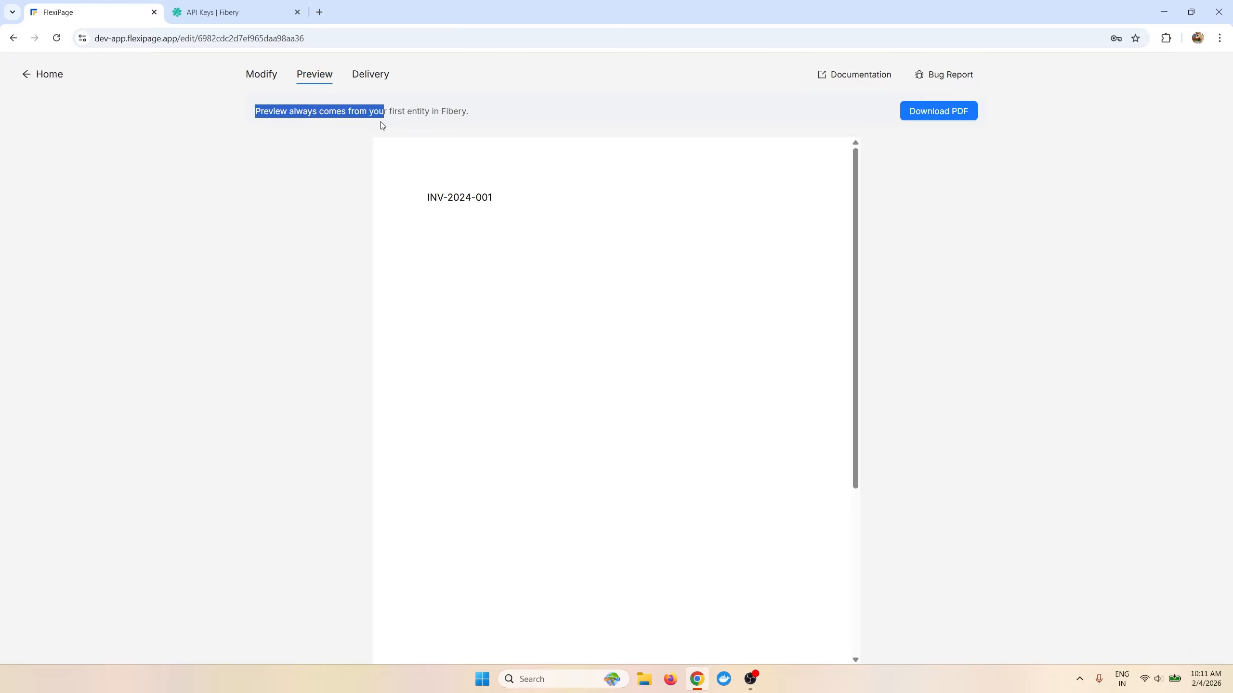
pyautogui.click(416, 136)
pyautogui.hotkey('ctrl', 'Tab')
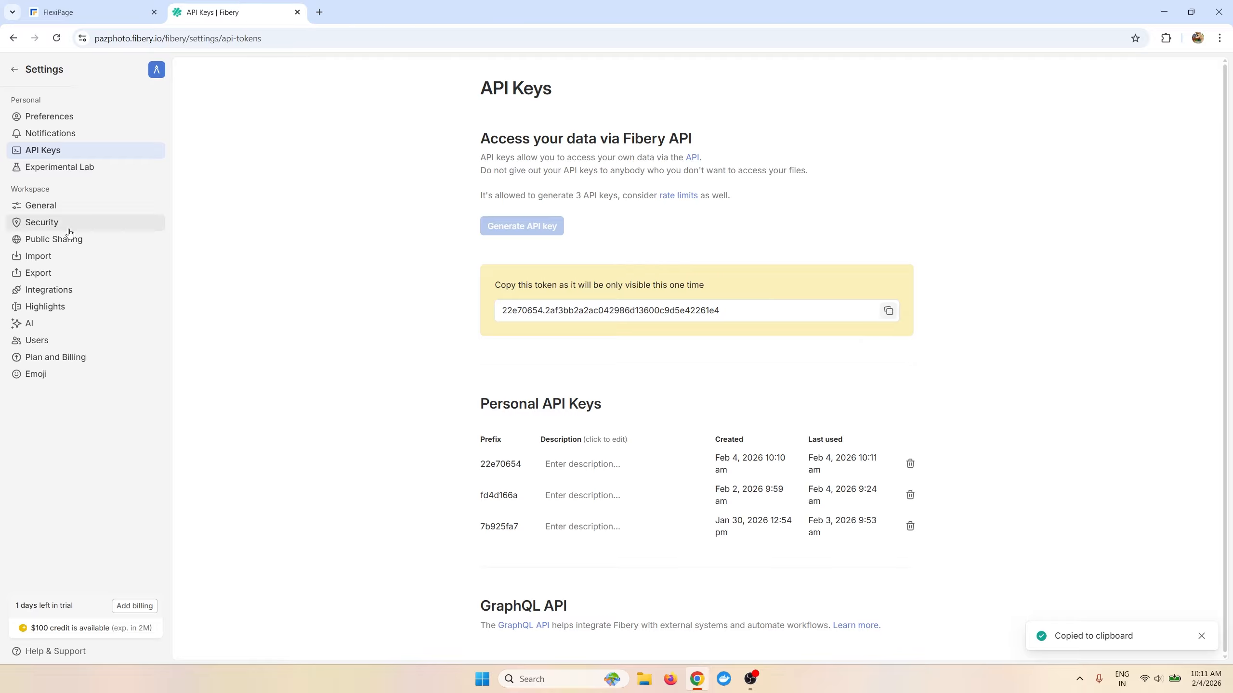
pyautogui.click(14, 69)
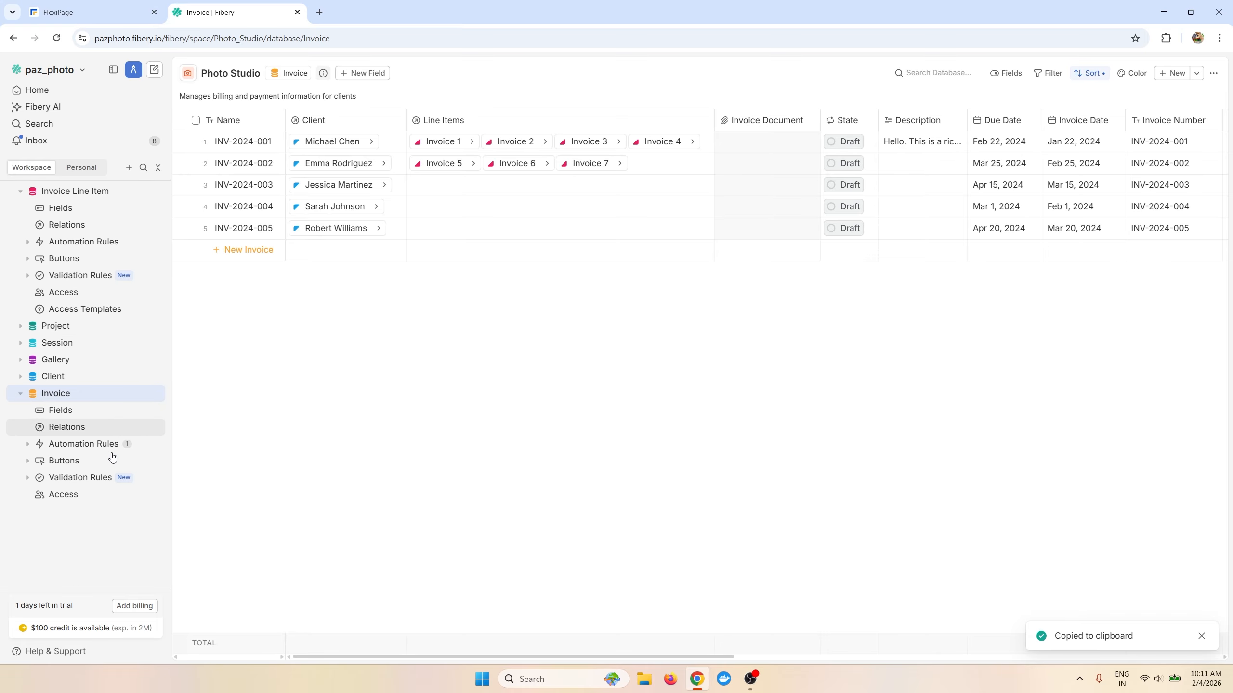
pyautogui.click(98, 382)
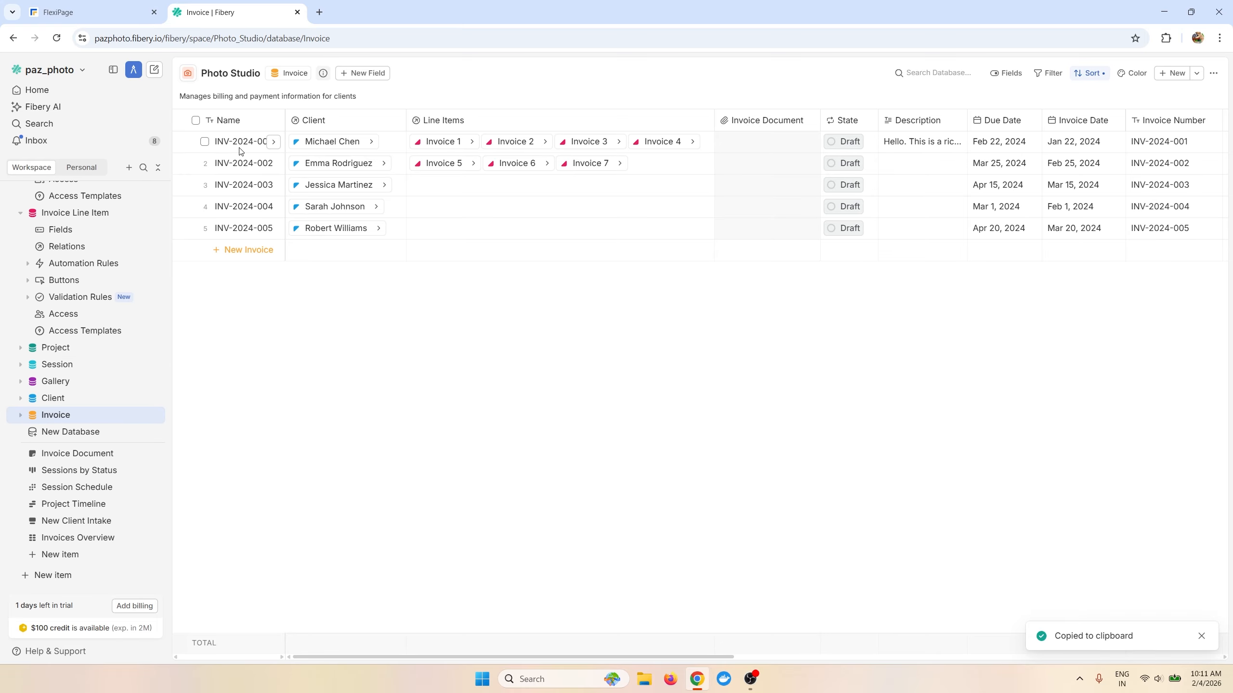
pyautogui.hotkey('ctrl', 'Tab')
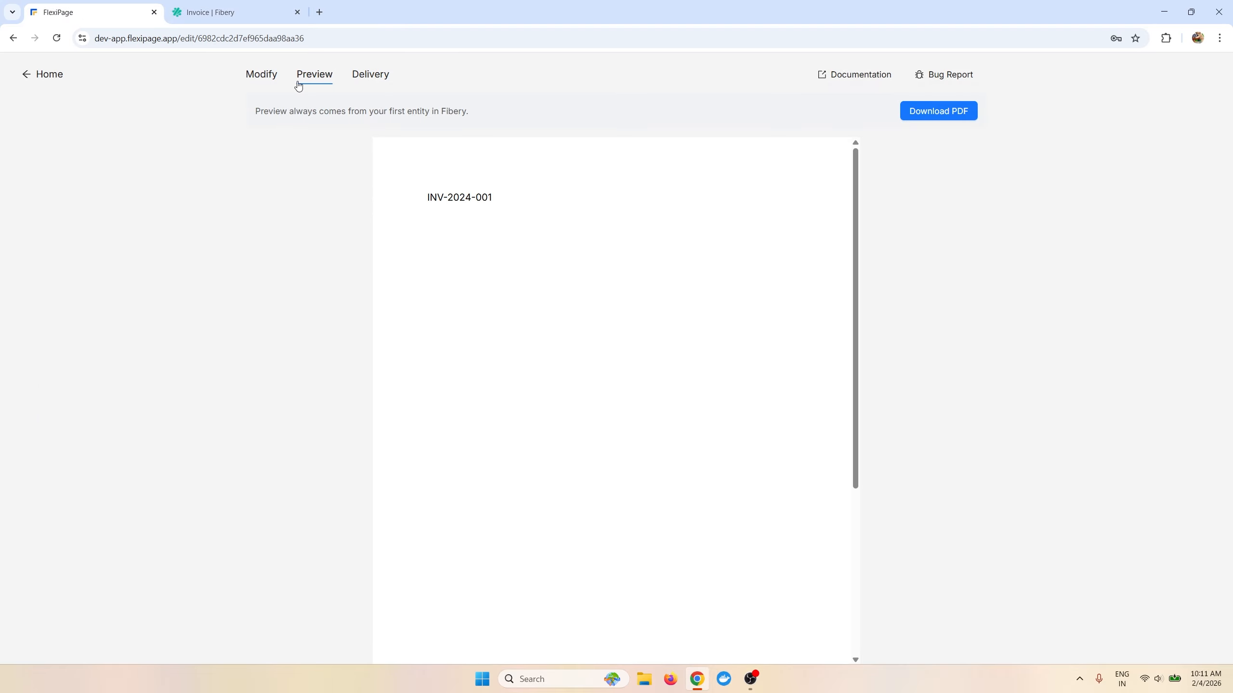
# Step: Return to editing the template, remove the Photo Studio/Name field, and insert an image element in its place
pyautogui.click(259, 80)
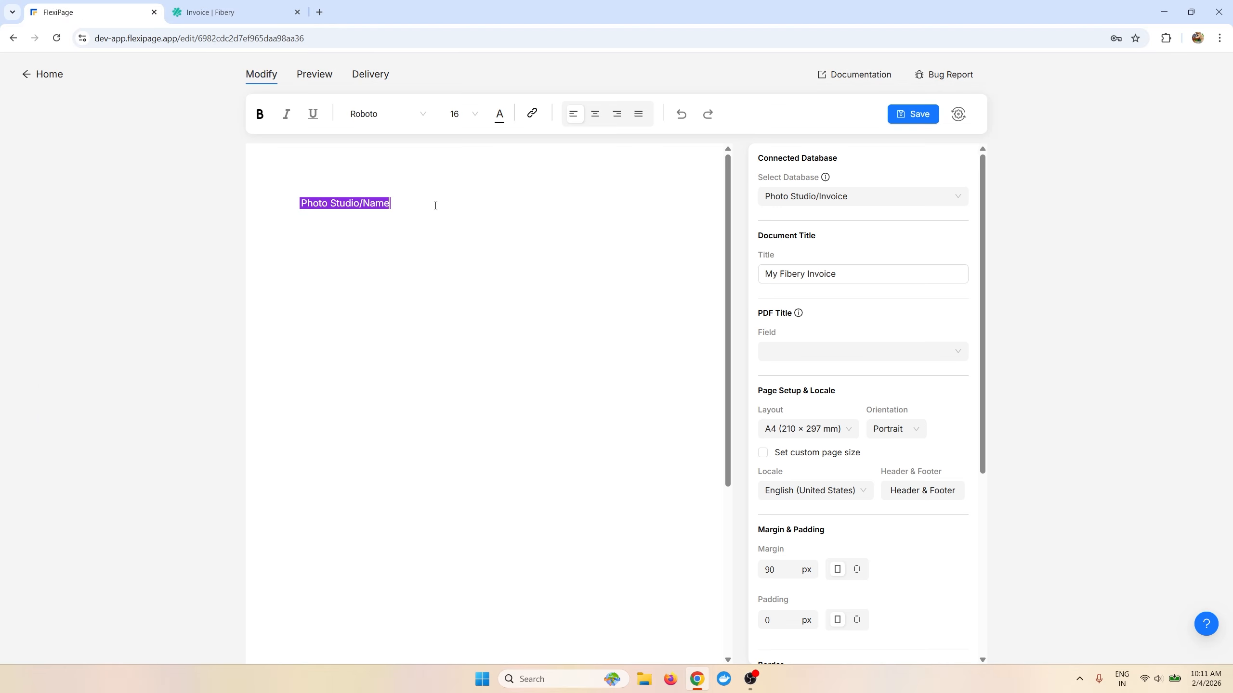
pyautogui.press('BackSpace')
pyautogui.write('/i')
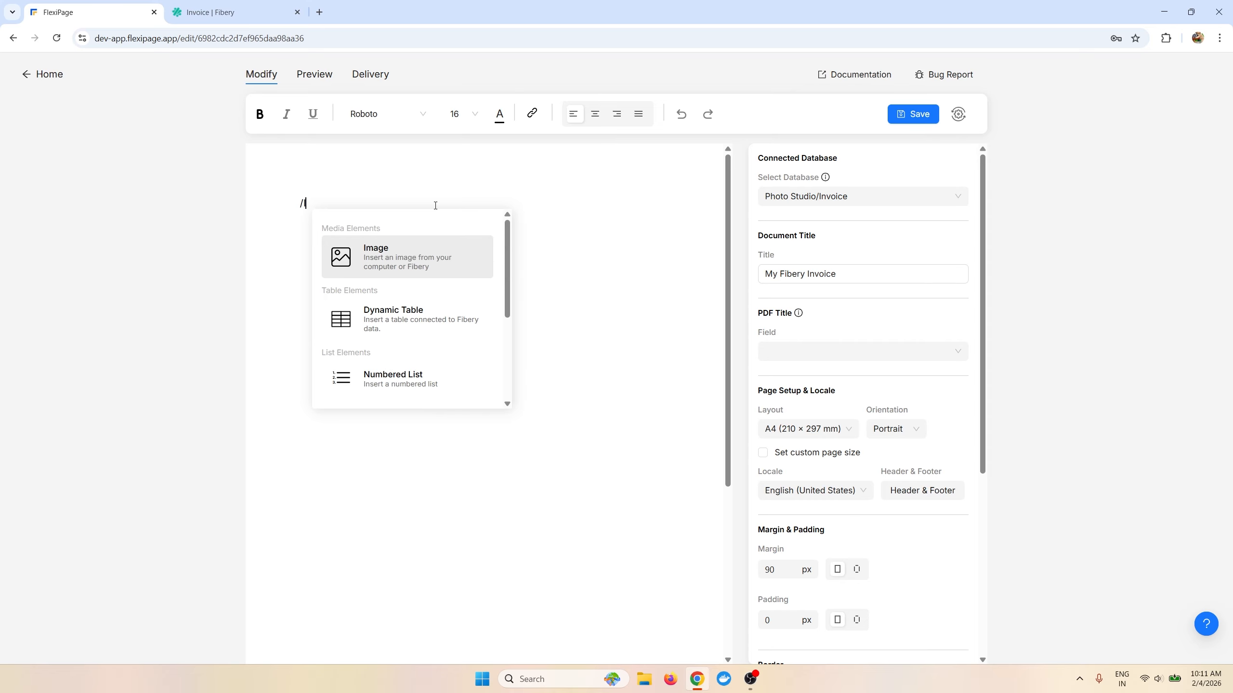
pyautogui.press('Return')
# Step: Upload "logo with text.png" from the Downloads folder into the image placeholder and keep the logo in the document
pyautogui.doubleClick(346, 222)
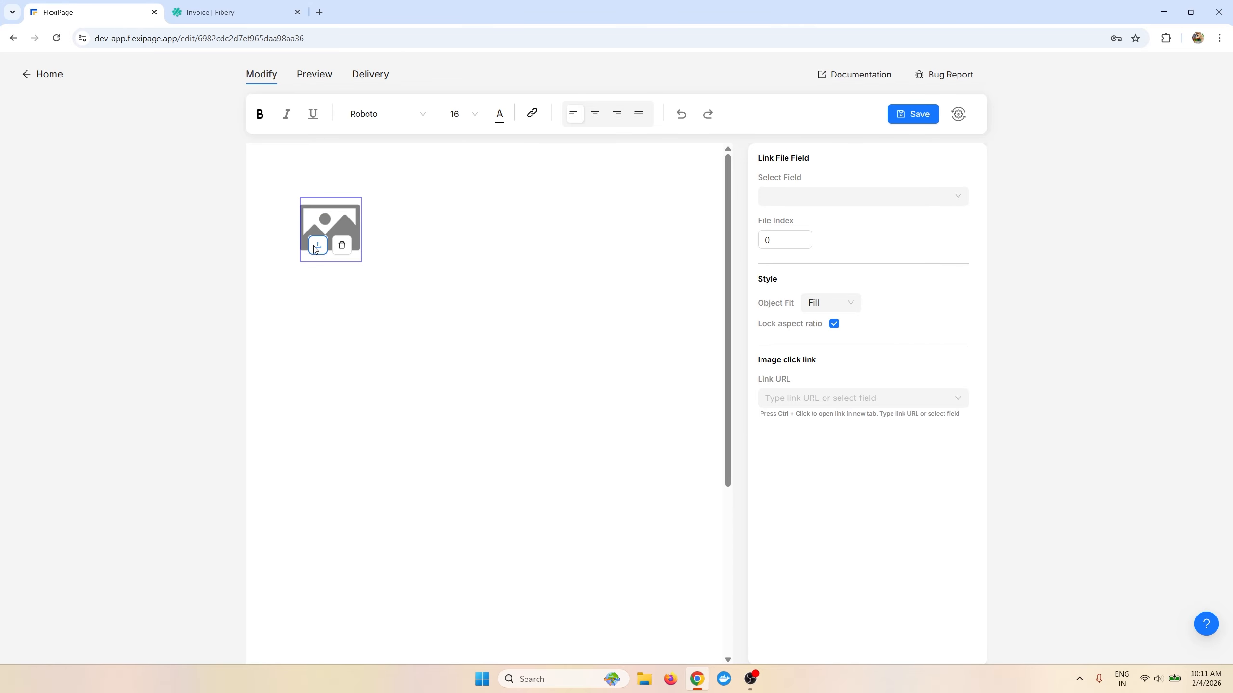
pyautogui.write('logo')
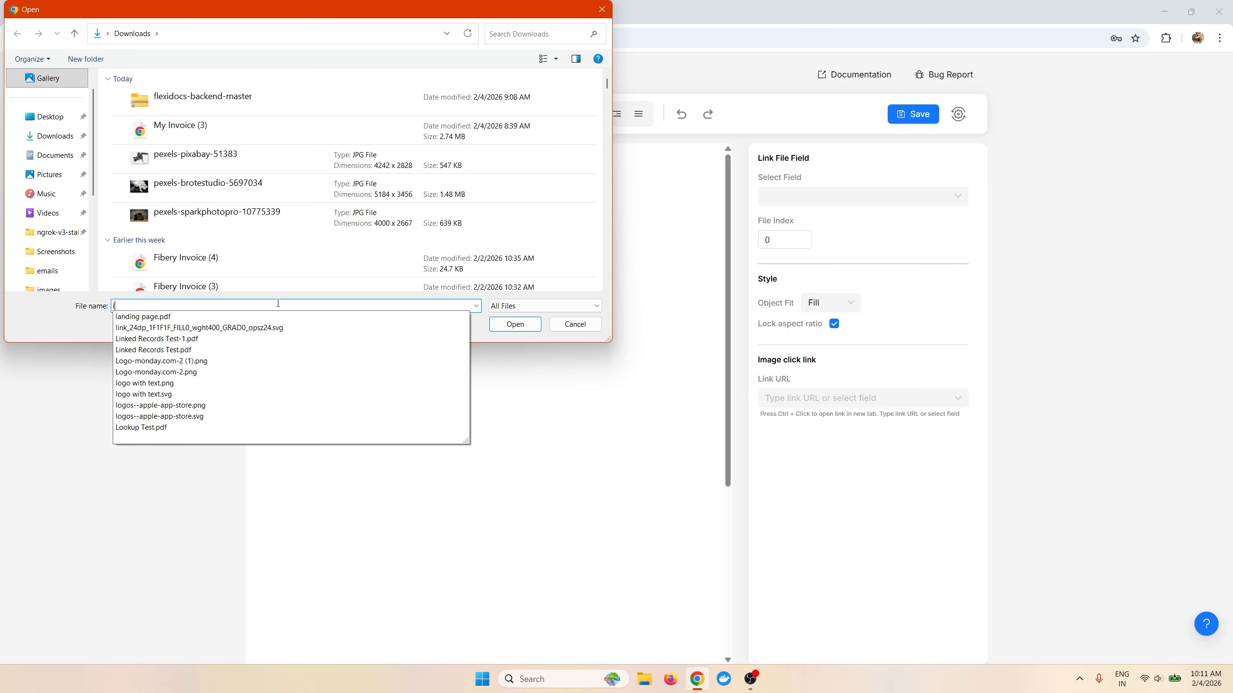
pyautogui.press('Down')
pyautogui.press('Down')
pyautogui.press('Down')
pyautogui.press('Return')
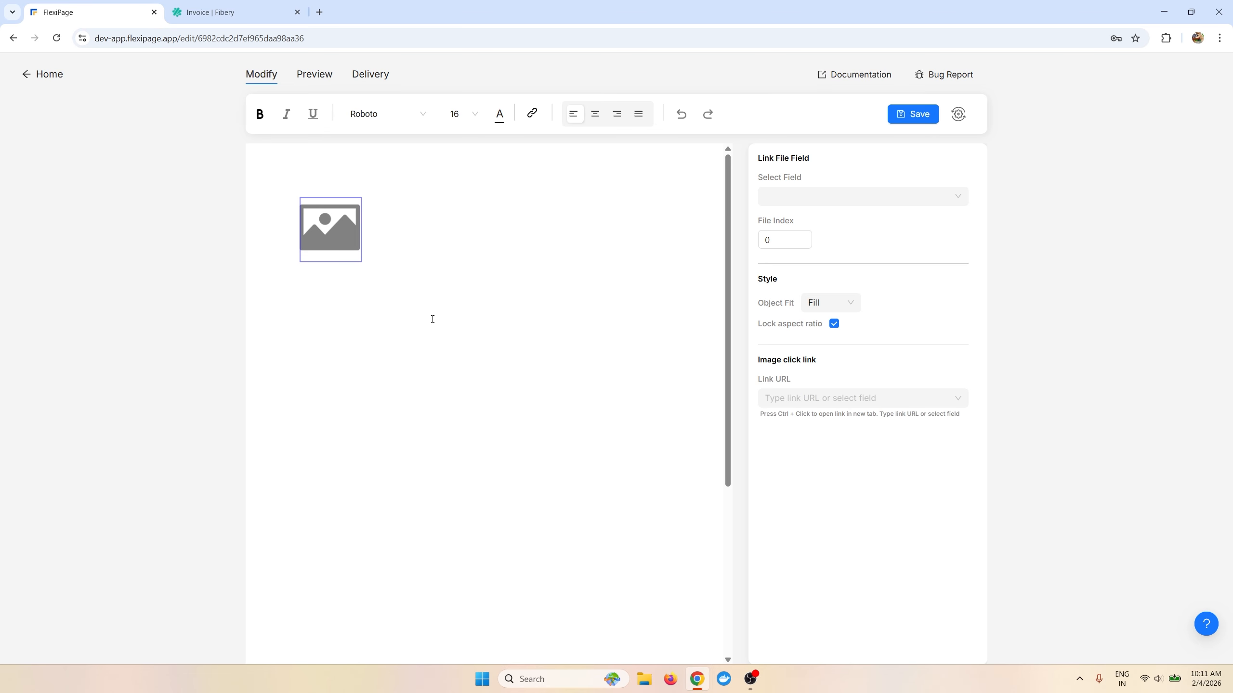
pyautogui.press('BackSpace')
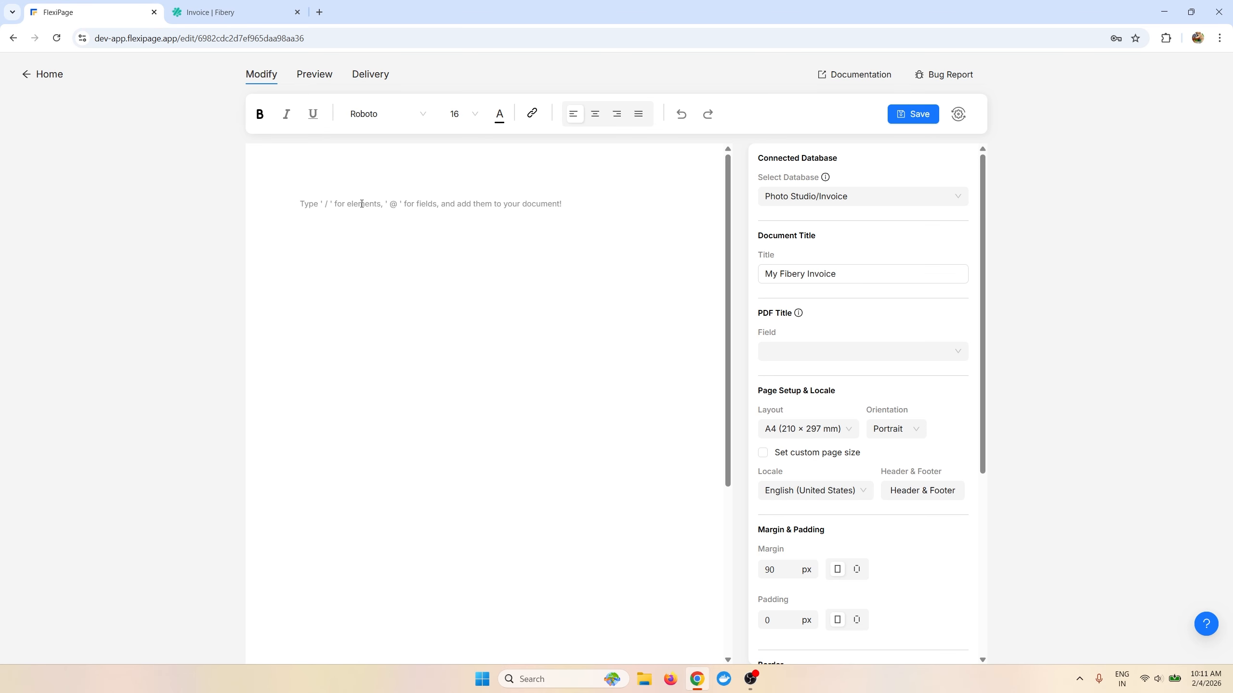
pyautogui.hotkey('ctrl', 'z')
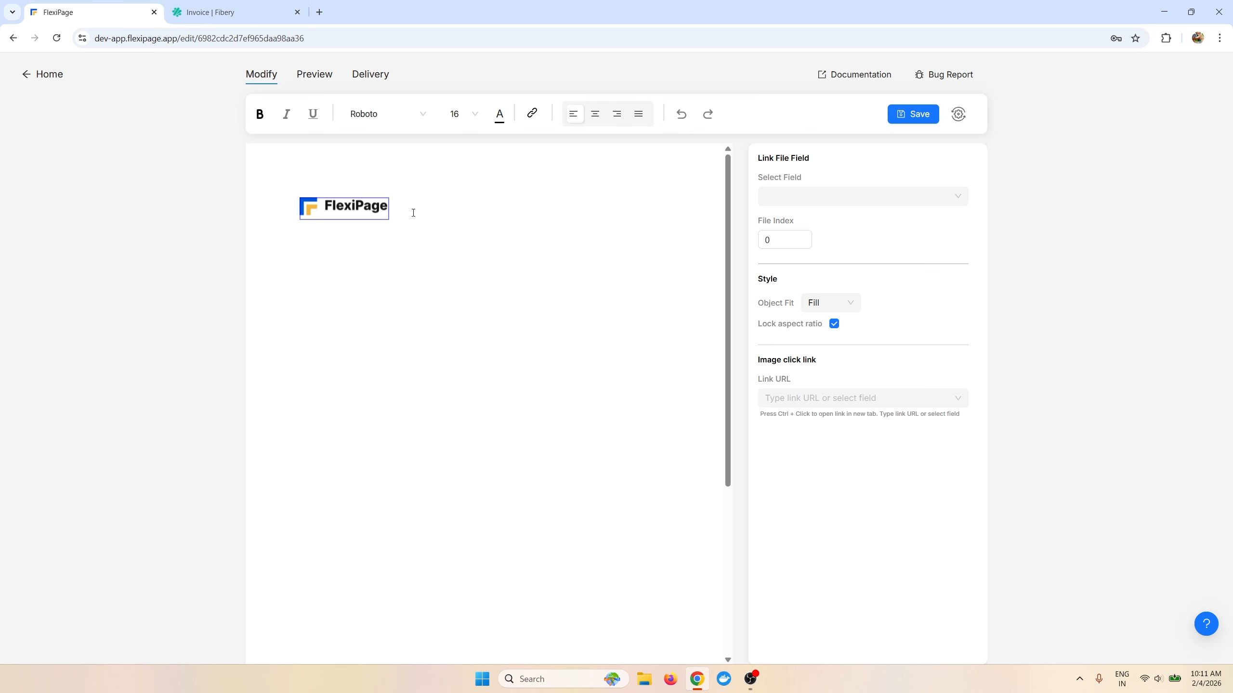
# Step: Add the company's placeholder postal address below the logo and start a new line after it
pyautogui.press('Return')
pyautogui.write('Abc street,')
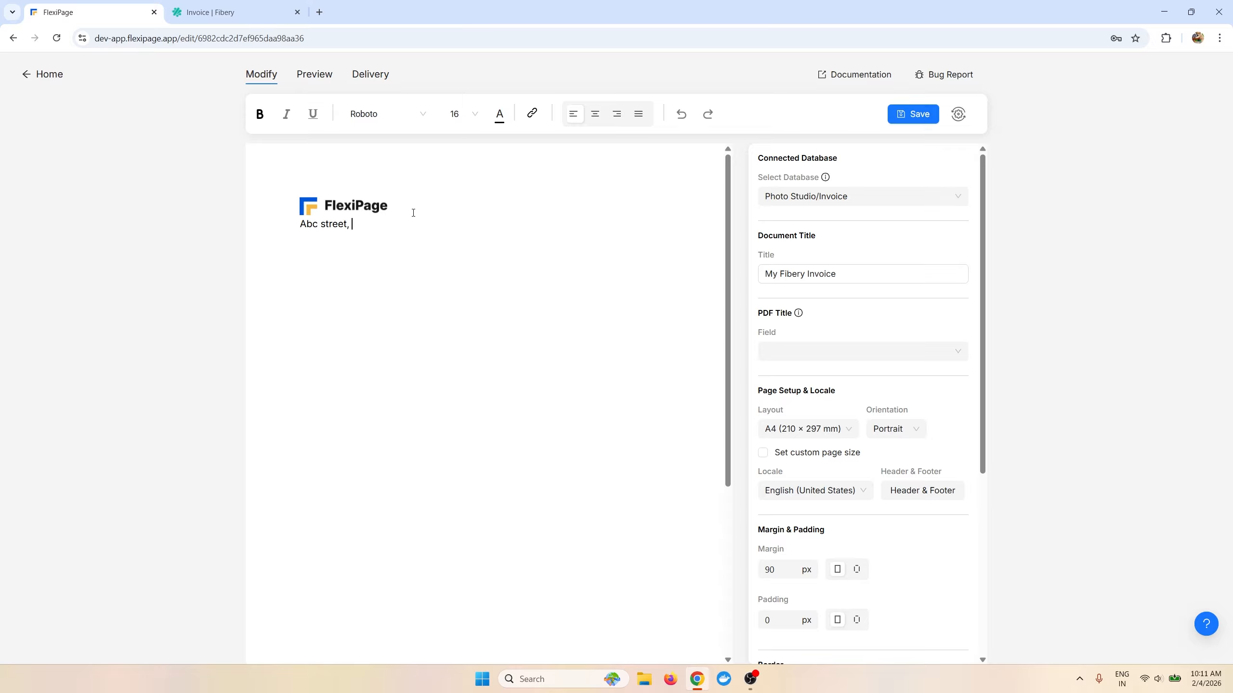
pyautogui.write('Xyz state, ccc country - xxx xxx')
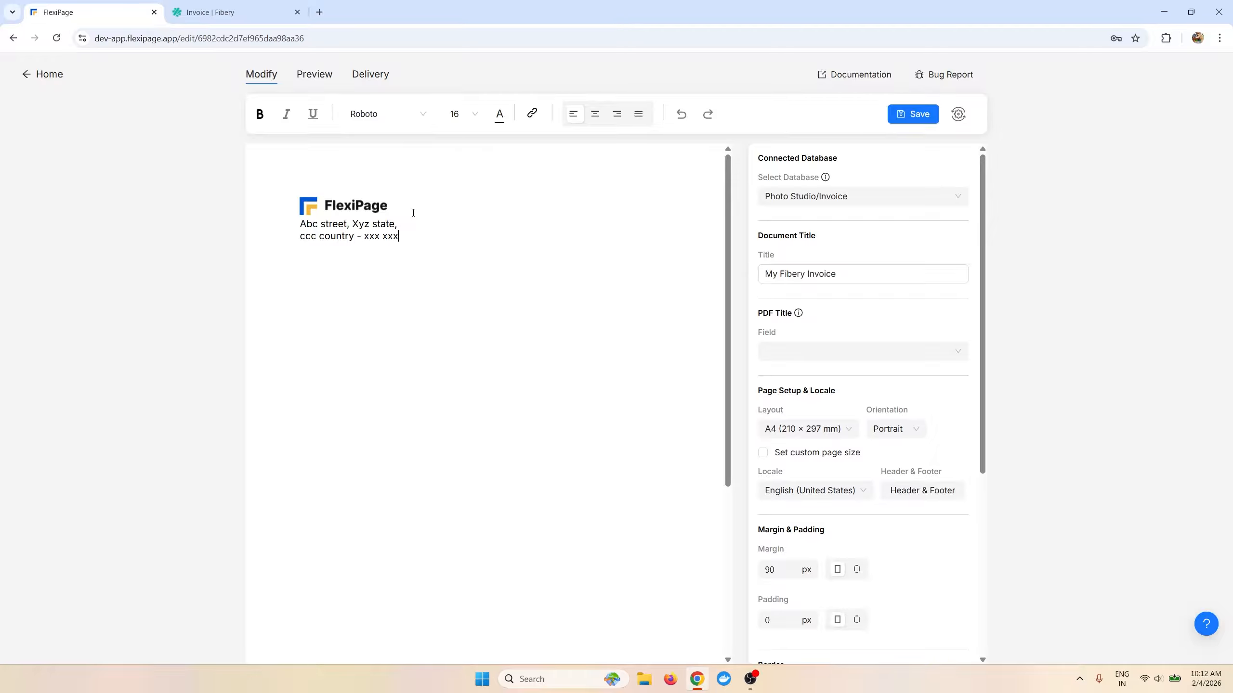
pyautogui.press('Return')
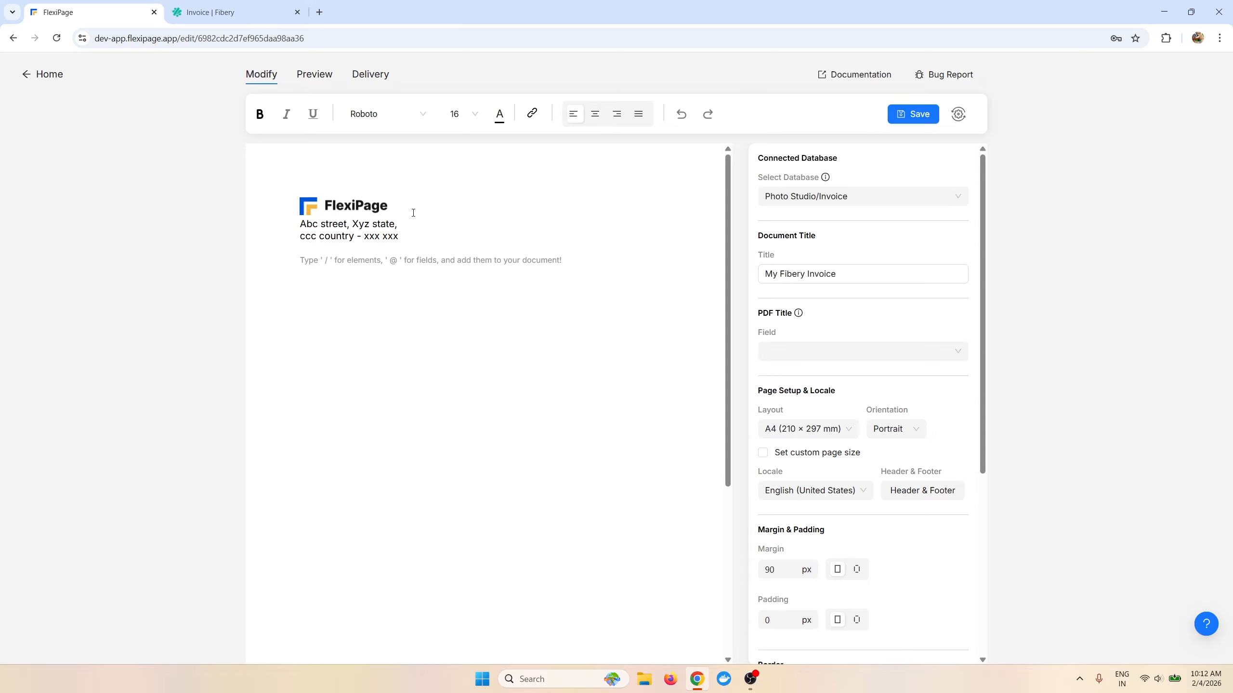
# Step: Check the Invoice database in Fibery, then add an "Invoice" label below the address with the Photo Studio/Invoice Number field under it
pyautogui.click(228, 12)
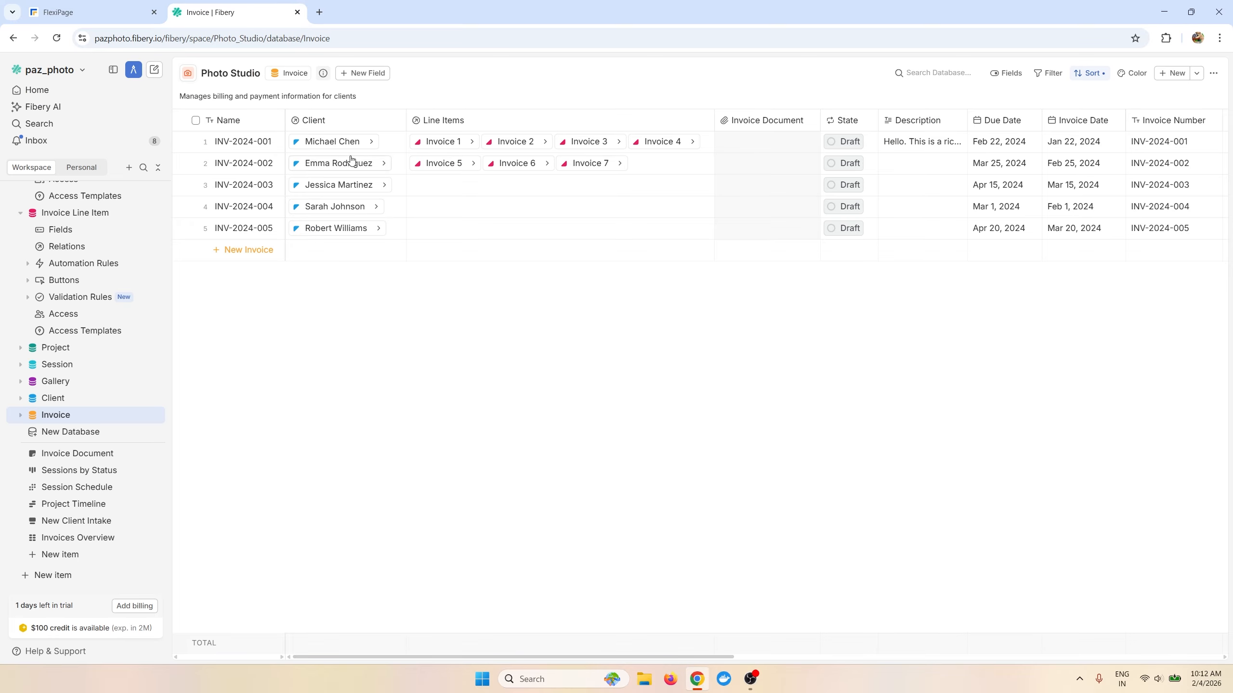
pyautogui.click(51, 5)
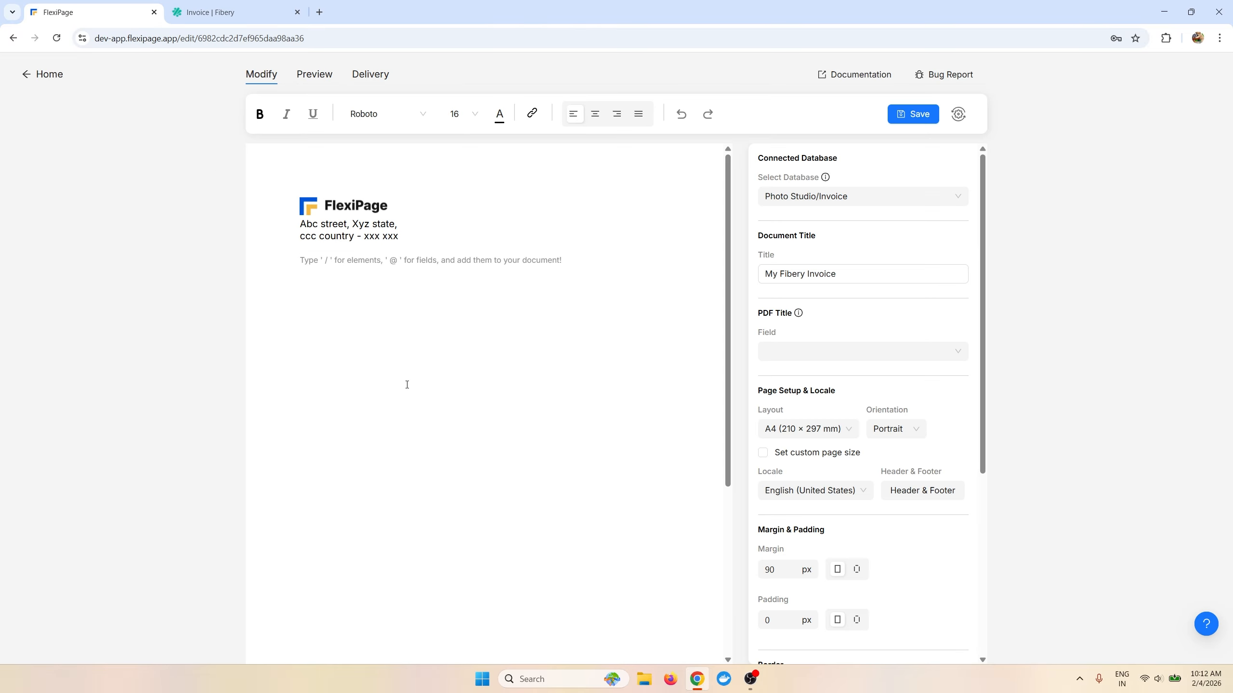
pyautogui.write('Invoice:')
pyautogui.press('BackSpace')
pyautogui.press('Return')
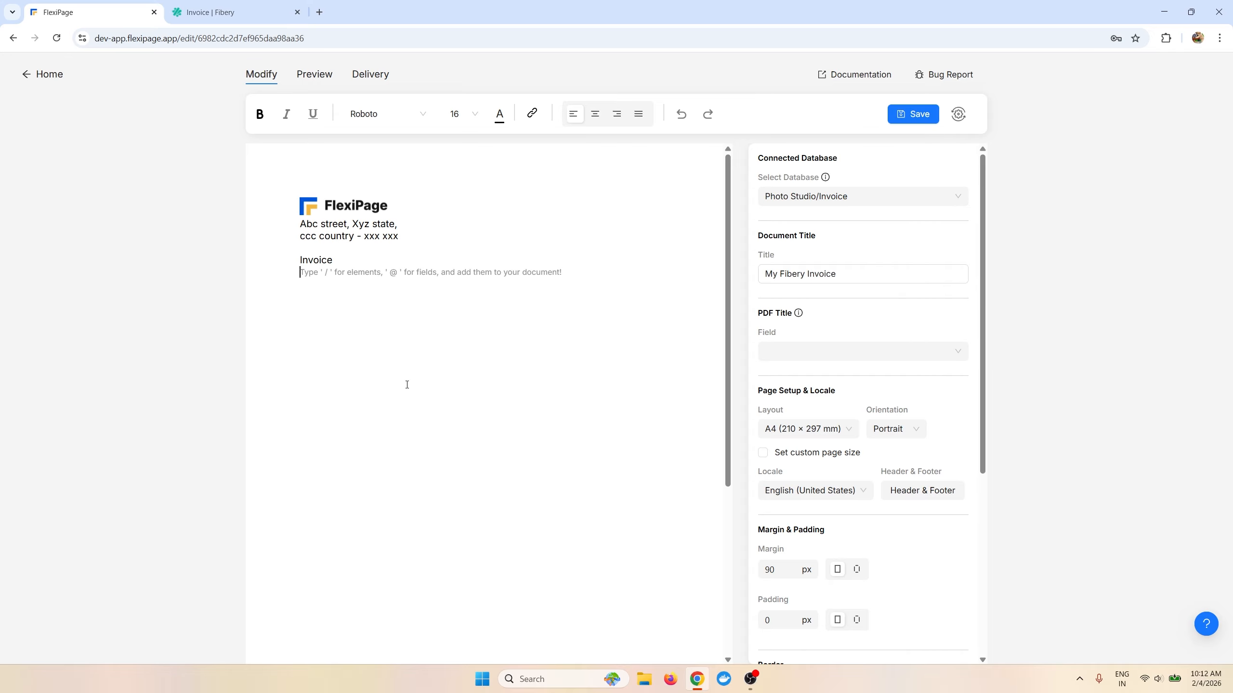
pyautogui.write('@Invoi')
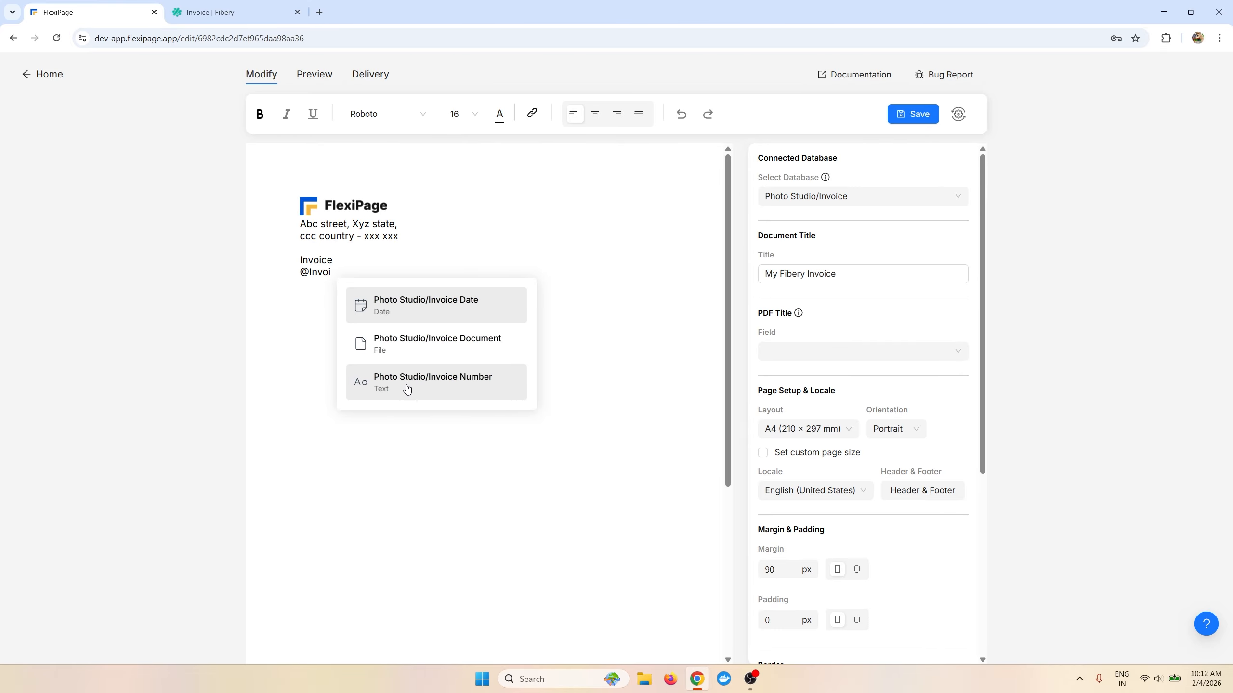
pyautogui.click(407, 389)
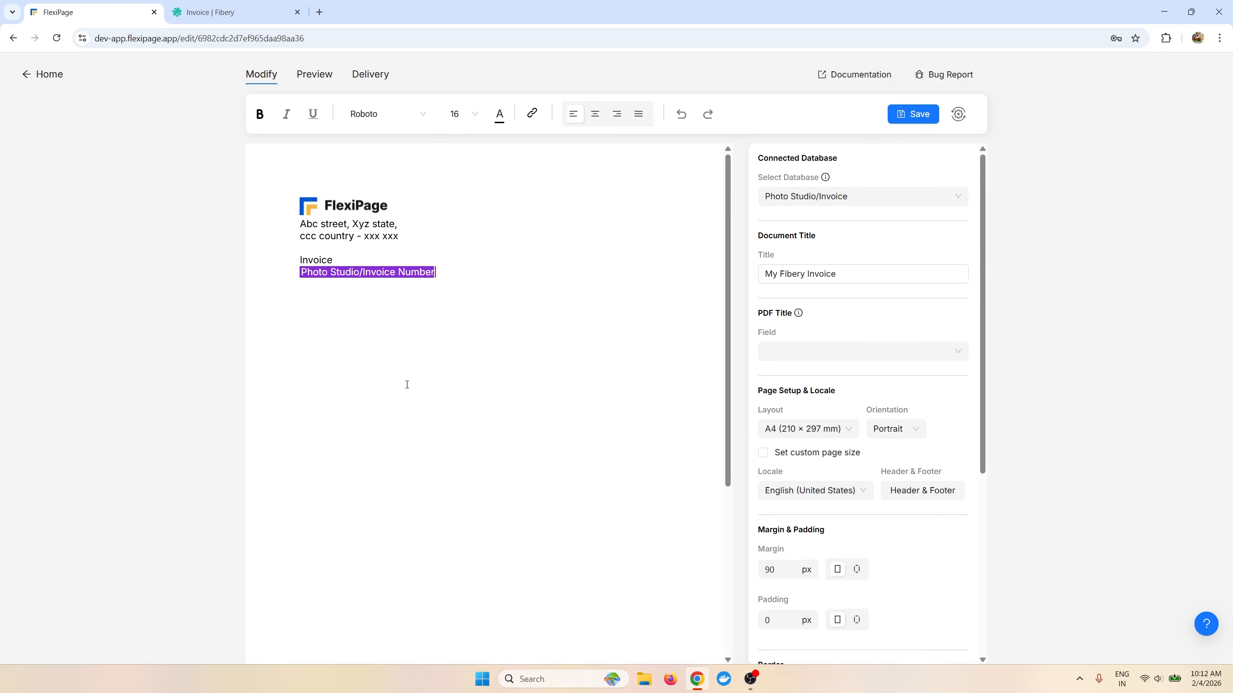
# Step: Add a "Client" label below the invoice number field with a new line under it, checking the client column of the Invoice database in Fibery
pyautogui.click(233, 5)
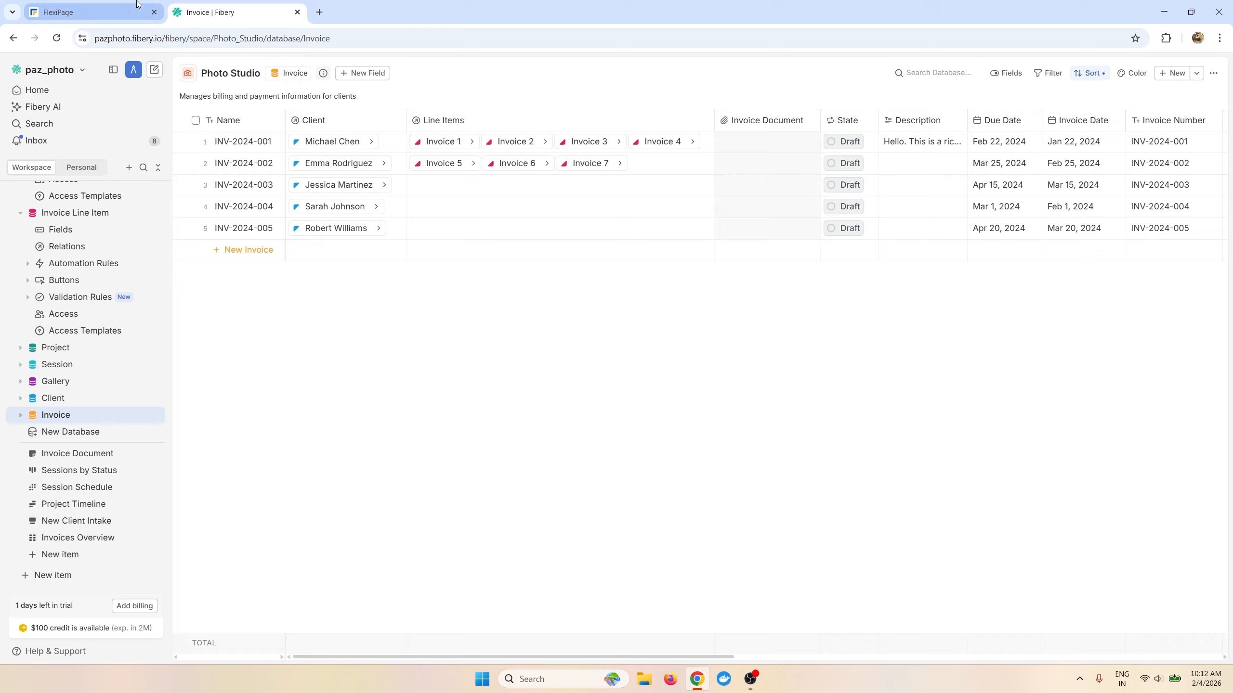
pyautogui.click(92, 12)
pyautogui.press('Return')
pyautogui.write('Client:')
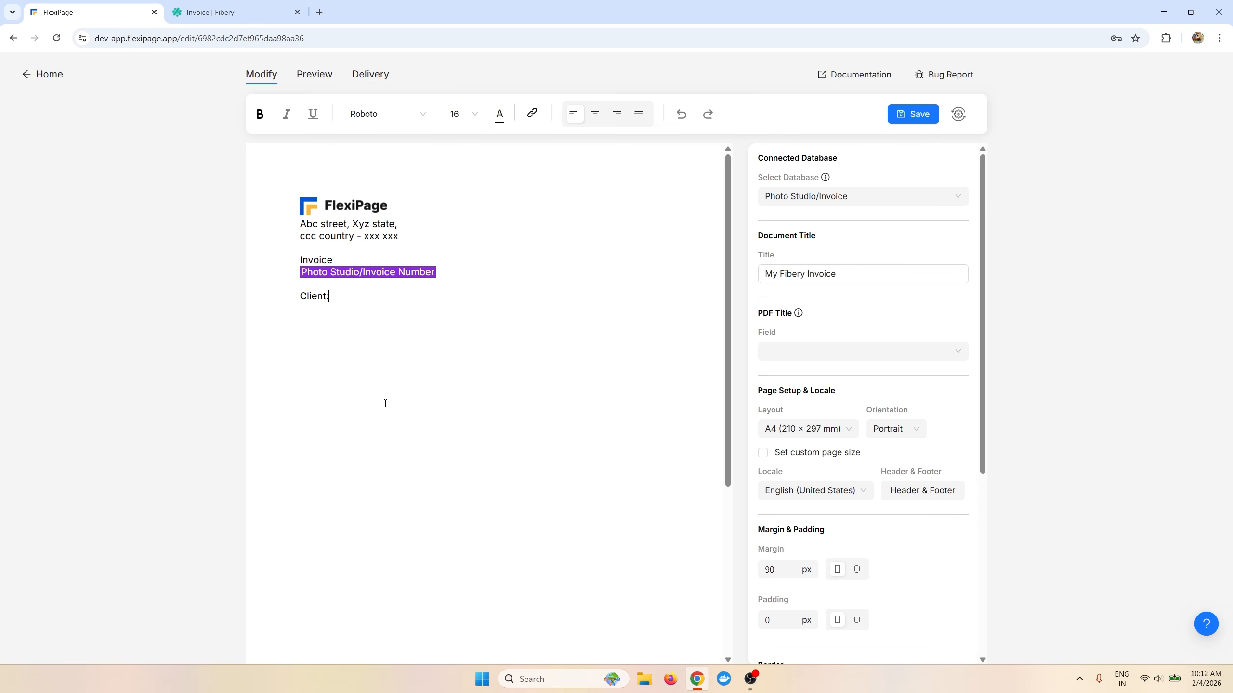
pyautogui.press('Return')
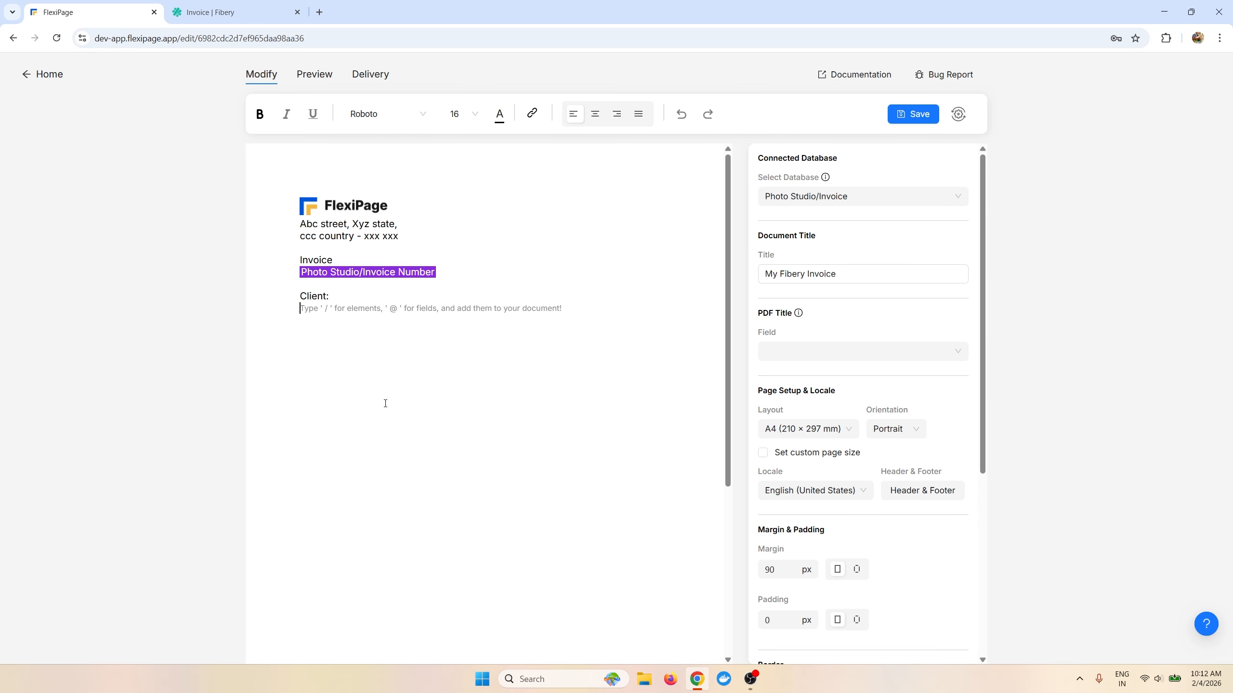
pyautogui.click(266, 5)
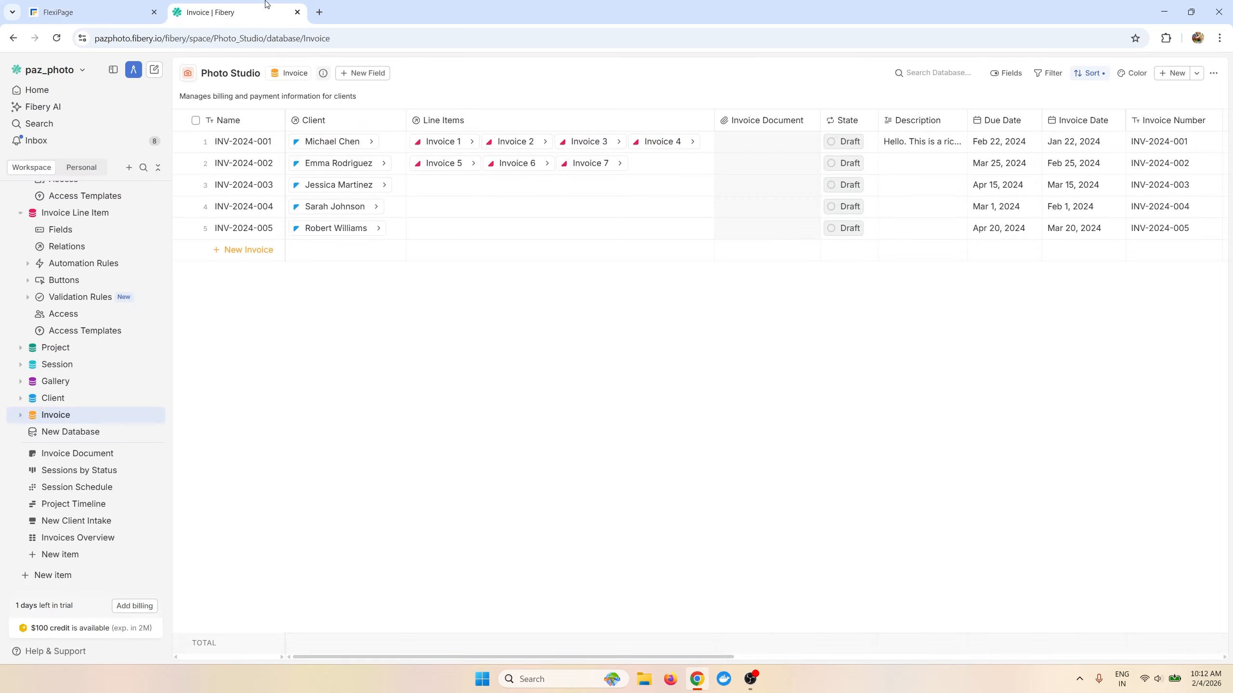
pyautogui.click(120, 6)
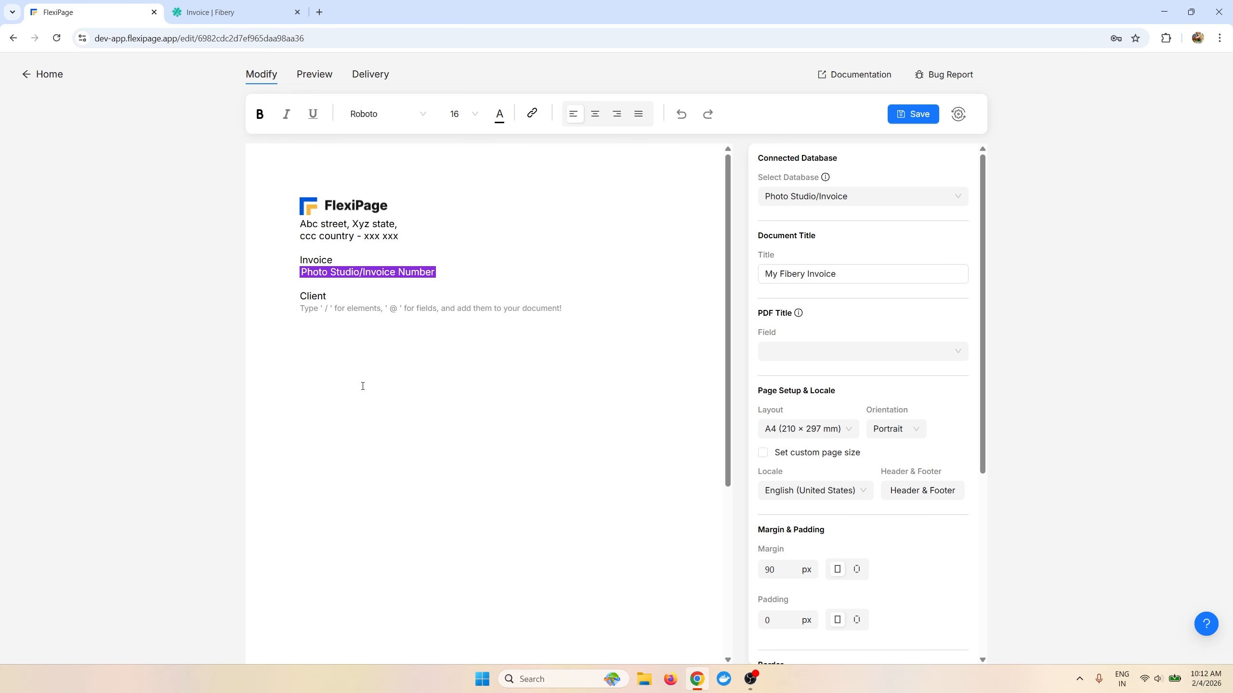
# Step: Insert the Photo Studio/Name field from the Photo Studio/Client relation under the "Client" label
pyautogui.write('@clie')
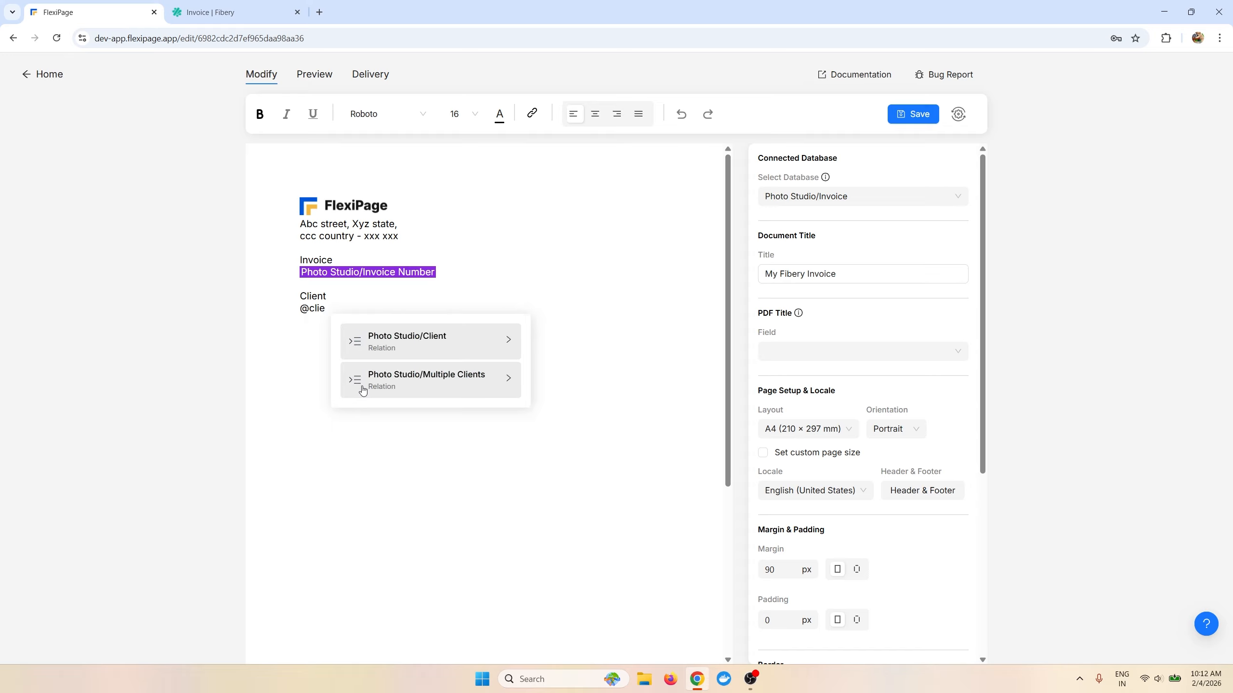
pyautogui.press('Return')
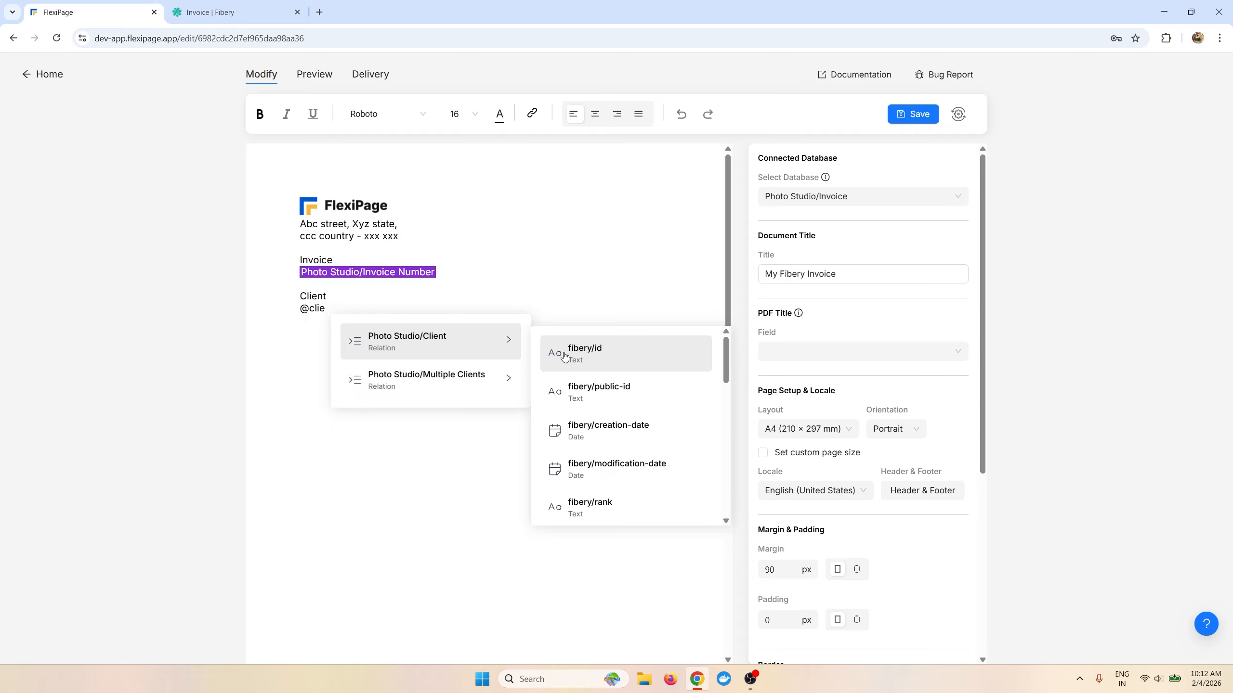
pyautogui.scroll(-2, 587, 365)
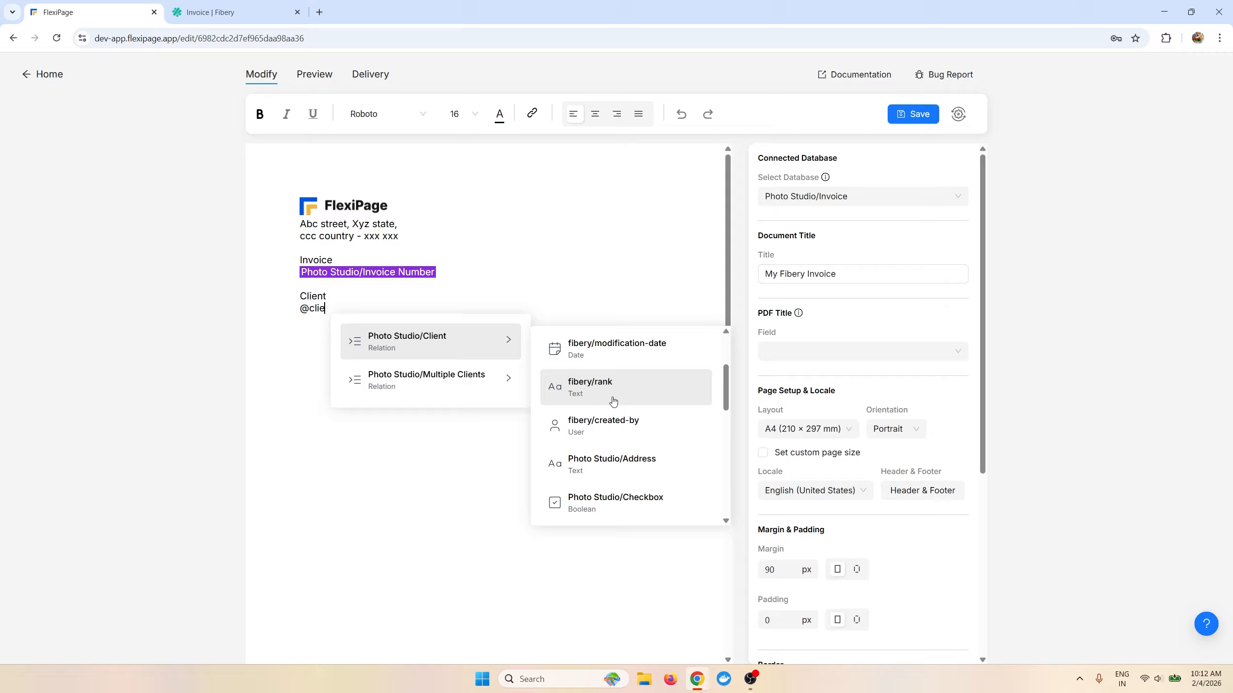
pyautogui.scroll(-3, 614, 386)
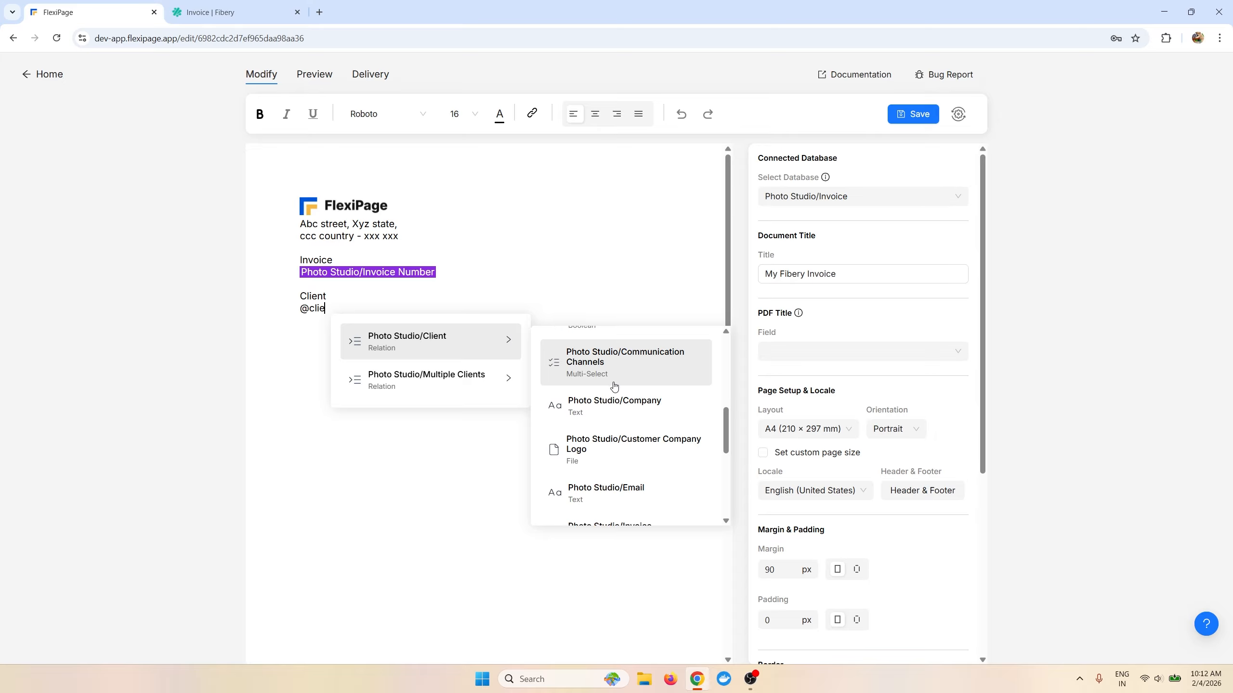
pyautogui.scroll(-1, 614, 386)
pyautogui.scroll(4, 614, 386)
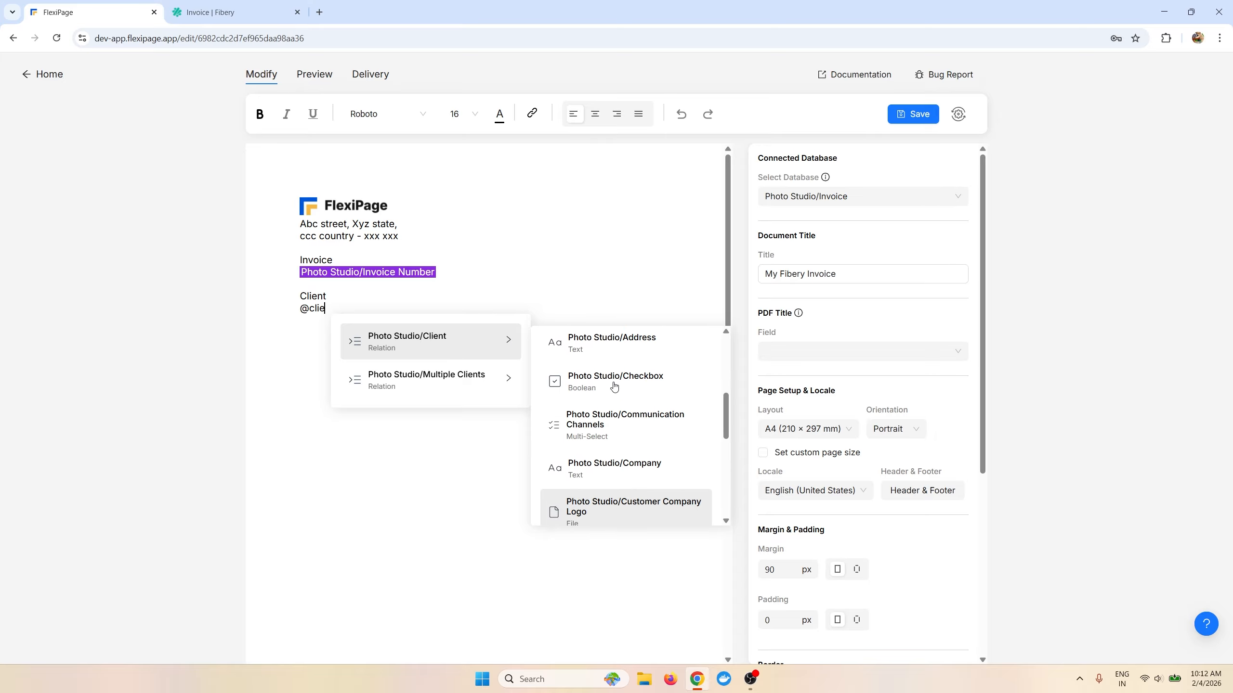
pyautogui.scroll(-6, 614, 387)
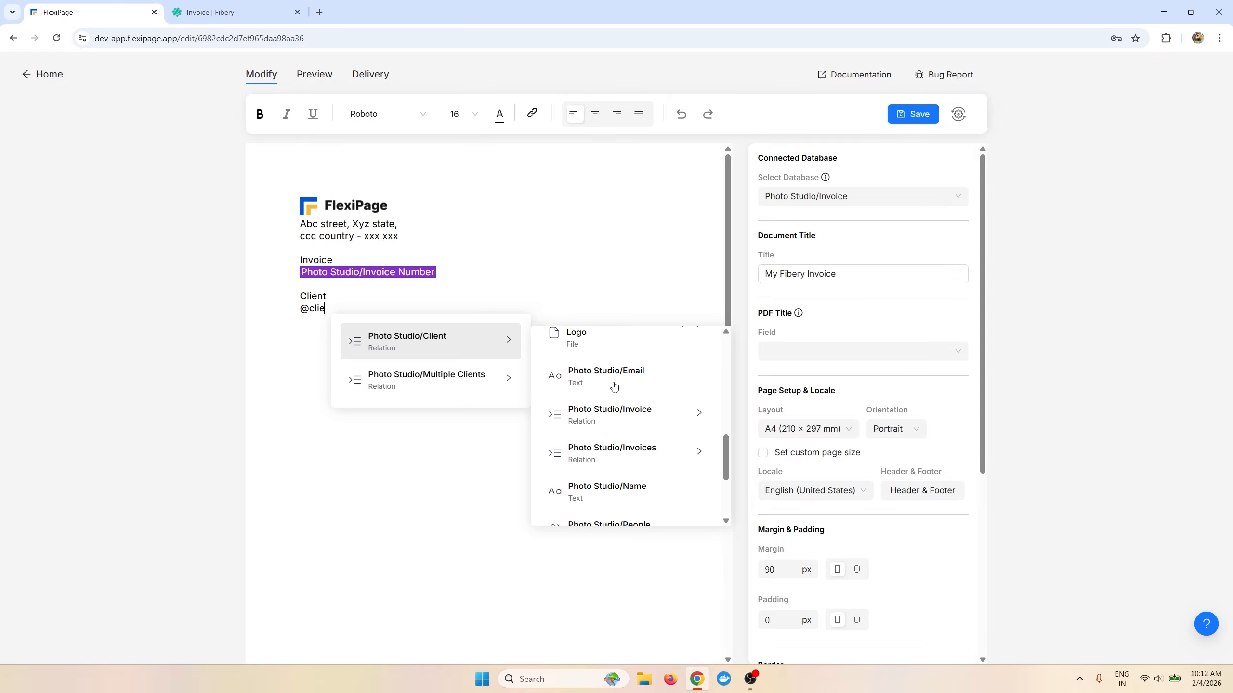
pyautogui.click(614, 388)
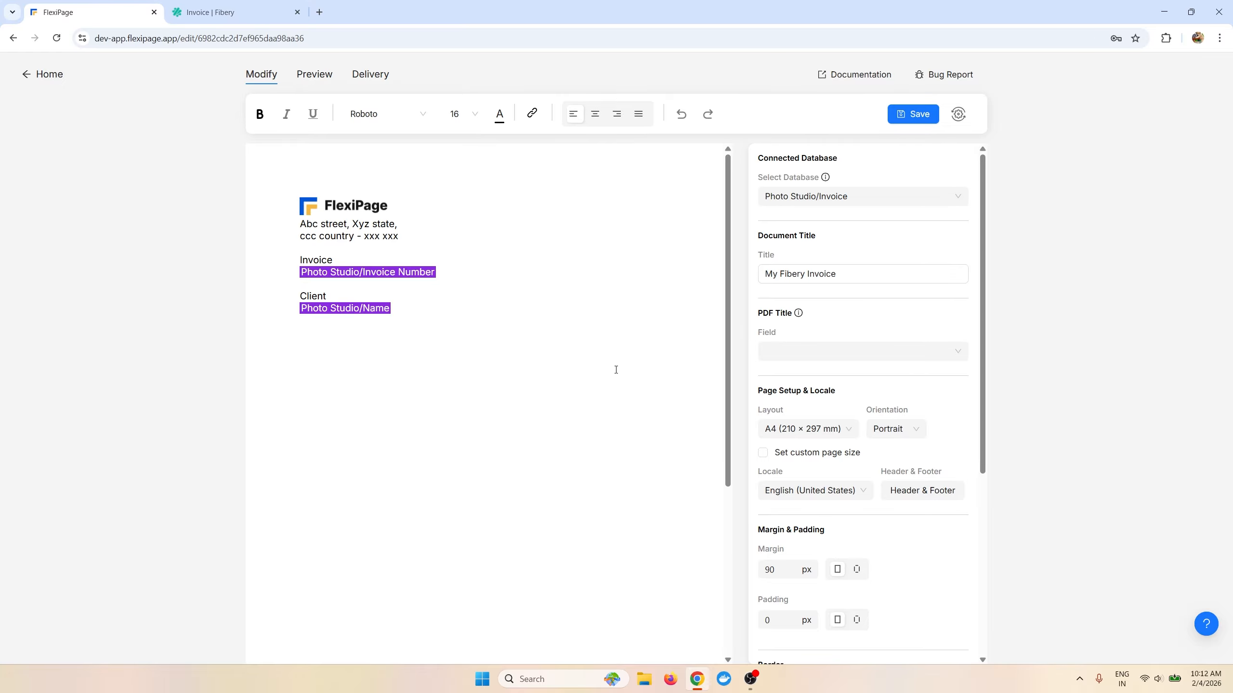
# Step: Add the Photo Studio/Email field from the Photo Studio/Client relation on a new line below the client's name field
pyautogui.press('Return')
pyautogui.write('@clie')
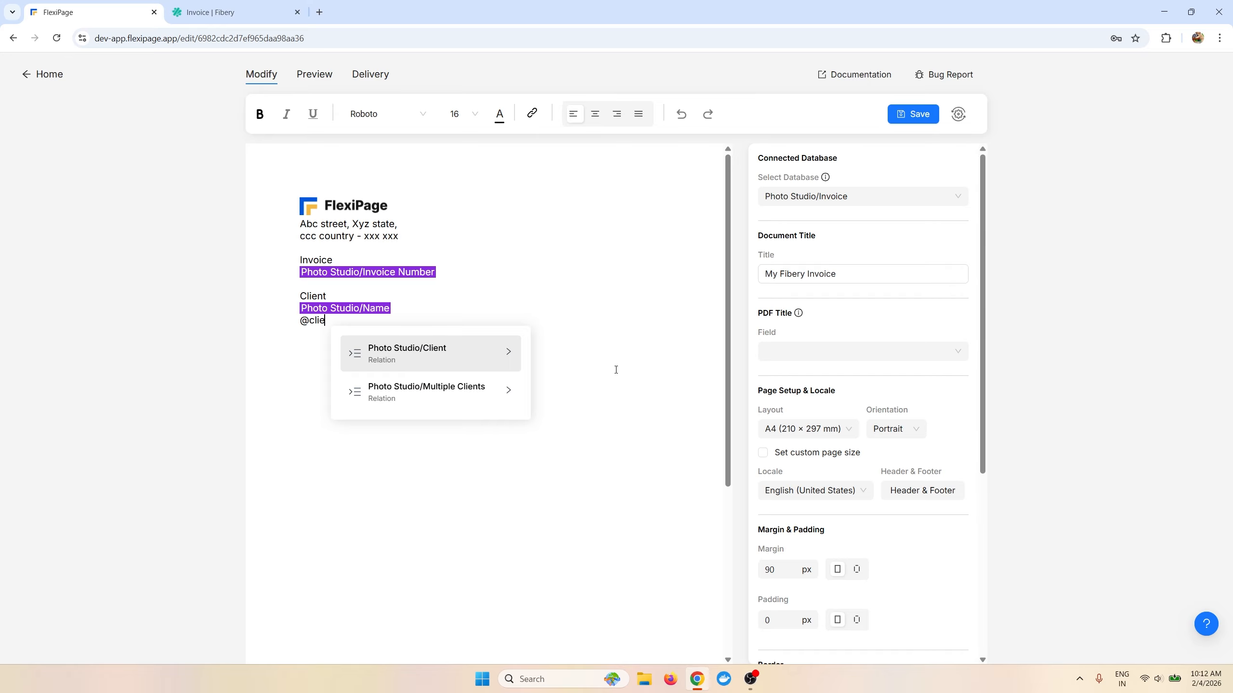
pyautogui.press('Return')
pyautogui.scroll(-5, 614, 374)
pyautogui.click(621, 443)
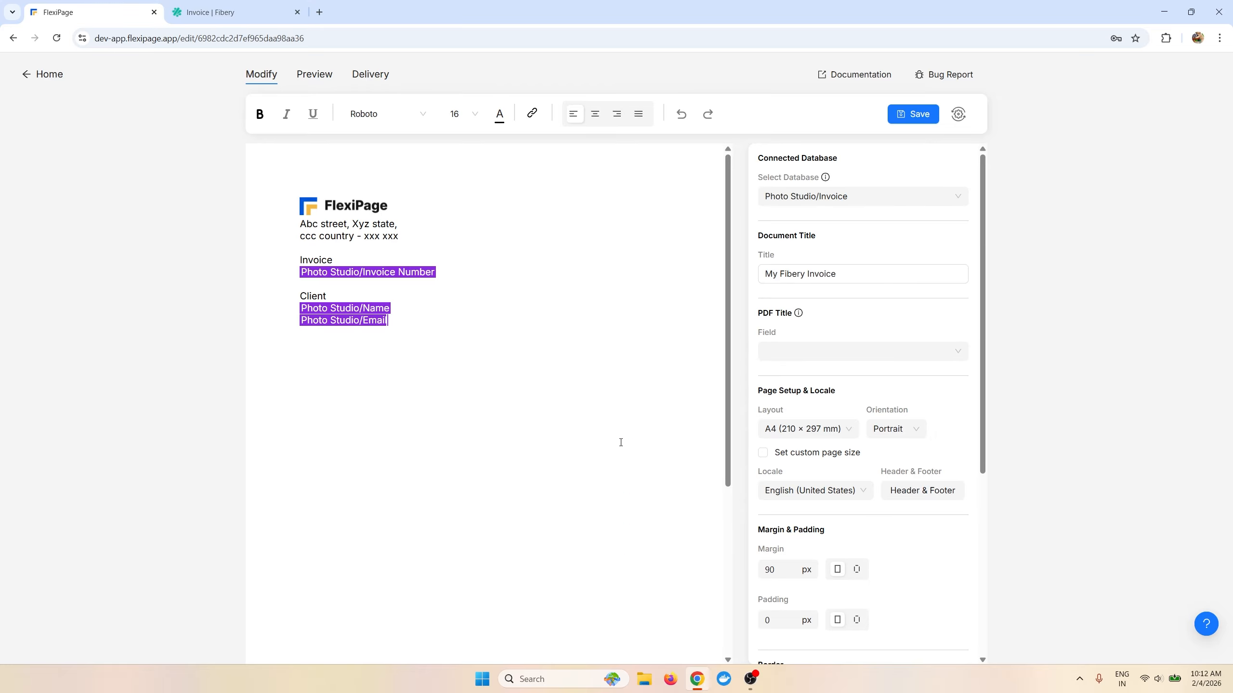
# Step: Add the Photo Studio/Address field from the Photo Studio/Client relation below the email field, leave a blank line under it and save the template
pyautogui.press('Return')
pyautogui.write('@clie')
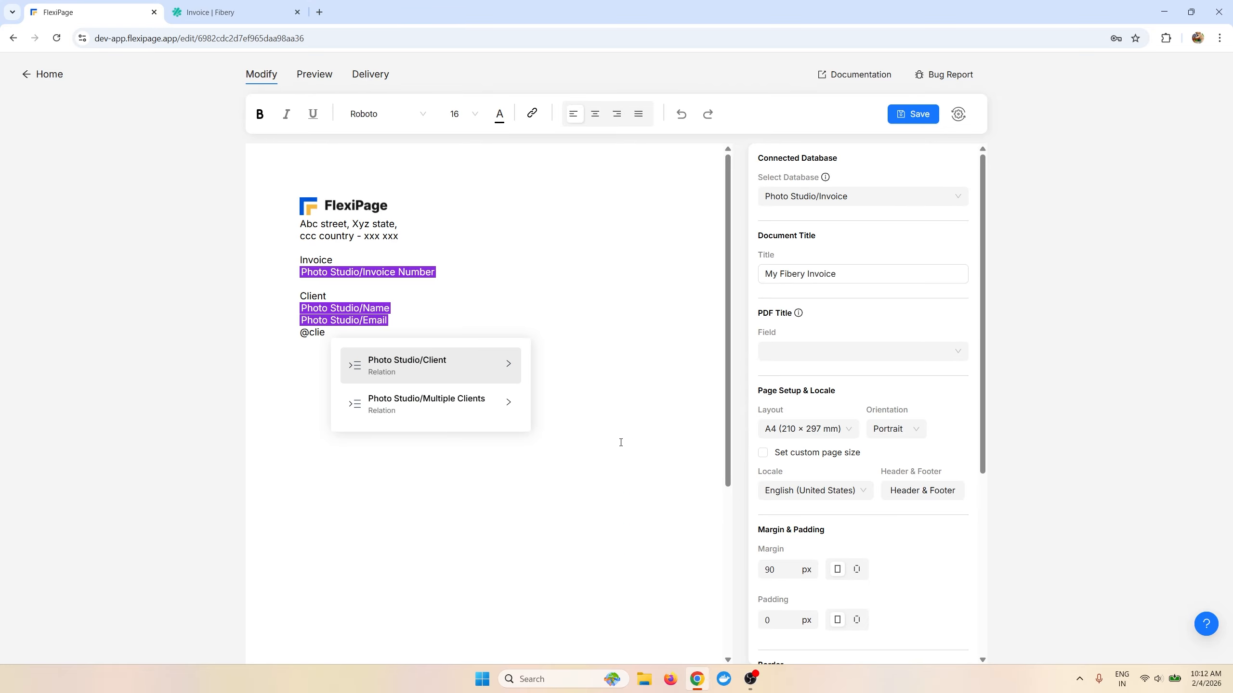
pyautogui.press('Return')
pyautogui.scroll(-5, 617, 443)
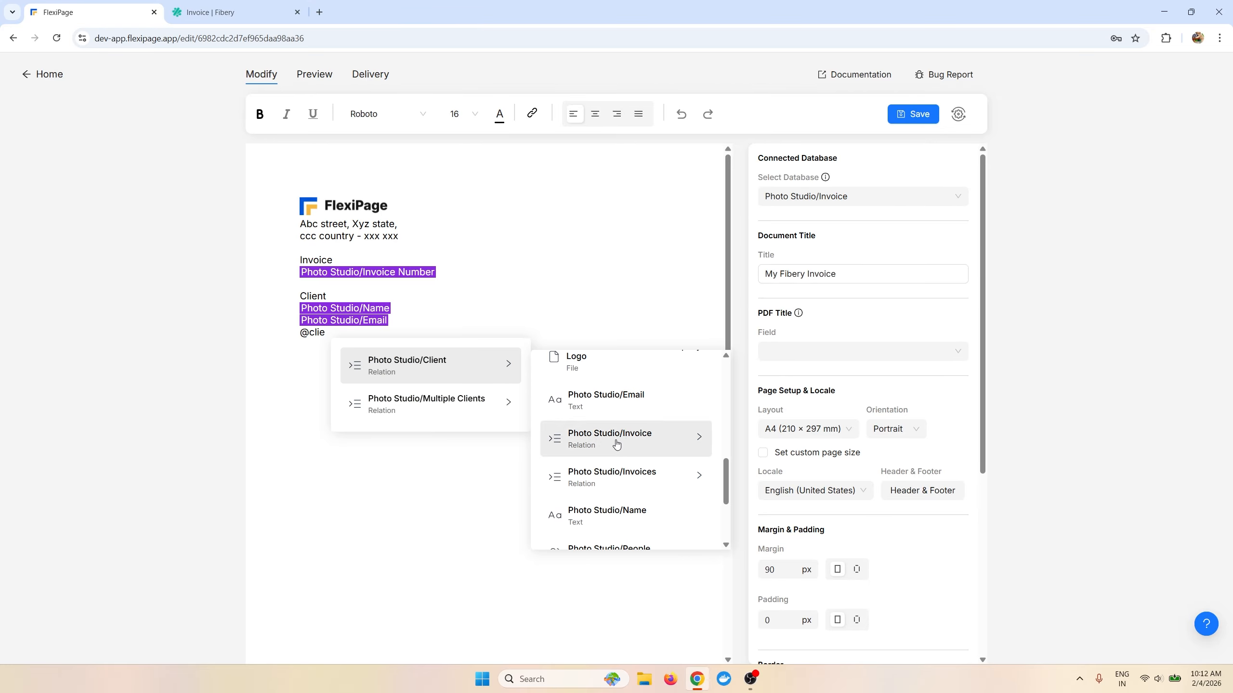
pyautogui.scroll(-4, 624, 444)
pyautogui.scroll(6, 635, 443)
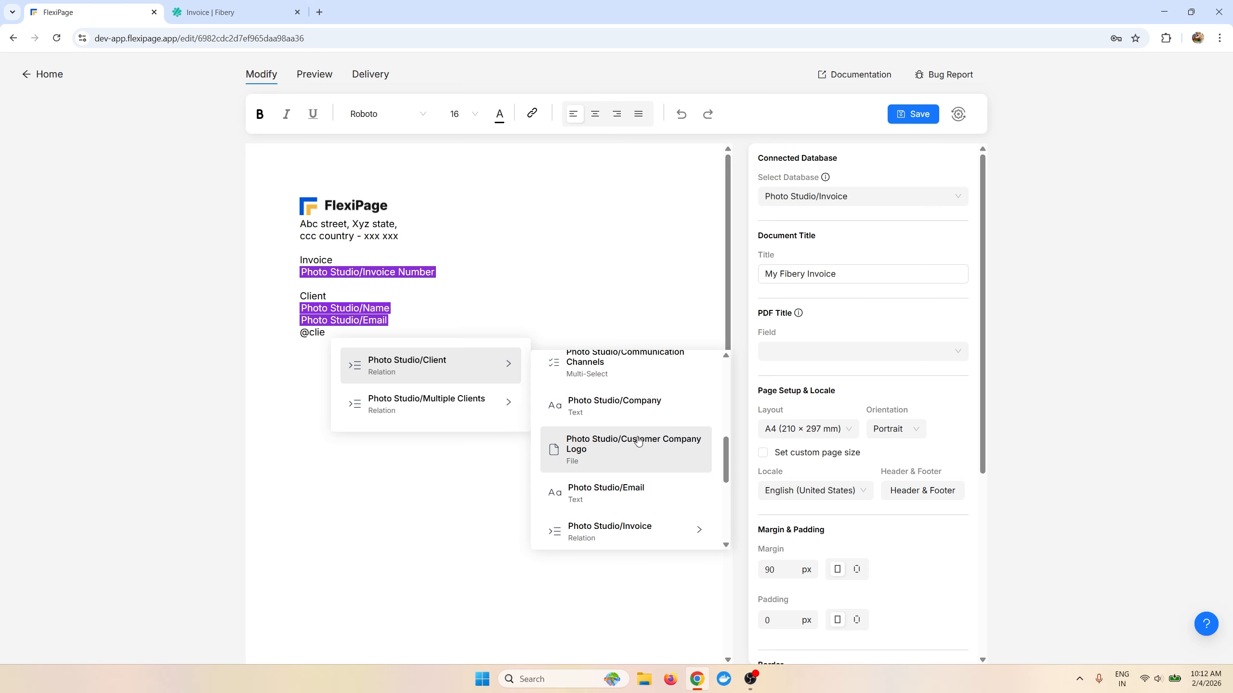
pyautogui.scroll(4, 638, 442)
pyautogui.click(630, 461)
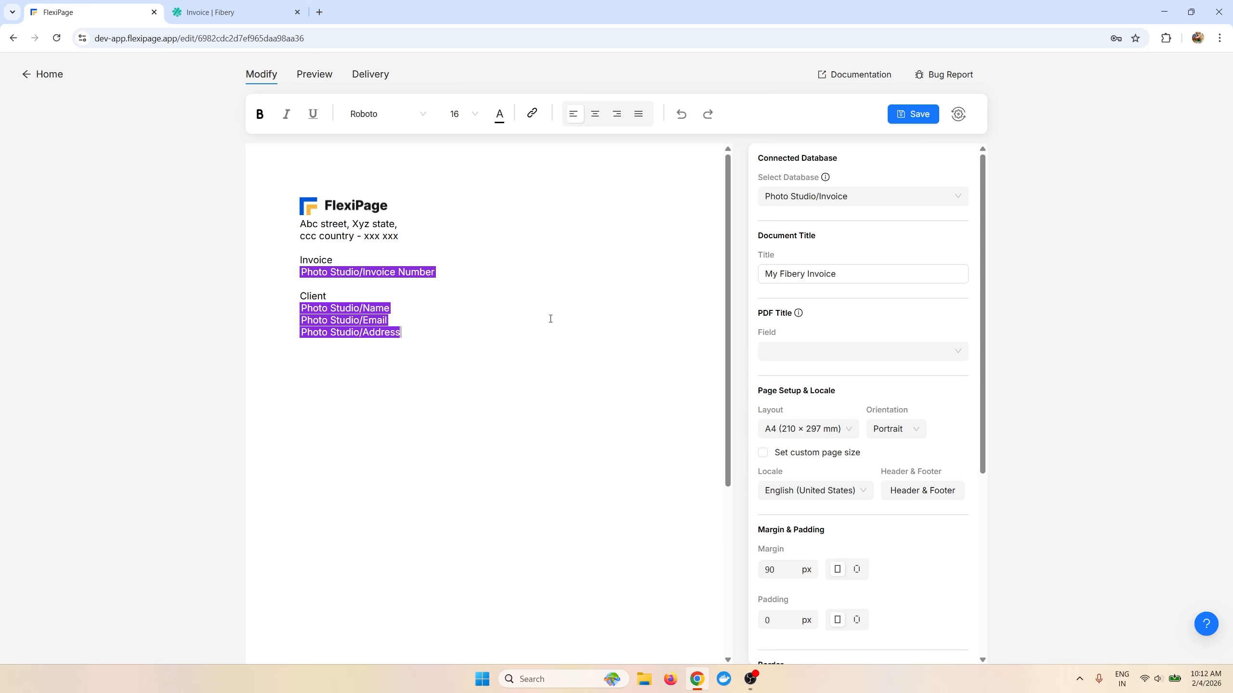
pyautogui.press('Return')
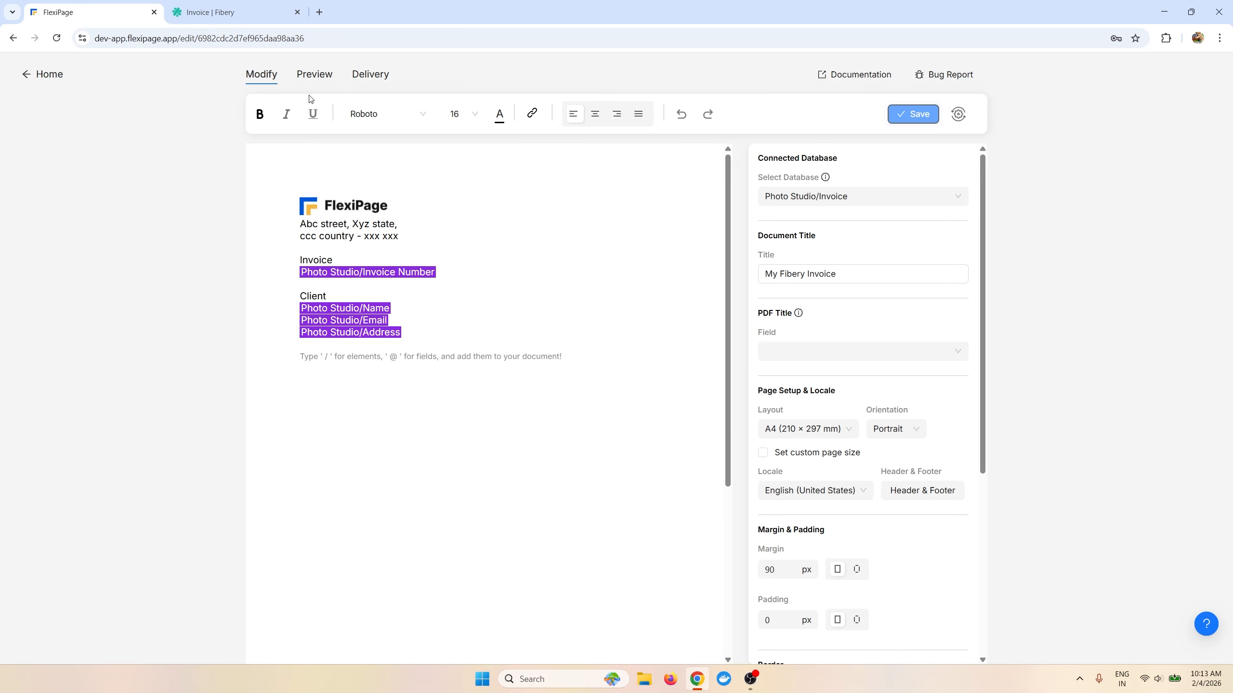
# Step: Preview the invoice document, return to editing it, and examine the Line Items relation of the invoices in Fibery
pyautogui.click(310, 74)
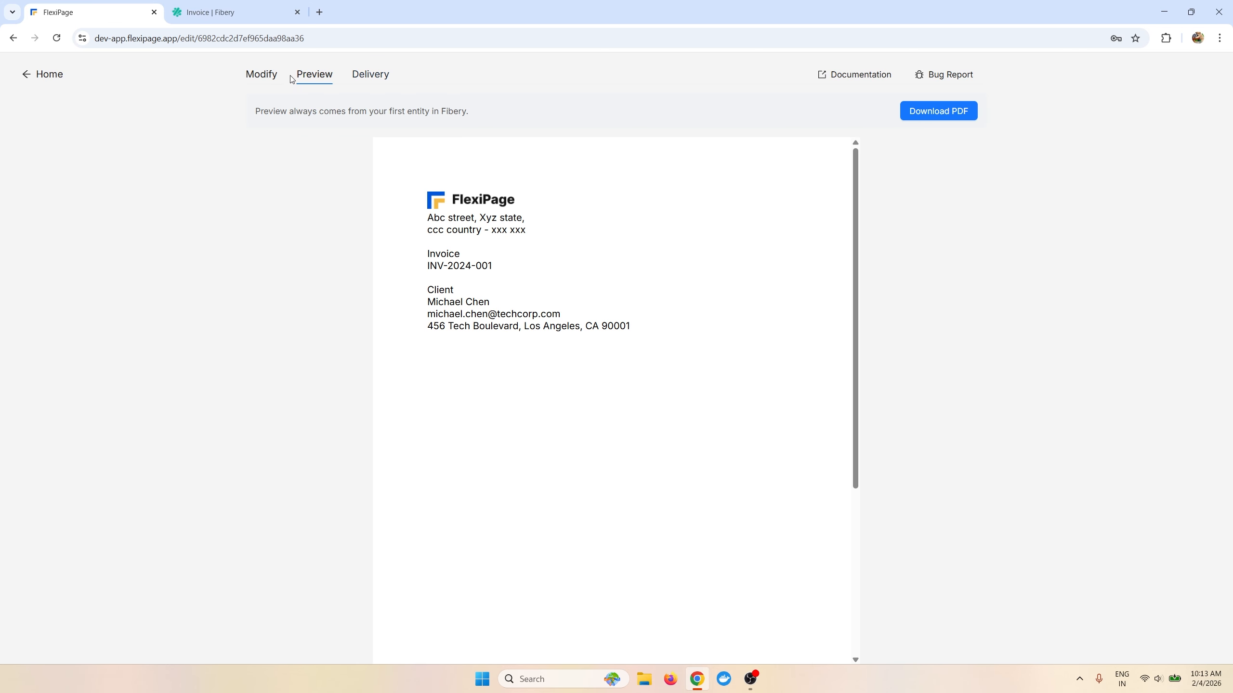
pyautogui.click(261, 74)
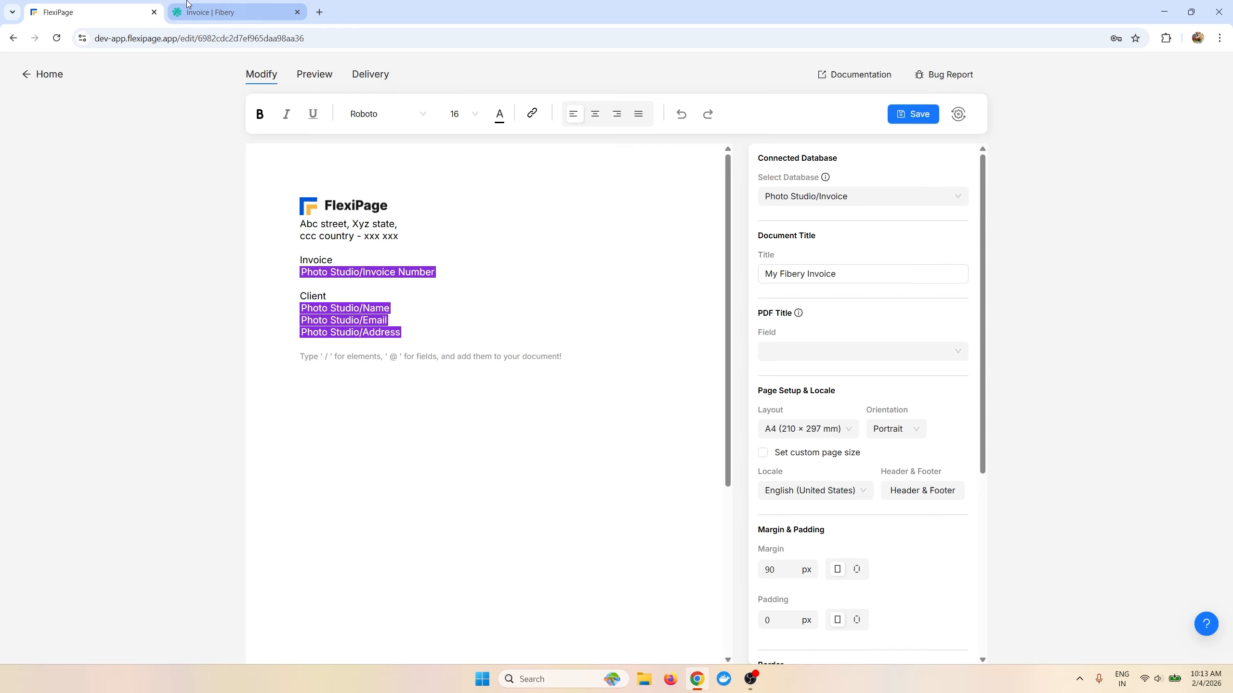
pyautogui.click(211, 18)
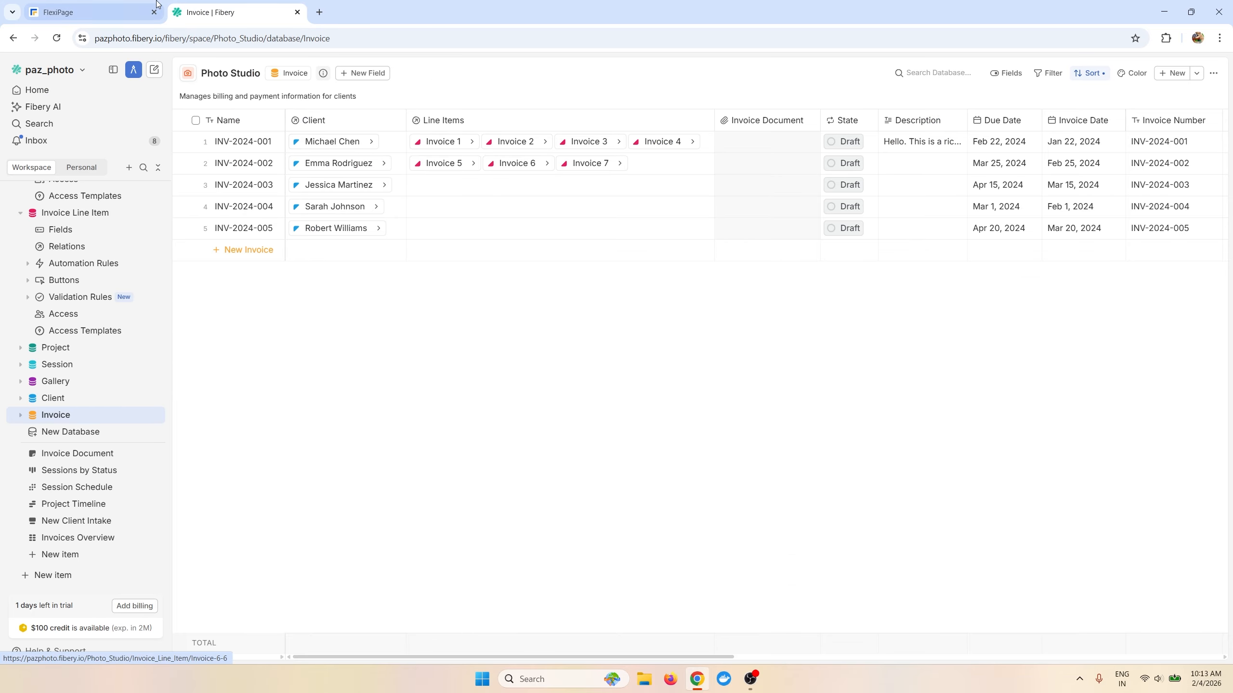
pyautogui.click(141, 6)
pyautogui.write('/')
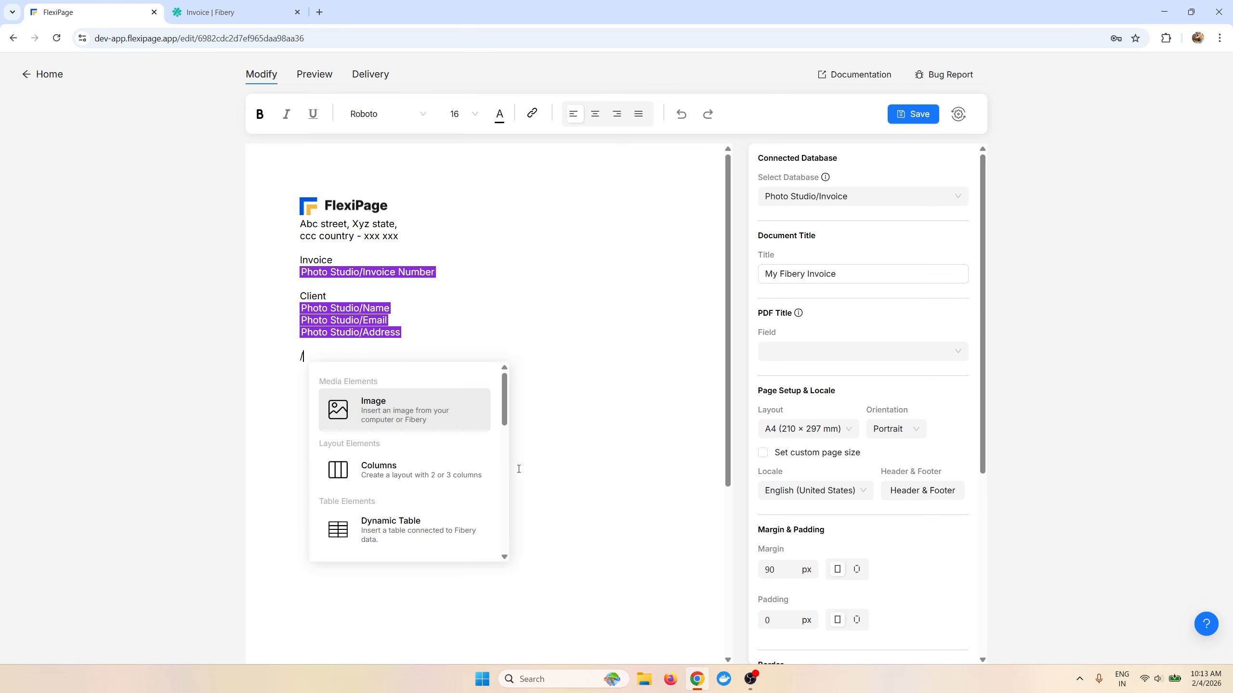
pyautogui.write('dyna')
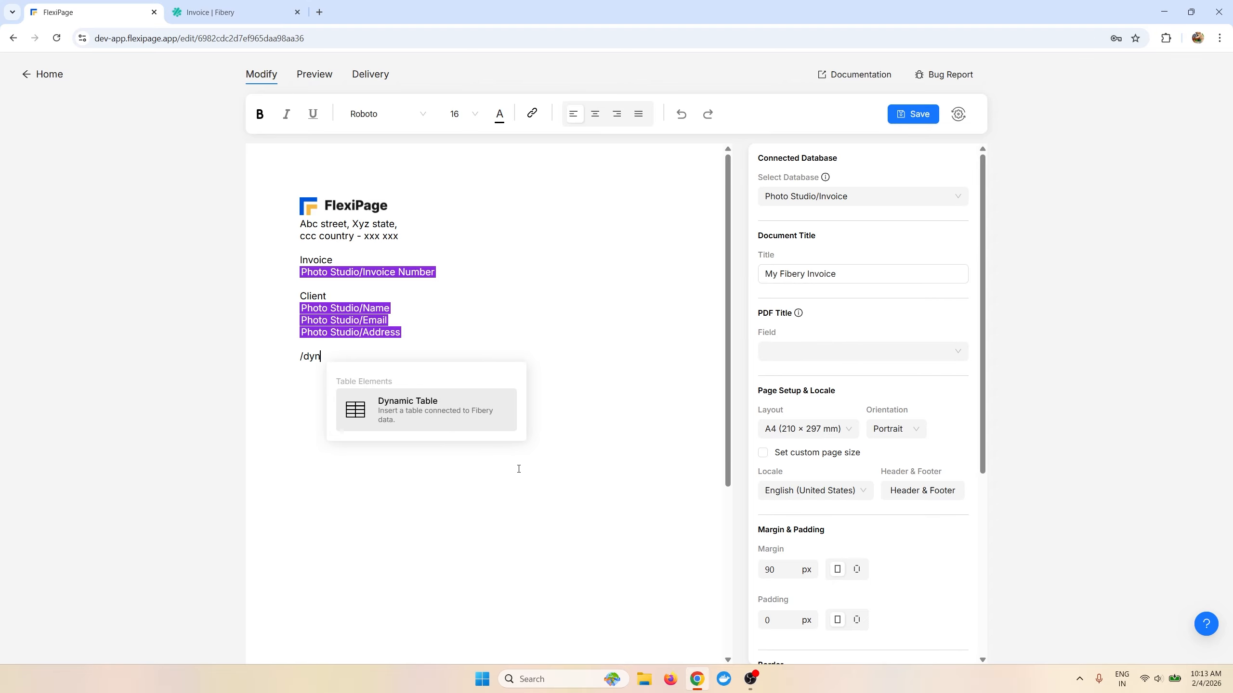
pyautogui.press('BackSpace')
pyautogui.press('BackSpace')
pyautogui.press('BackSpace')
pyautogui.press('BackSpace')
pyautogui.press('BackSpace')
pyautogui.write('/')
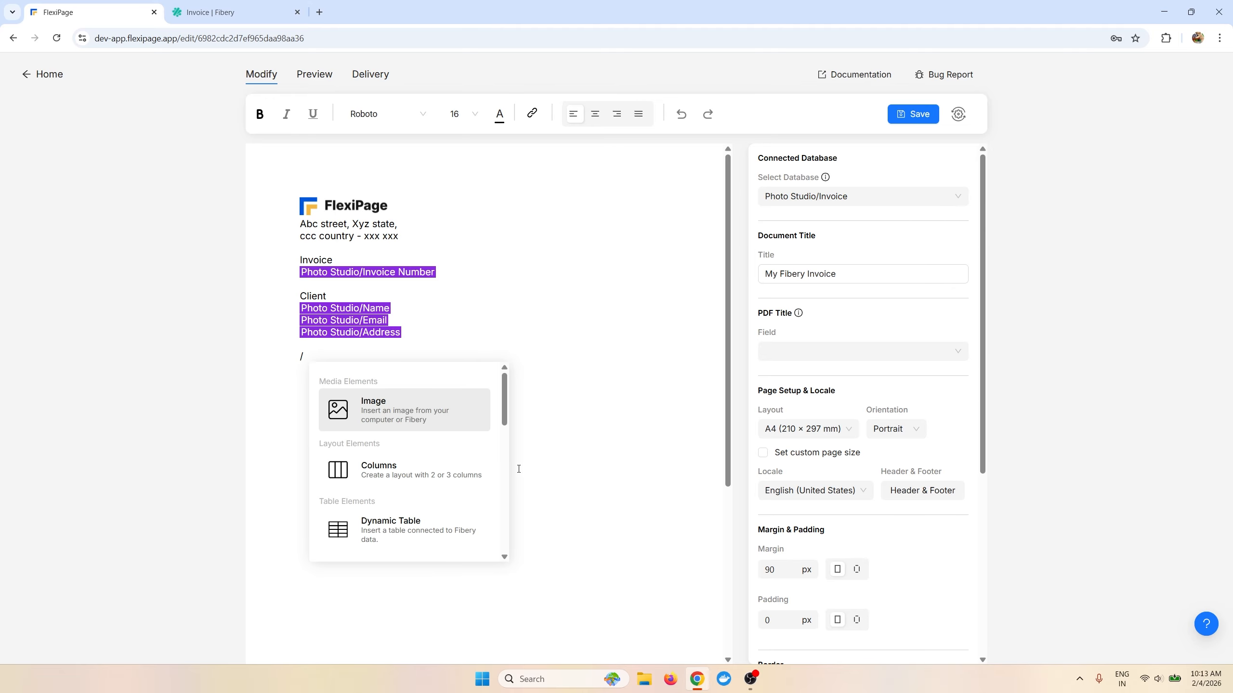
pyautogui.press('BackSpace')
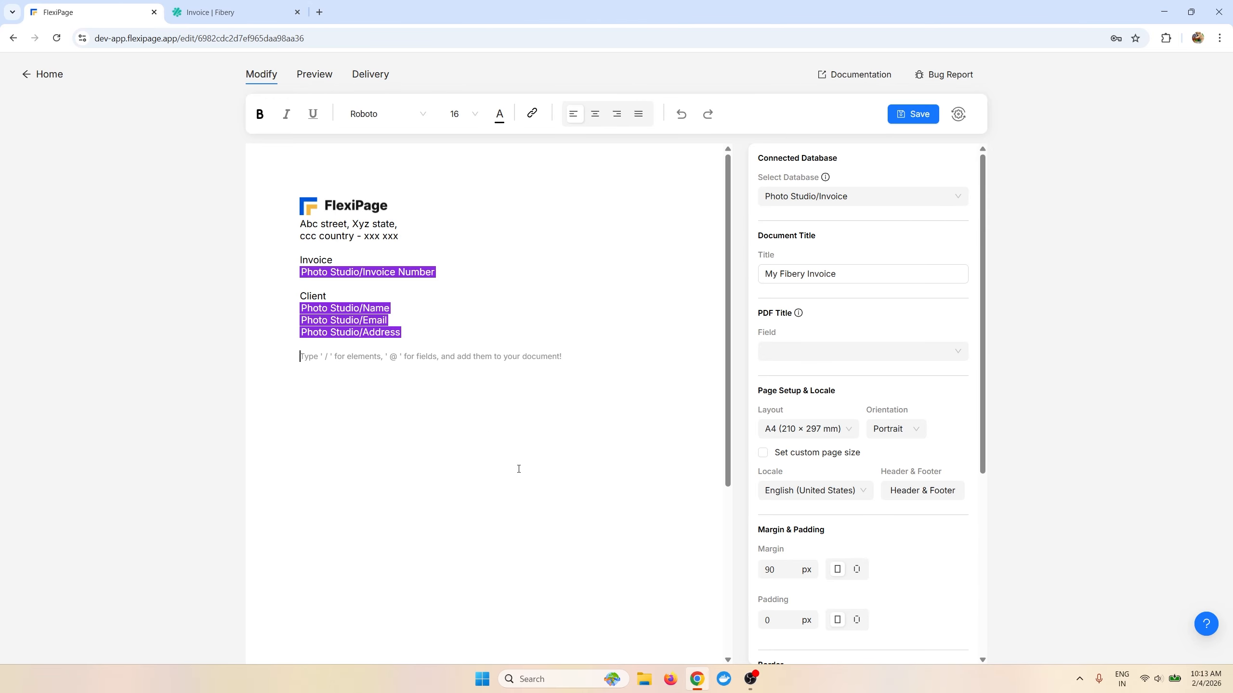
# Step: Insert a Dynamic Table below the client details, using Photo Studio/Line Items as its relation field
pyautogui.write('/dyna')
pyautogui.press('Return')
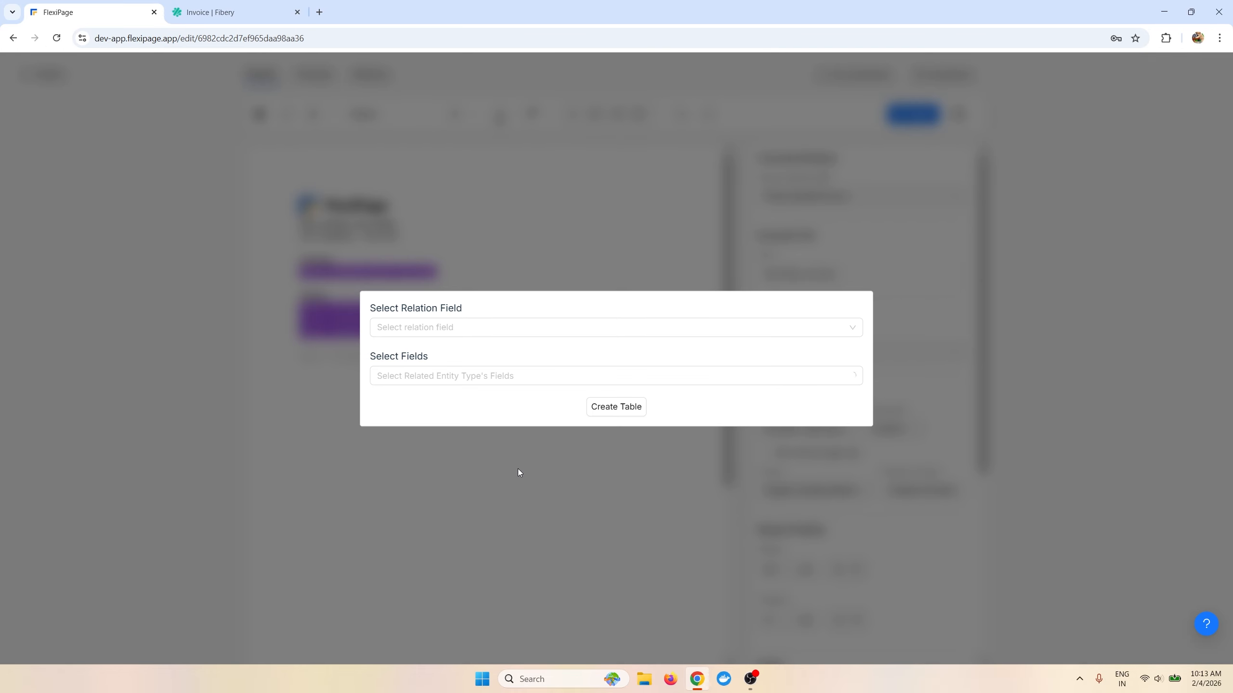
pyautogui.click(485, 328)
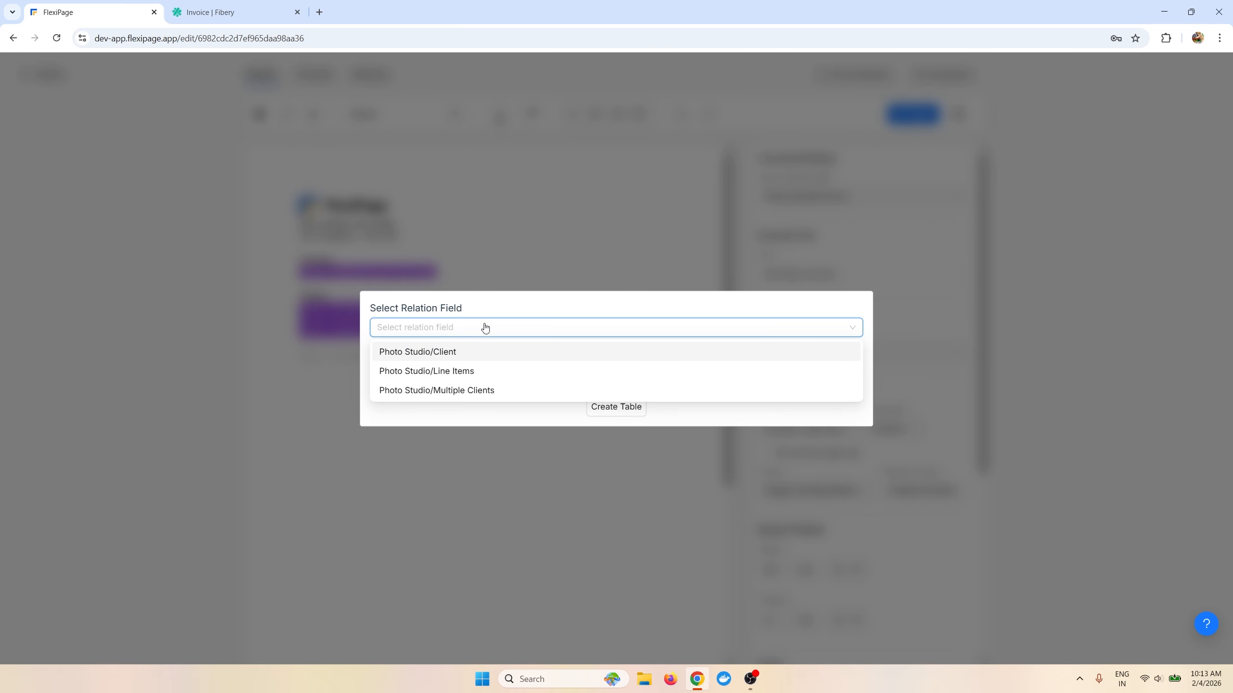
pyautogui.click(469, 372)
# Step: Select the Equipment Name, Quantity, Unit Price Lookup and Line Total Calculated fields for the table and create it
pyautogui.click(470, 384)
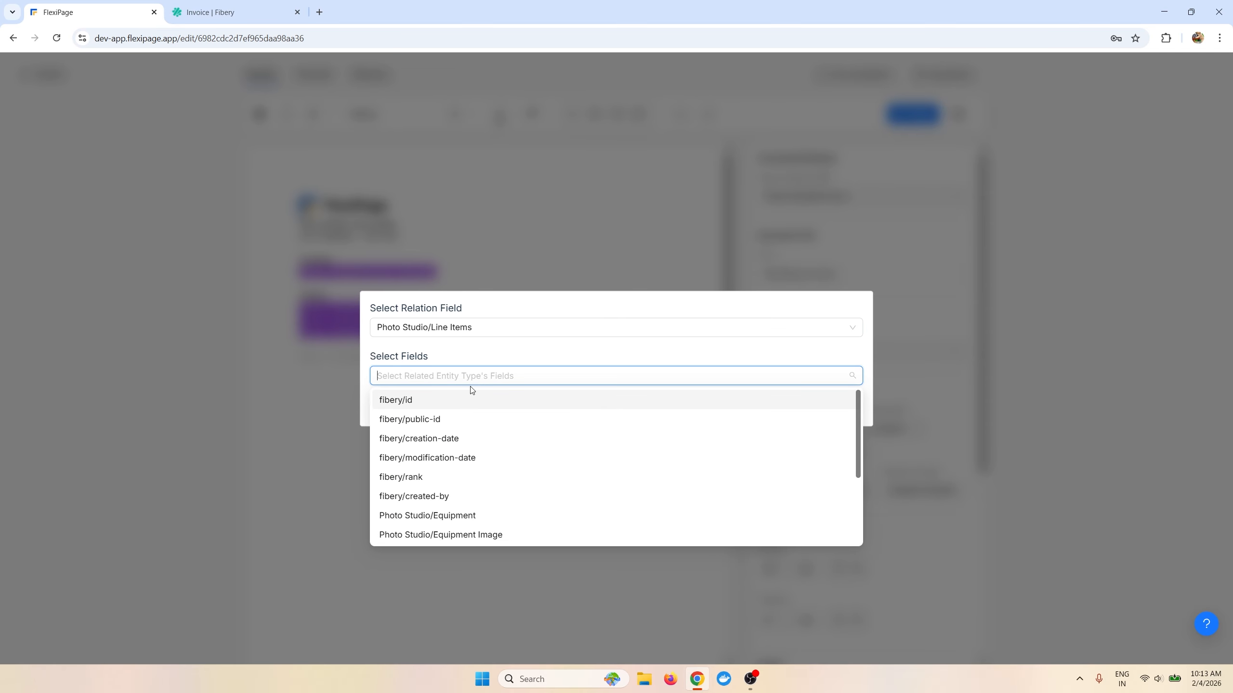
pyautogui.scroll(-3, 469, 421)
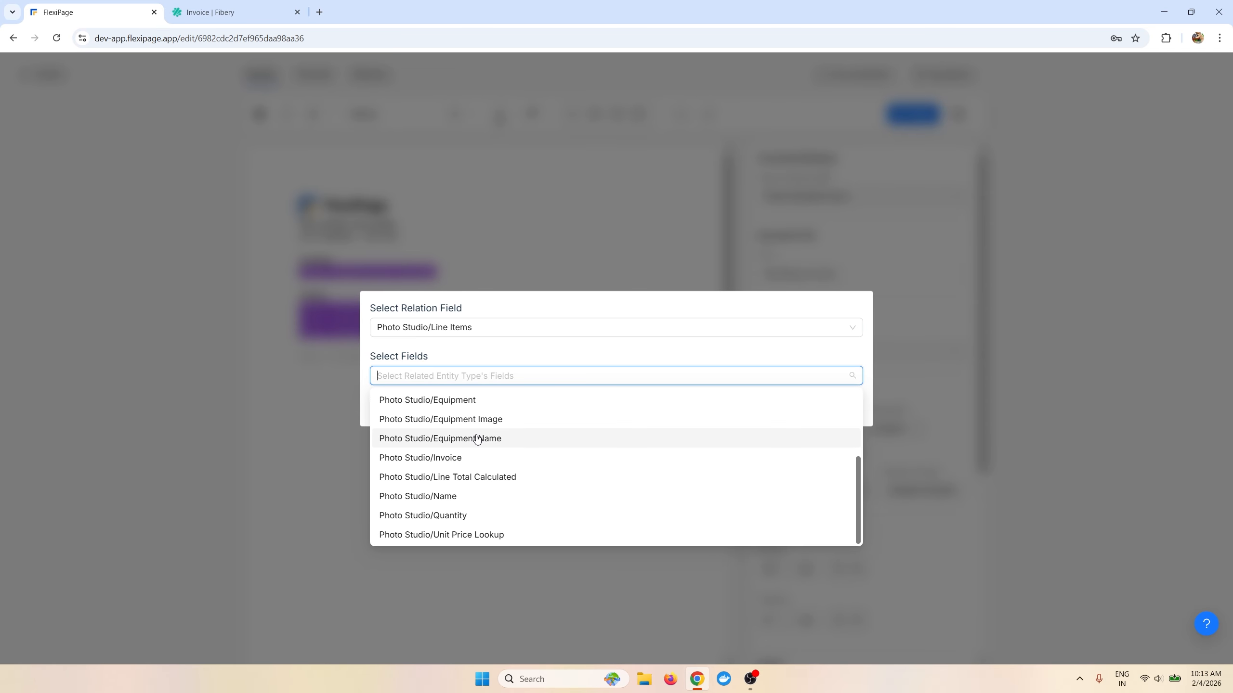
pyautogui.click(475, 439)
pyautogui.scroll(-3, 478, 439)
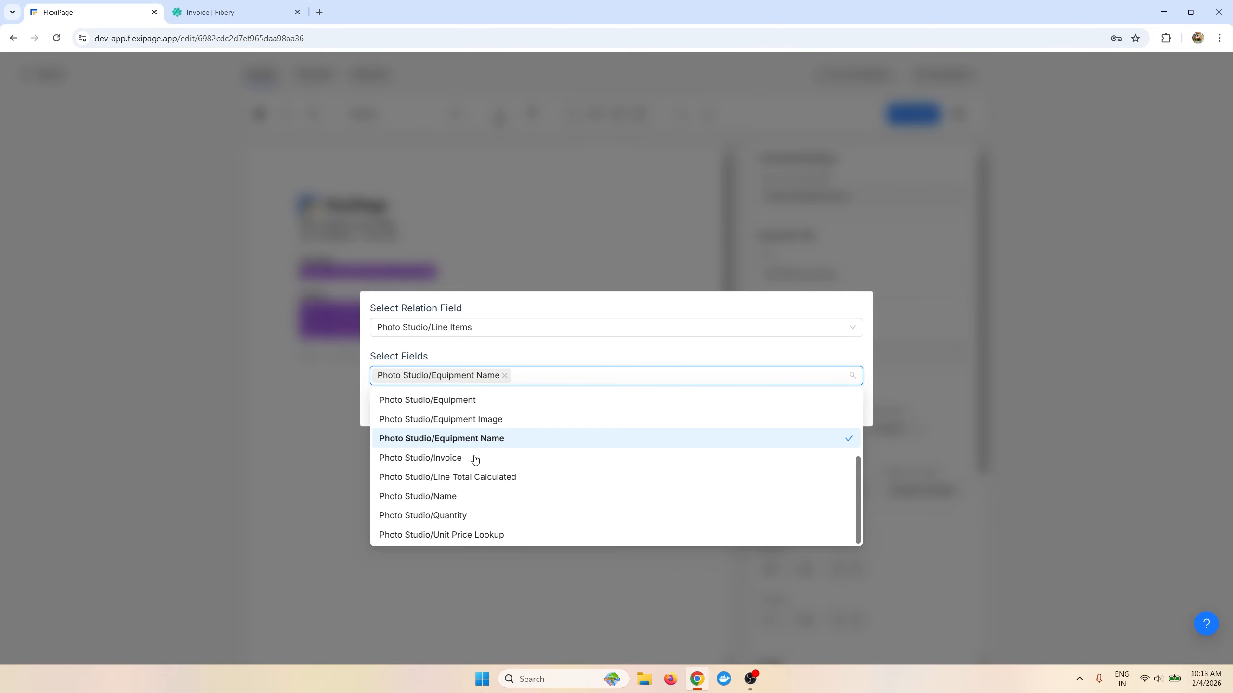
pyautogui.click(474, 516)
pyautogui.click(473, 535)
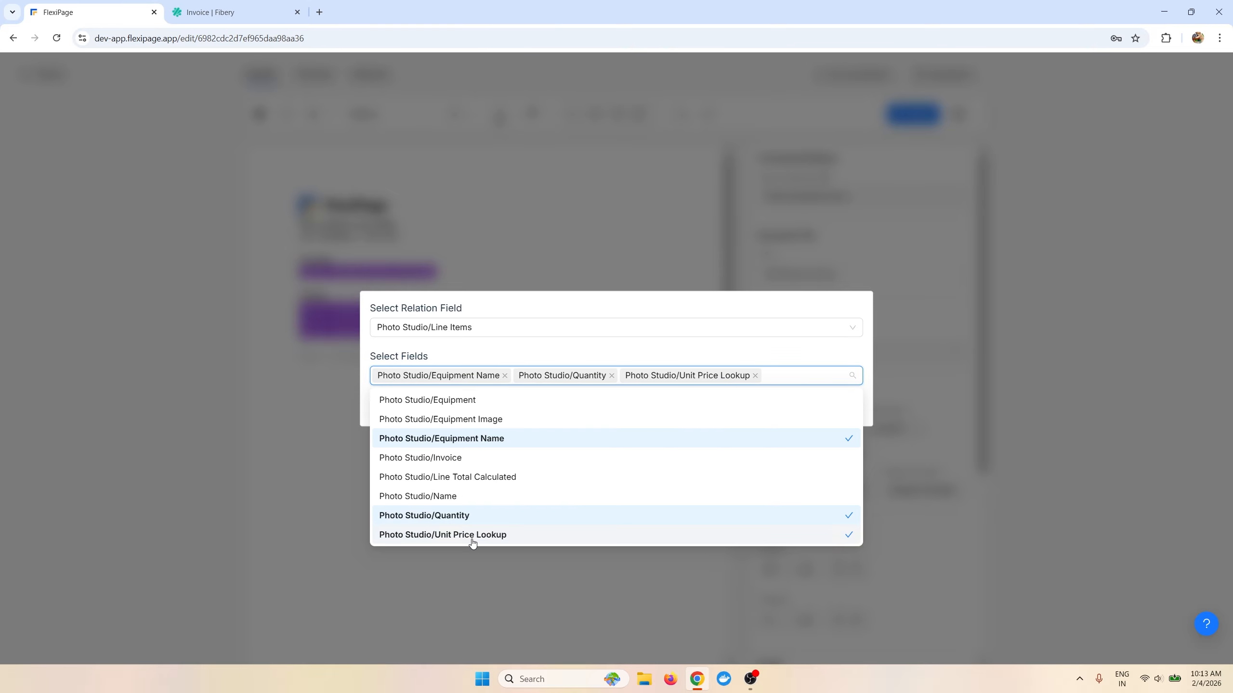
pyautogui.click(479, 481)
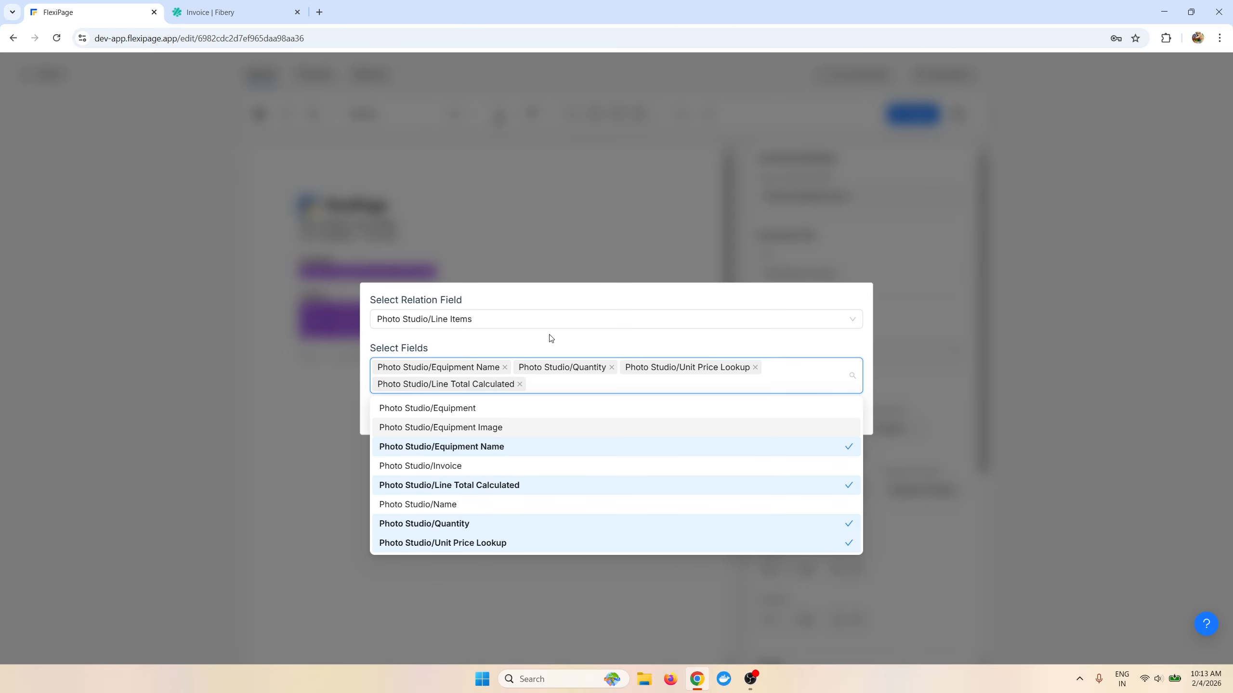
pyautogui.click(677, 354)
pyautogui.click(613, 416)
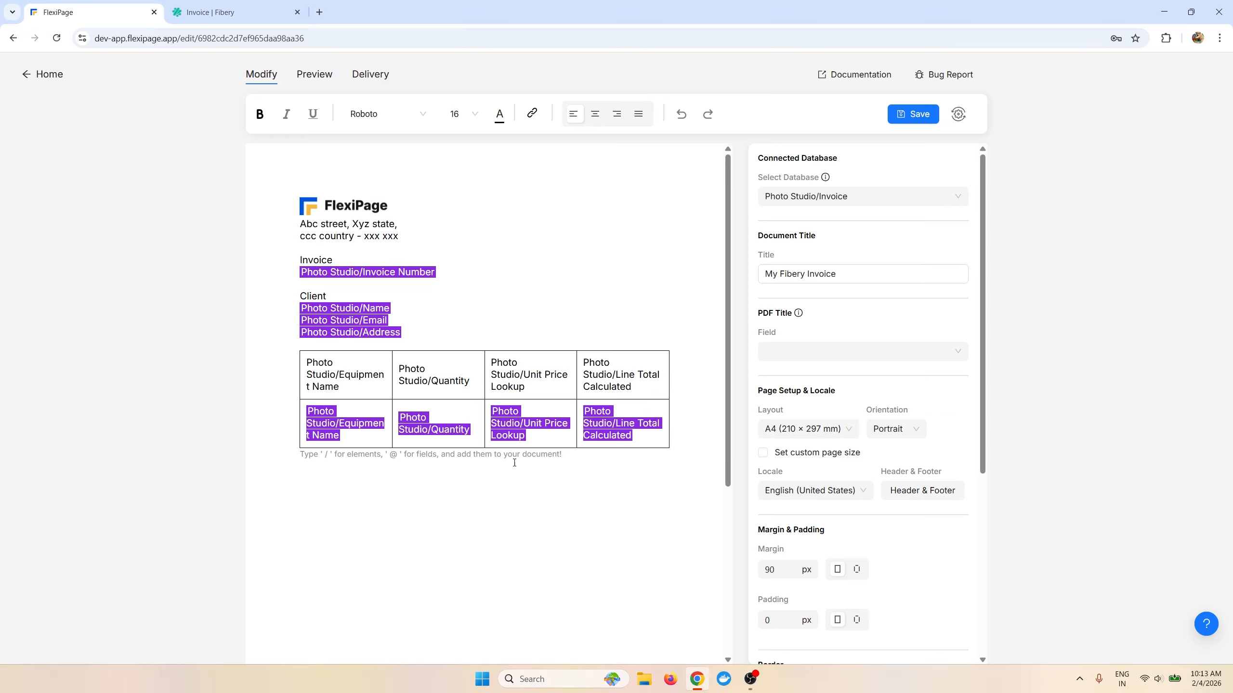
# Step: Remove the "Photo Studio/" prefix from the first two table headers, leaving Equipment Name and Quantity
pyautogui.click(317, 364)
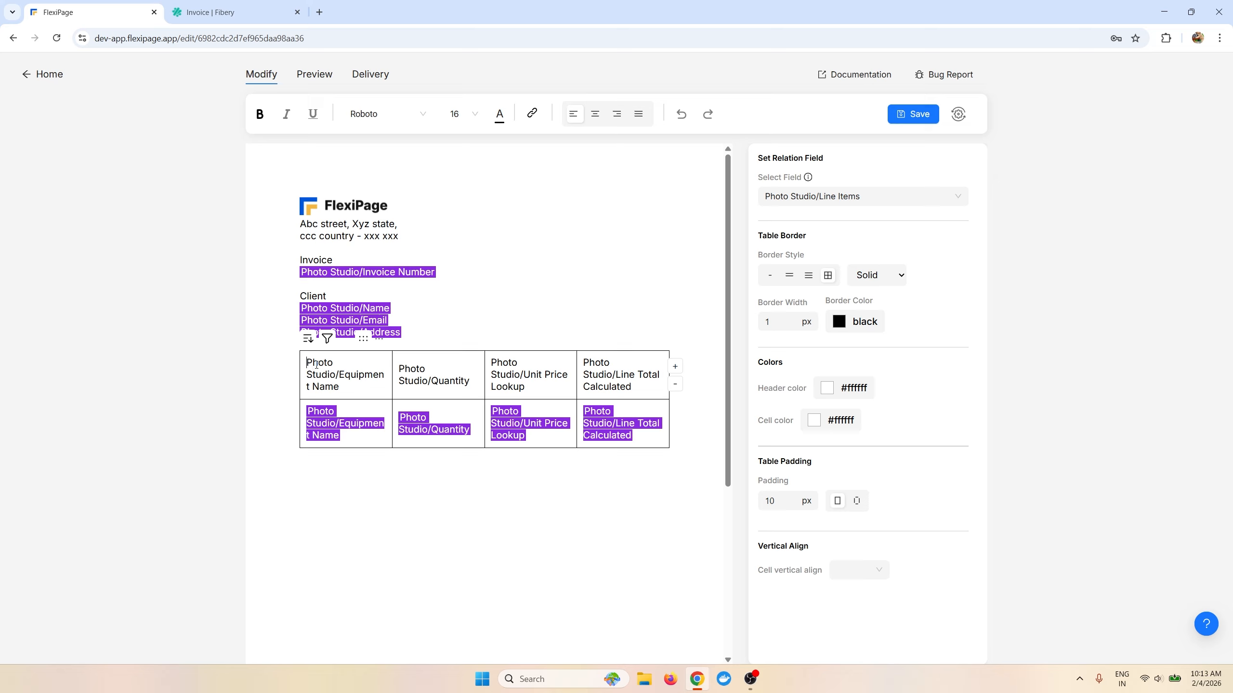
pyautogui.hotkey('shift', 'Down')
pyautogui.hotkey('shift', 'Down')
pyautogui.hotkey('ctrl', 'shift', 'Left')
pyautogui.hotkey('ctrl', 'shift', 'Left')
pyautogui.press('BackSpace')
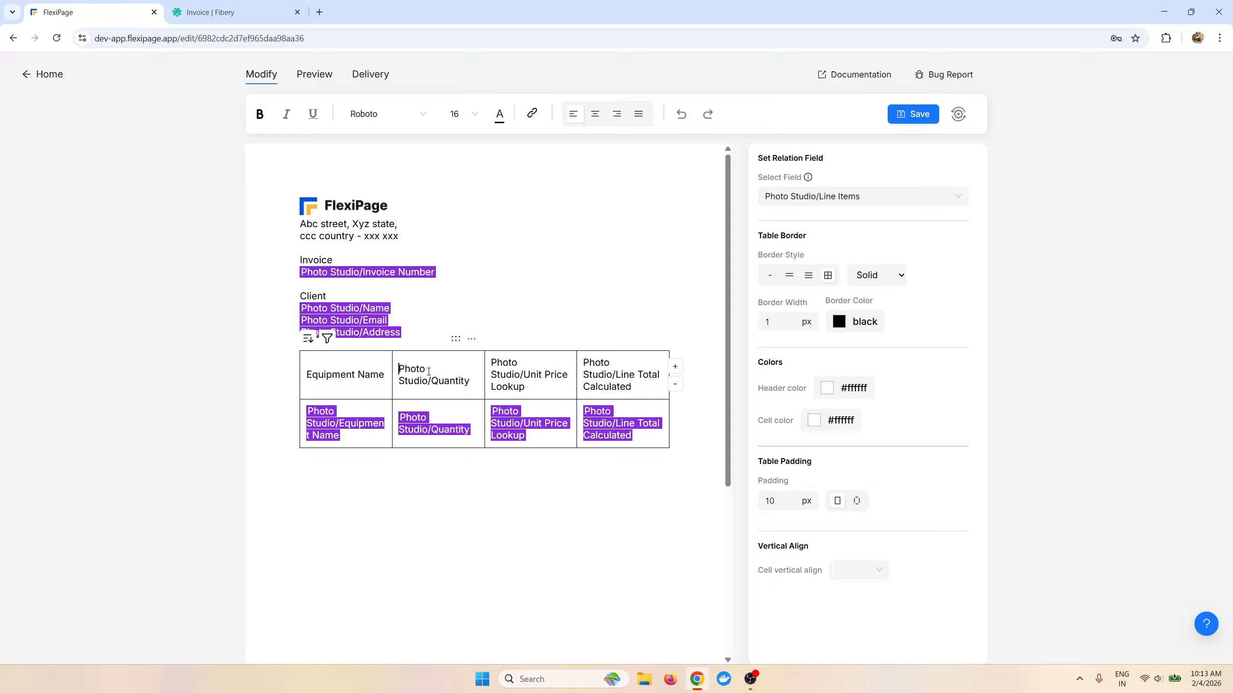
pyautogui.hotkey('shift', 'Down')
pyautogui.hotkey('shift', 'Down')
pyautogui.hotkey('ctrl', 'shift', 'Left')
pyautogui.press('BackSpace')
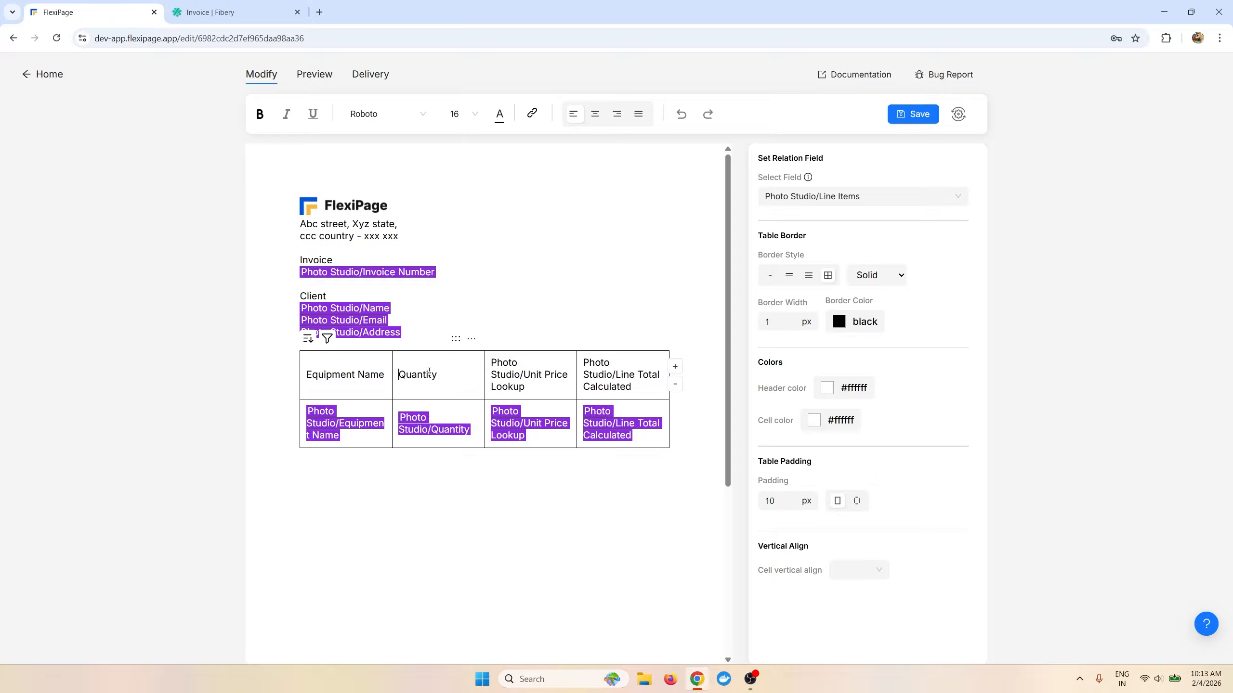
# Step: Remove the "Photo Studio/" prefix from the last two table headers, leaving Unit Price Lookup and Line Total Calculated
pyautogui.hotkey('shift', 'Down')
pyautogui.hotkey('shift', 'Down')
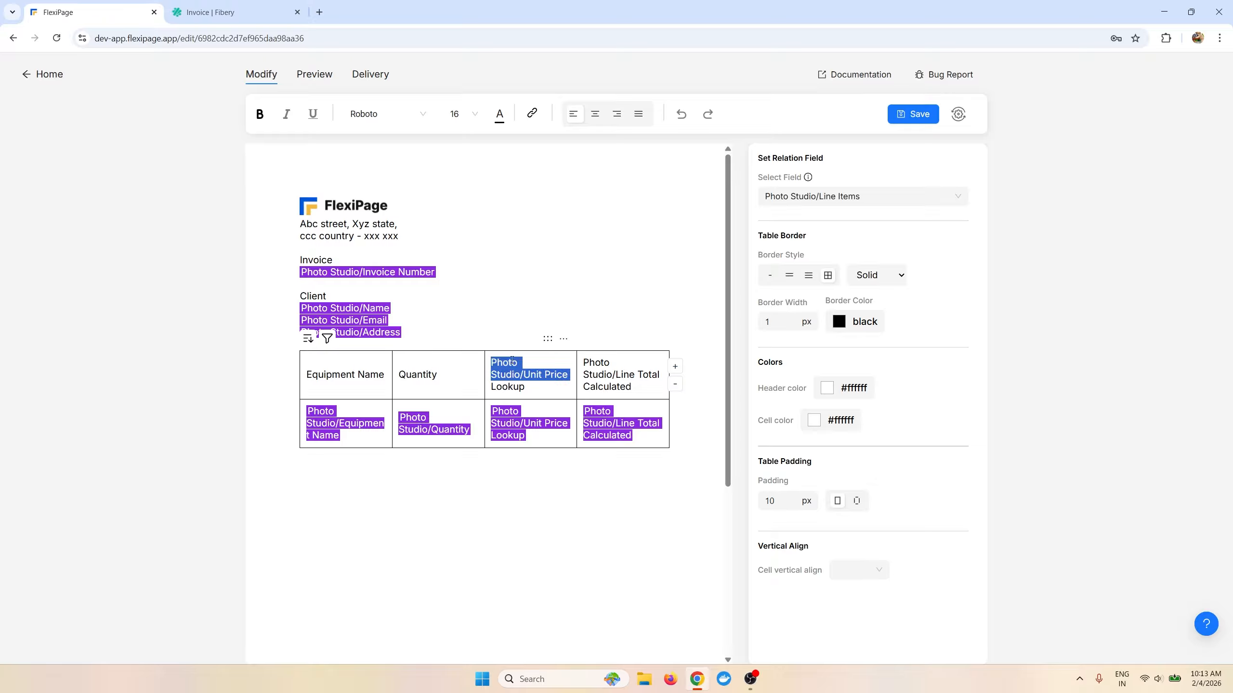
pyautogui.hotkey('ctrl', 'shift', 'Left')
pyautogui.hotkey('ctrl', 'shift', 'Left')
pyautogui.press('BackSpace')
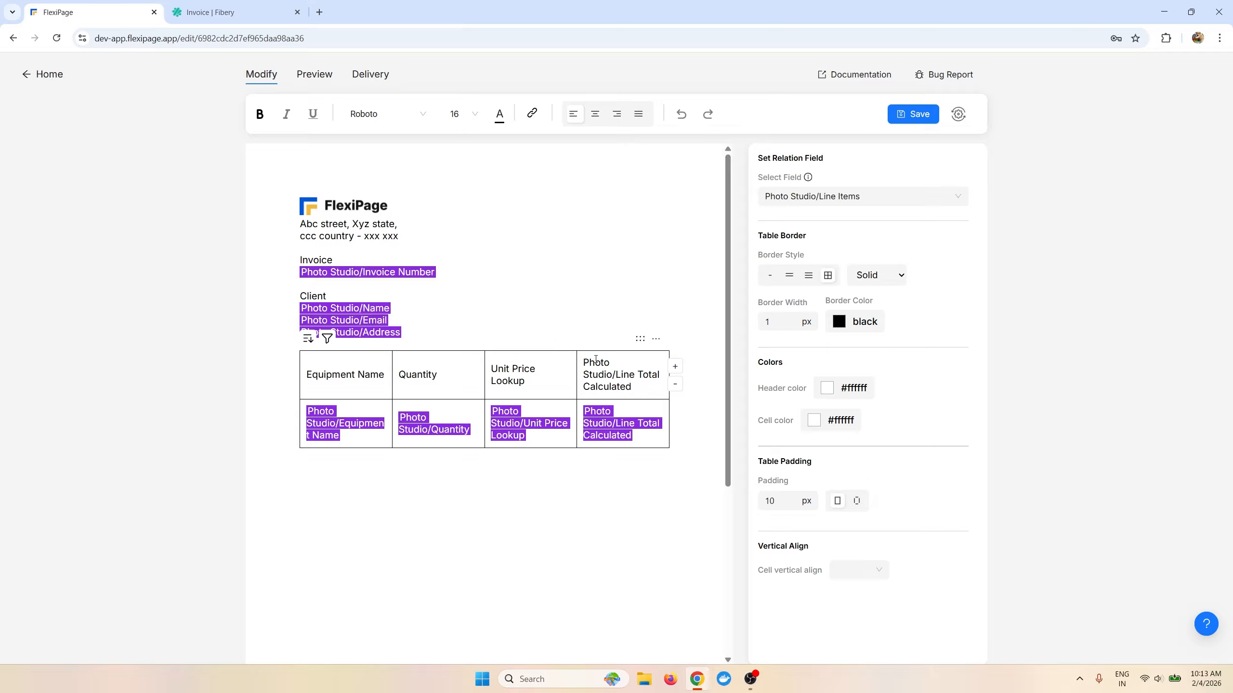
pyautogui.hotkey('shift', 'Down')
pyautogui.hotkey('shift', 'Down')
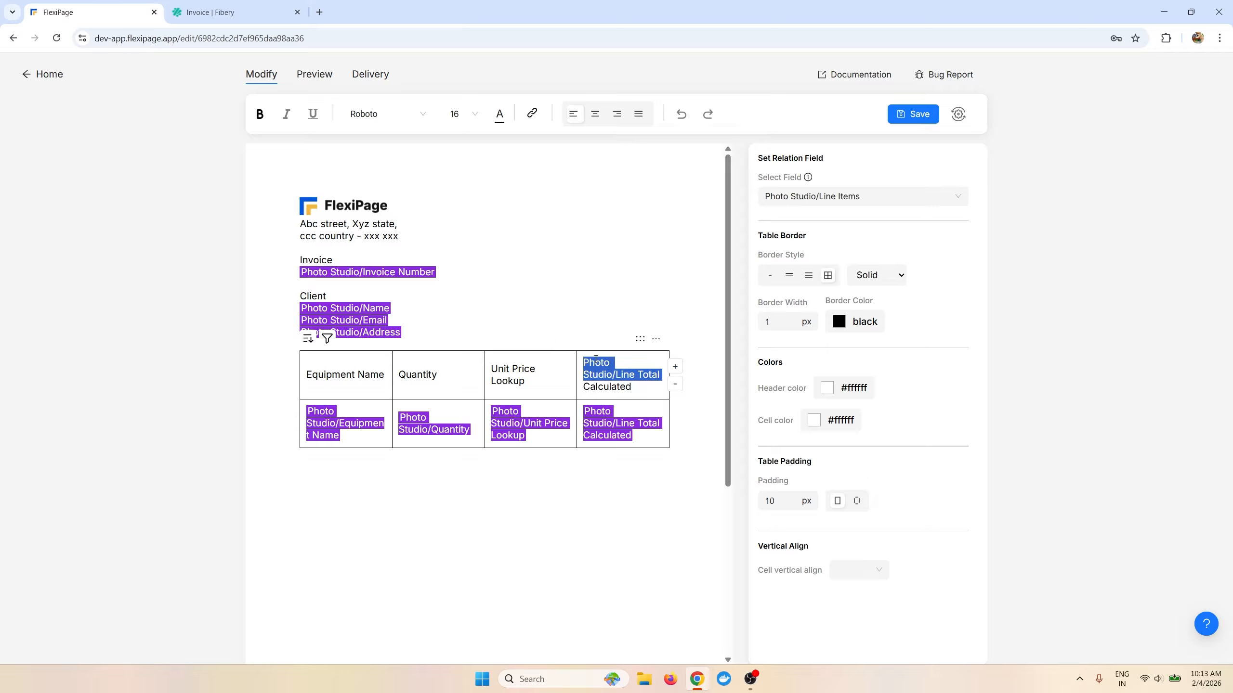
pyautogui.hotkey('ctrl', 'shift', 'Left')
pyautogui.hotkey('ctrl', 'shift', 'Left')
pyautogui.press('BackSpace')
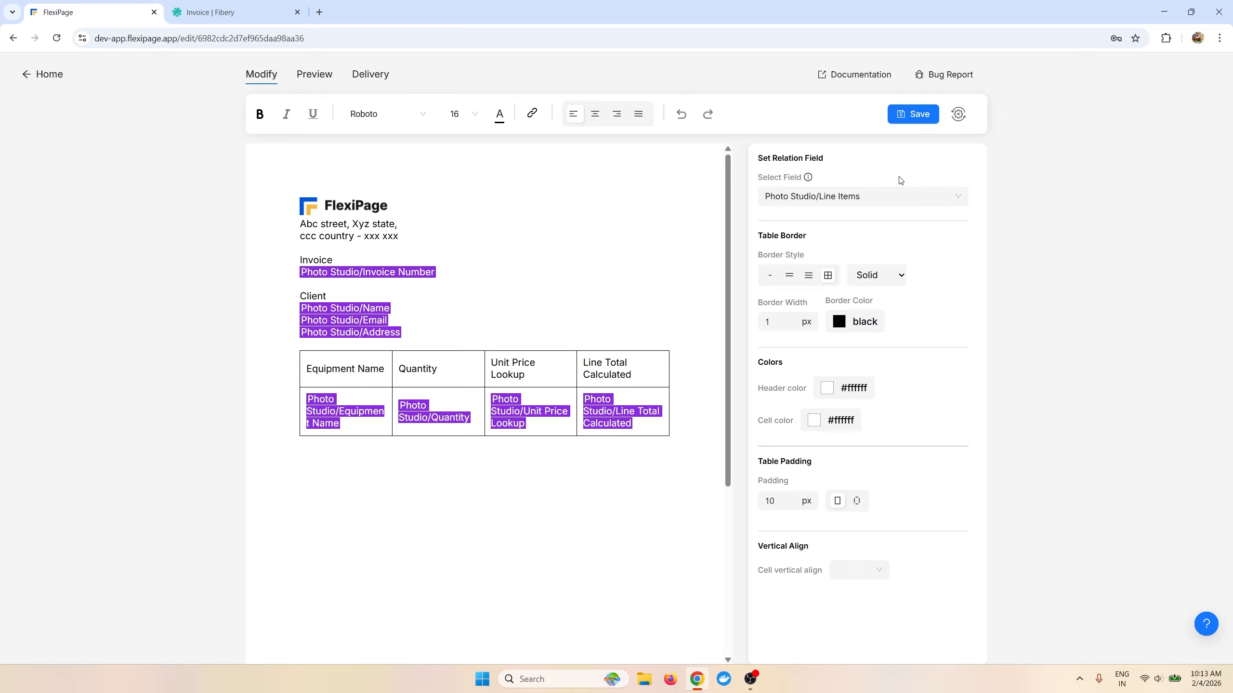
# Step: Save the template, preview the invoice and compare its table rows with the Line Items relation in Fibery
pyautogui.click(913, 113)
pyautogui.click(315, 74)
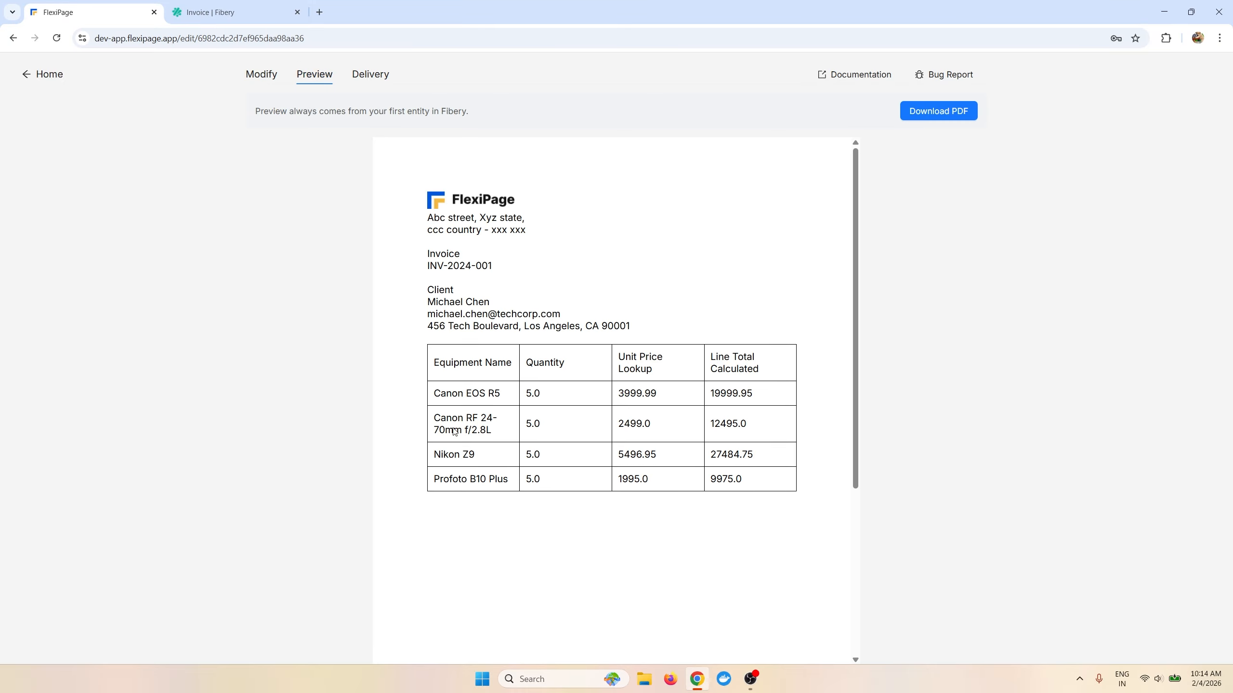
pyautogui.click(252, 12)
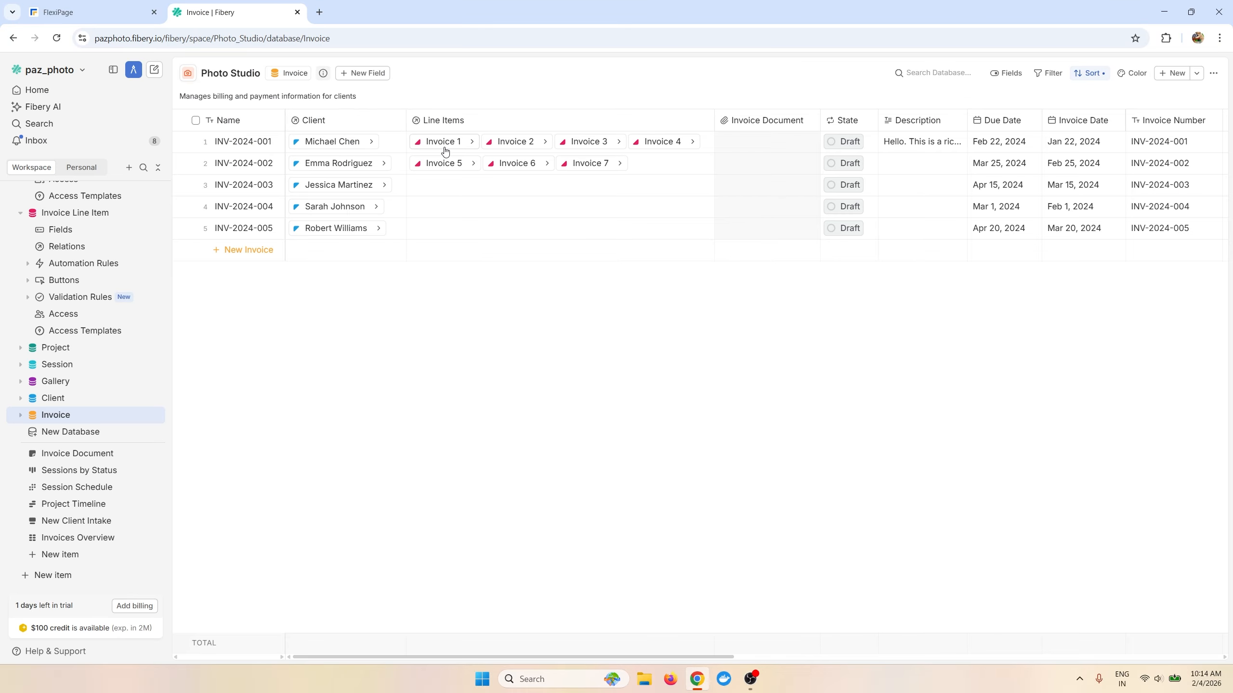
pyautogui.click(97, 12)
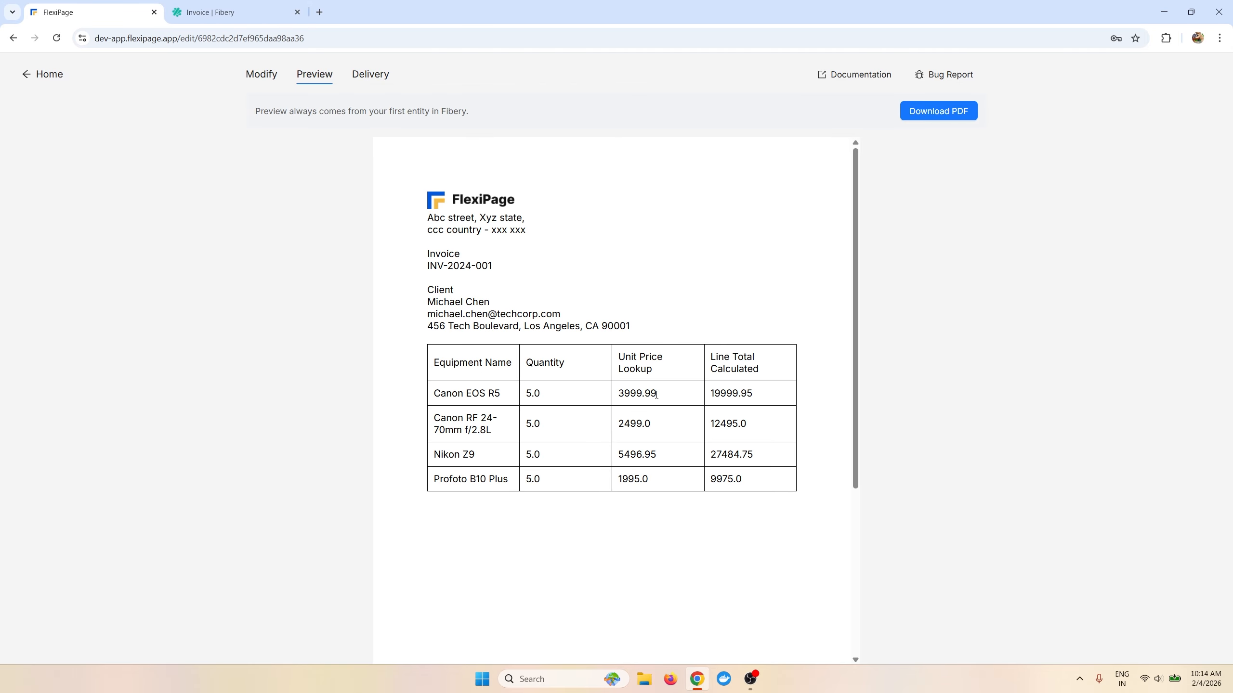
# Step: Return to editing and give the Unit Price Lookup field the Number display format ¤#,##0.00
pyautogui.click(262, 77)
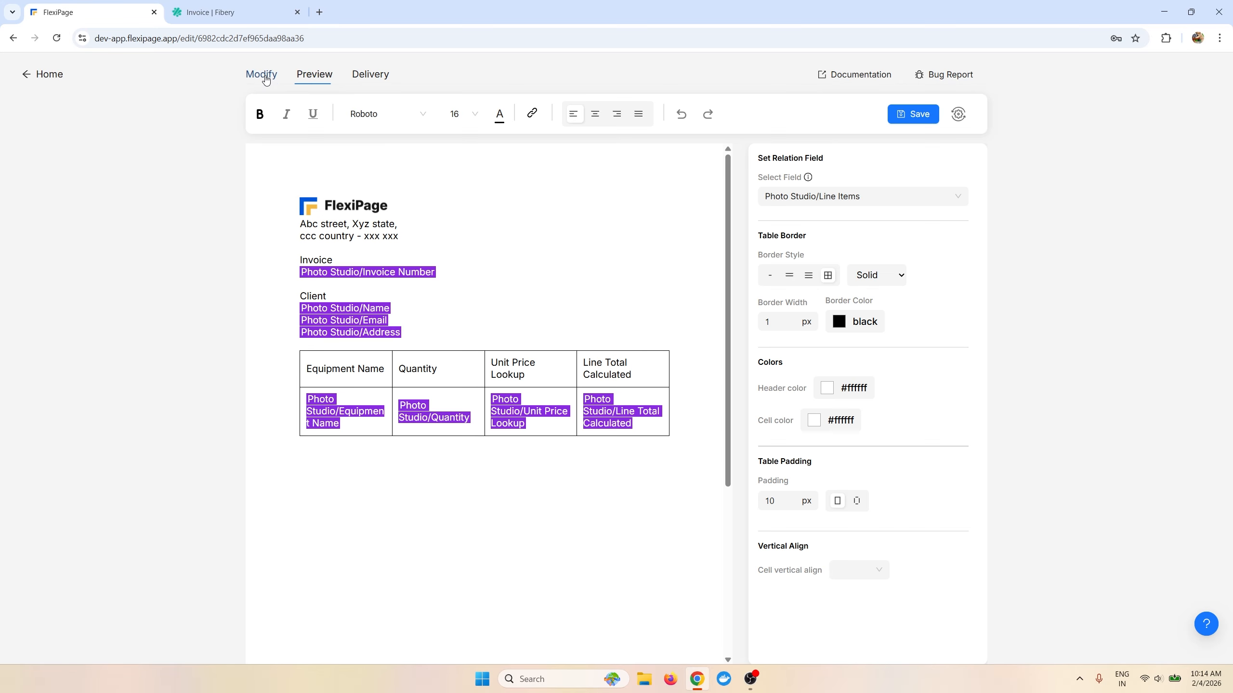
pyautogui.click(514, 415)
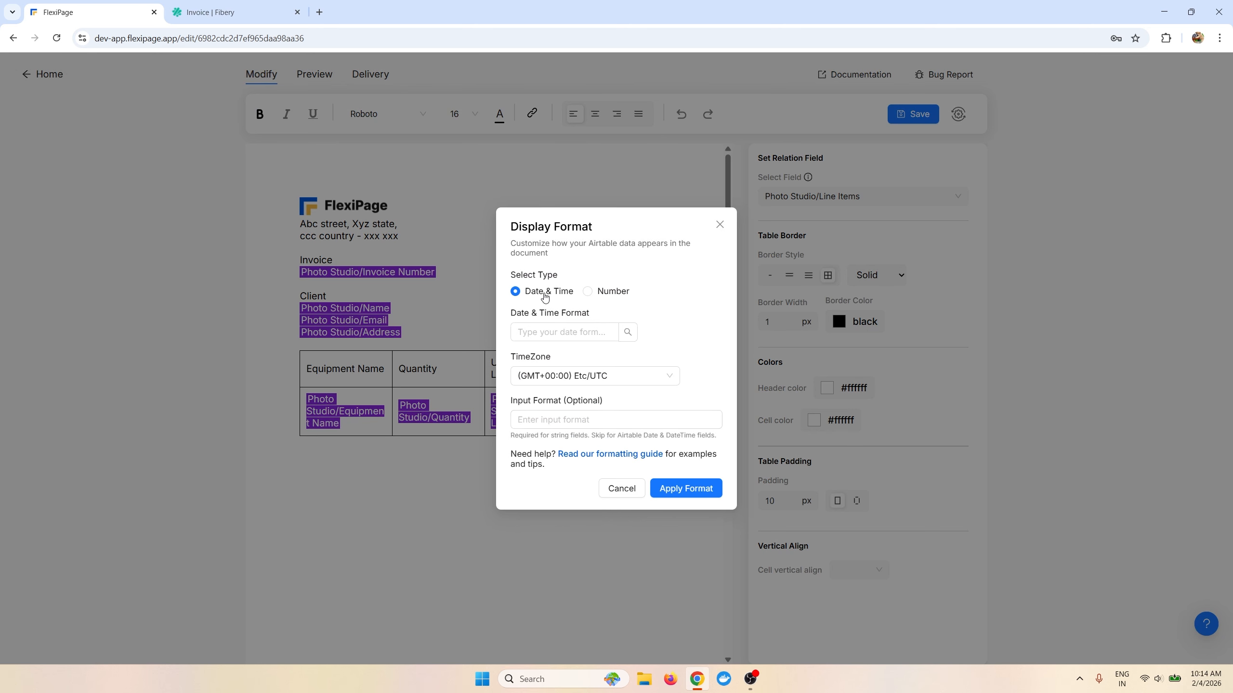
pyautogui.click(609, 291)
pyautogui.click(587, 342)
pyautogui.click(563, 381)
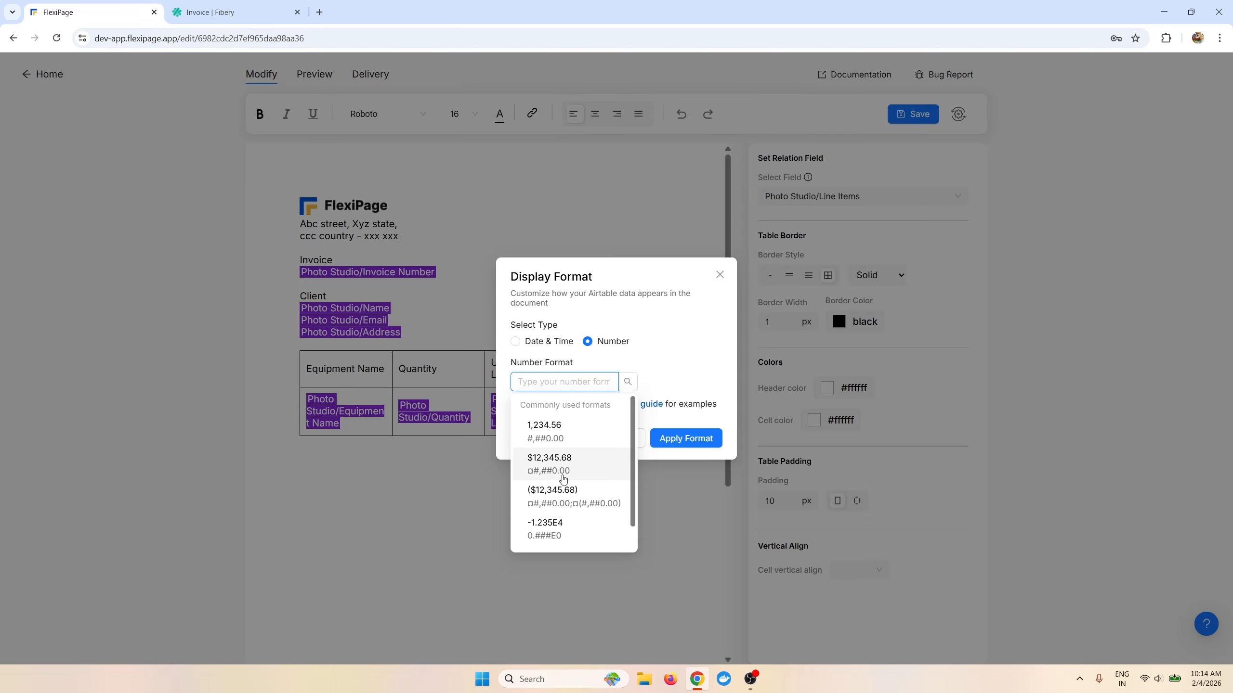
pyautogui.click(563, 466)
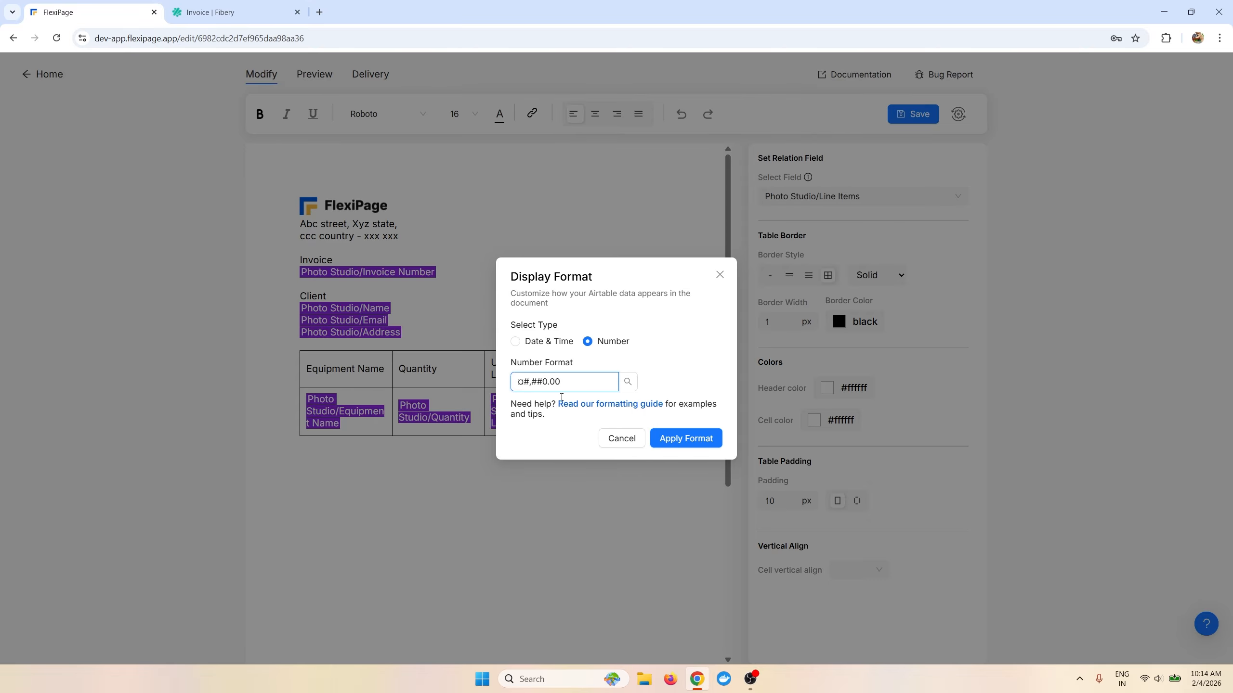
pyautogui.click(686, 439)
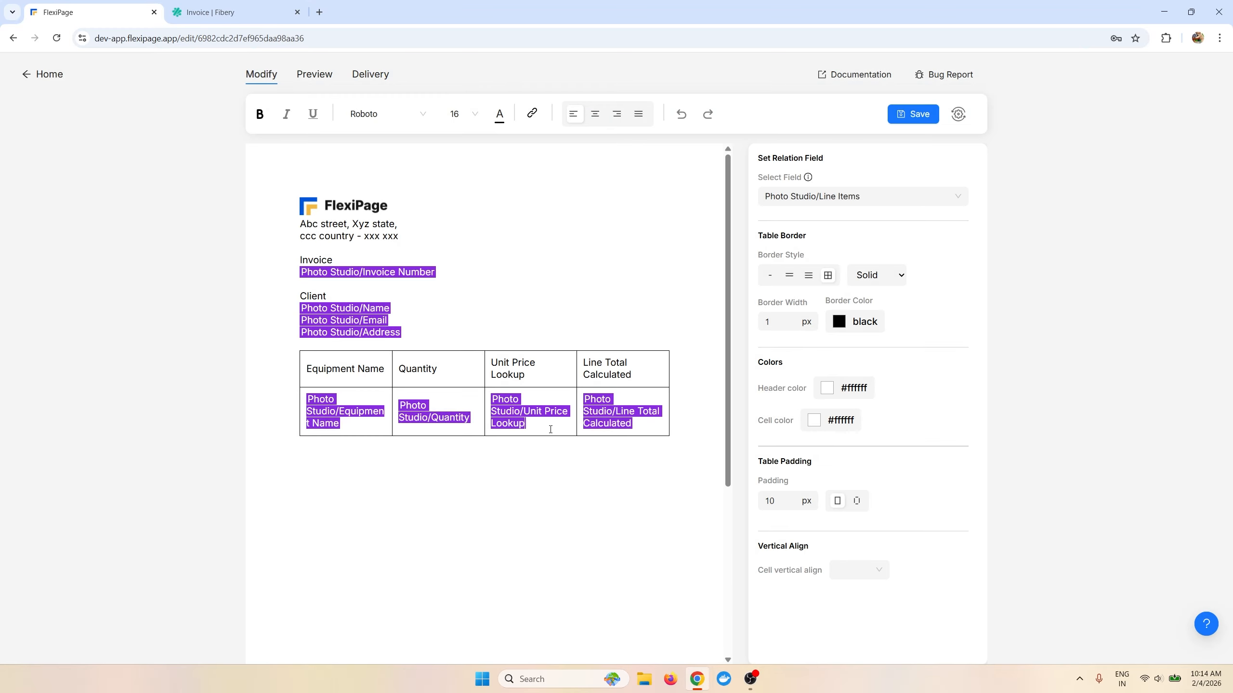
# Step: Check the display format applied to the Unit Price Lookup field and the document's locale setting
pyautogui.click(526, 413)
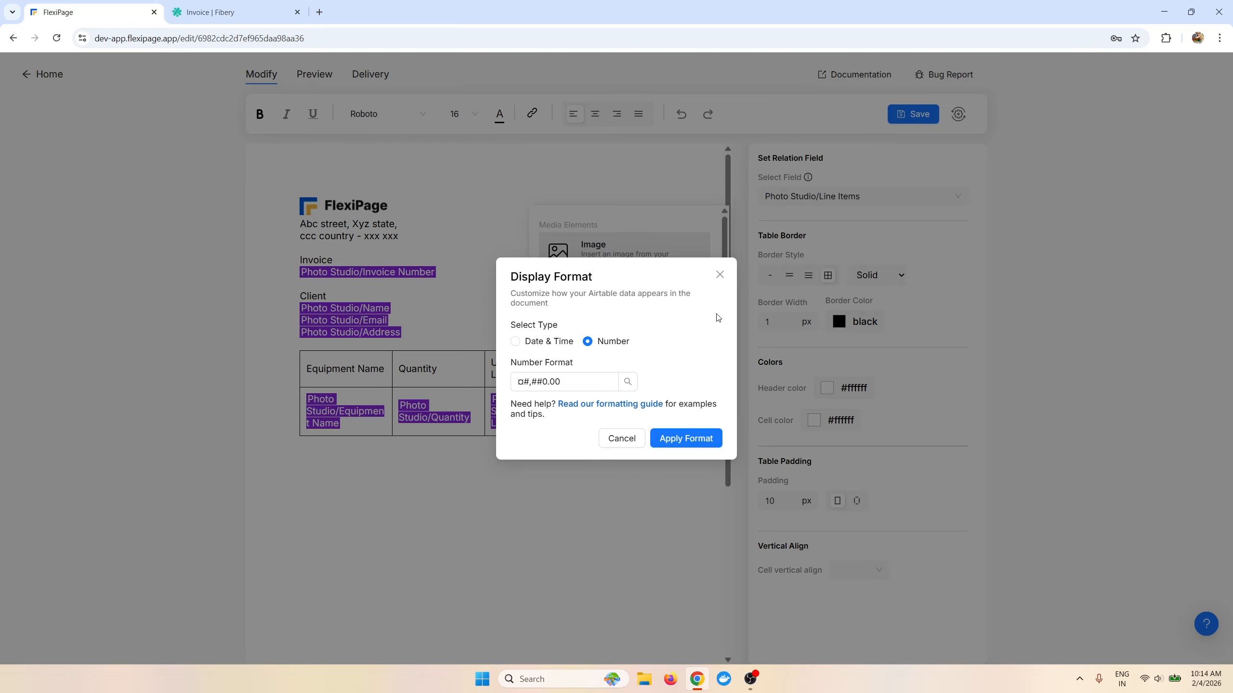
pyautogui.click(720, 275)
pyautogui.click(561, 484)
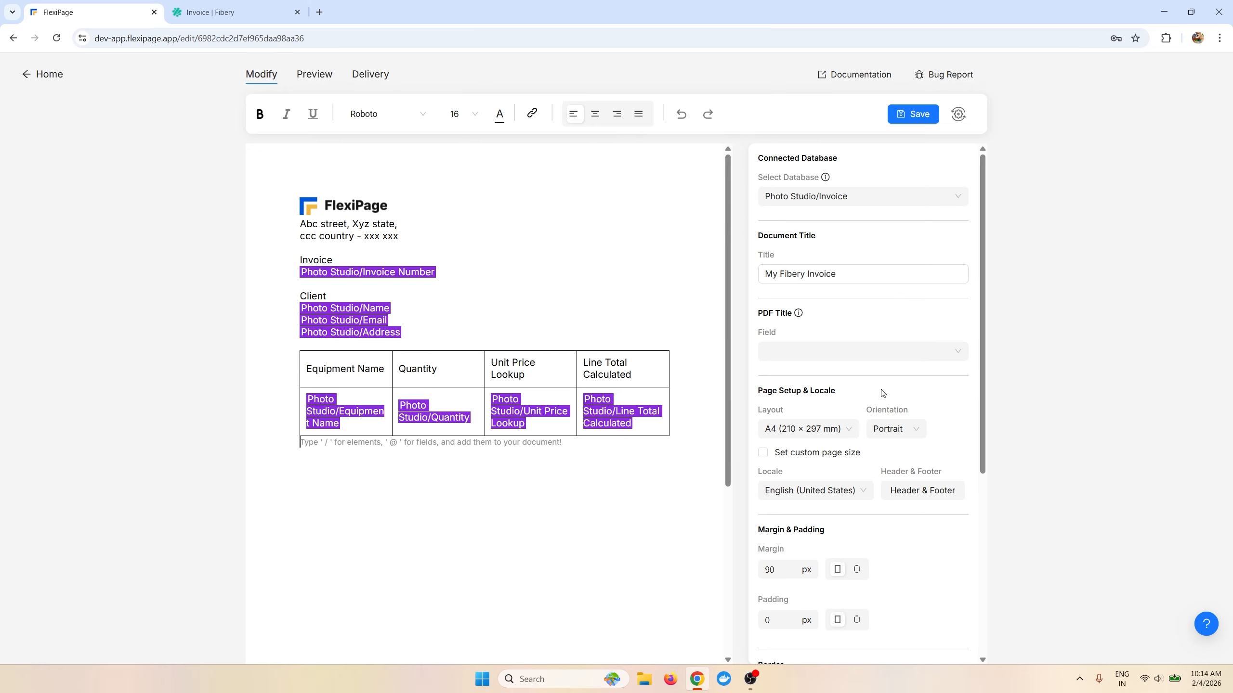
pyautogui.scroll(-2, 882, 389)
pyautogui.scroll(1, 801, 424)
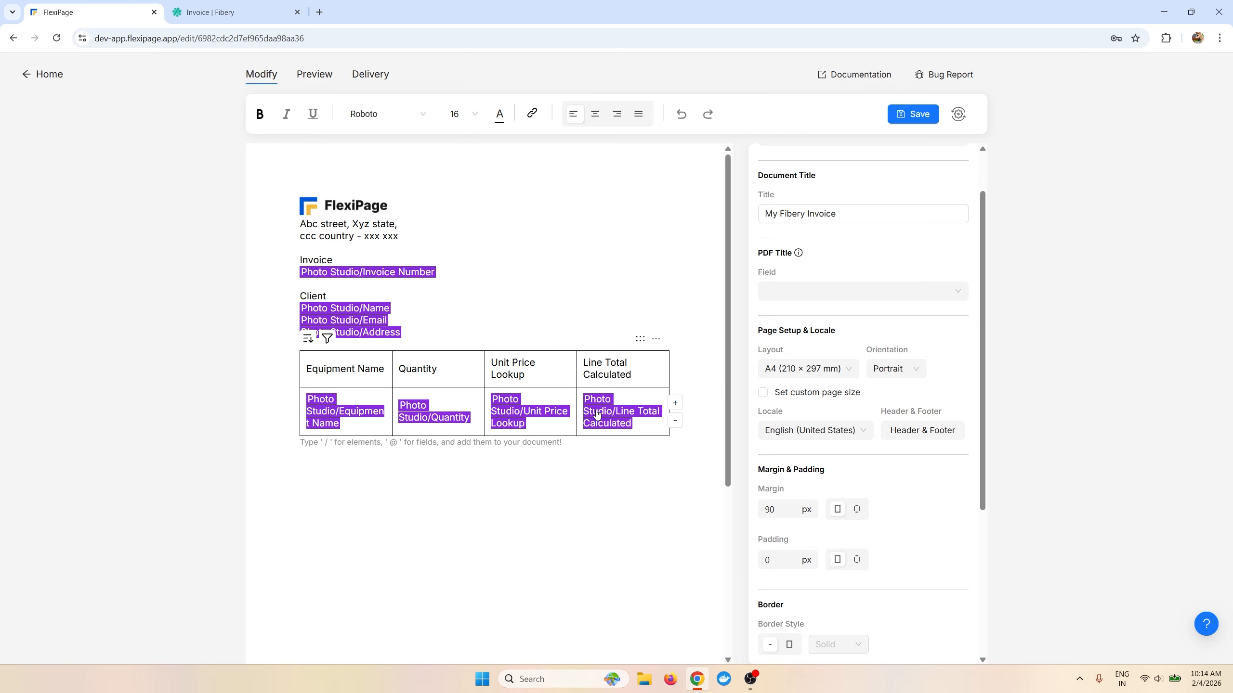
# Step: Apply the Number display format ¤#,##0.00 to the Line Total Calculated field
pyautogui.click(621, 411)
pyautogui.click(558, 335)
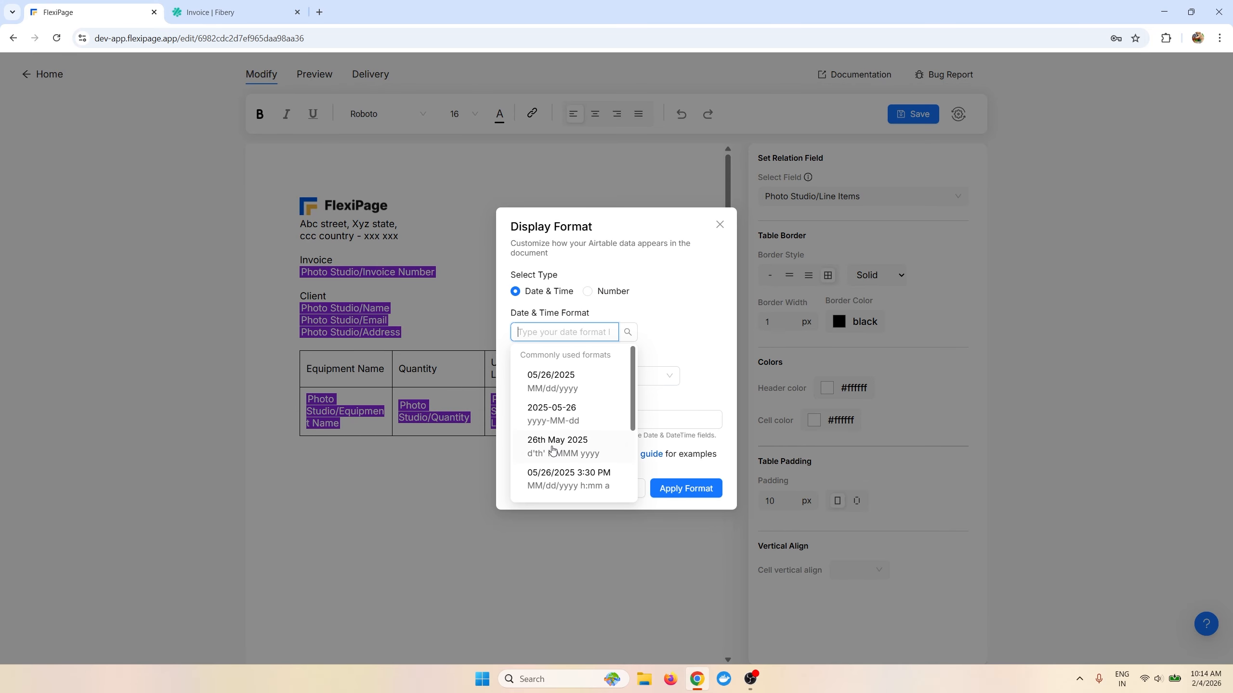
pyautogui.click(607, 297)
pyautogui.click(588, 291)
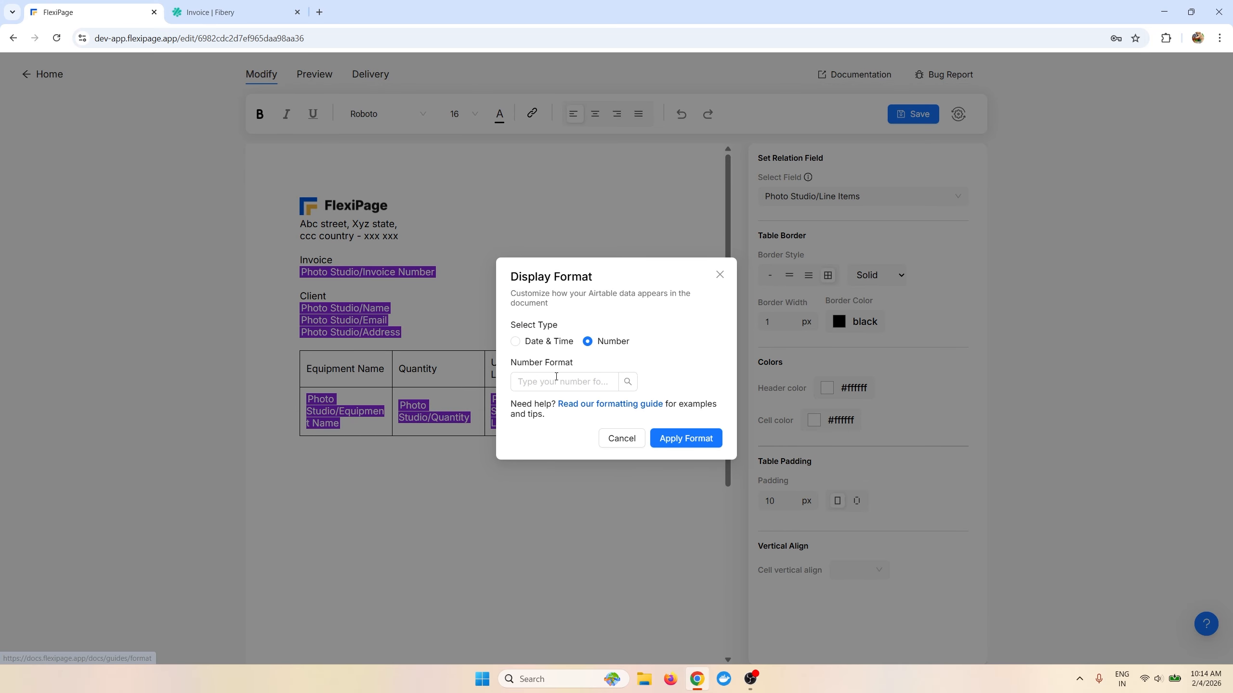
pyautogui.click(562, 382)
pyautogui.click(561, 470)
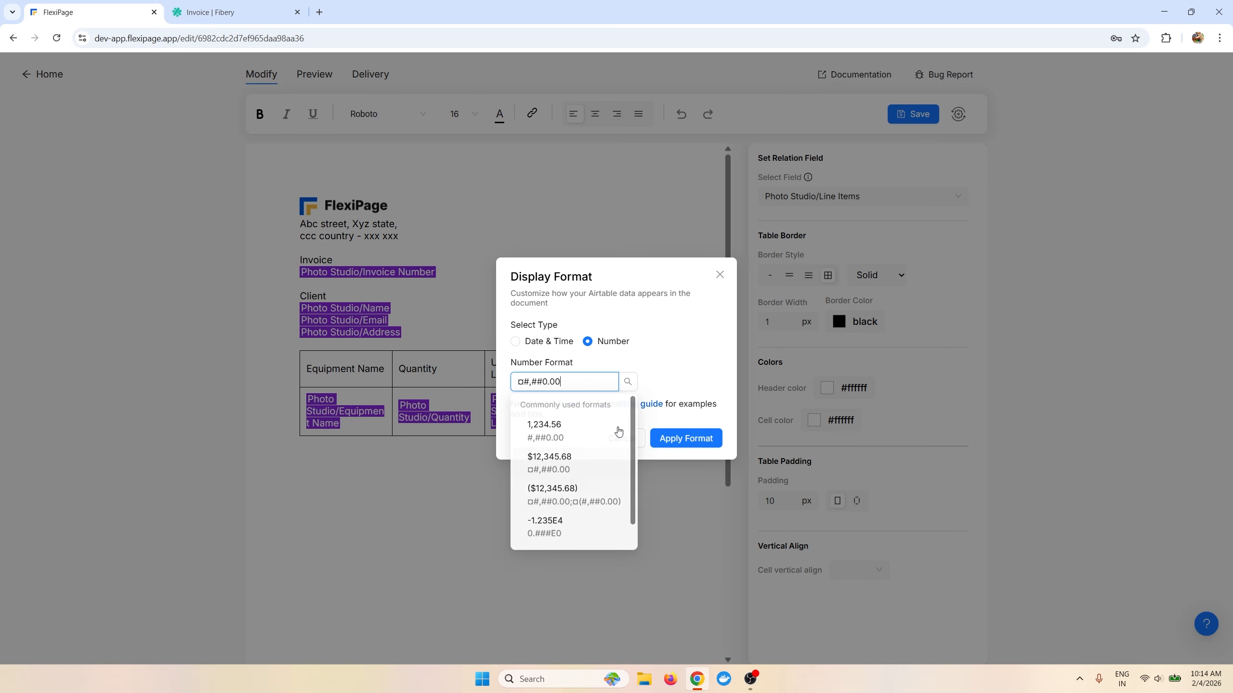
pyautogui.click(698, 439)
# Step: Save the template, preview the formatted prices in the invoice table and return to editing
pyautogui.click(912, 114)
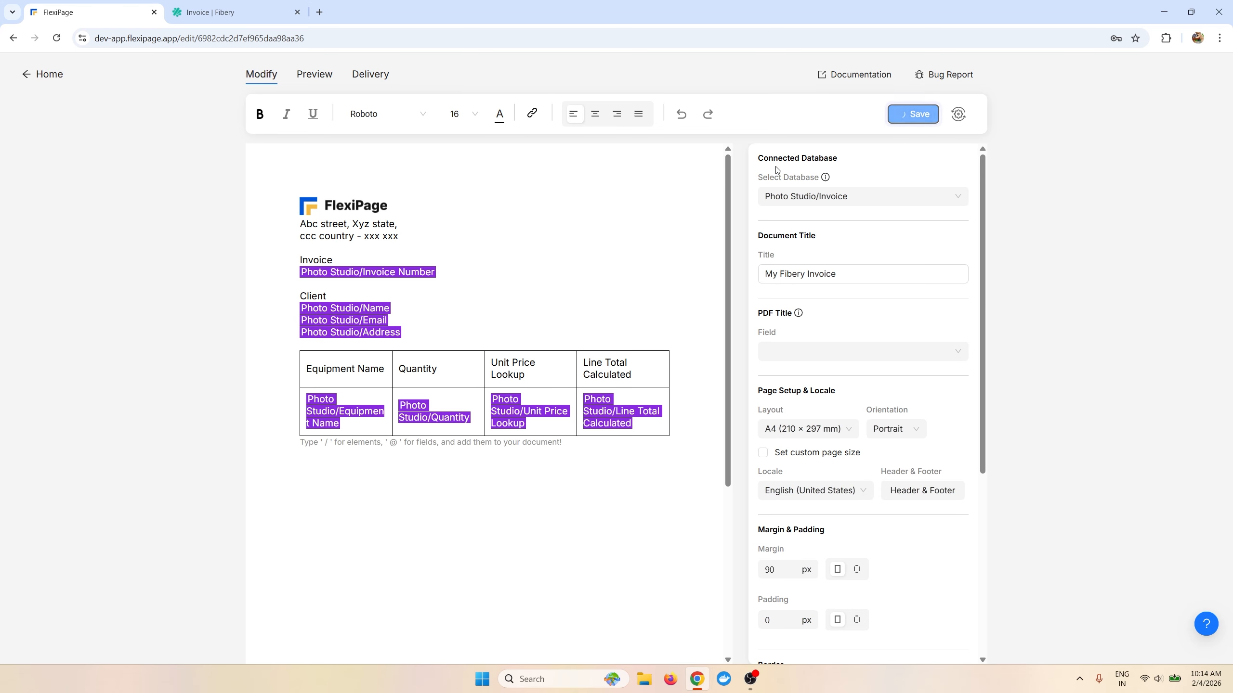
pyautogui.click(313, 75)
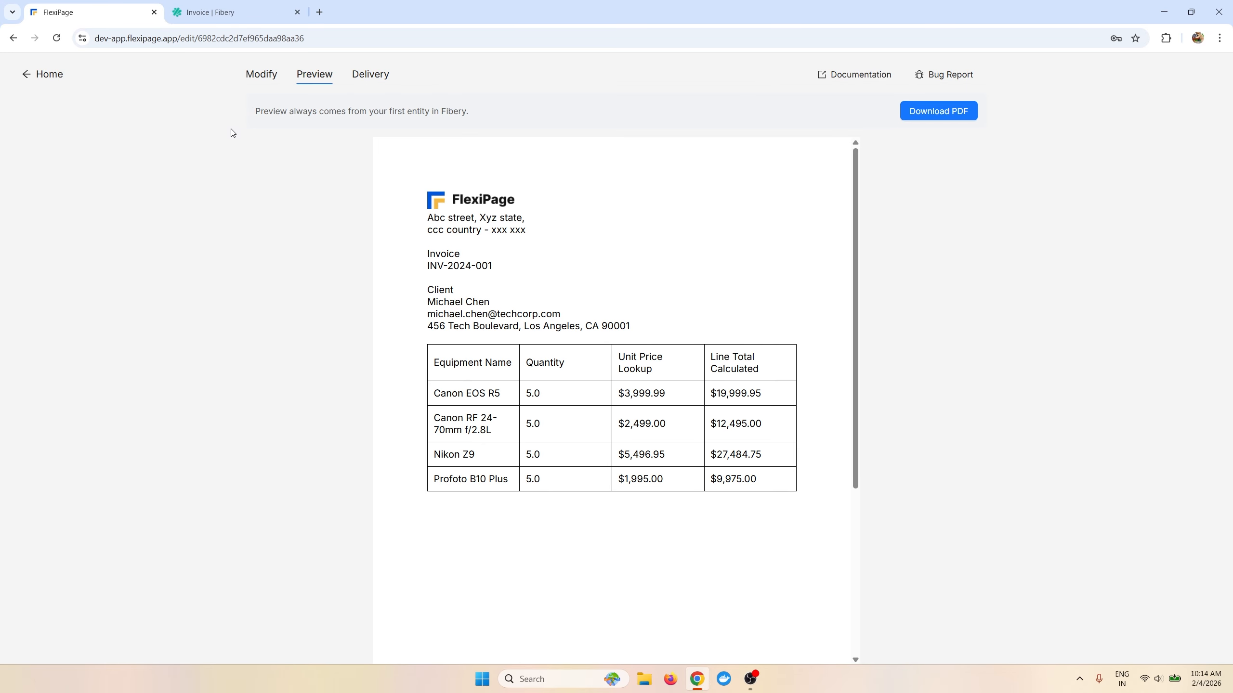
pyautogui.click(260, 77)
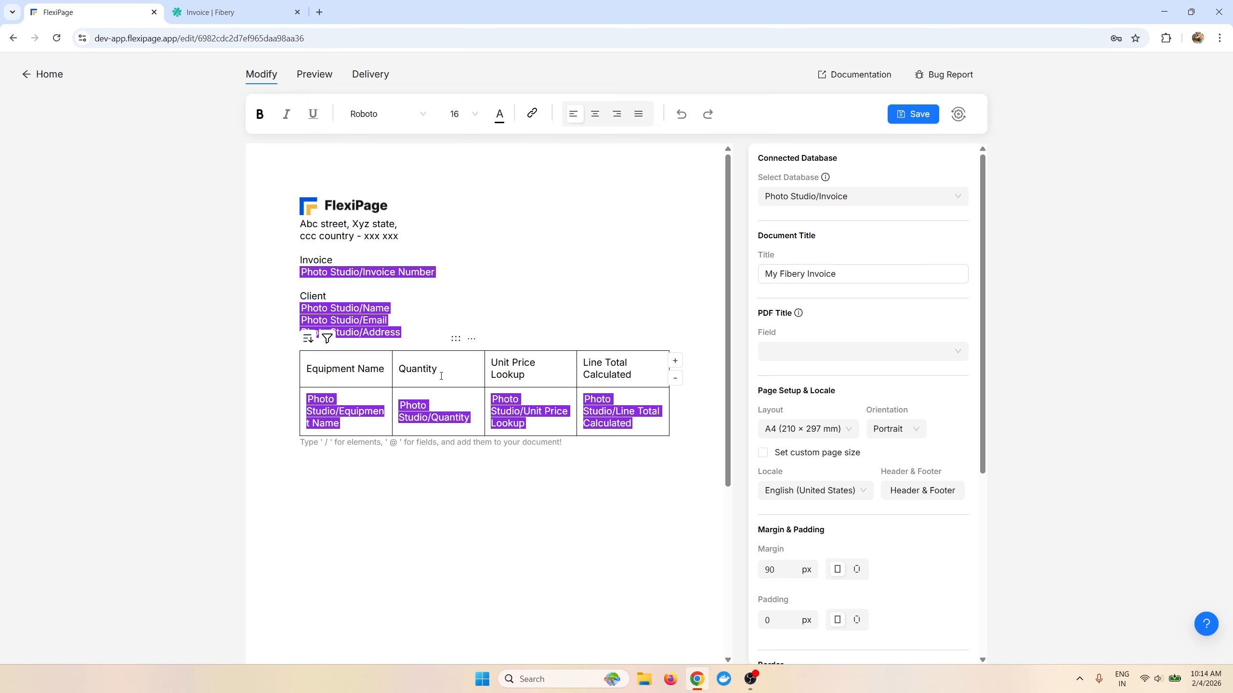
# Step: Examine the options available for the table's Quantity column and close them
pyautogui.click(449, 378)
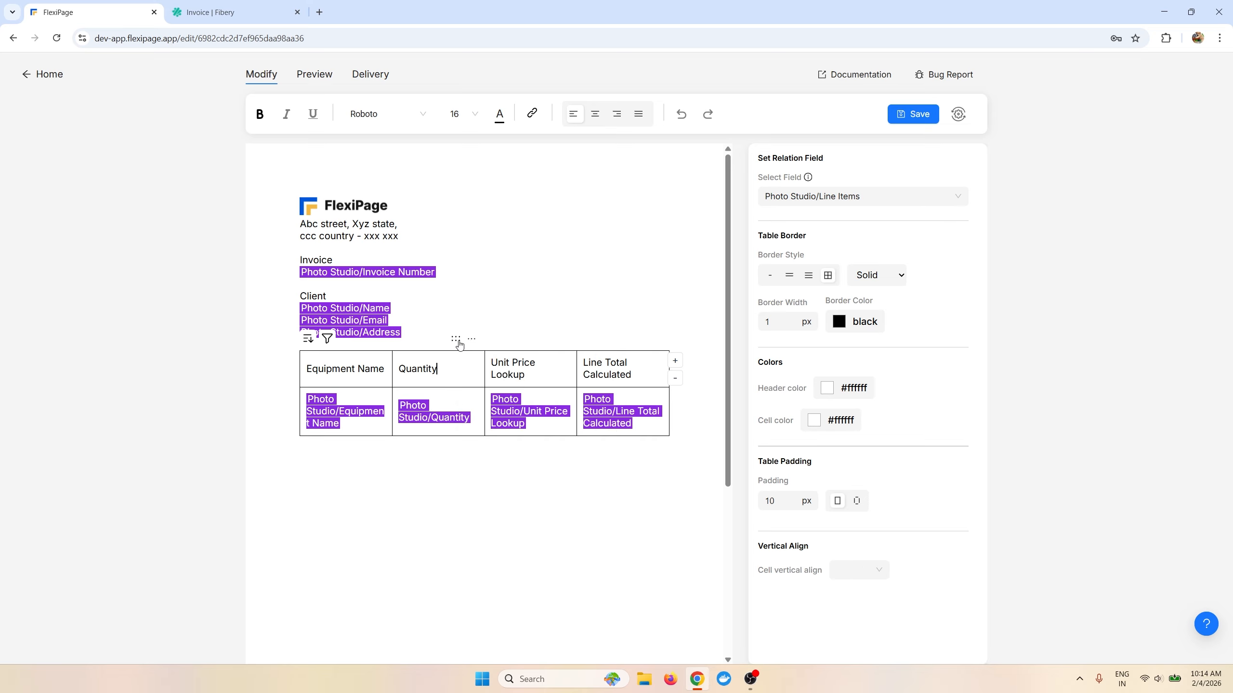
pyautogui.moveTo(458, 343)
pyautogui.mouseDown()
pyautogui.moveTo(534, 342)
pyautogui.moveTo(458, 340)
pyautogui.mouseUp()
pyautogui.click(472, 339)
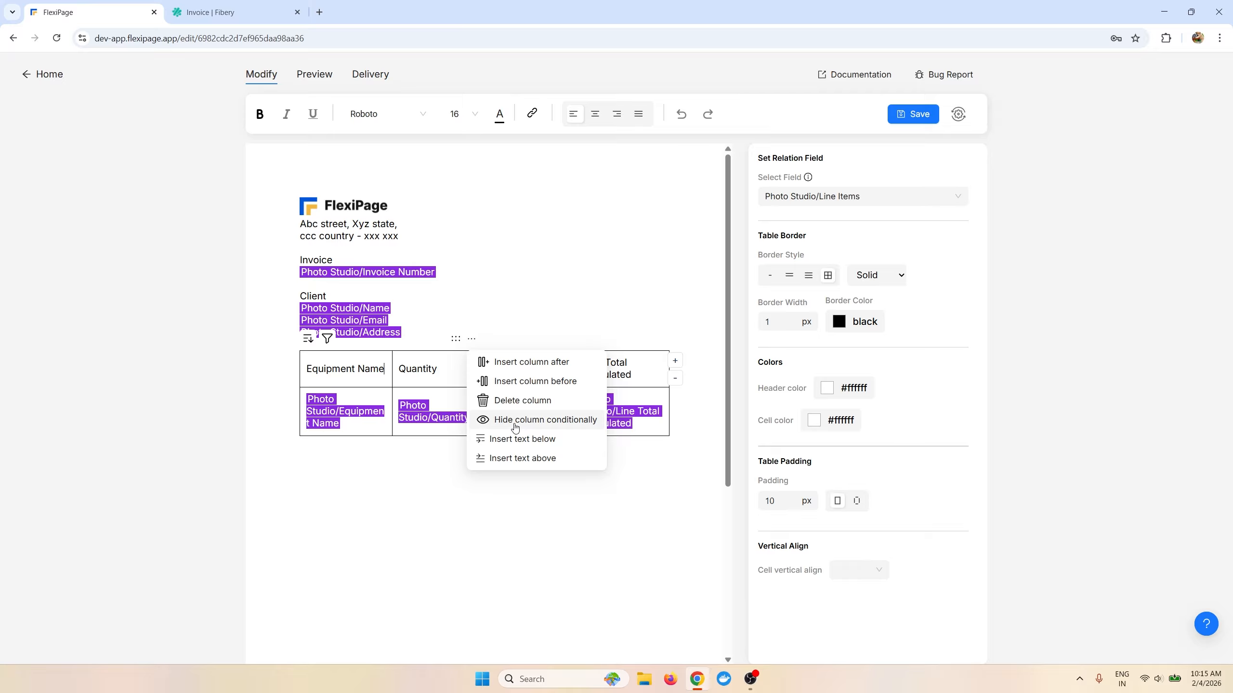
pyautogui.click(354, 360)
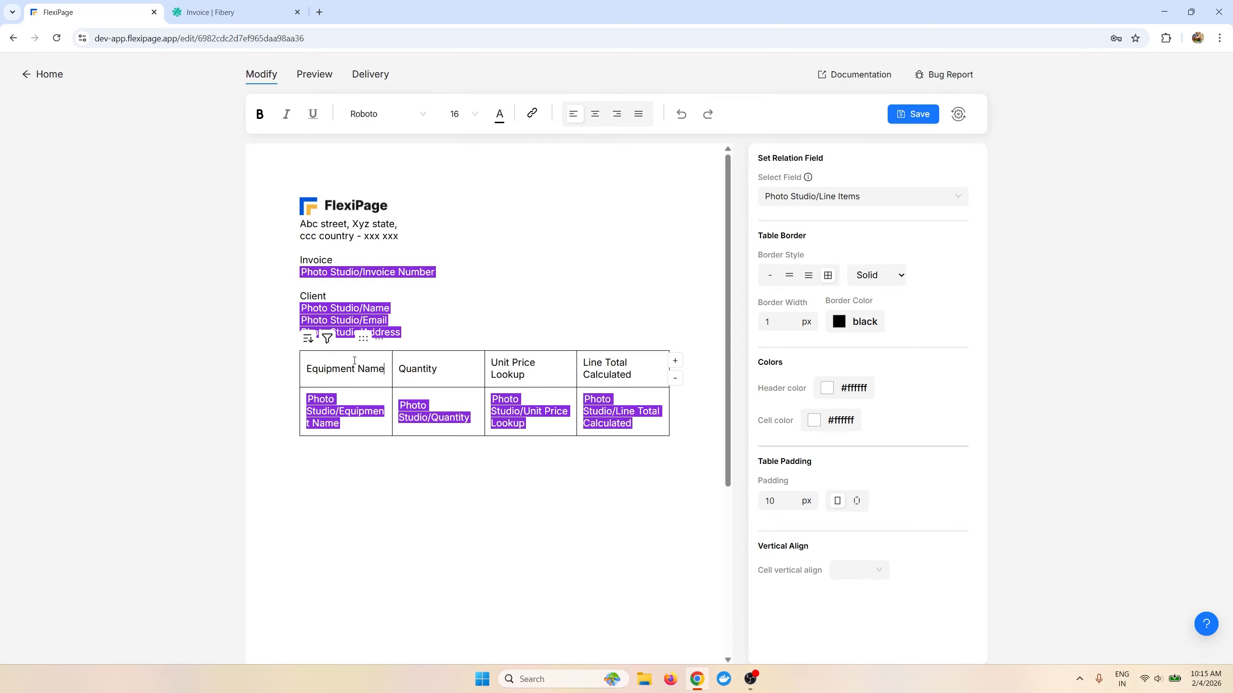
# Step: Sort the table rows by Photo Studio/Unit Price Lookup in descending order
pyautogui.click(309, 342)
pyautogui.click(489, 370)
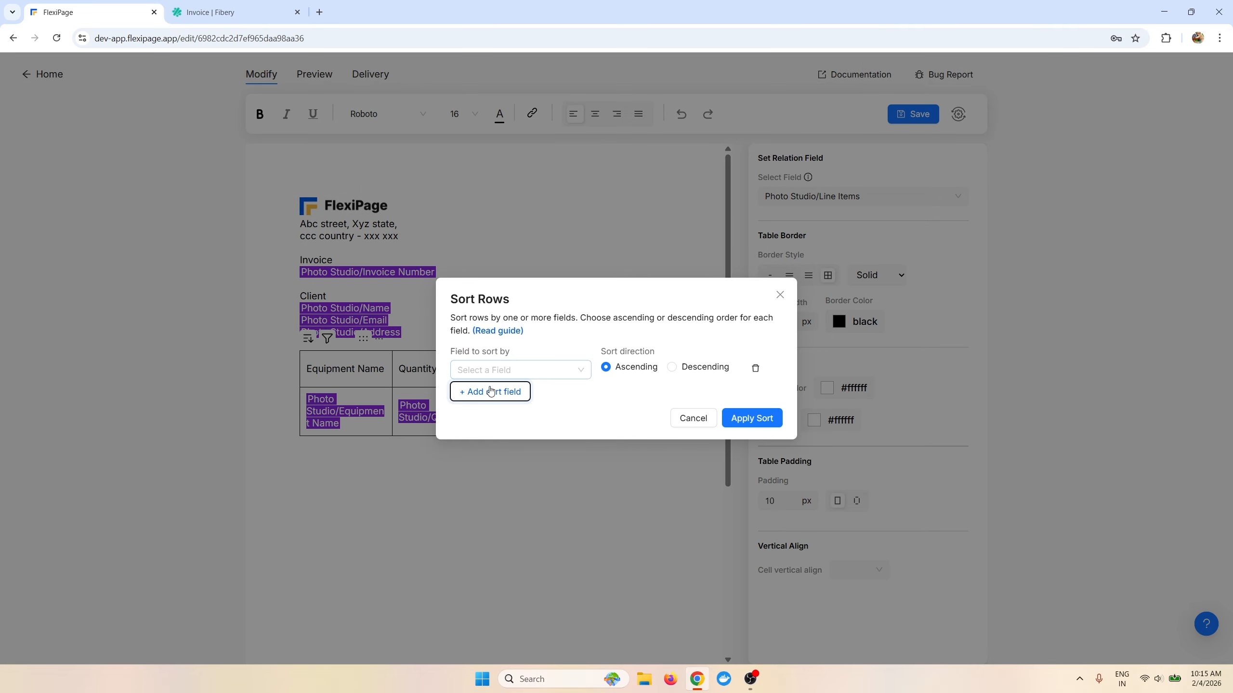
pyautogui.scroll(-3, 498, 452)
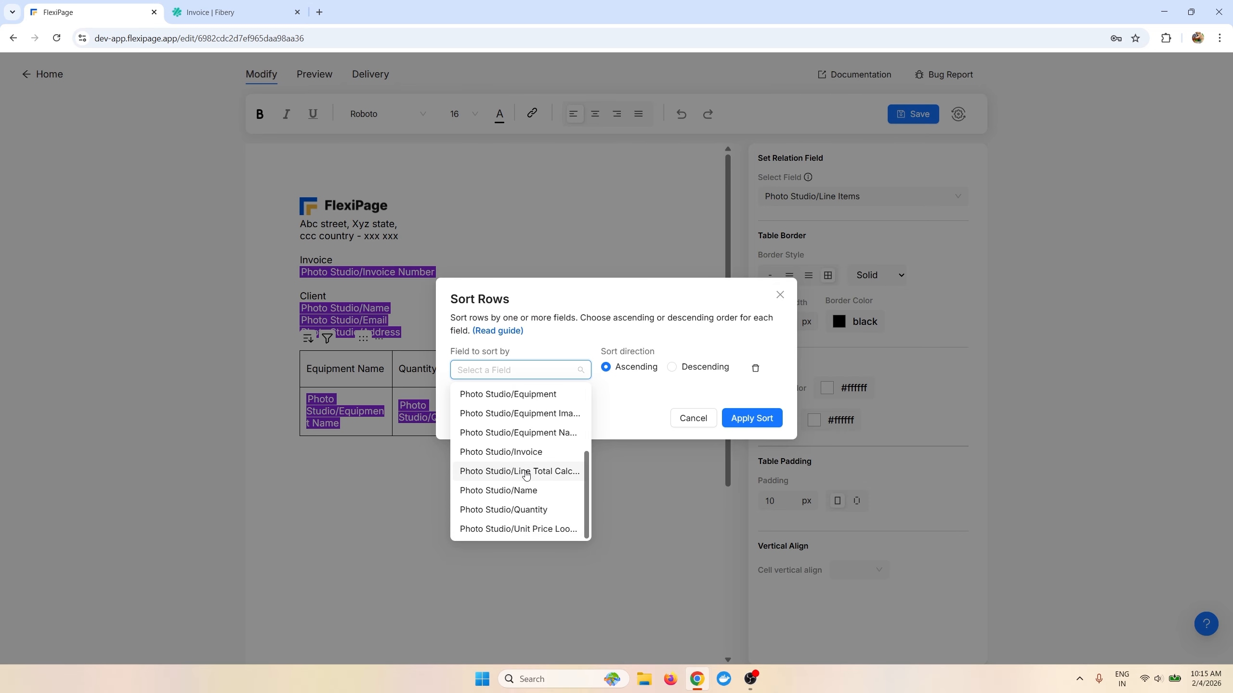
pyautogui.click(527, 529)
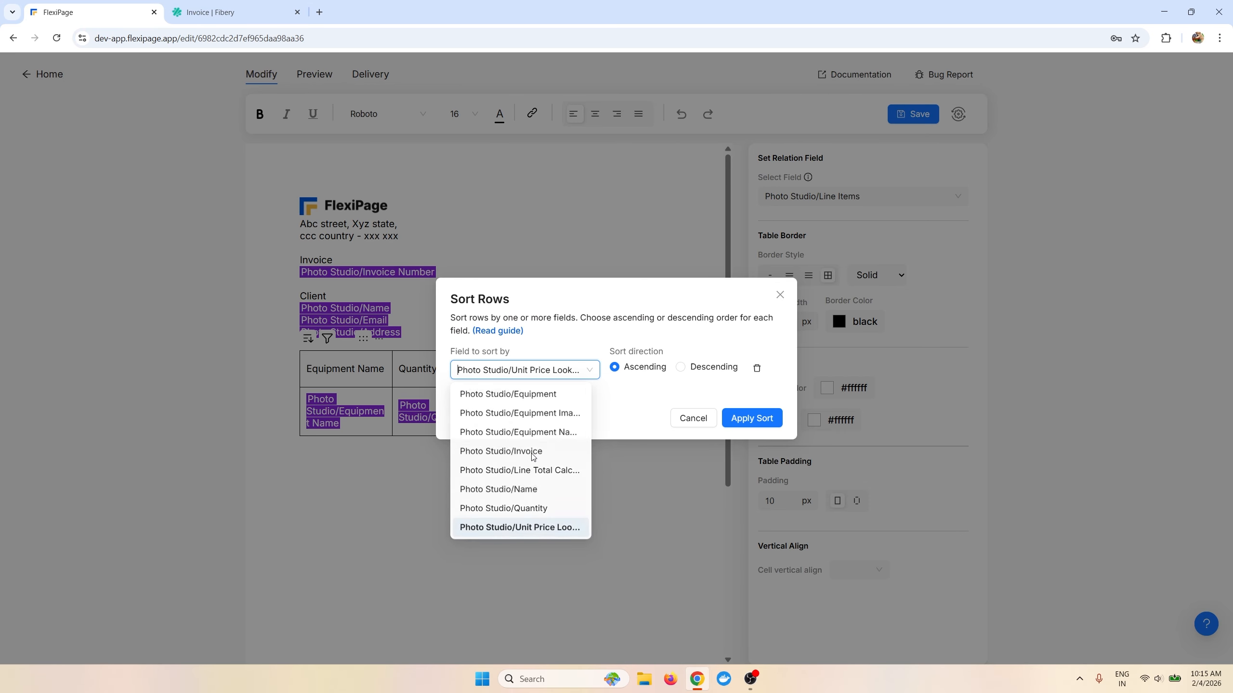
pyautogui.click(681, 366)
pyautogui.click(752, 418)
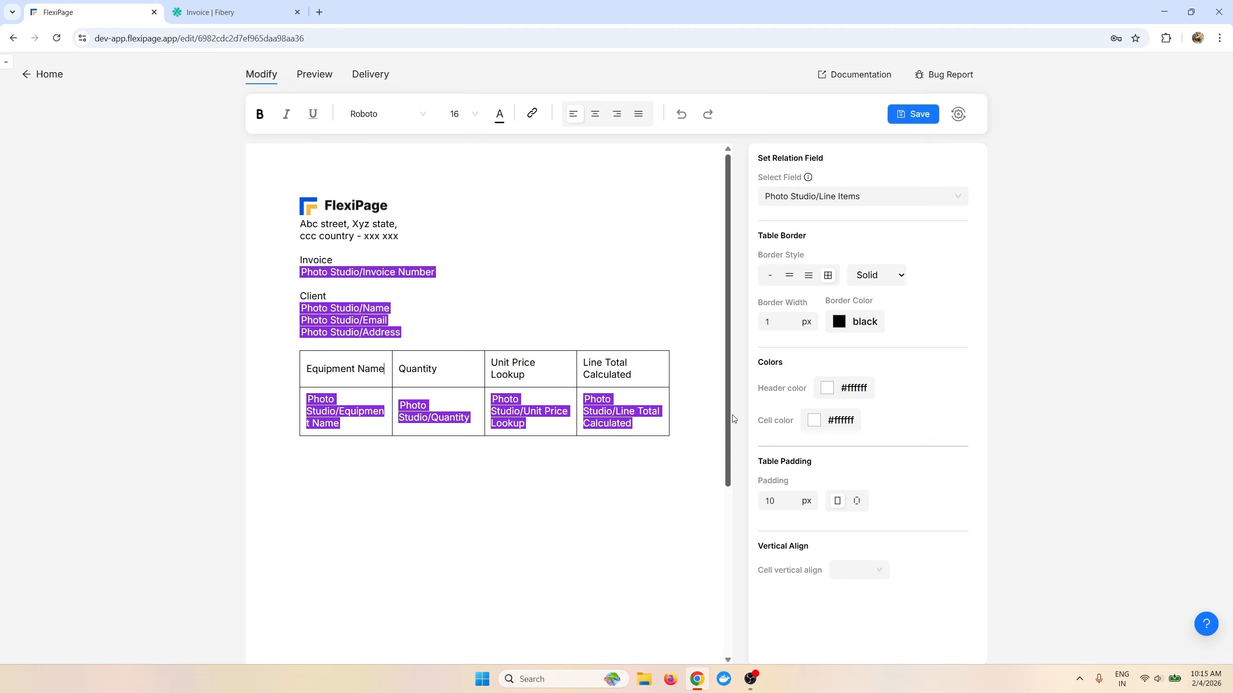
# Step: Preview the invoice and check the order of the unit prices in the table
pyautogui.click(327, 80)
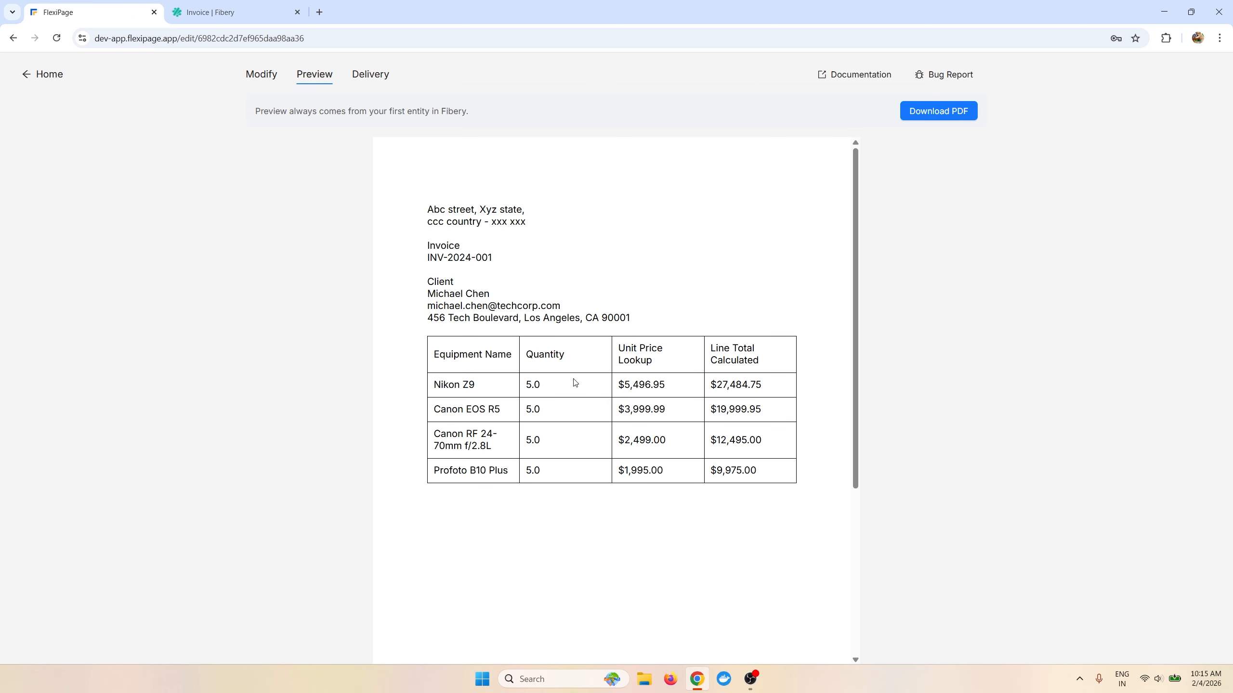
pyautogui.moveTo(619, 395); pyautogui.dragTo(669, 423)
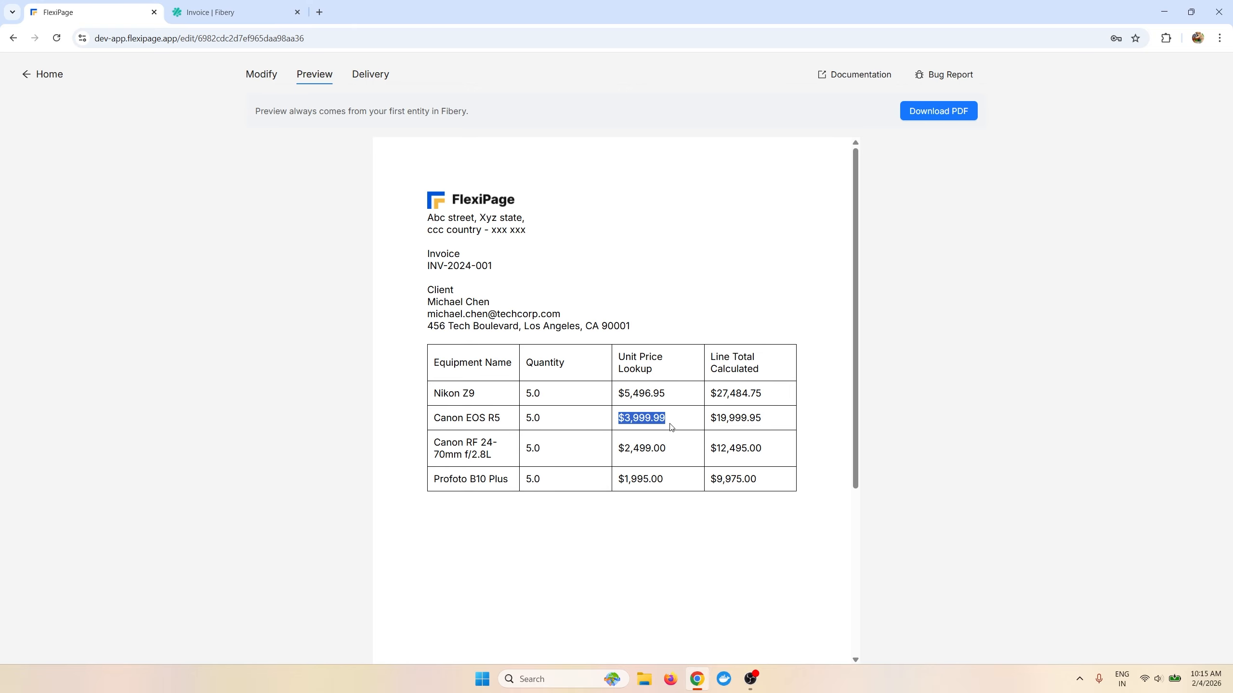
pyautogui.click(646, 491)
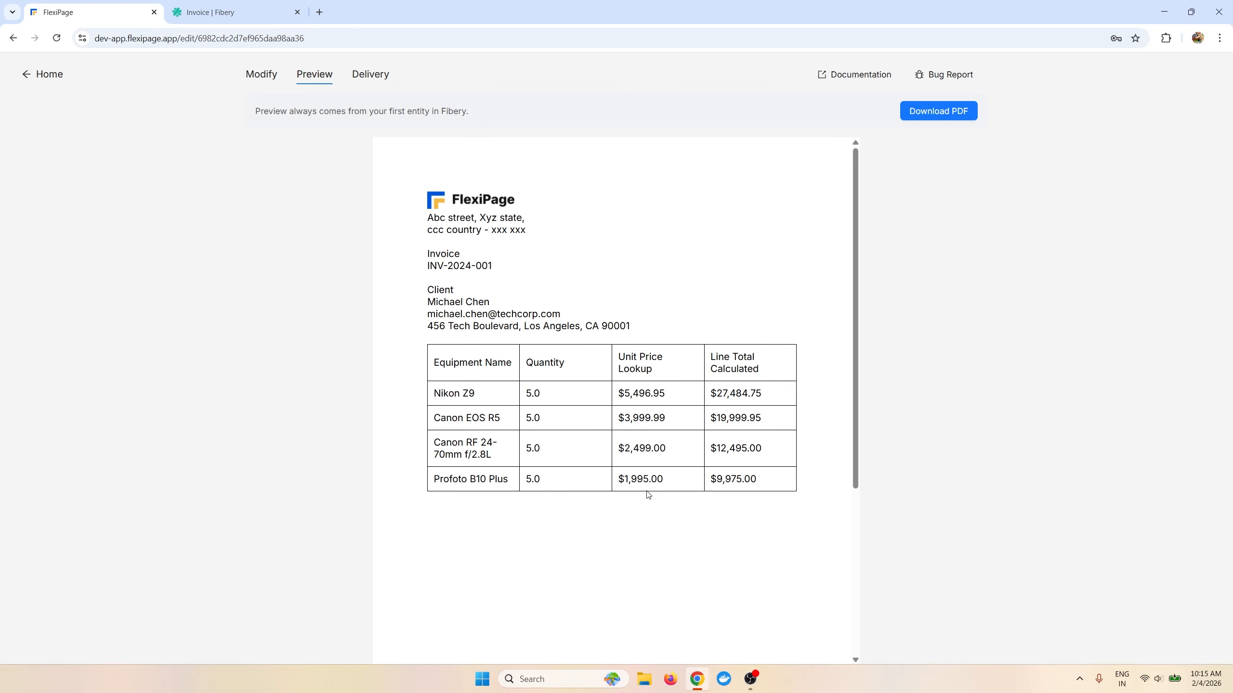
# Step: Return to editing and insert a column before Equipment Name in the invoice table with the header "Product"
pyautogui.click(262, 73)
pyautogui.click(377, 343)
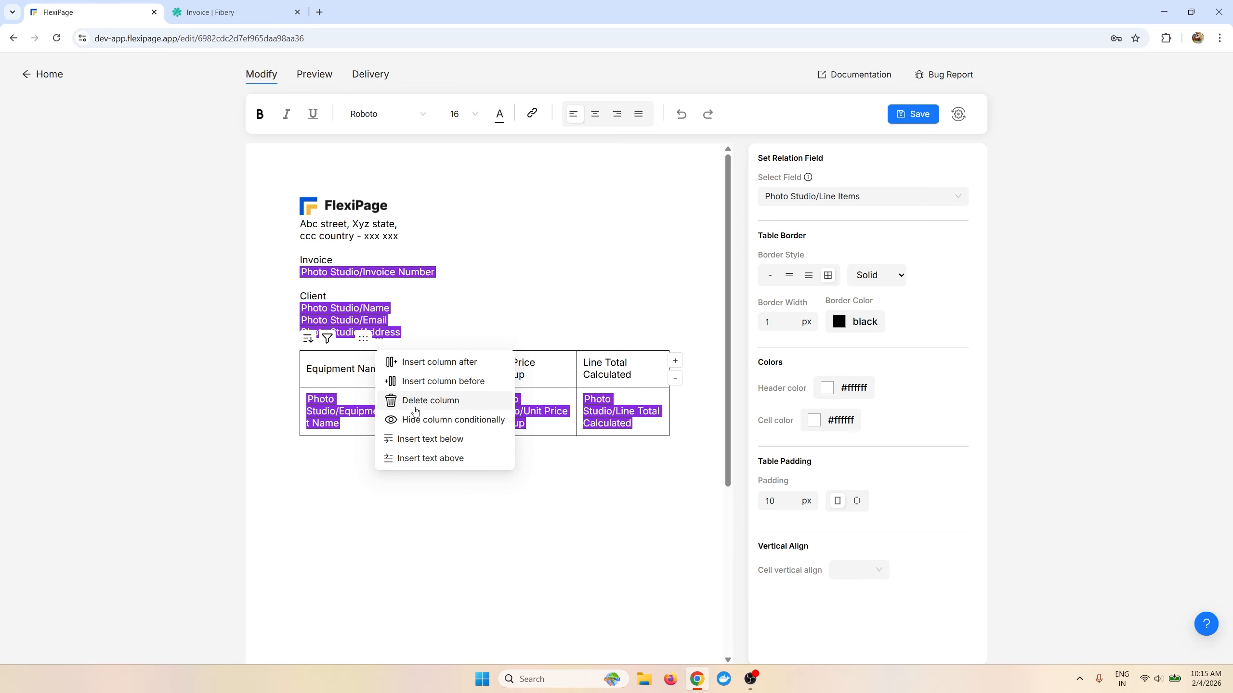
pyautogui.click(424, 382)
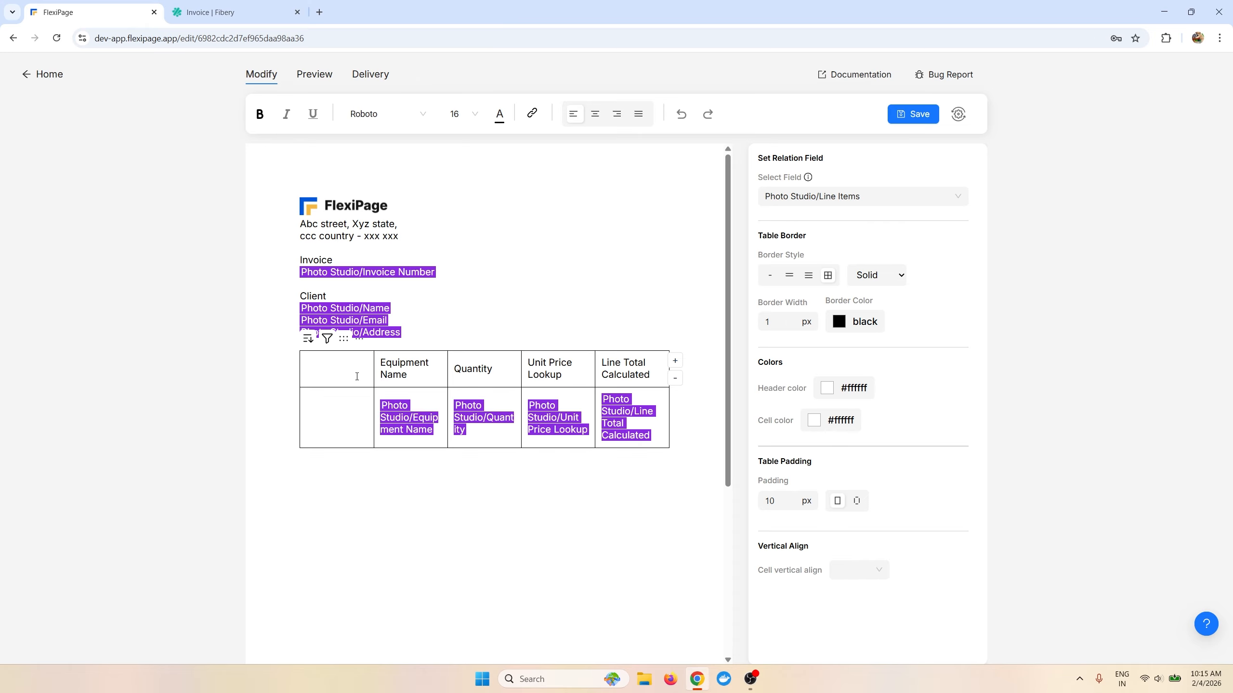
pyautogui.write('Product')
# Step: Insert an image element in the cell below the Product header
pyautogui.click(347, 418)
pyautogui.write('/im')
pyautogui.press('Return')
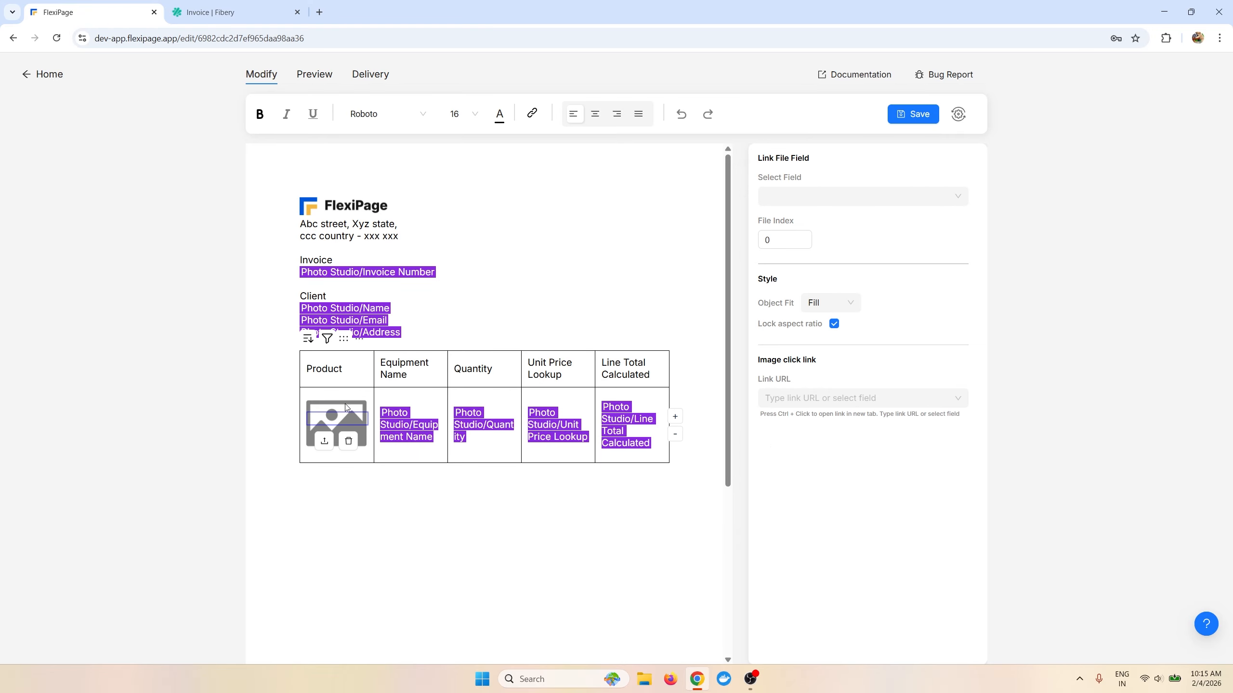
# Step: Switch to Fibery and examine the Invoice Line Item database's fields, including Equipment Image
pyautogui.hotkey('ctrl', 'Tab')
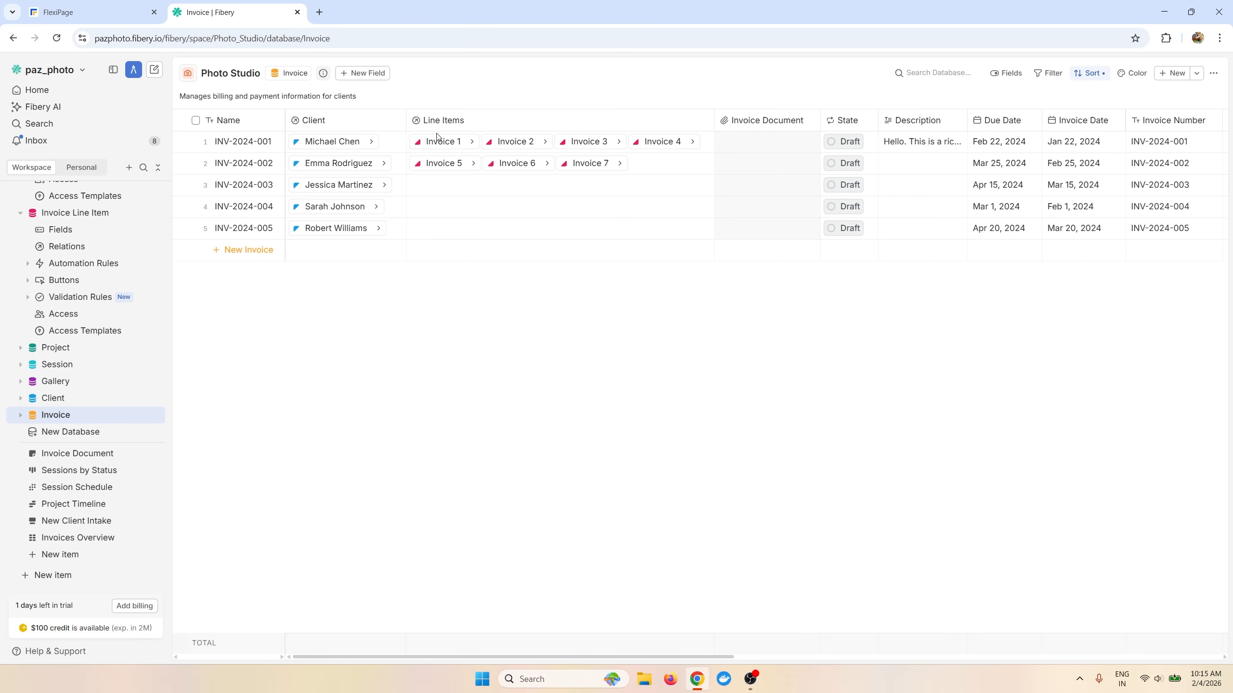
pyautogui.scroll(1, 82, 369)
pyautogui.click(83, 274)
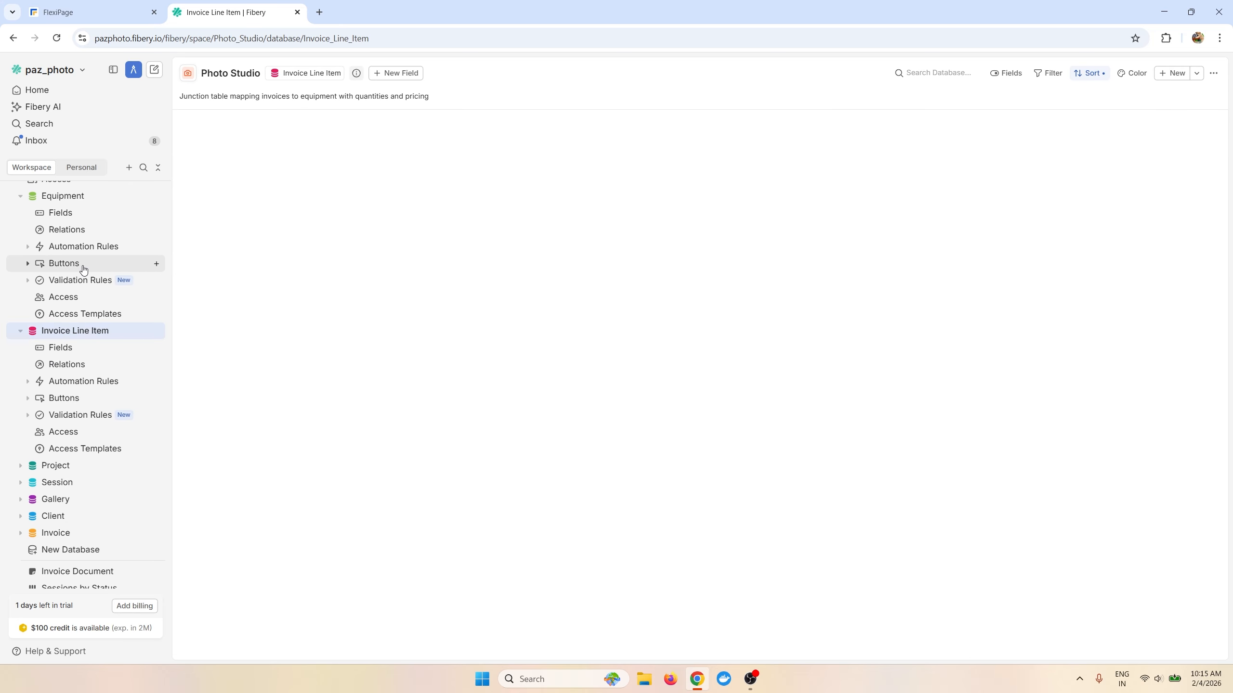
pyautogui.moveTo(648, 656); pyautogui.dragTo(694, 655)
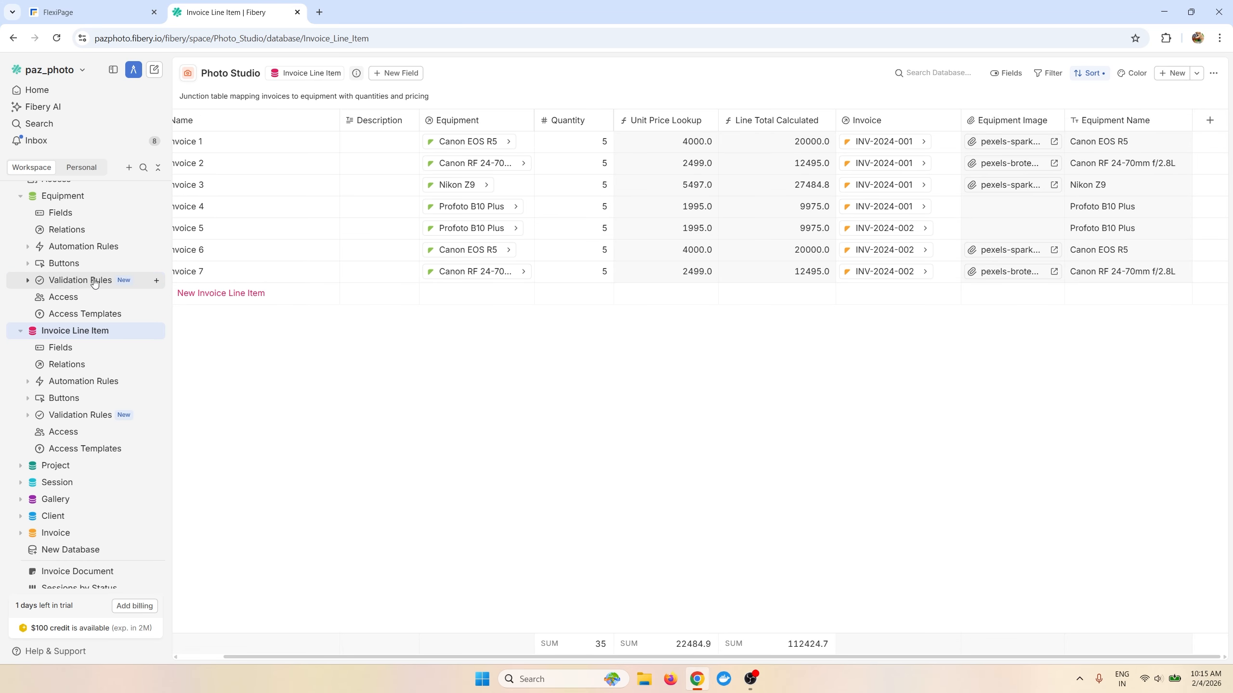
pyautogui.scroll(3, 102, 301)
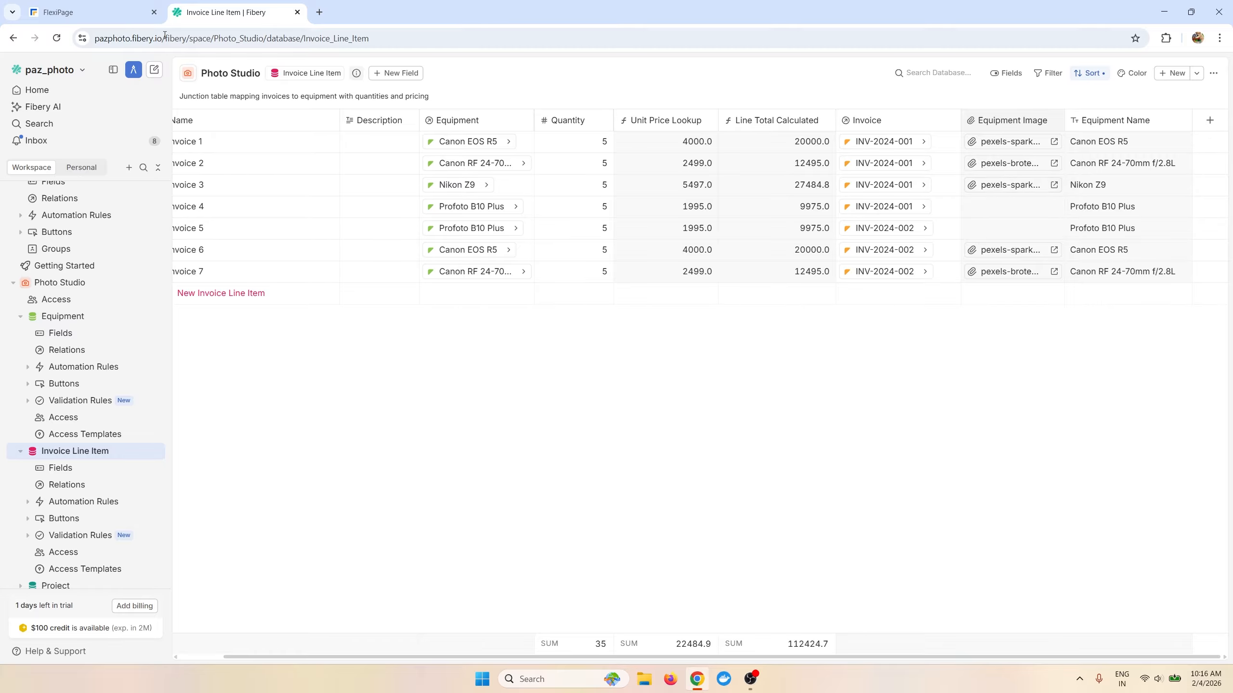
# Step: Switch back to FlexiPage and link the Product column's image to the Photo Studio/Equipment Image field
pyautogui.click(50, 6)
pyautogui.moveTo(351, 412)
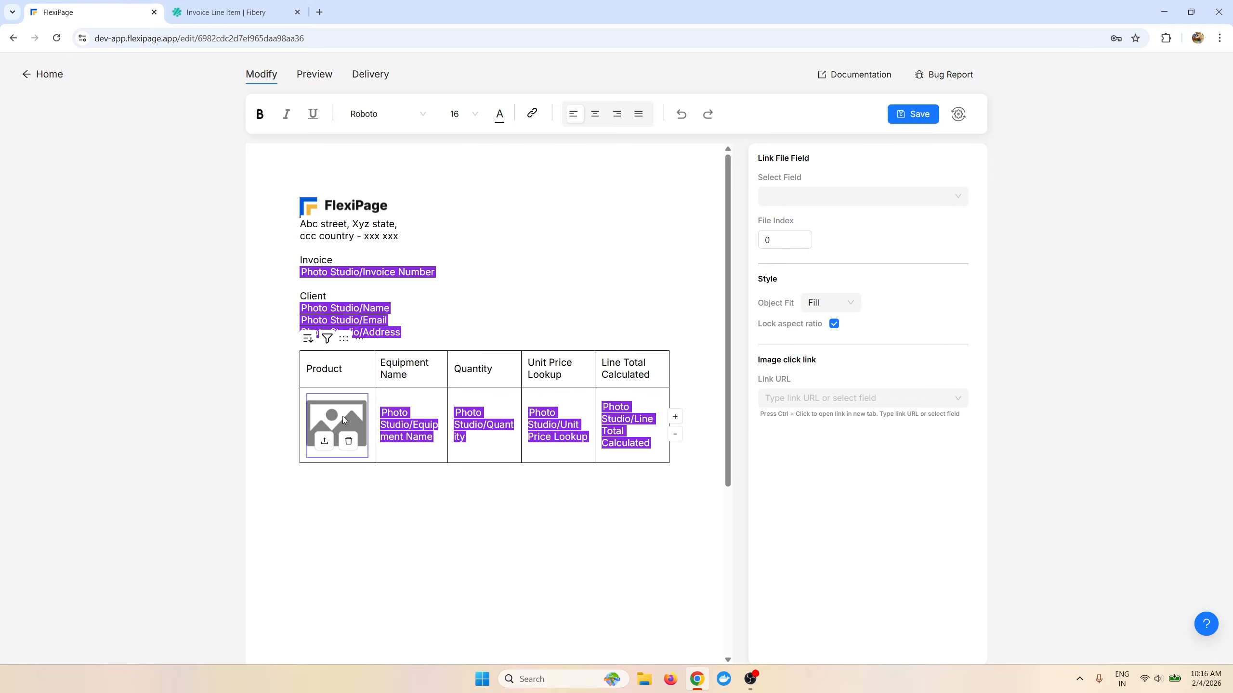
pyautogui.click(804, 204)
pyautogui.scroll(-1, 805, 285)
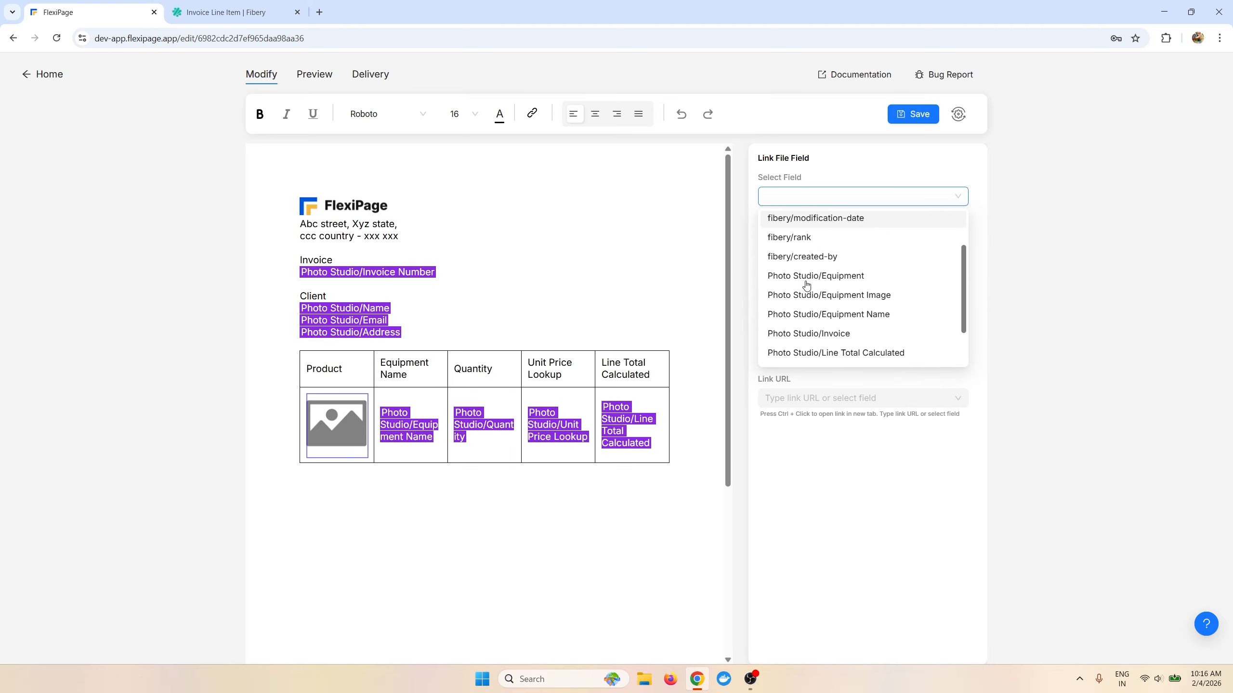
pyautogui.scroll(-1, 806, 286)
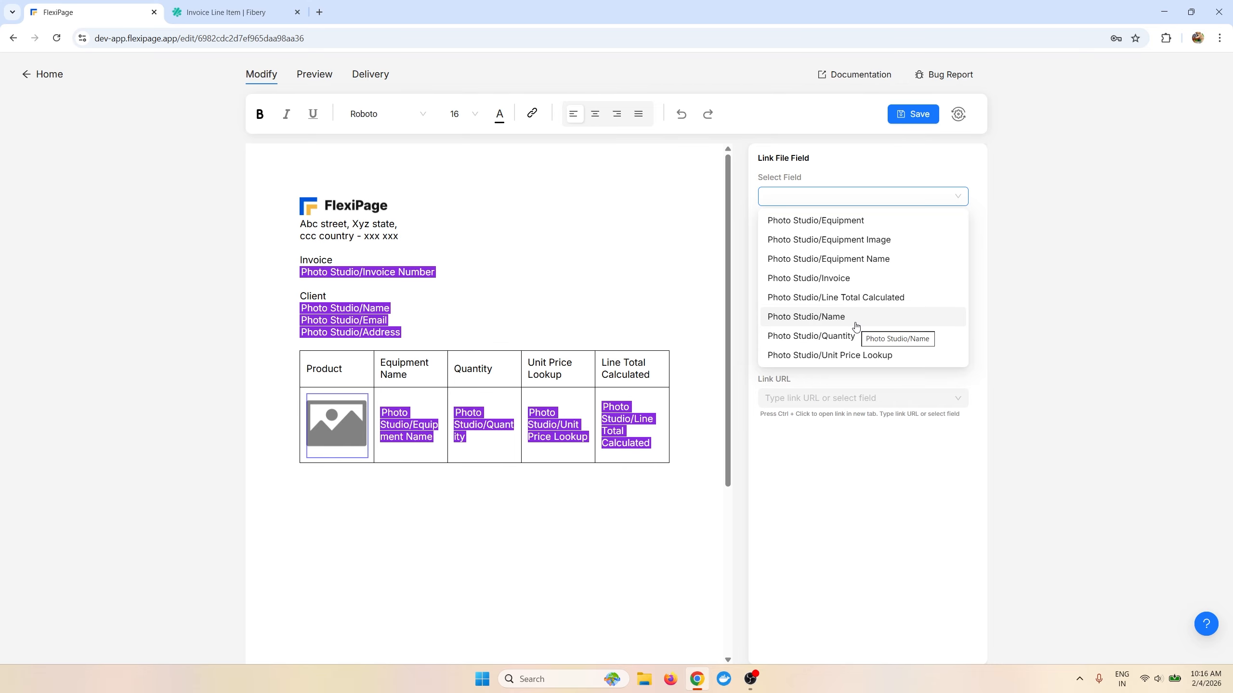
pyautogui.scroll(1, 844, 335)
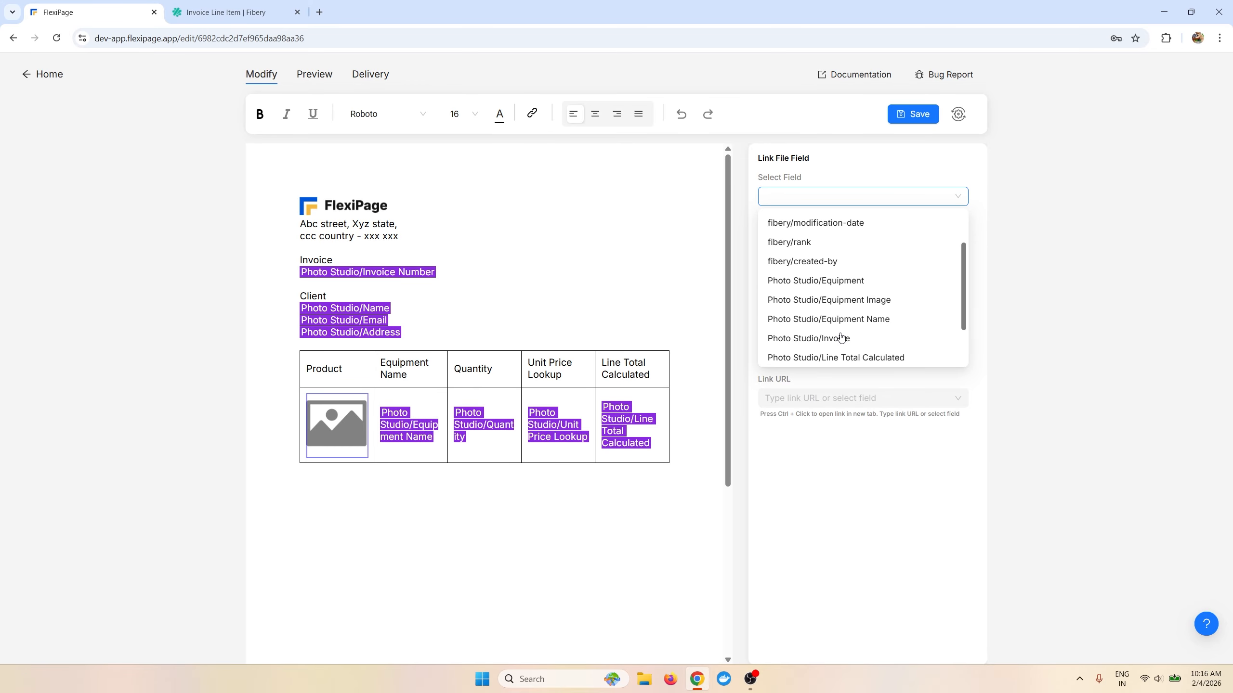
pyautogui.click(870, 301)
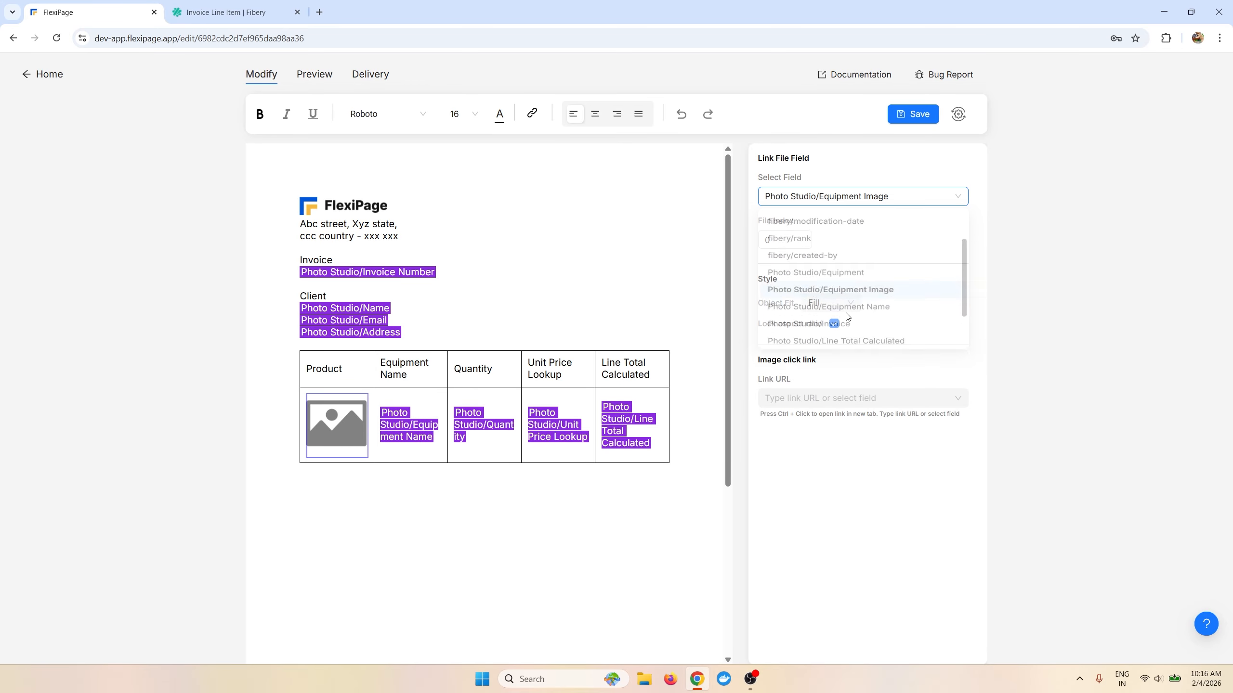
pyautogui.click(382, 495)
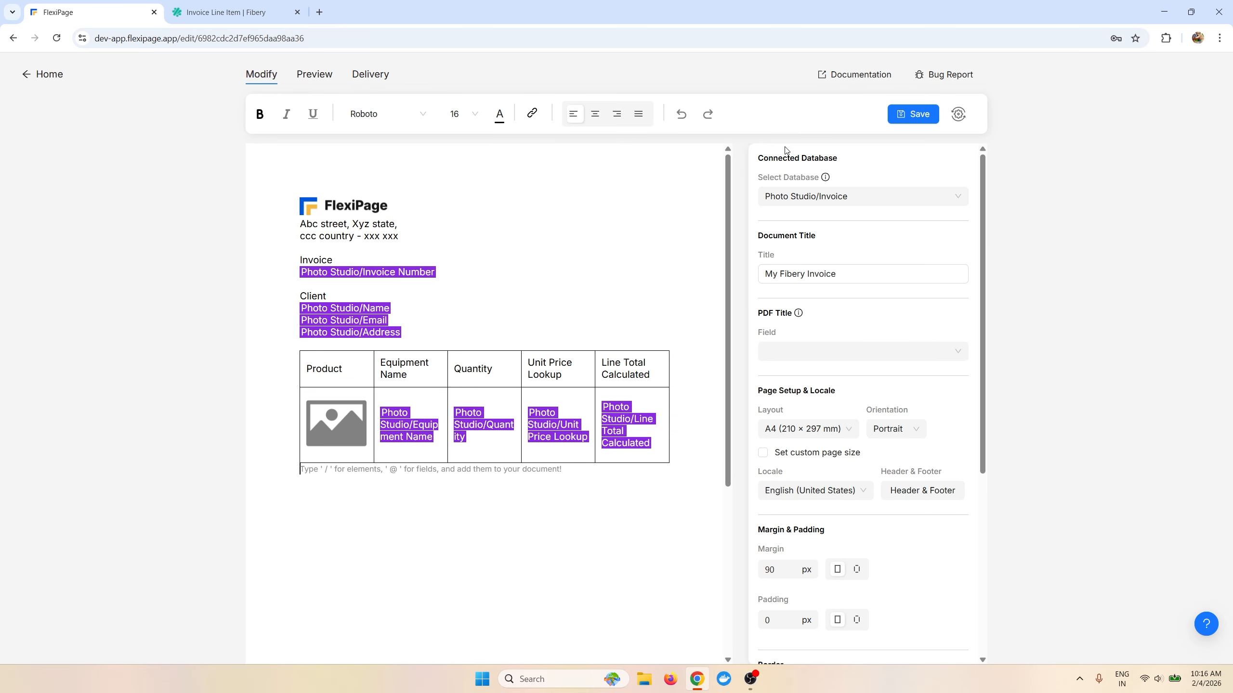
# Step: Preview the invoice and check the product images in the table rows
pyautogui.click(318, 77)
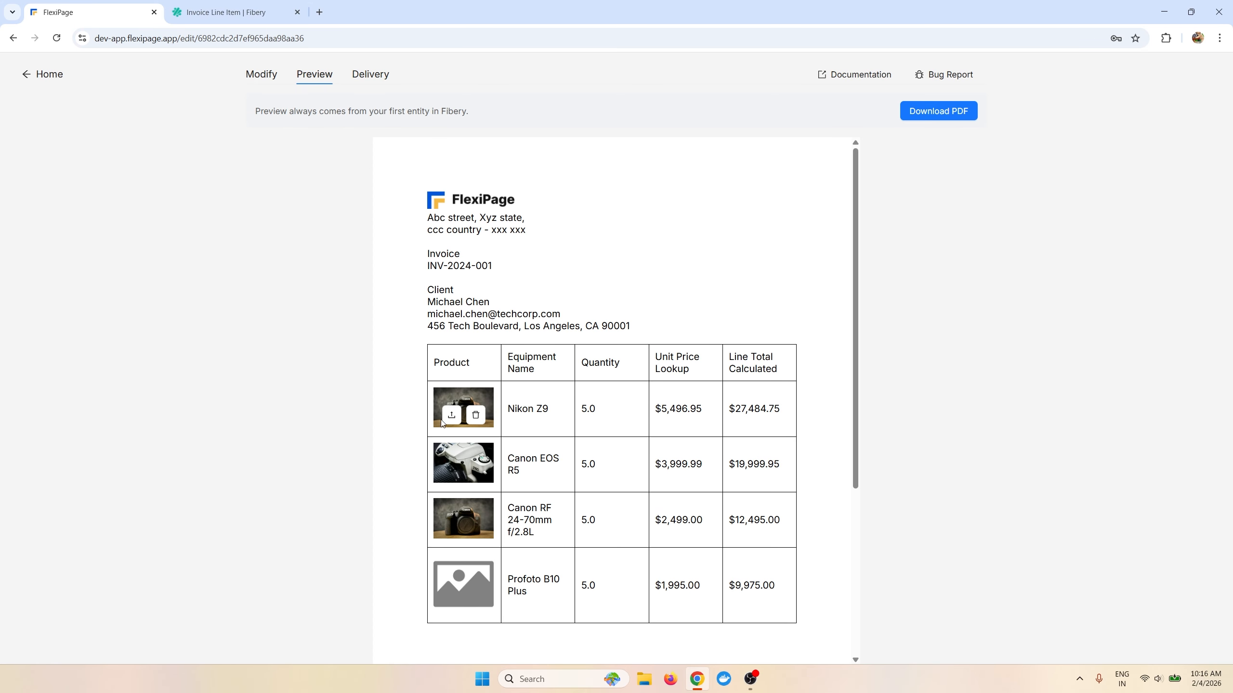
pyautogui.moveTo(454, 485)
pyautogui.scroll(-5, 609, 461)
pyautogui.scroll(5, 611, 461)
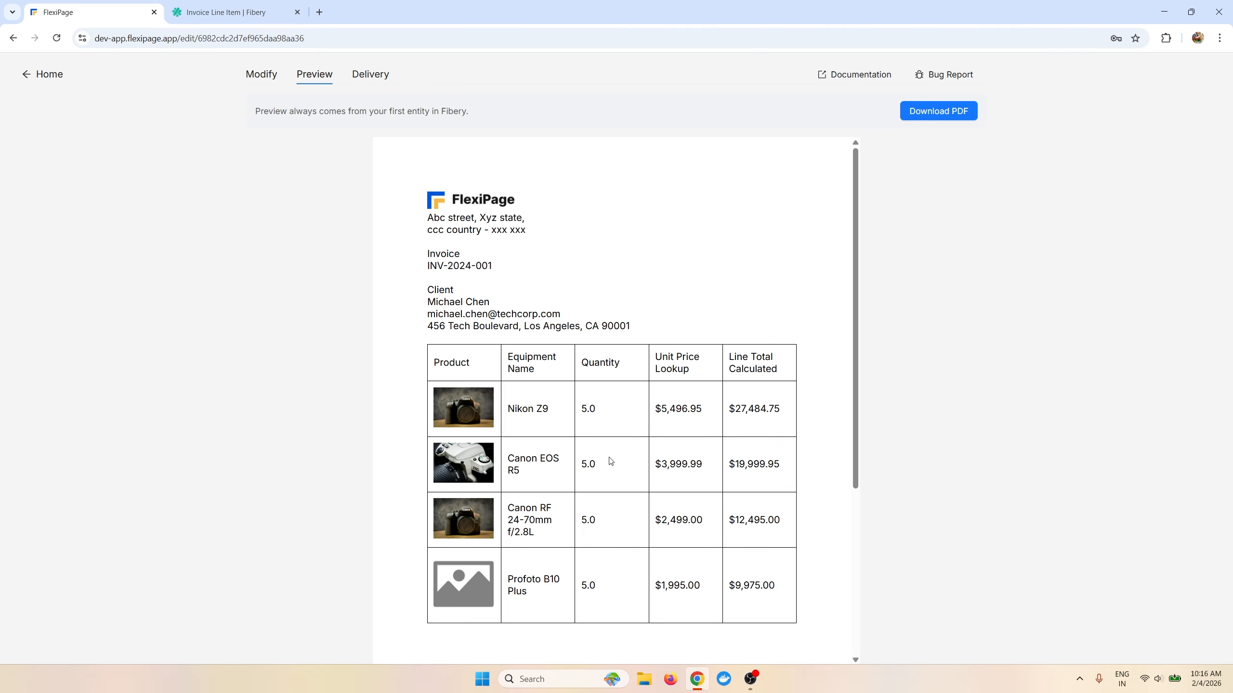
# Step: Return to editing and set the invoice table's border style to horizontal lines only
pyautogui.click(261, 73)
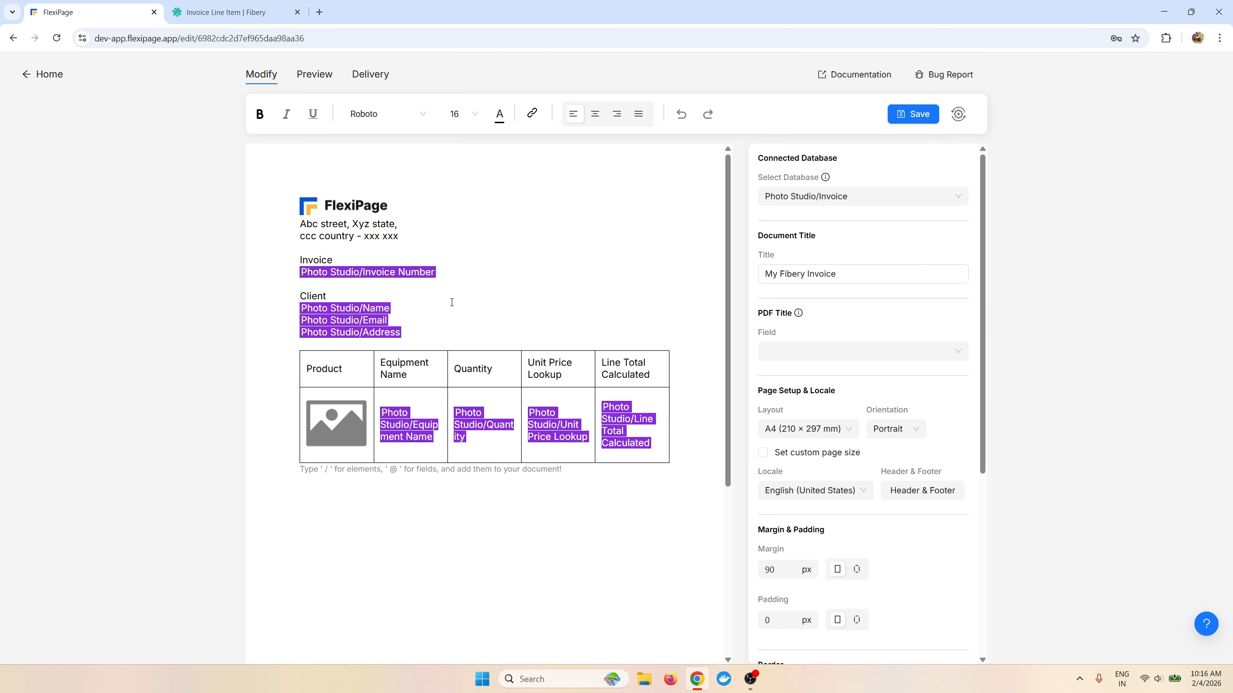
pyautogui.click(492, 368)
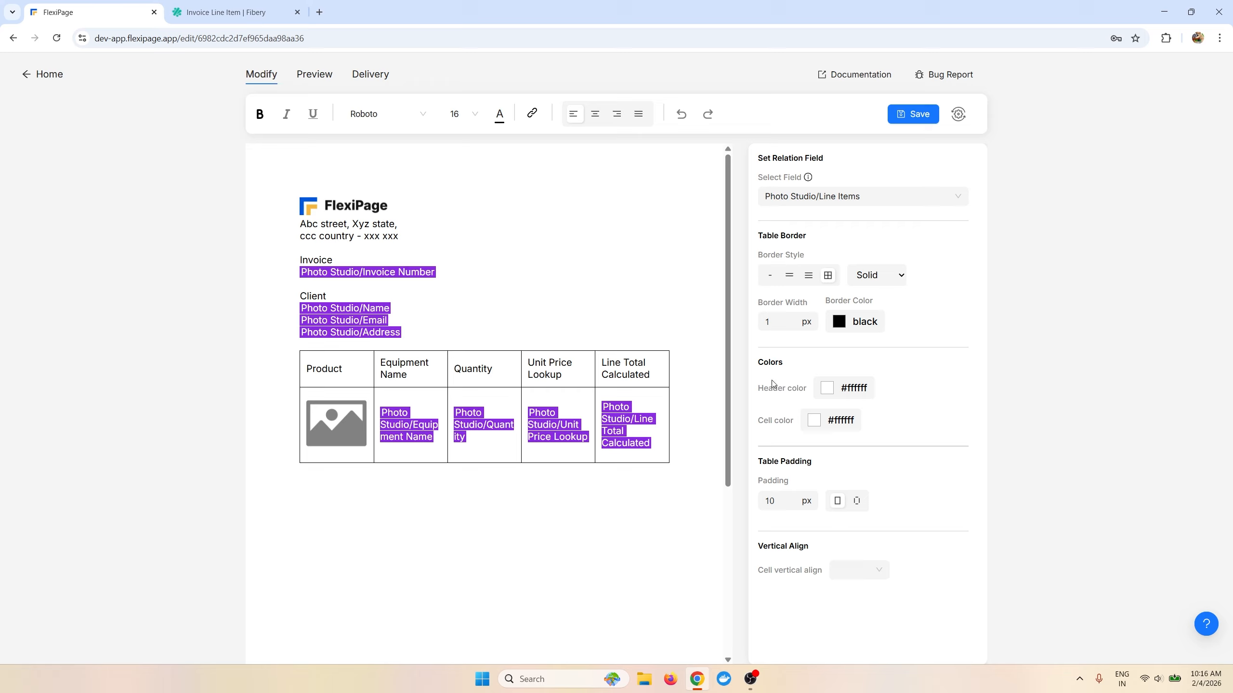
pyautogui.click(808, 279)
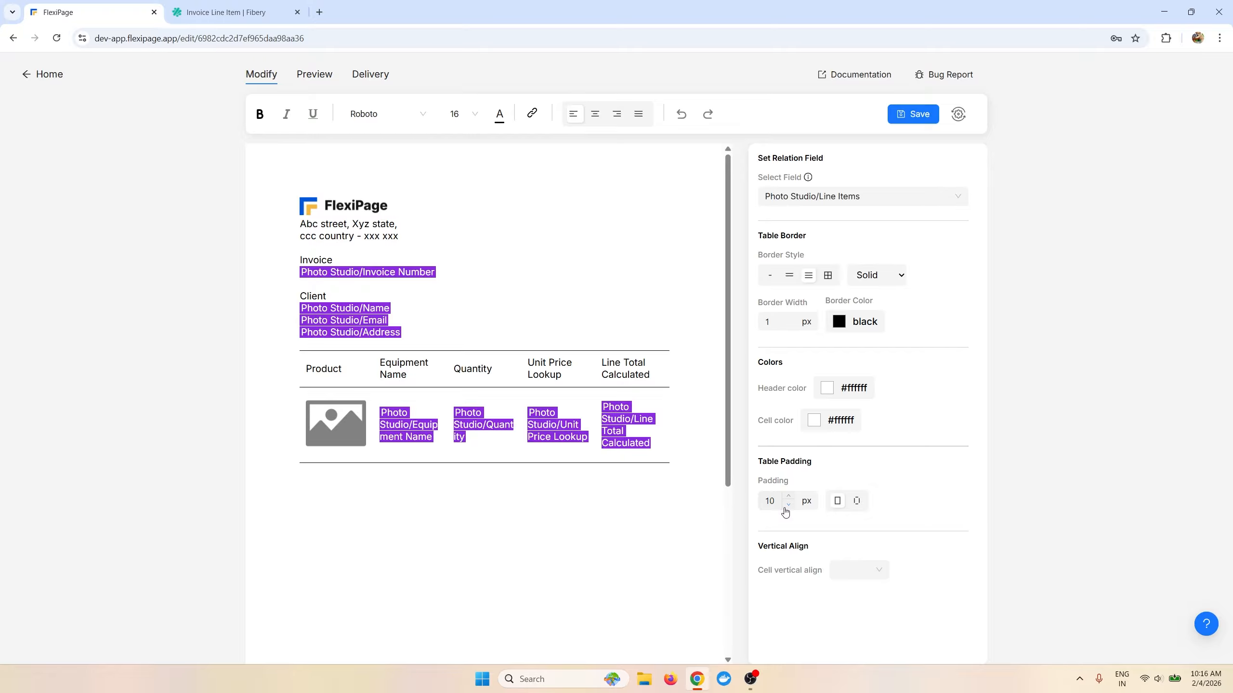
# Step: Try a smaller padding for the invoice table and set it back to 10 px
pyautogui.click(790, 505)
pyautogui.click(789, 505)
pyautogui.click(789, 497)
pyautogui.click(789, 497)
# Step: Add a row below the line items row and enter a right-aligned "Total" label under the Unit Price Lookup column
pyautogui.moveTo(567, 390)
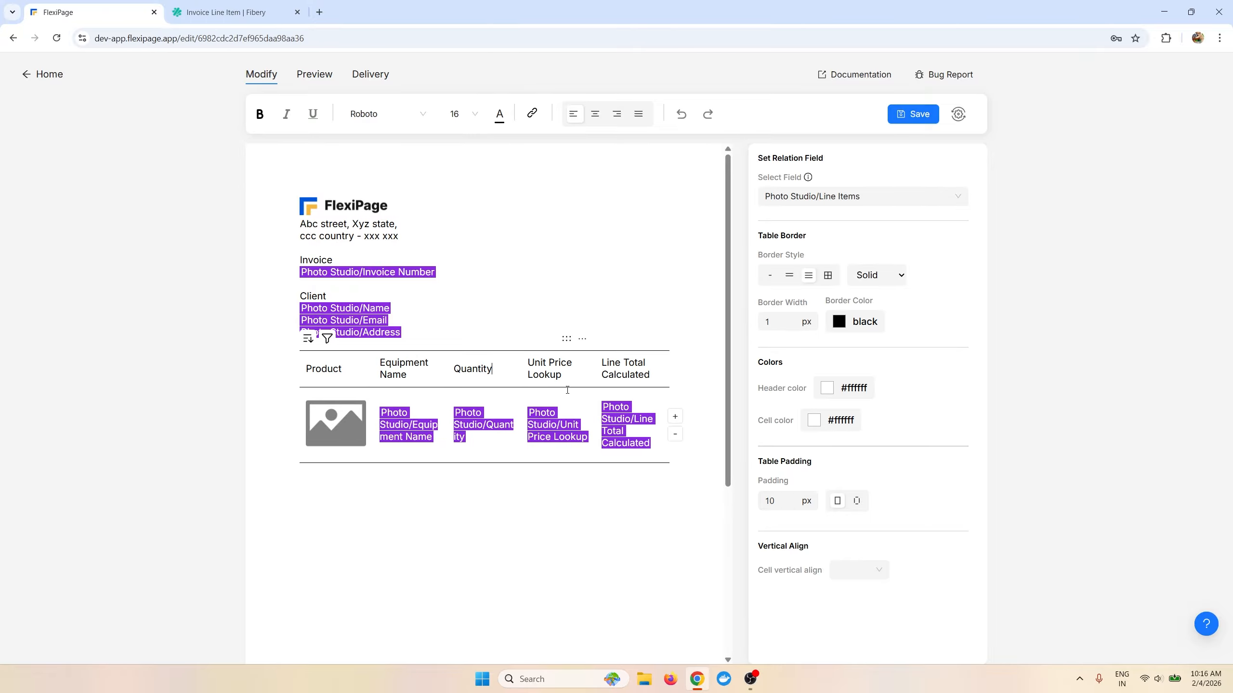
pyautogui.click(675, 419)
pyautogui.click(575, 479)
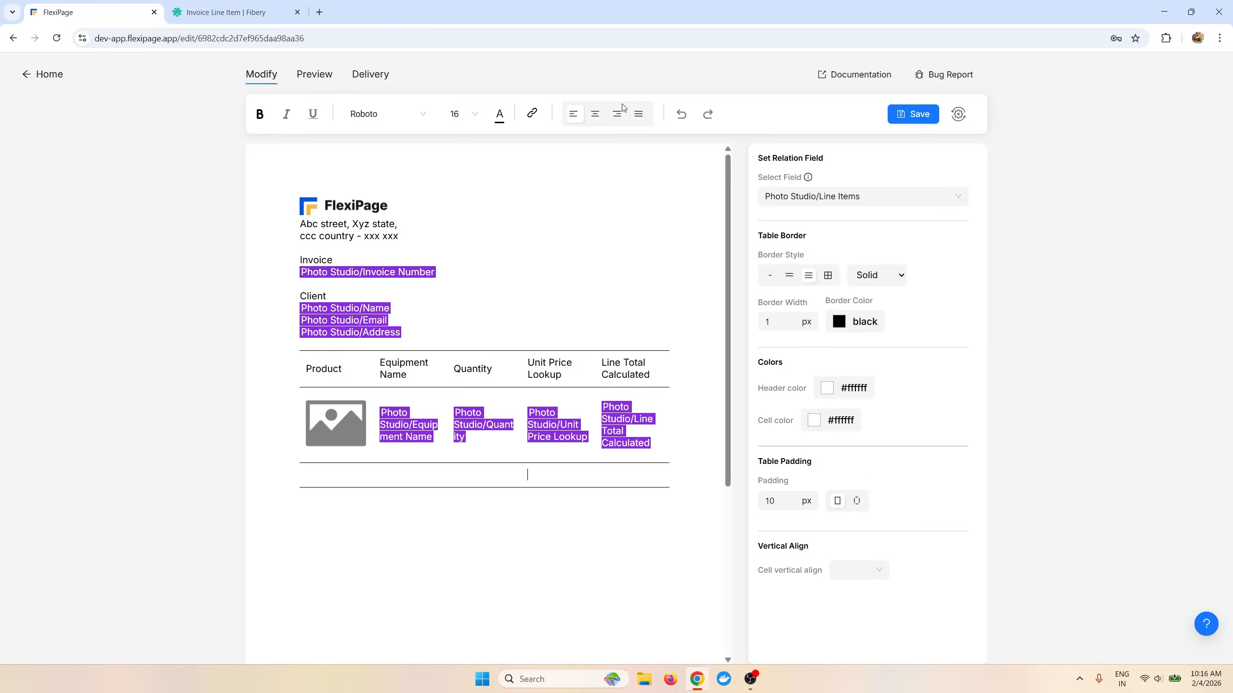
pyautogui.click(615, 121)
pyautogui.write('Total')
# Step: Insert the Photo Studio/Total Line Items Amount field in the last cell of the Total row
pyautogui.click(668, 466)
pyautogui.write('@')
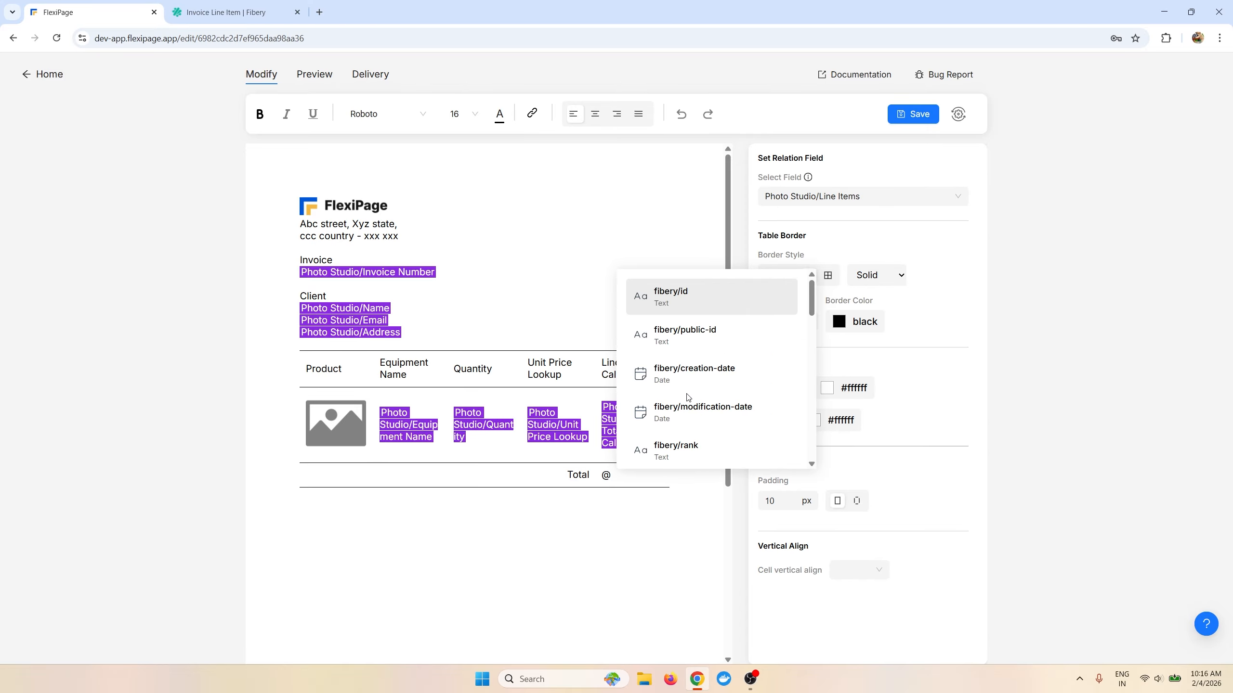
pyautogui.write('total')
pyautogui.click(697, 431)
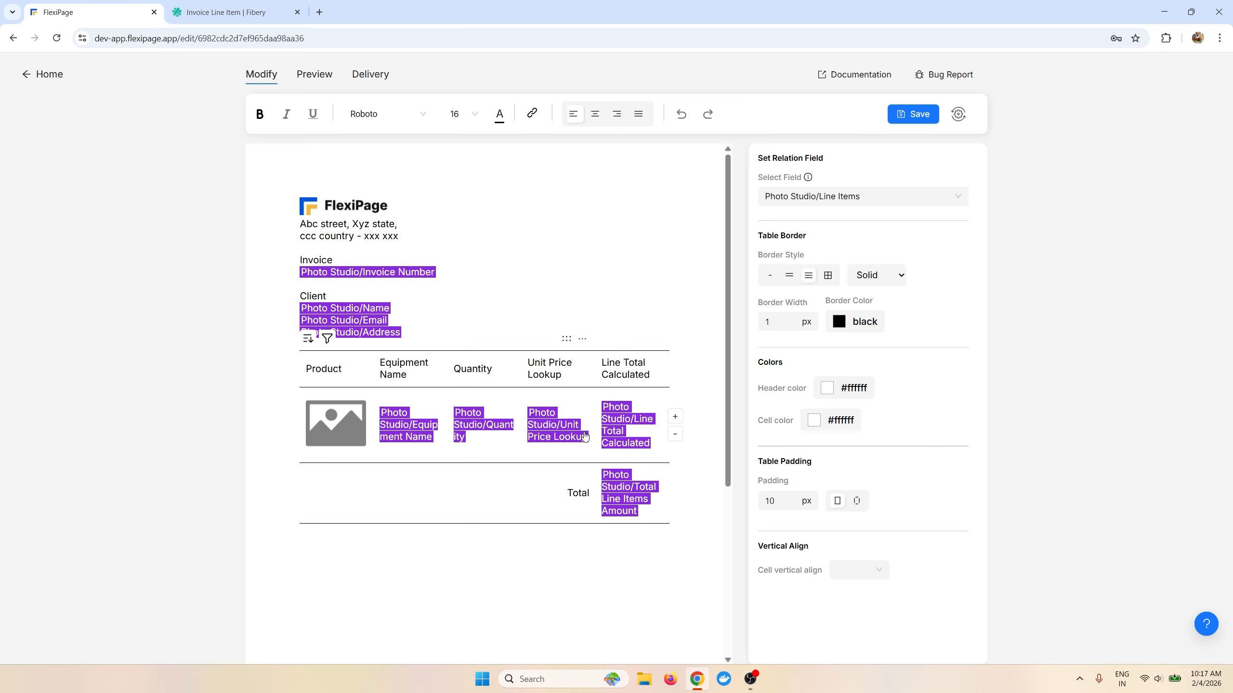
# Step: Add a blank line below the invoice table
pyautogui.click(654, 514)
pyautogui.click(655, 513)
pyautogui.click(618, 570)
pyautogui.press('Return')
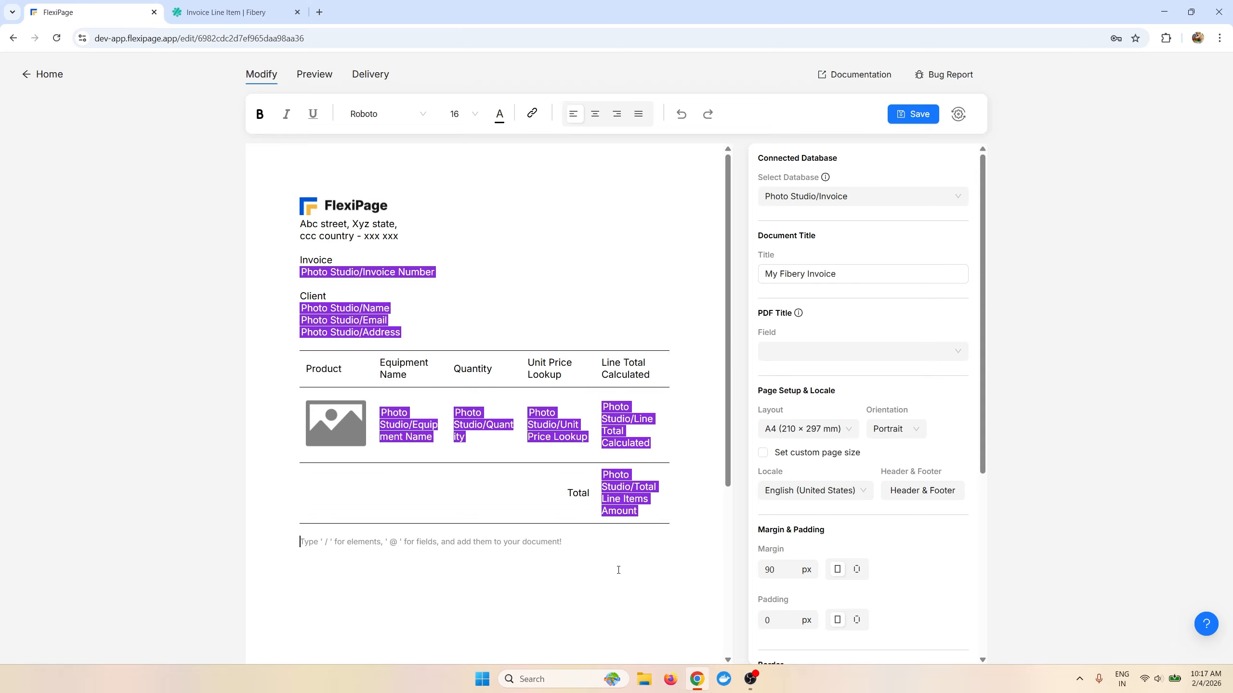
# Step: Apply a Number display format to the Total Line Items Amount field in the Total row
pyautogui.click(621, 507)
pyautogui.click(588, 341)
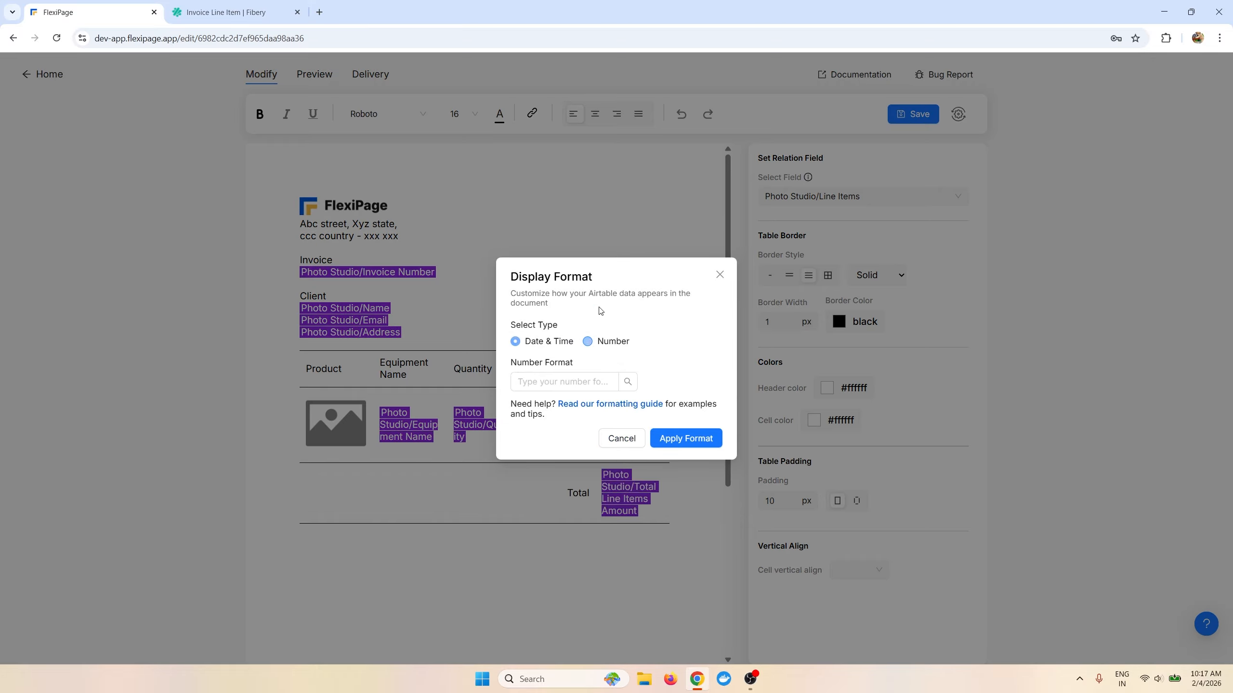
pyautogui.click(557, 382)
pyautogui.click(549, 457)
pyautogui.click(686, 438)
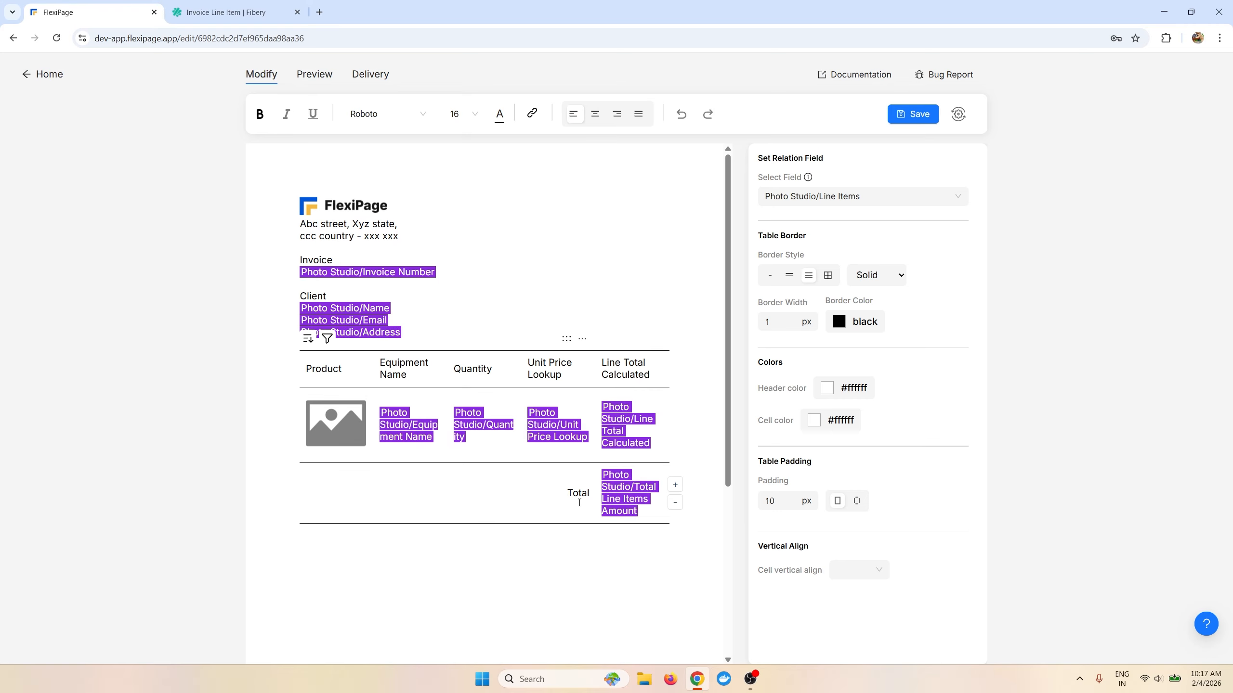
# Step: Enter the heading "Terms and conditions:" below the invoice table and start a new line
pyautogui.scroll(-5, 661, 311)
pyautogui.click(541, 397)
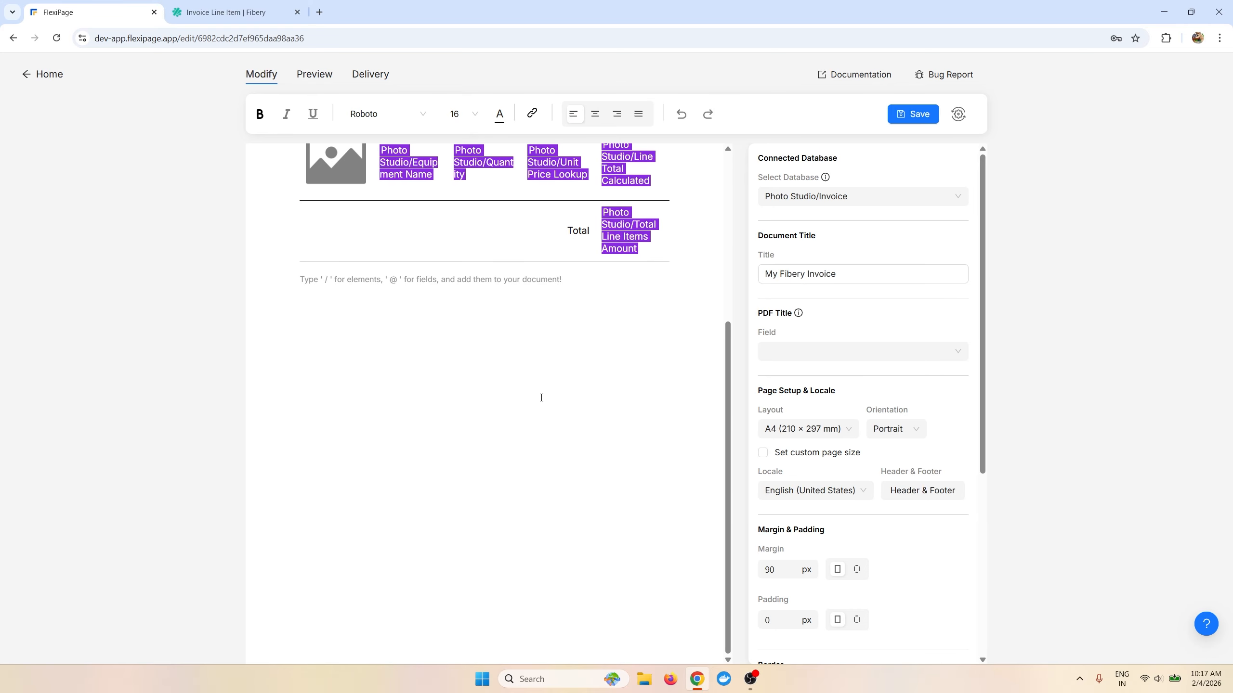
pyautogui.scroll(4, 541, 397)
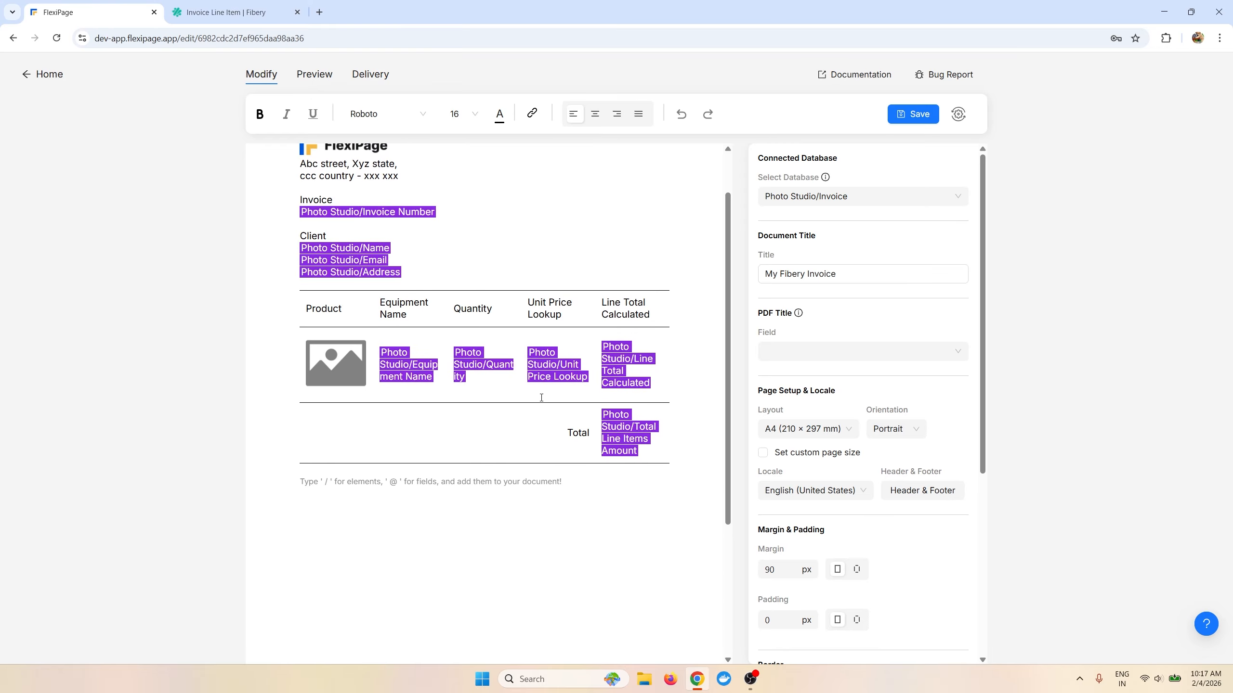
pyautogui.write('Terms and concidti')
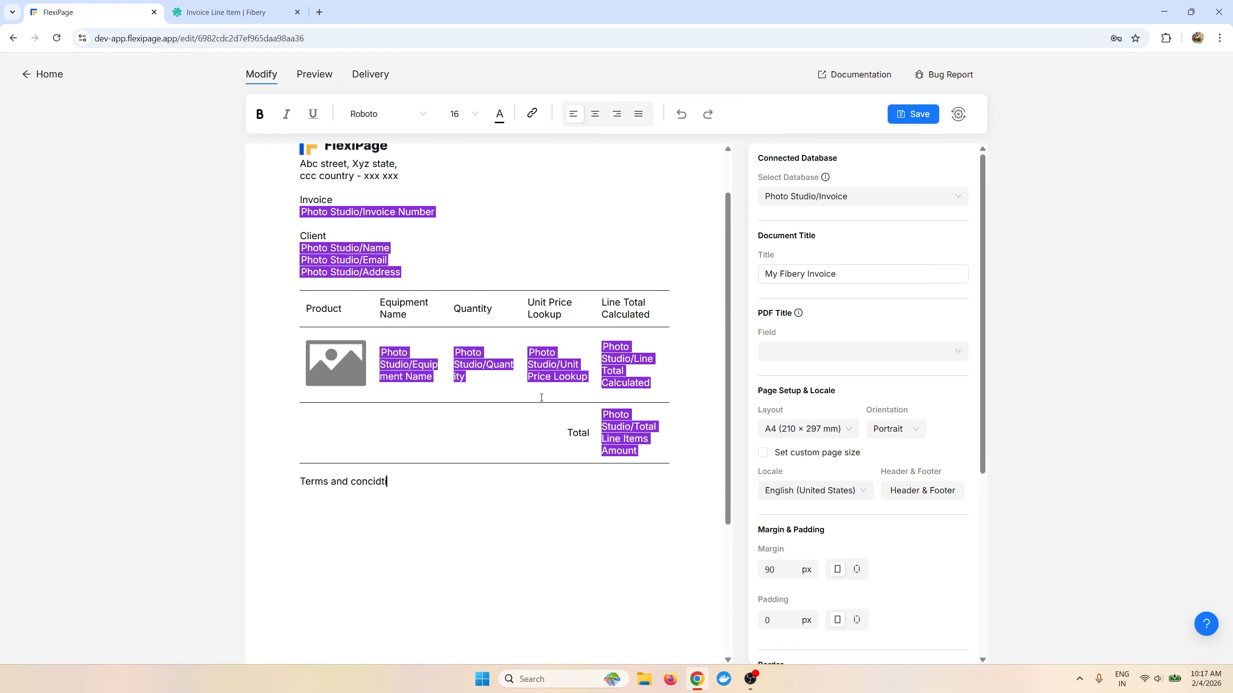
pyautogui.press('BackSpace')
pyautogui.press('BackSpace')
pyautogui.press('BackSpace')
pyautogui.press('BackSpace')
pyautogui.press('BackSpace')
pyautogui.write('ditions:')
pyautogui.press('Return')
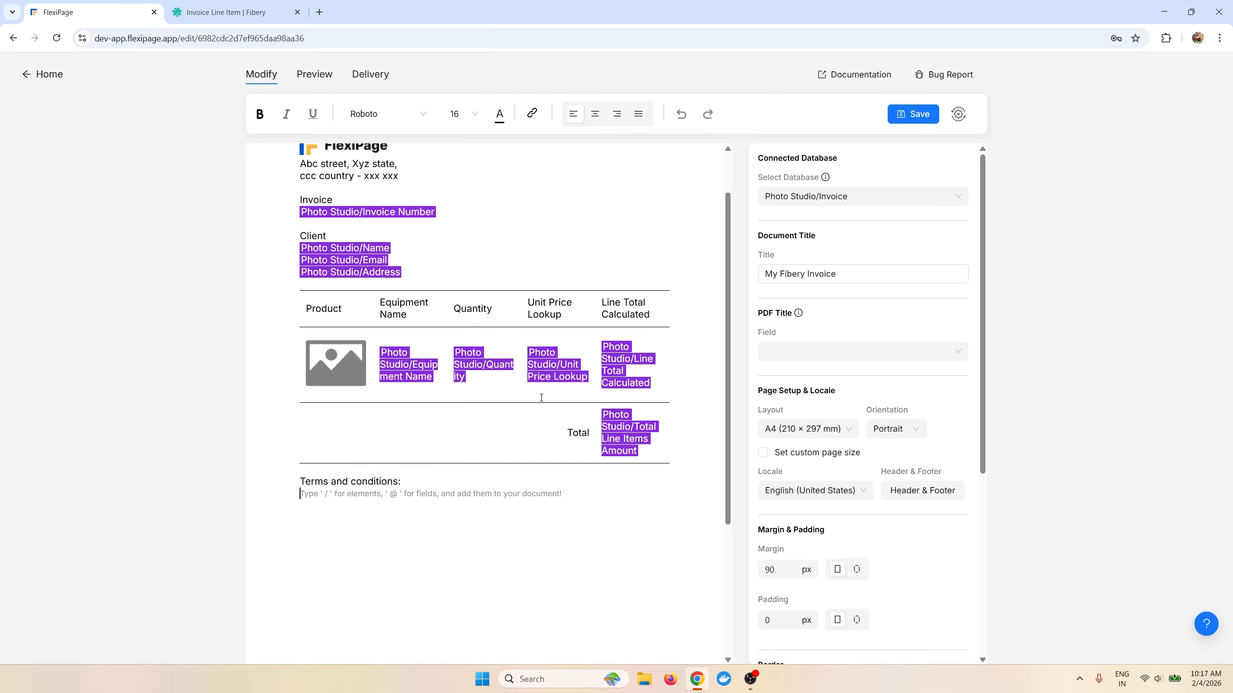
# Step: Make the "Terms and conditions:" heading bold
pyautogui.hotkey('shift', 'Up')
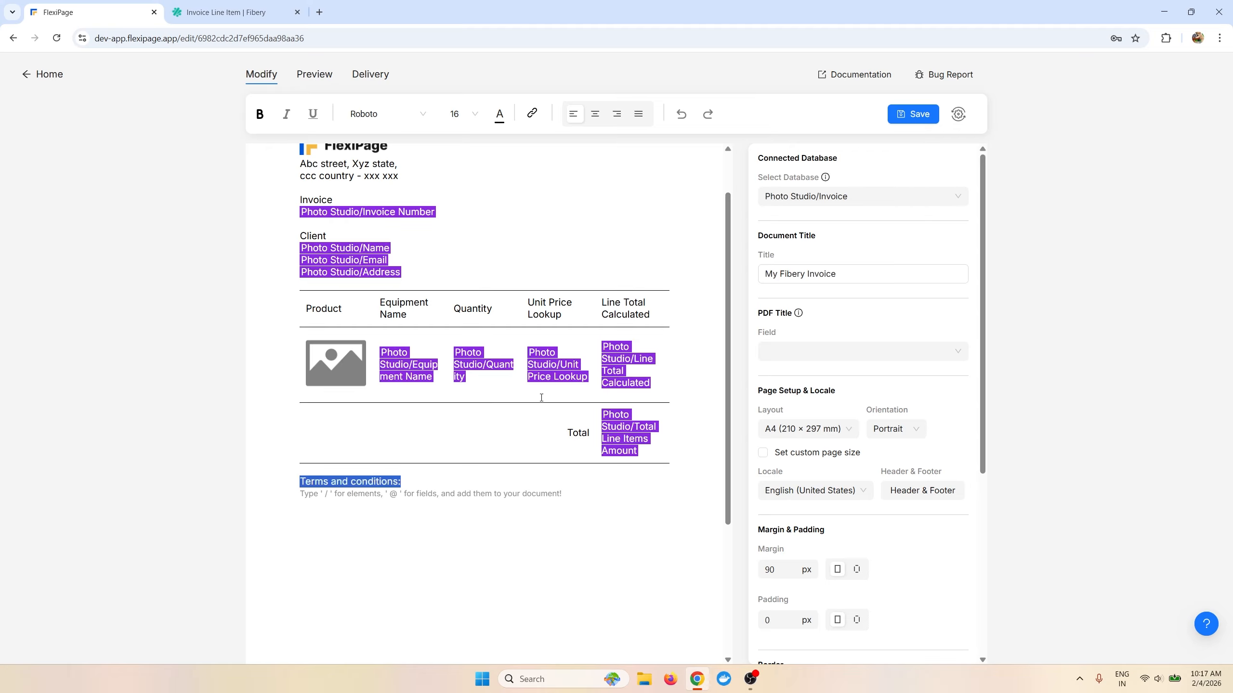
pyautogui.hotkey('ctrl', 'b')
pyautogui.press('Down')
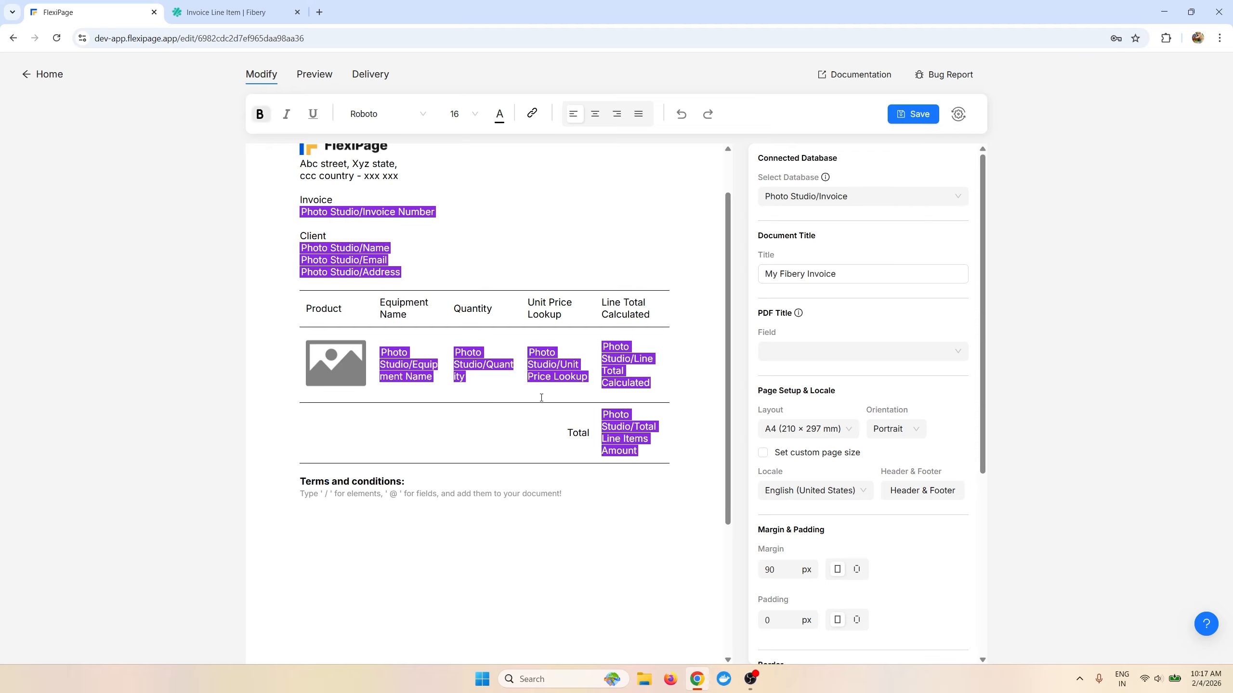
# Step: Add the non-bold line "1. Payment should be made within 14 days" under the terms heading
pyautogui.hotkey('ctrl', 'b')
pyautogui.write('1. P')
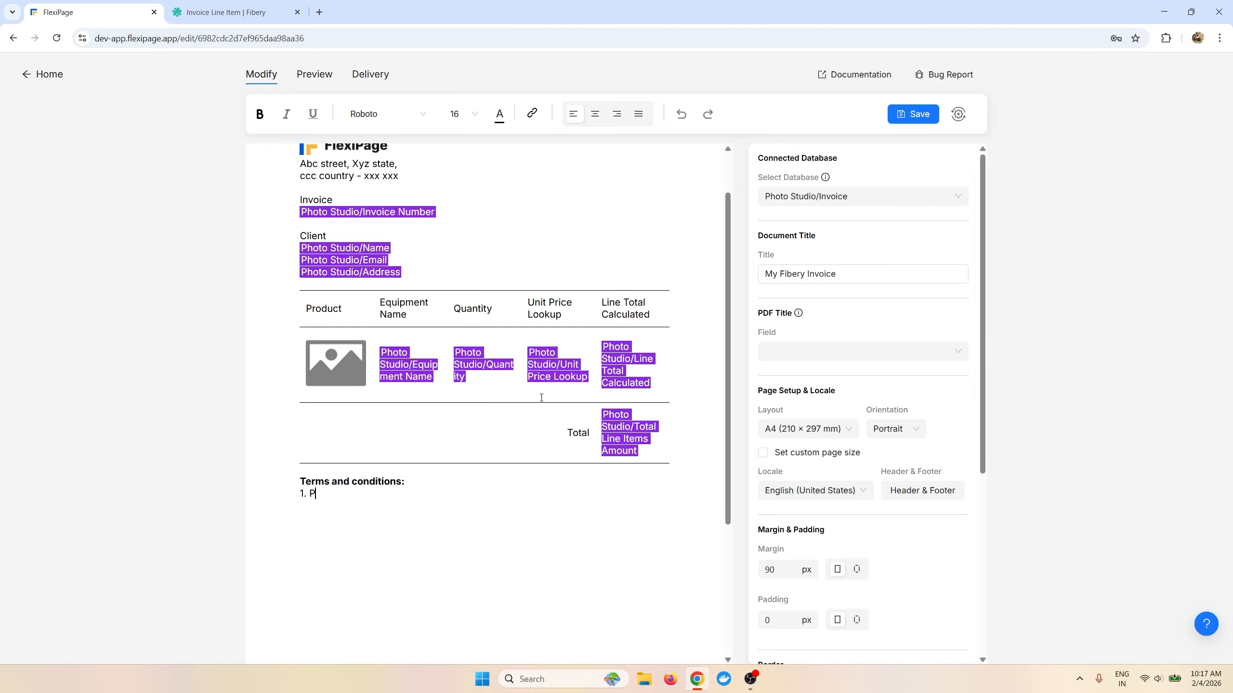
pyautogui.write('ayment shoudld be made within 14 days')
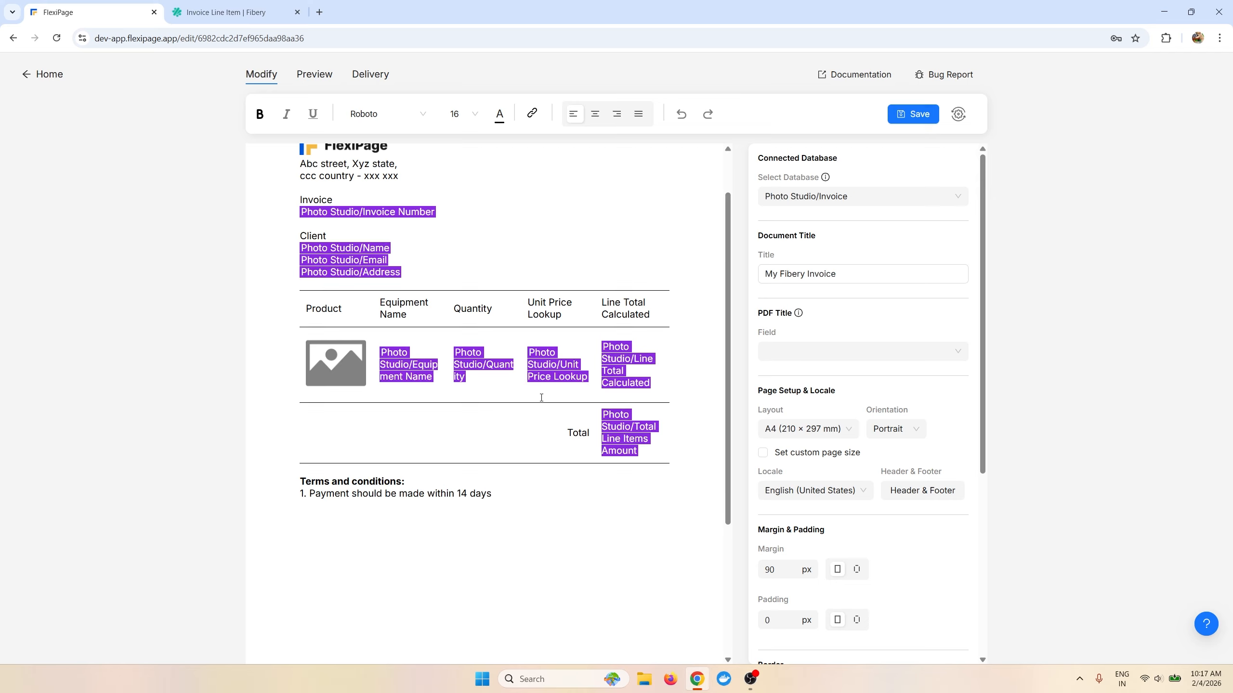
# Step: Try to duplicate the payment term onto a new line and undo those edits
pyautogui.hotkey('ctrl', 'shift', 'Left')
pyautogui.hotkey('ctrl', 'shift', 'Left')
pyautogui.hotkey('ctrl', 'shift', 'Left')
pyautogui.hotkey('ctrl', 'shift', 'Left')
pyautogui.press('Right')
pyautogui.hotkey('ctrl', 'shift', 'Left')
pyautogui.hotkey('ctrl', 'shift', 'Left')
pyautogui.hotkey('ctrl', 'shift', 'Left')
pyautogui.hotkey('ctrl', 'shift', 'Left')
pyautogui.hotkey('ctrl', 'shift', 'Left')
pyautogui.hotkey('ctrl', 'shift', 'Left')
pyautogui.hotkey('ctrl', 'shift', 'Left')
pyautogui.hotkey('ctrl', 'shift', 'Left')
pyautogui.hotkey('ctrl', 'c')
pyautogui.press('Right')
pyautogui.press('Return')
pyautogui.hotkey('ctrl', 'v')
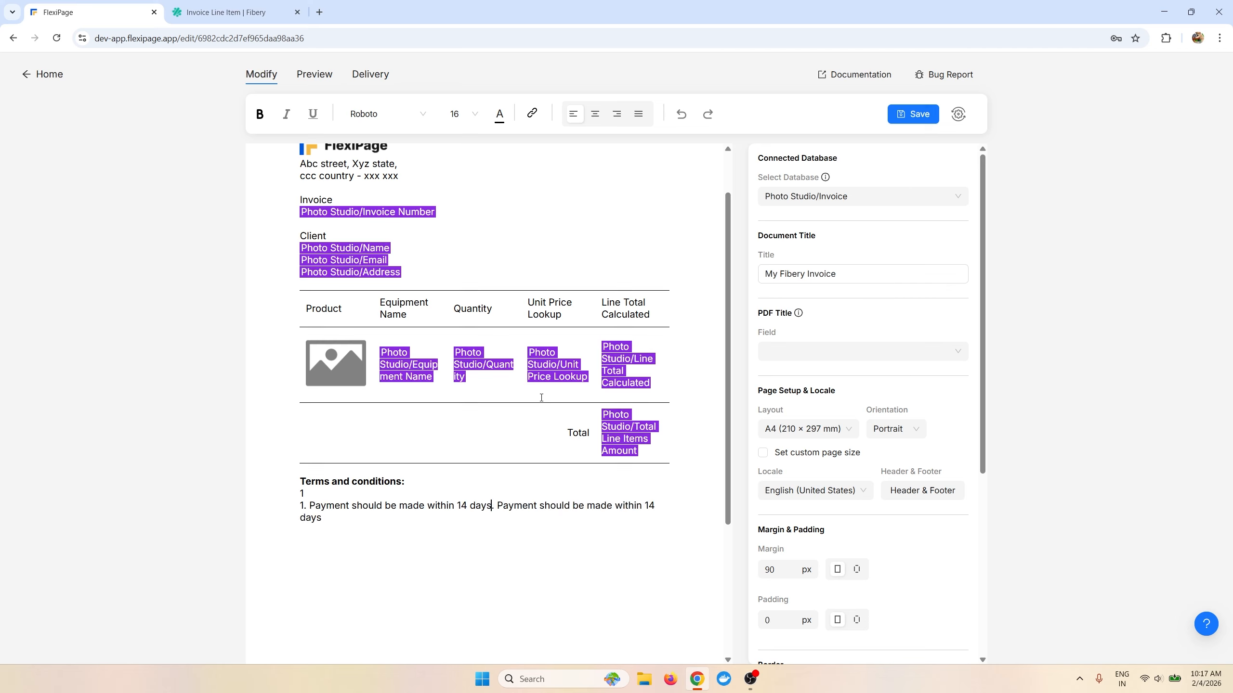
pyautogui.hotkey('ctrl', 'z')
pyautogui.hotkey('ctrl', 'z')
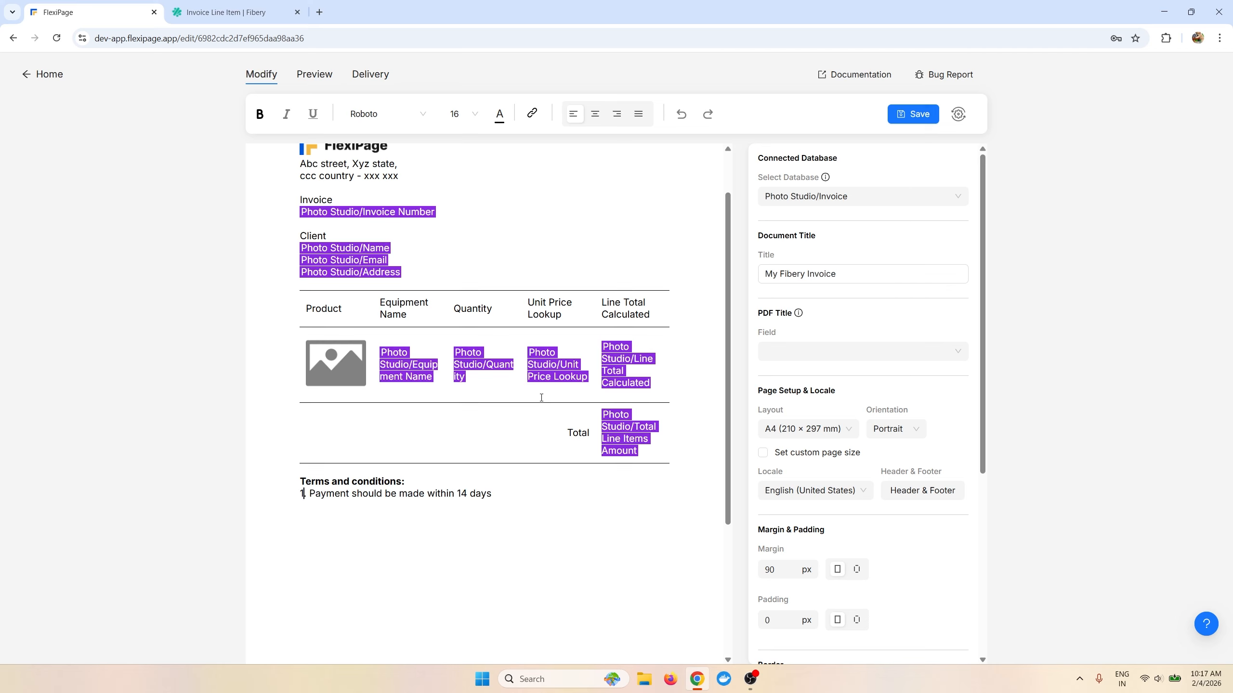
# Step: Add a second copy of "1. Payment should be made within 14 days" on a new line below the first
pyautogui.press('End')
pyautogui.press('Return')
pyautogui.hotkey('ctrl', 'v')
# Step: Format both payment term lines in dark grey text with font size 14
pyautogui.hotkey('shift', 'Home')
pyautogui.hotkey('ctrl', 'shift', 'Left')
pyautogui.hotkey('ctrl', 'shift', 'Left')
pyautogui.hotkey('ctrl', 'shift', 'Left')
pyautogui.hotkey('ctrl', 'shift', 'Left')
pyautogui.hotkey('ctrl', 'shift', 'Left')
pyautogui.hotkey('ctrl', 'shift', 'Left')
pyautogui.hotkey('ctrl', 'shift', 'Left')
pyautogui.hotkey('ctrl', 'shift', 'Left')
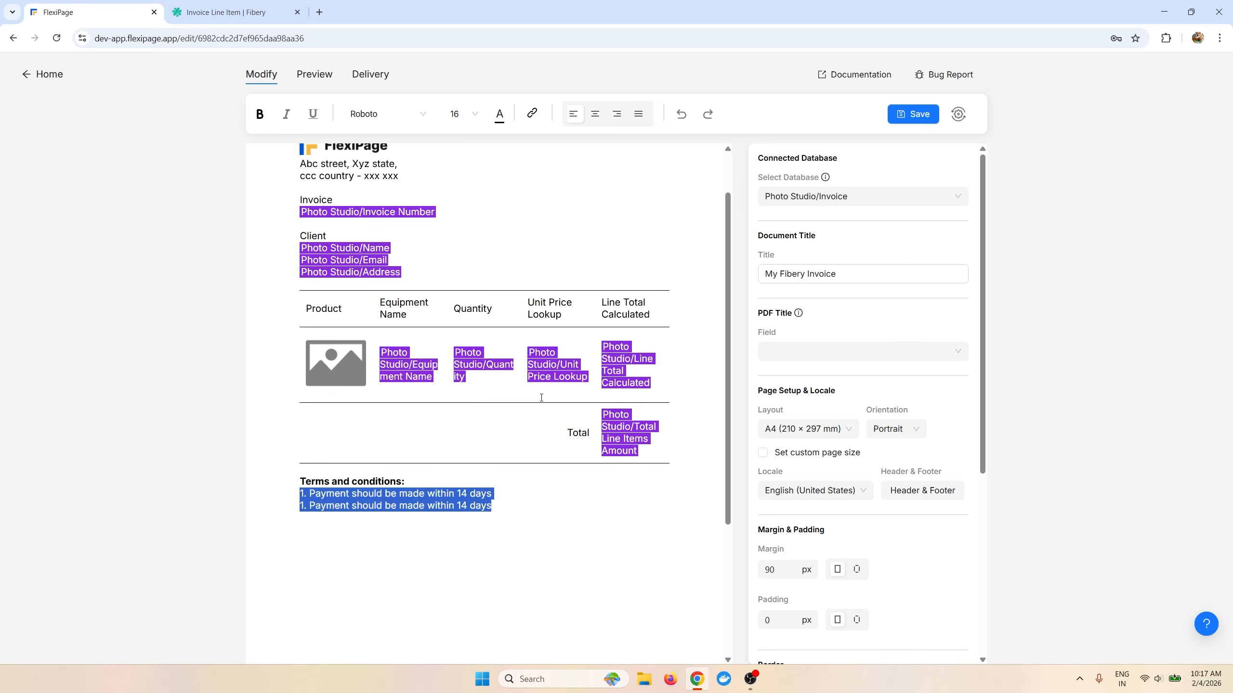
pyautogui.rightClick(541, 397)
pyautogui.moveTo(503, 505); pyautogui.dragTo(292, 496)
pyautogui.click(500, 116)
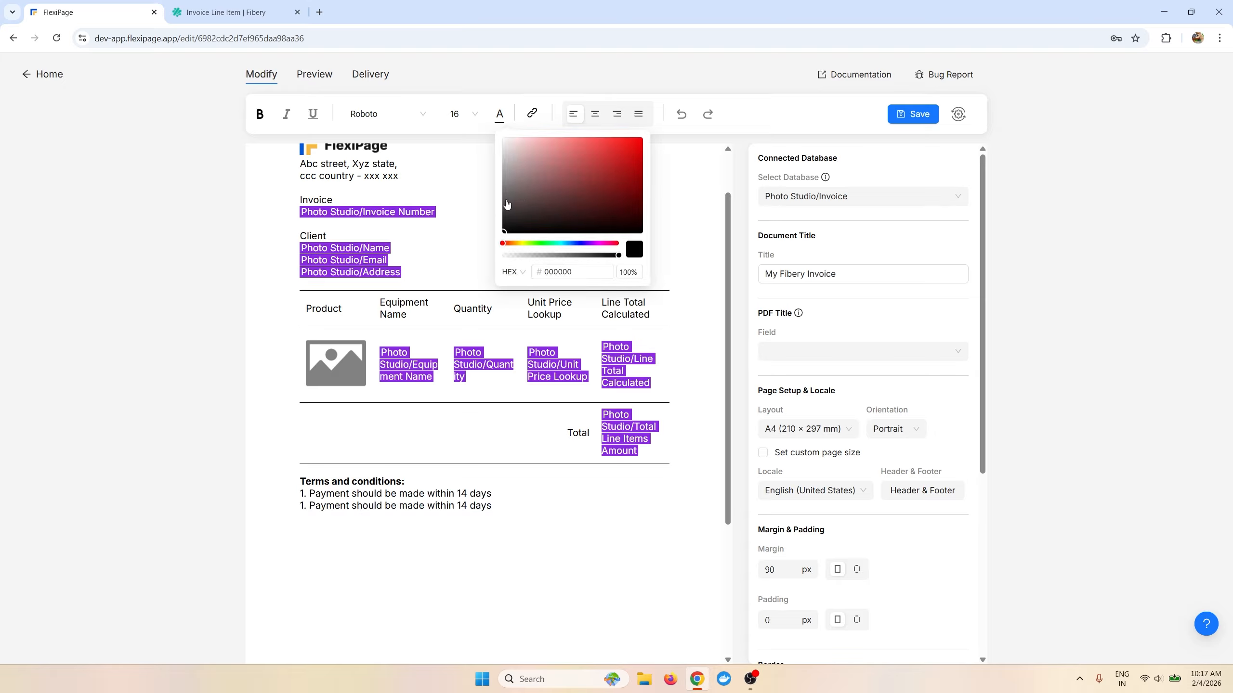
pyautogui.click(461, 113)
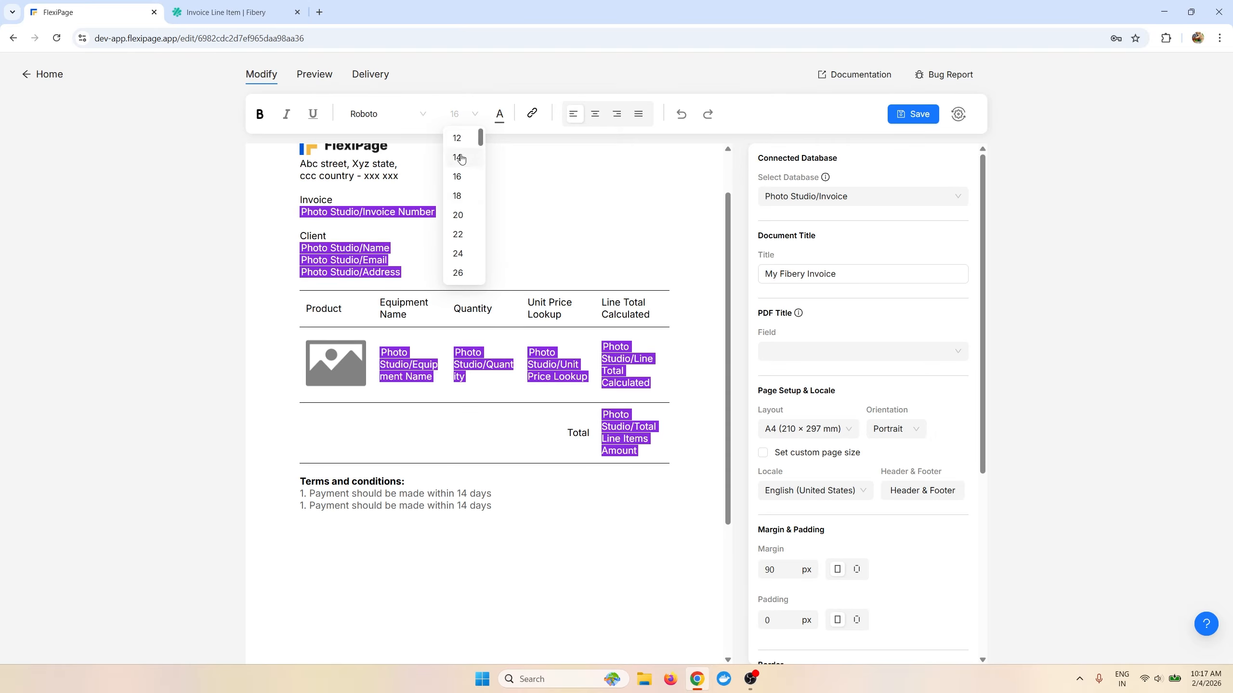
pyautogui.click(456, 157)
pyautogui.click(508, 515)
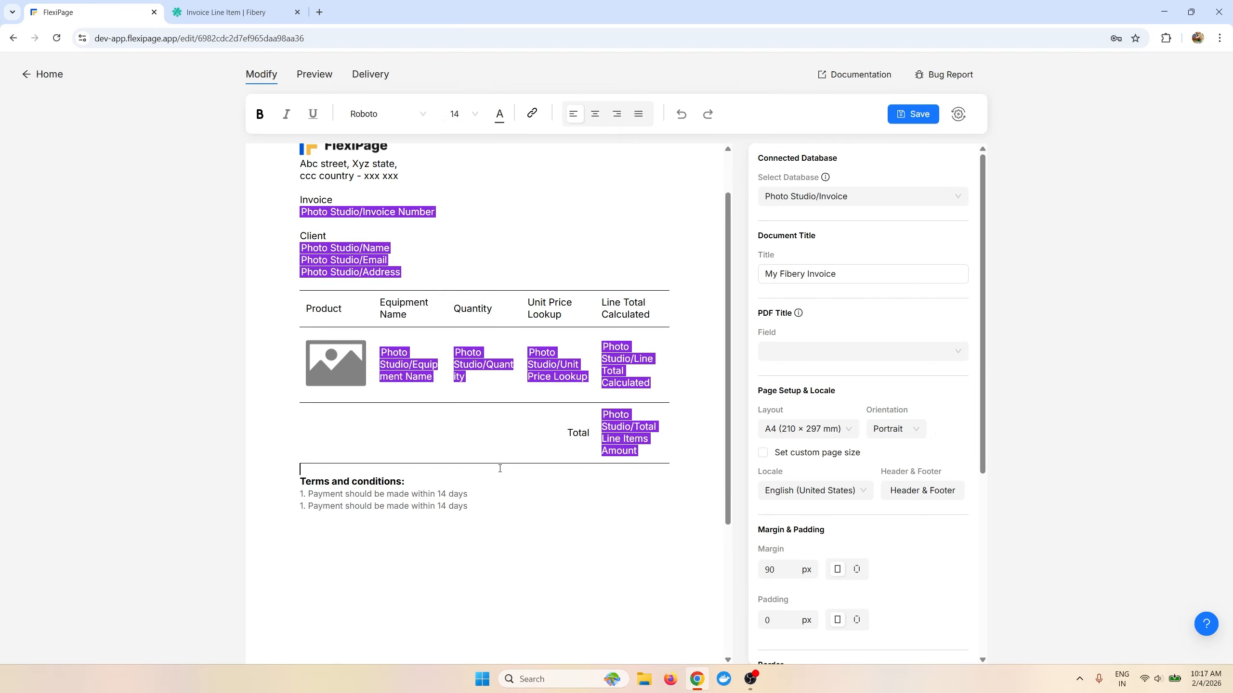
# Step: Save the template and preview the generated invoice through to the terms and conditions
pyautogui.scroll(1, 601, 330)
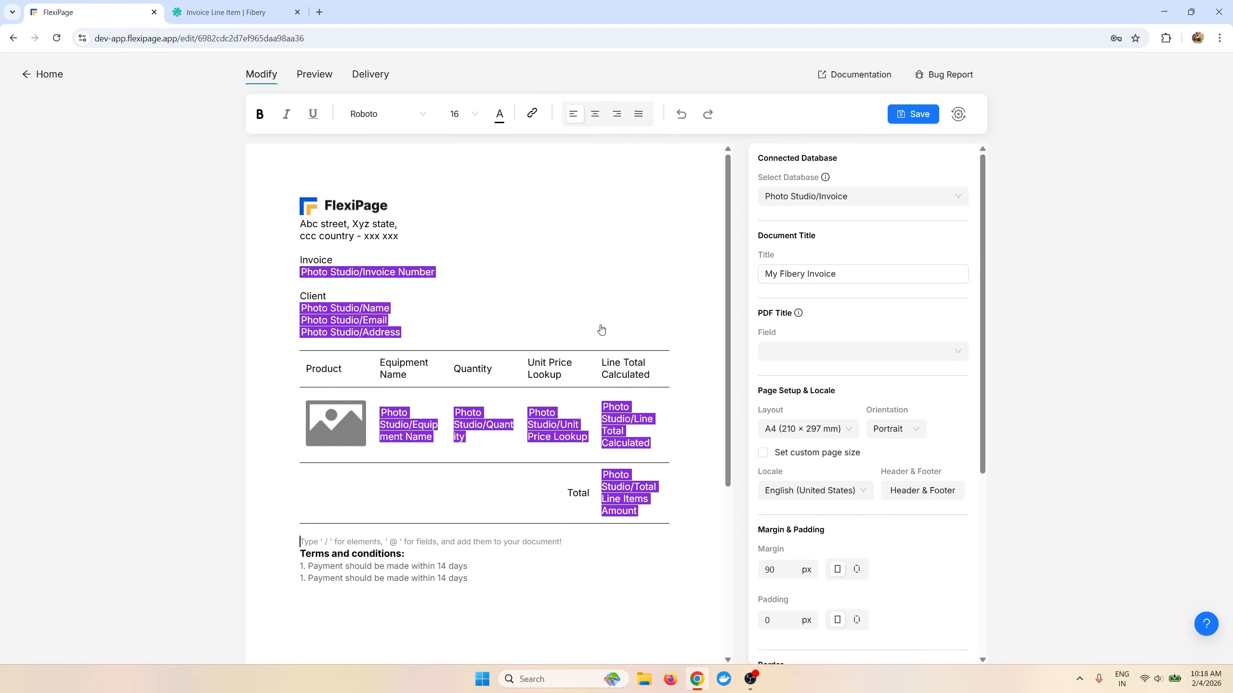
pyautogui.click(908, 116)
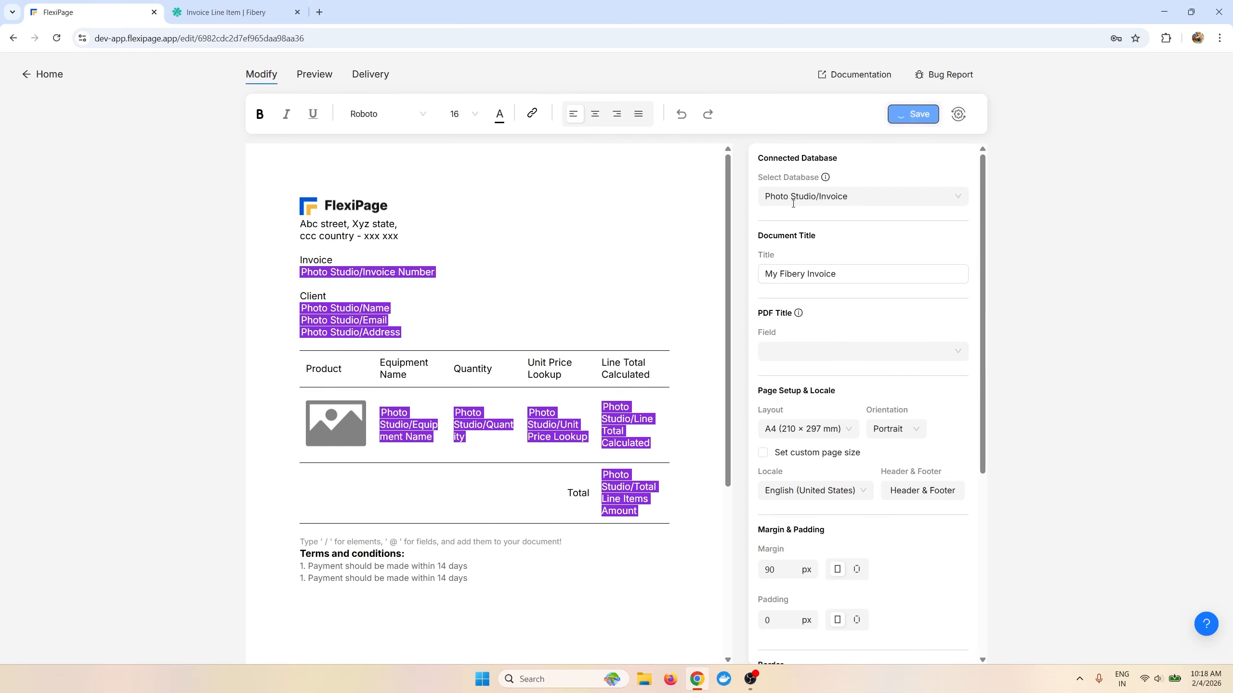
pyautogui.click(324, 83)
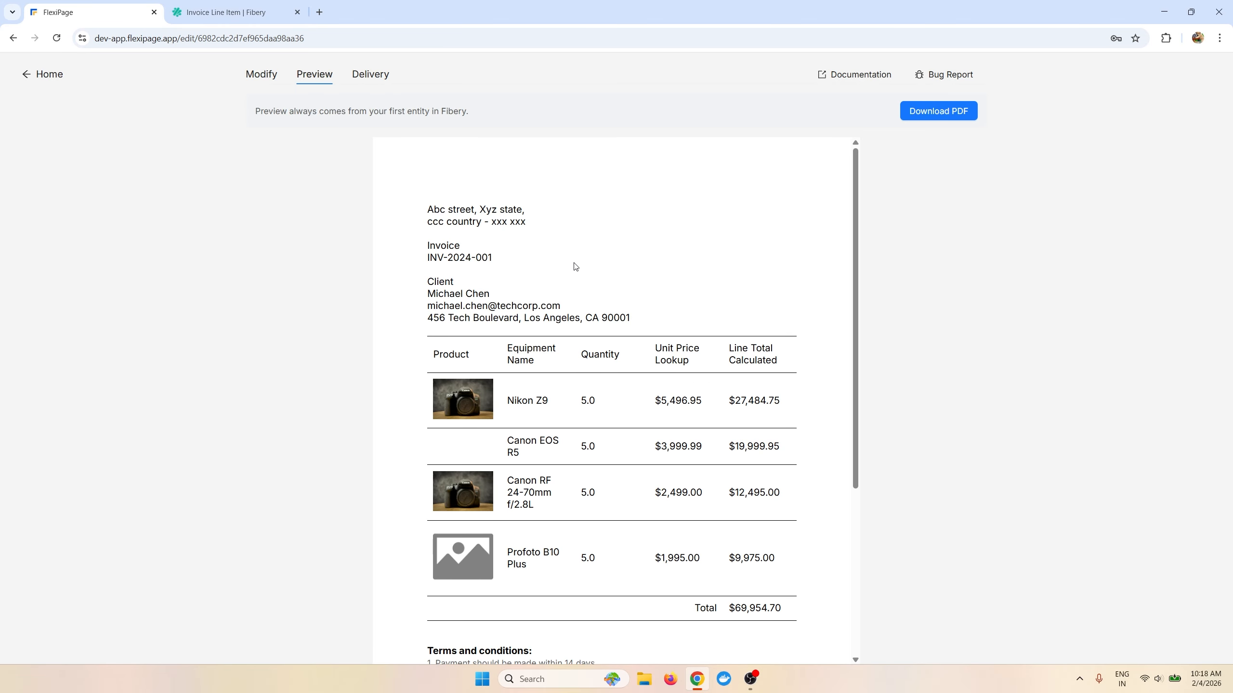
pyautogui.scroll(-5, 573, 262)
pyautogui.scroll(5, 574, 263)
pyautogui.scroll(-3, 572, 263)
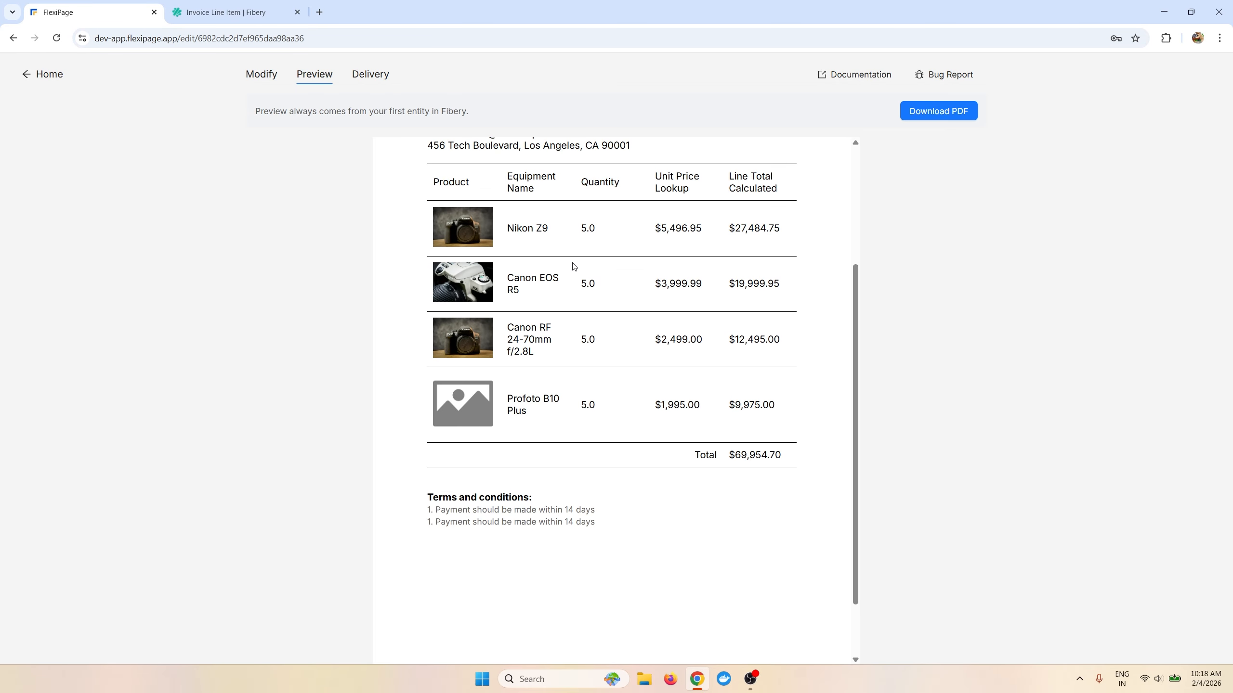
pyautogui.scroll(3, 574, 266)
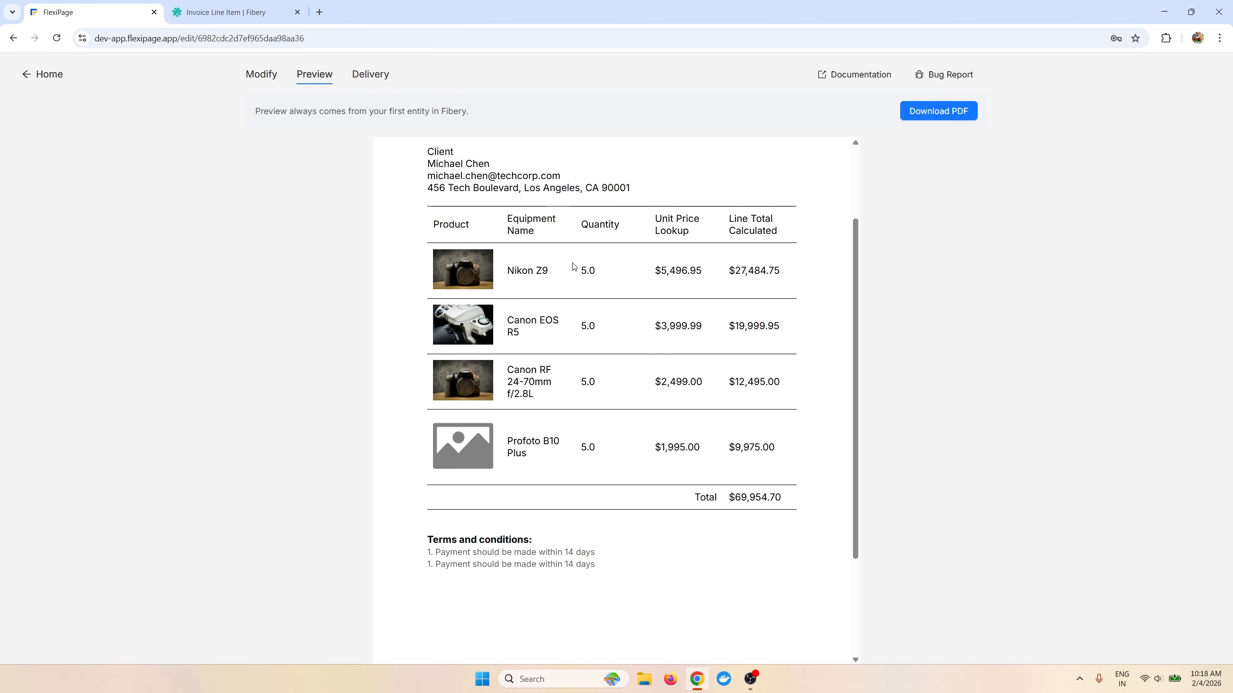
# Step: Back in the template, set the two company address lines to colour #535353 and font size 14, and save
pyautogui.click(264, 72)
pyautogui.moveTo(401, 237); pyautogui.dragTo(300, 224)
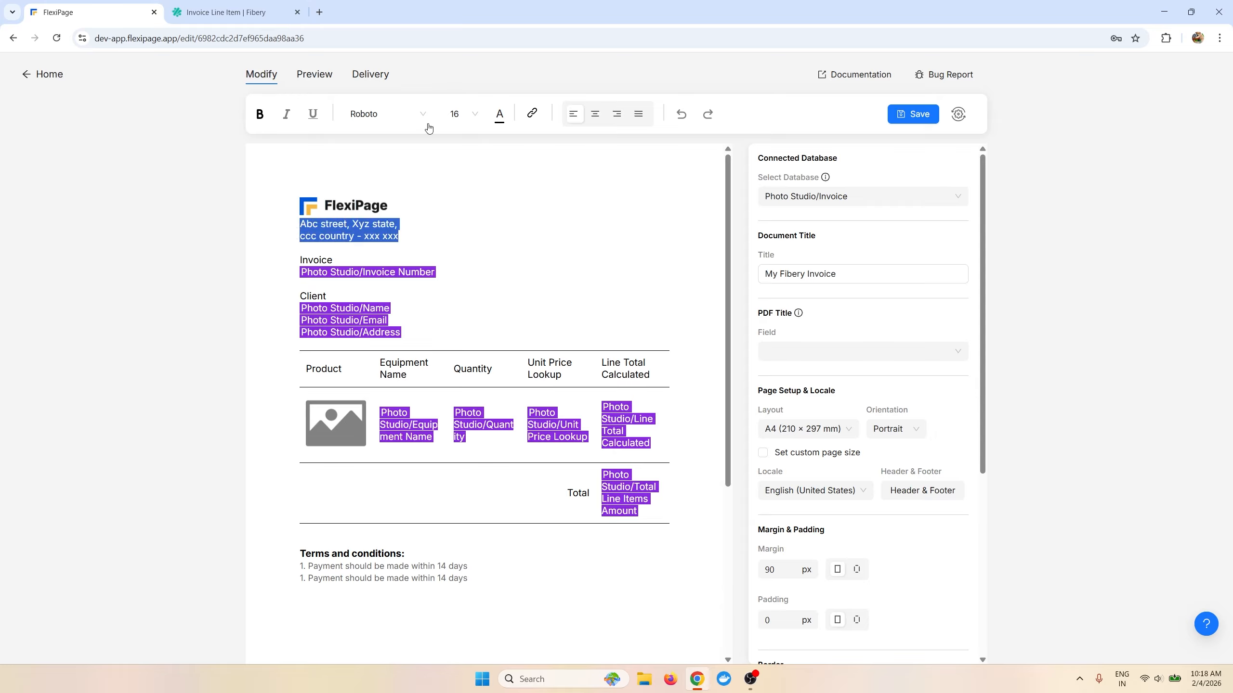
pyautogui.click(499, 115)
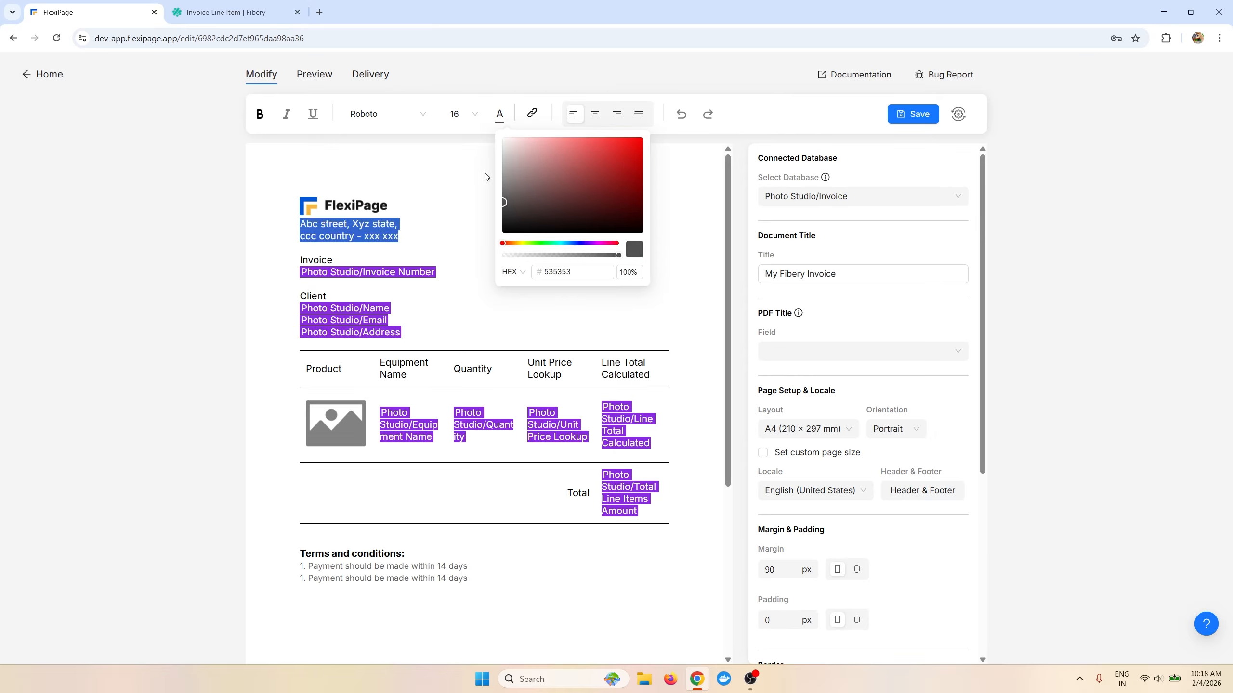
pyautogui.click(463, 115)
pyautogui.click(464, 164)
pyautogui.click(413, 251)
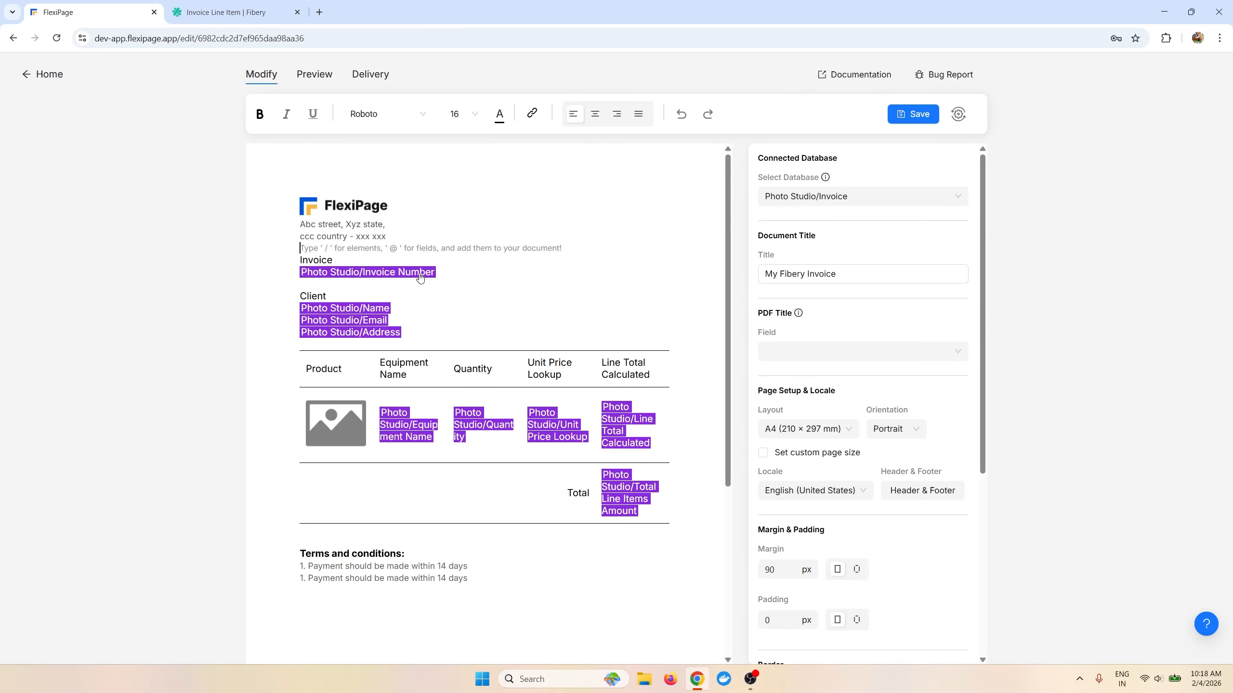
pyautogui.click(910, 119)
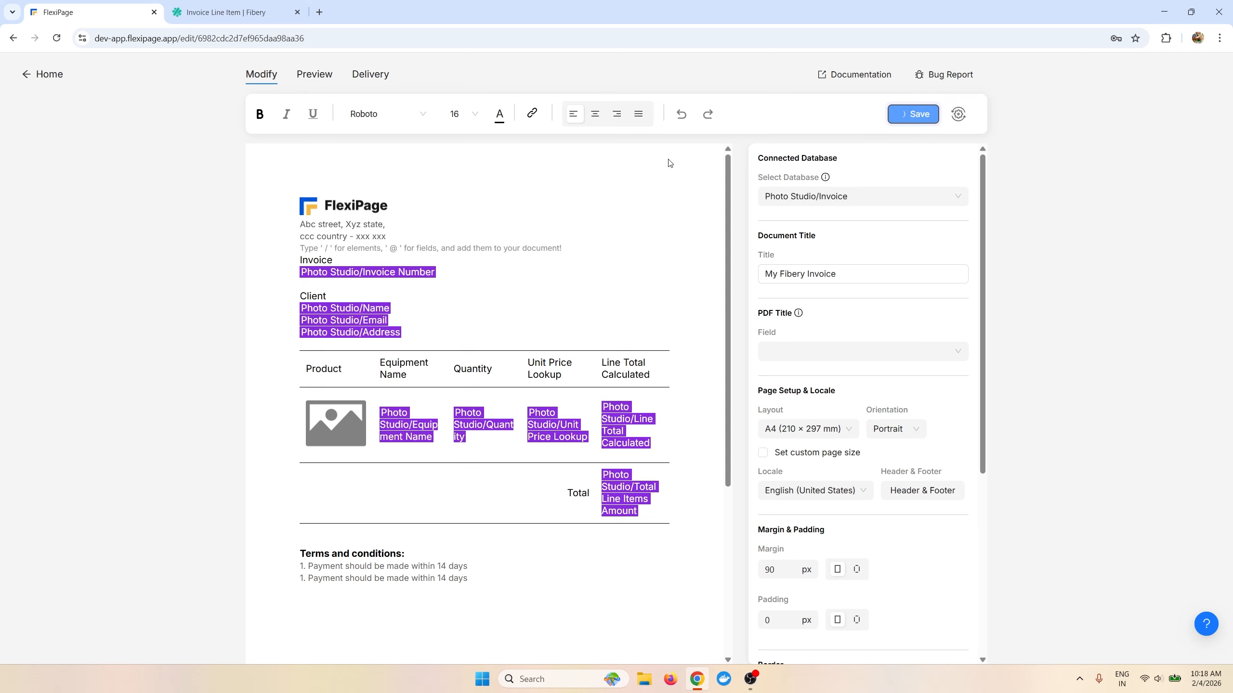
# Step: Insert a two-column layout on a new line between the invoice number field and the Client section
pyautogui.click(468, 284)
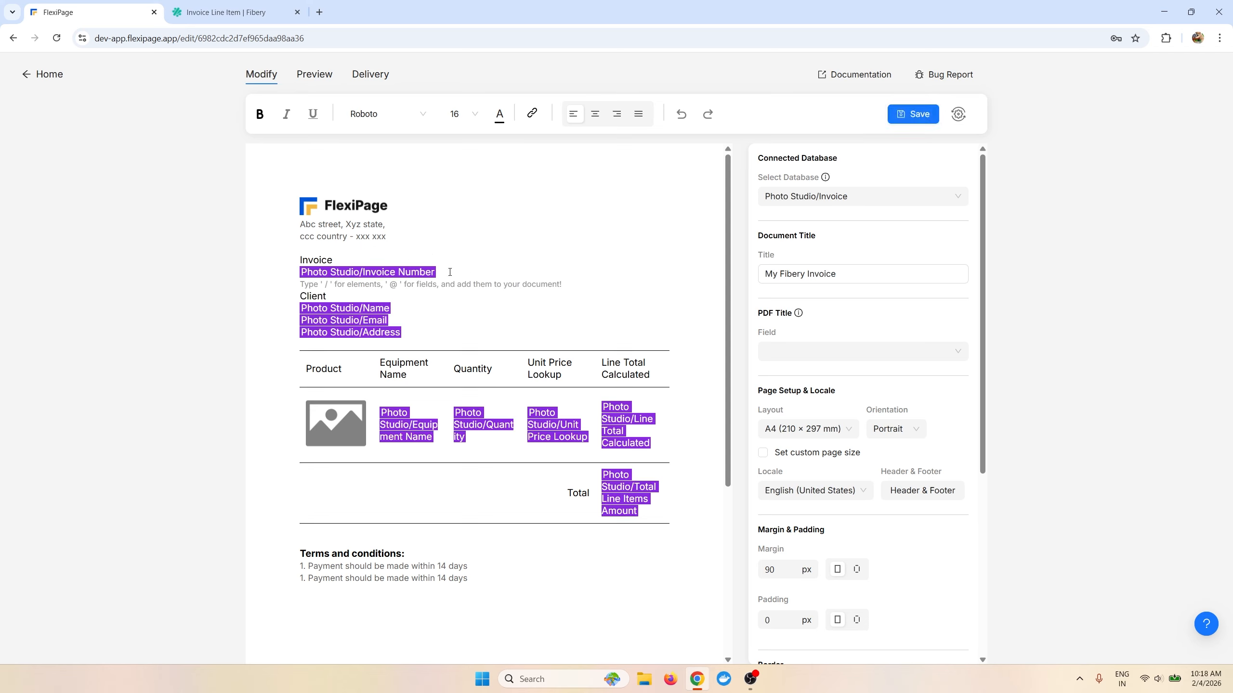
pyautogui.click(462, 245)
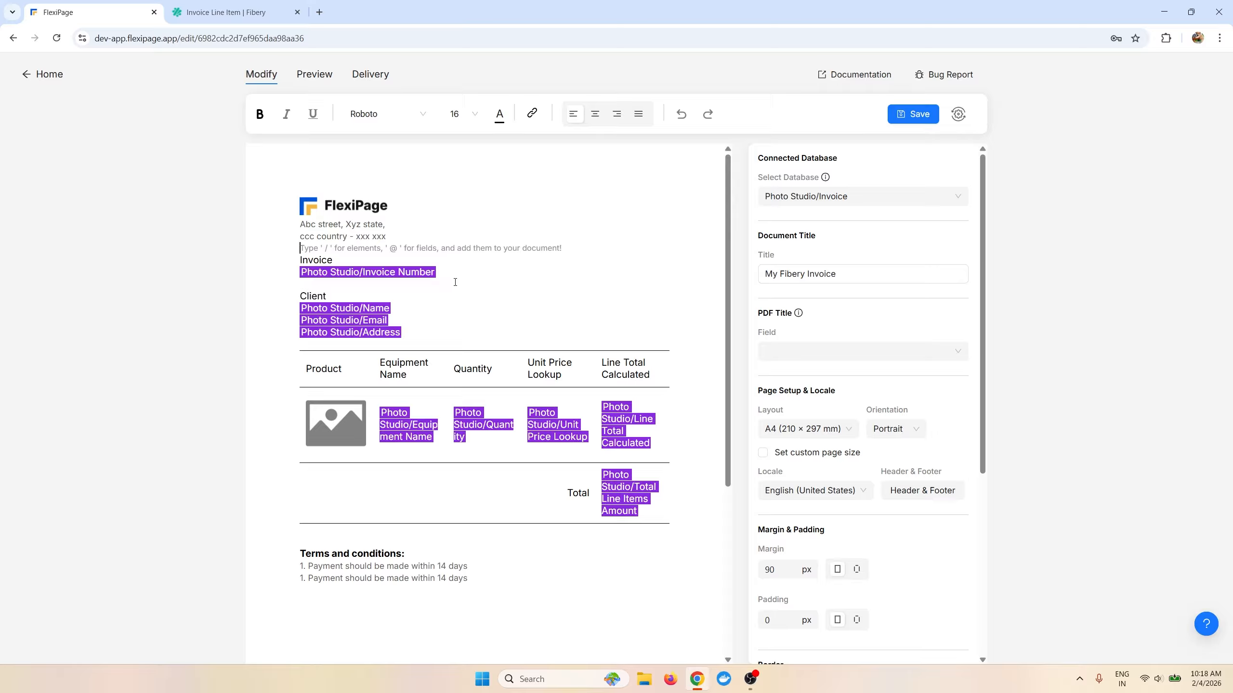
pyautogui.click(455, 282)
pyautogui.press('Return')
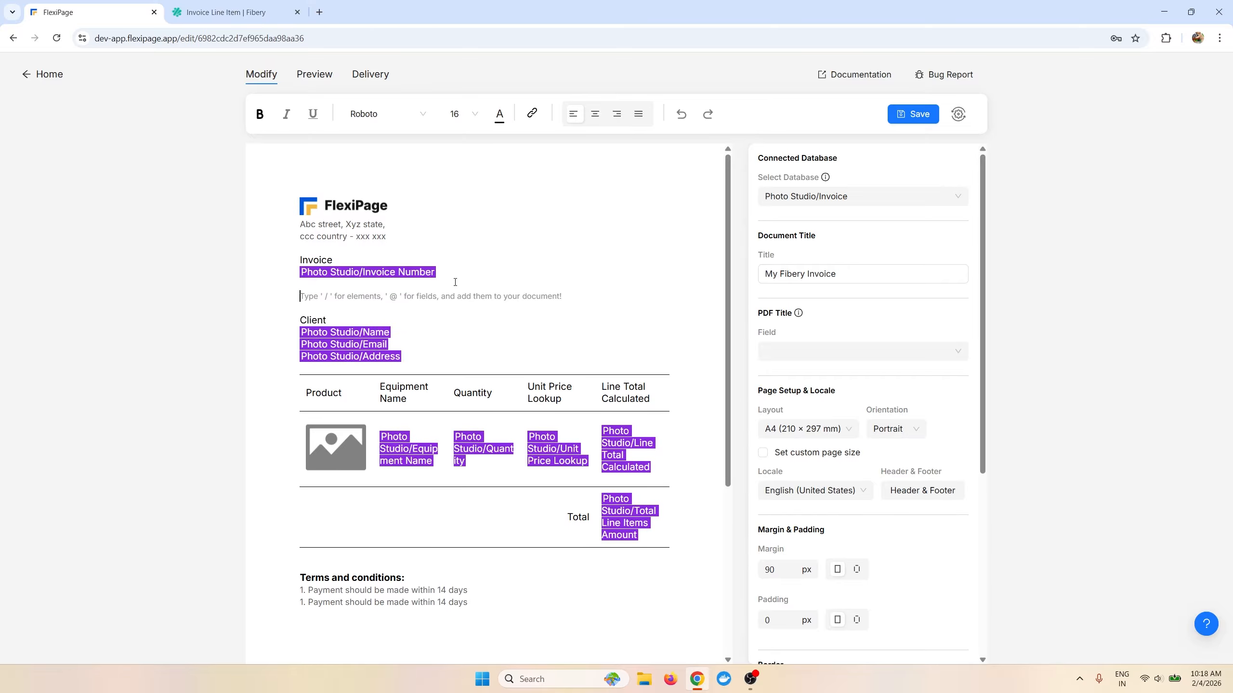
pyautogui.write('/col')
pyautogui.press('Return')
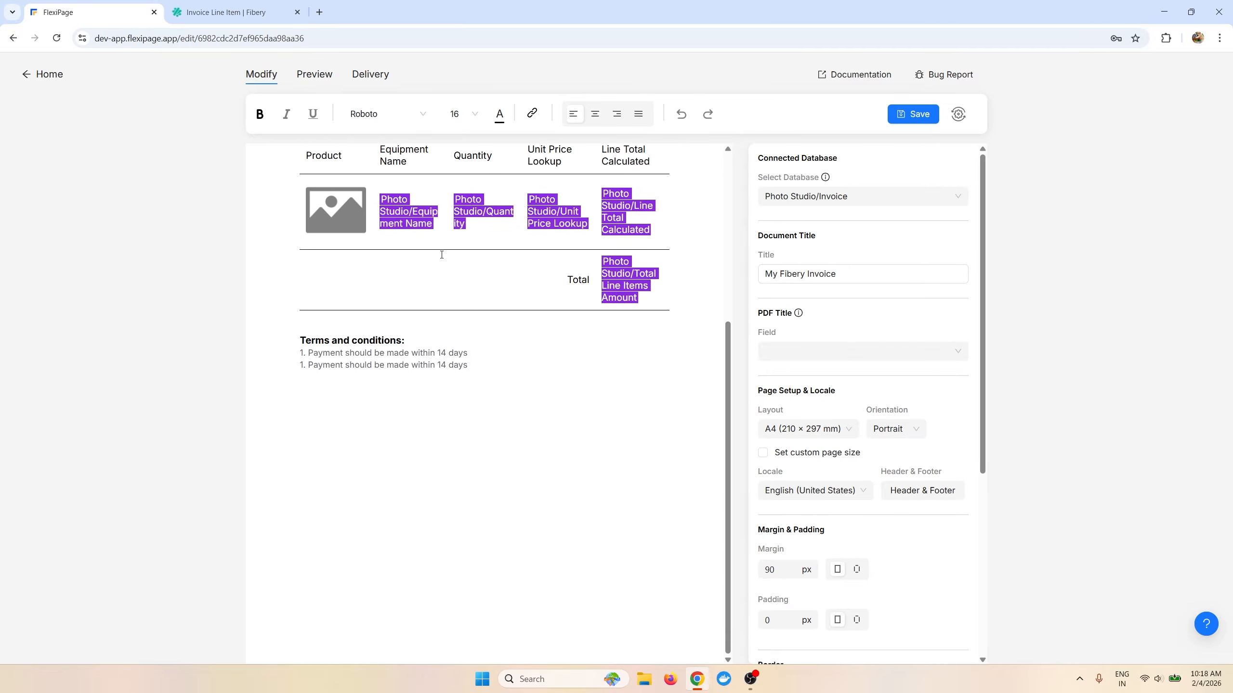
# Step: Move the FlexiPage logo and company address lines into the first cell of the two-column layout
pyautogui.moveTo(402, 240); pyautogui.dragTo(289, 203)
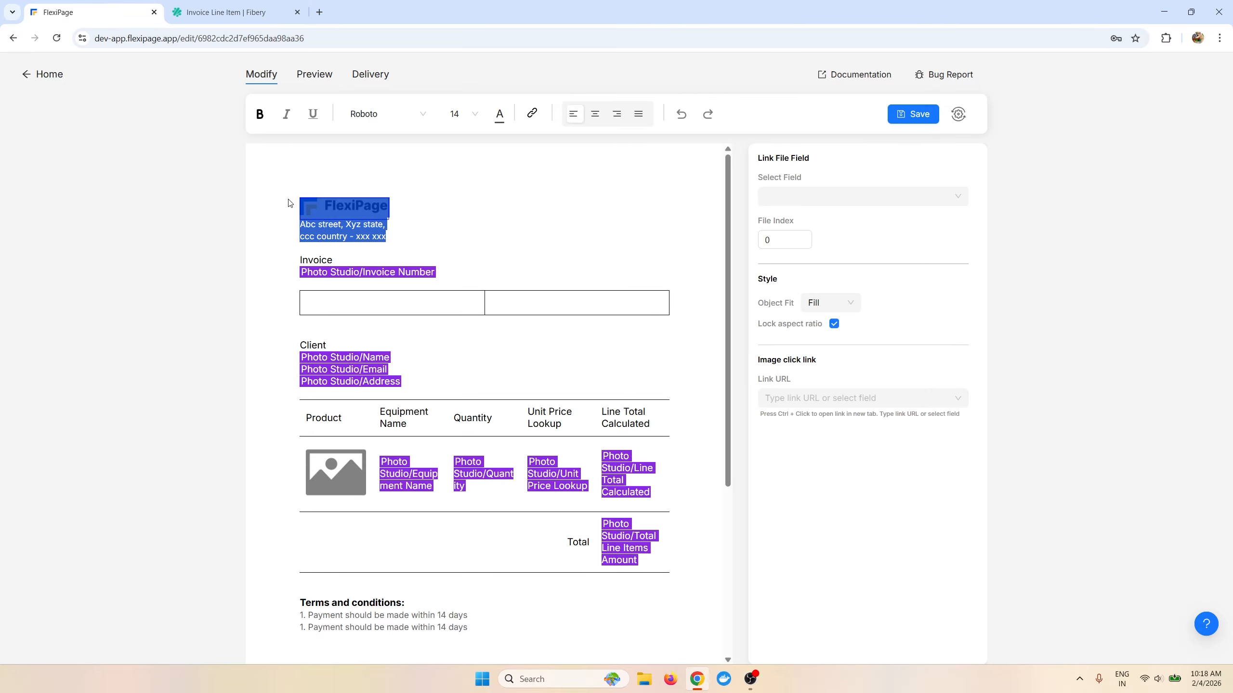
pyautogui.hotkey('ctrl', 'x')
pyautogui.click(457, 271)
pyautogui.hotkey('ctrl', 'v')
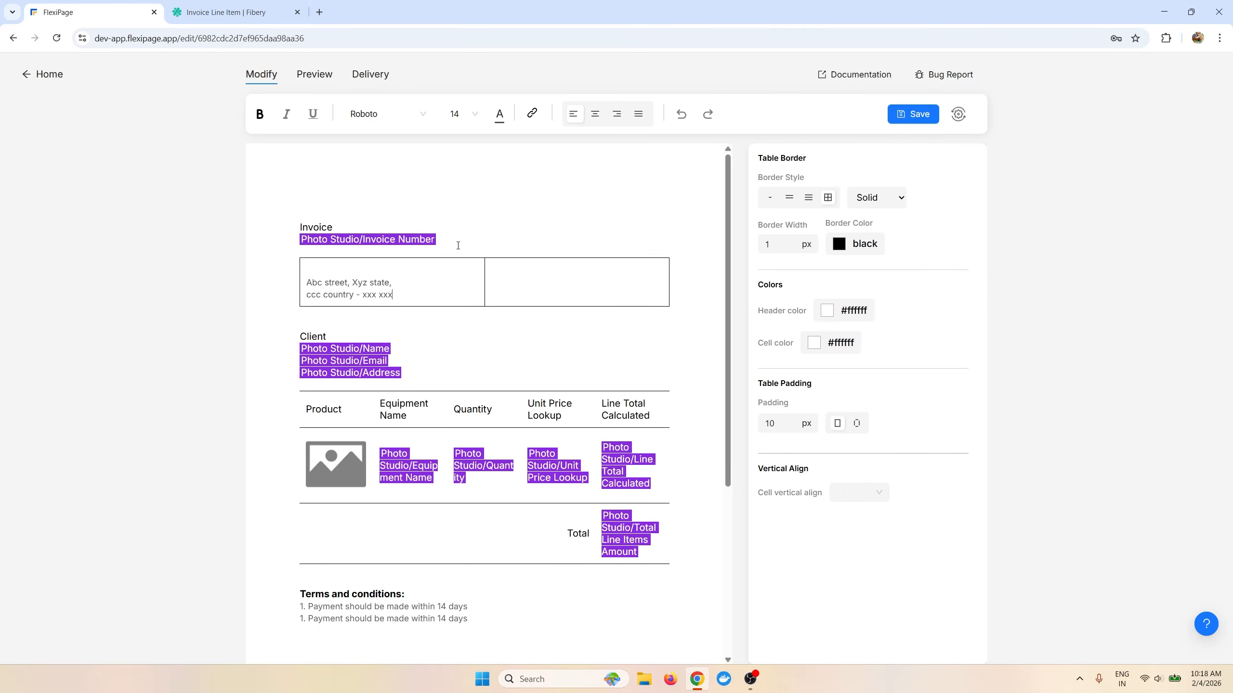
# Step: Move the Invoice label and number field into the second column, right-aligned, and remove excess blank lines above the layout
pyautogui.moveTo(462, 239); pyautogui.dragTo(301, 226)
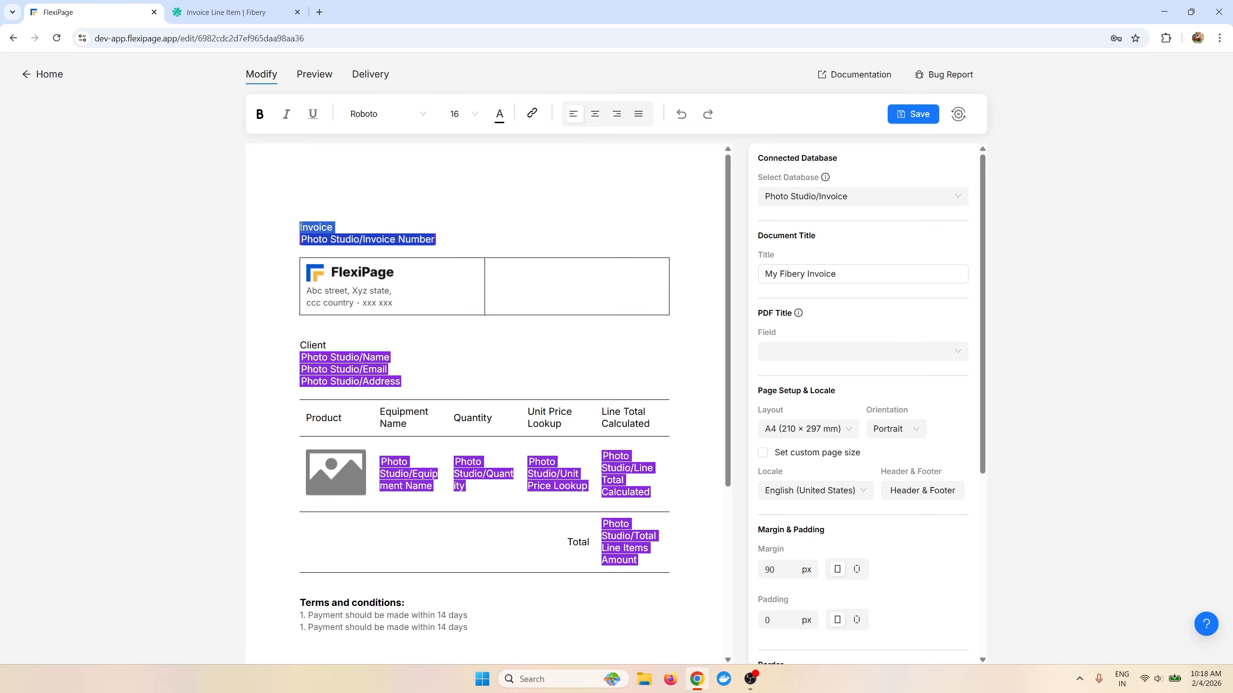
pyautogui.hotkey('ctrl', 'x')
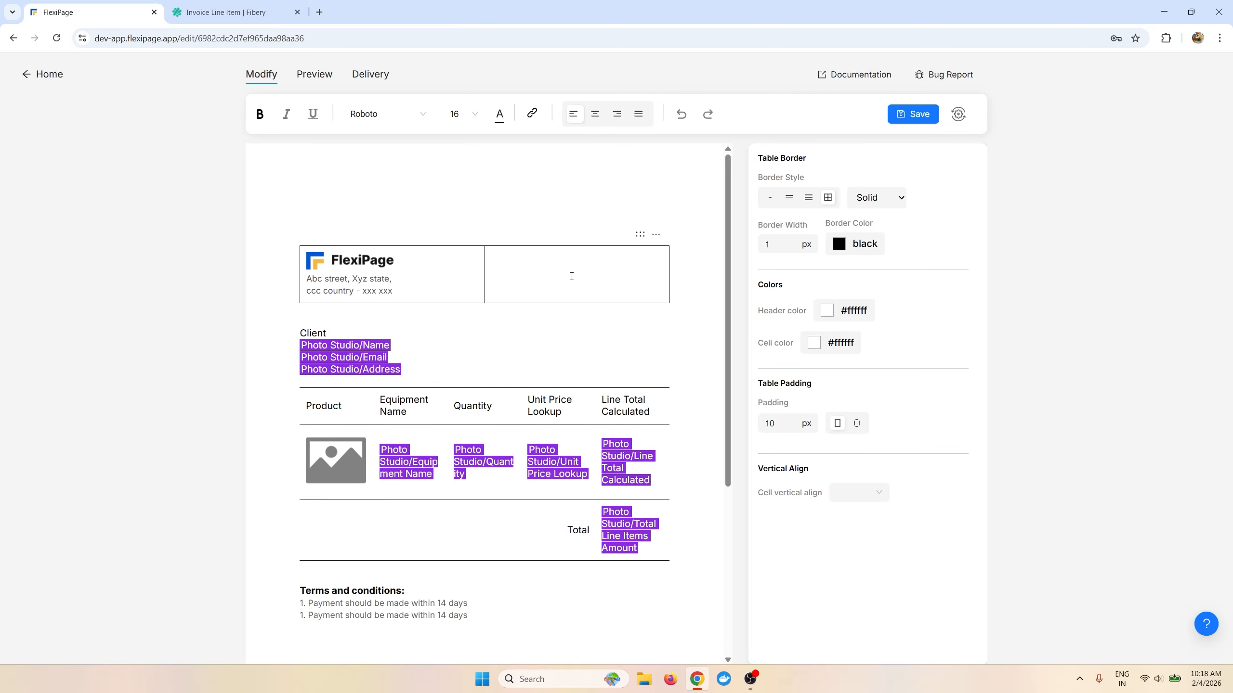
pyautogui.hotkey('ctrl', 'v')
pyautogui.click(617, 113)
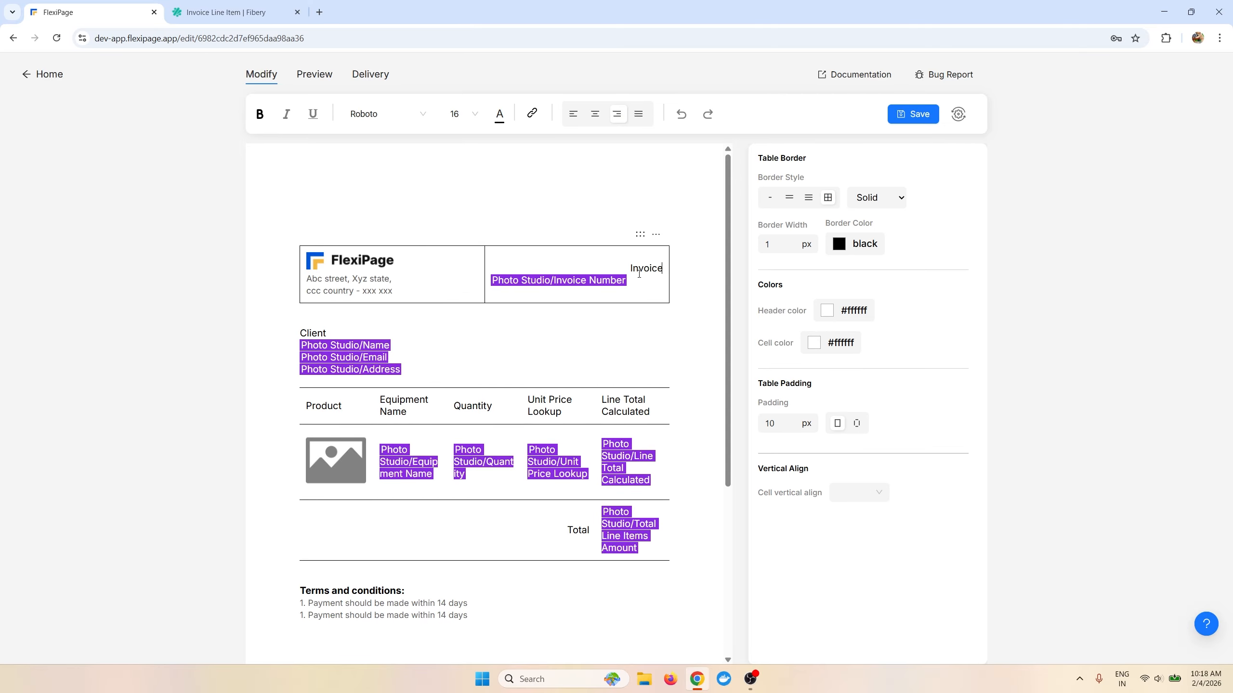
pyautogui.click(393, 228)
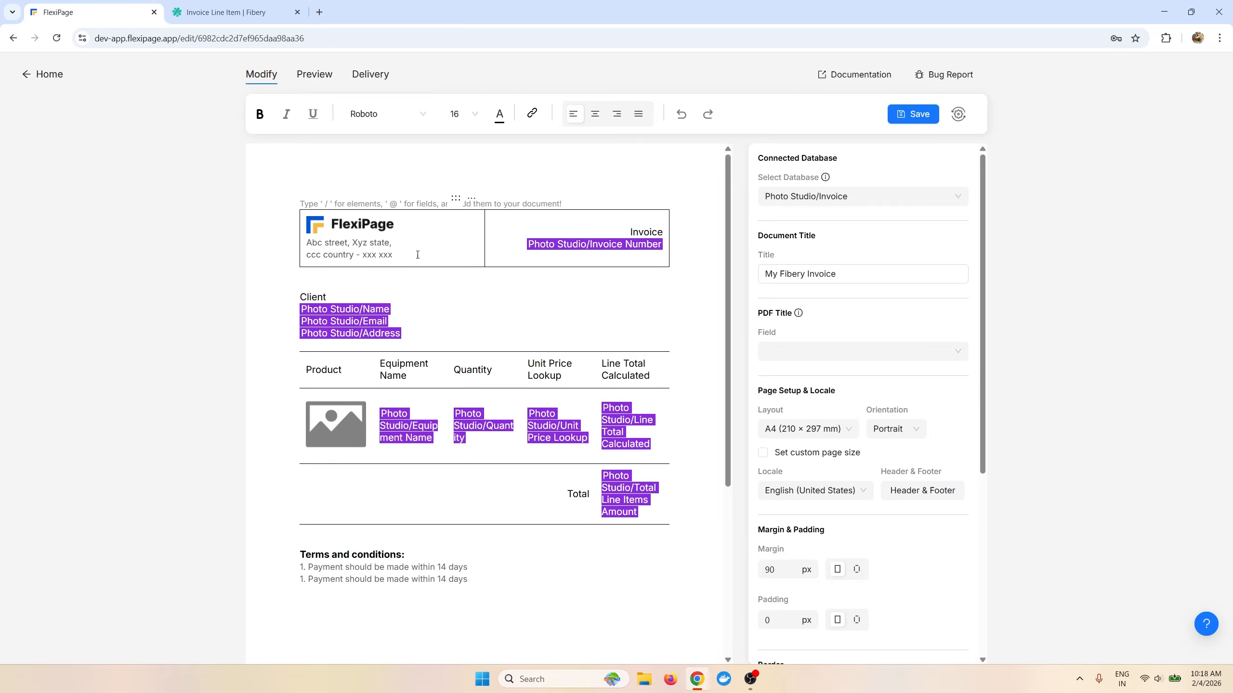
# Step: Remove the border from the two-column header layout and set its padding to 2 px
pyautogui.click(447, 253)
pyautogui.click(771, 201)
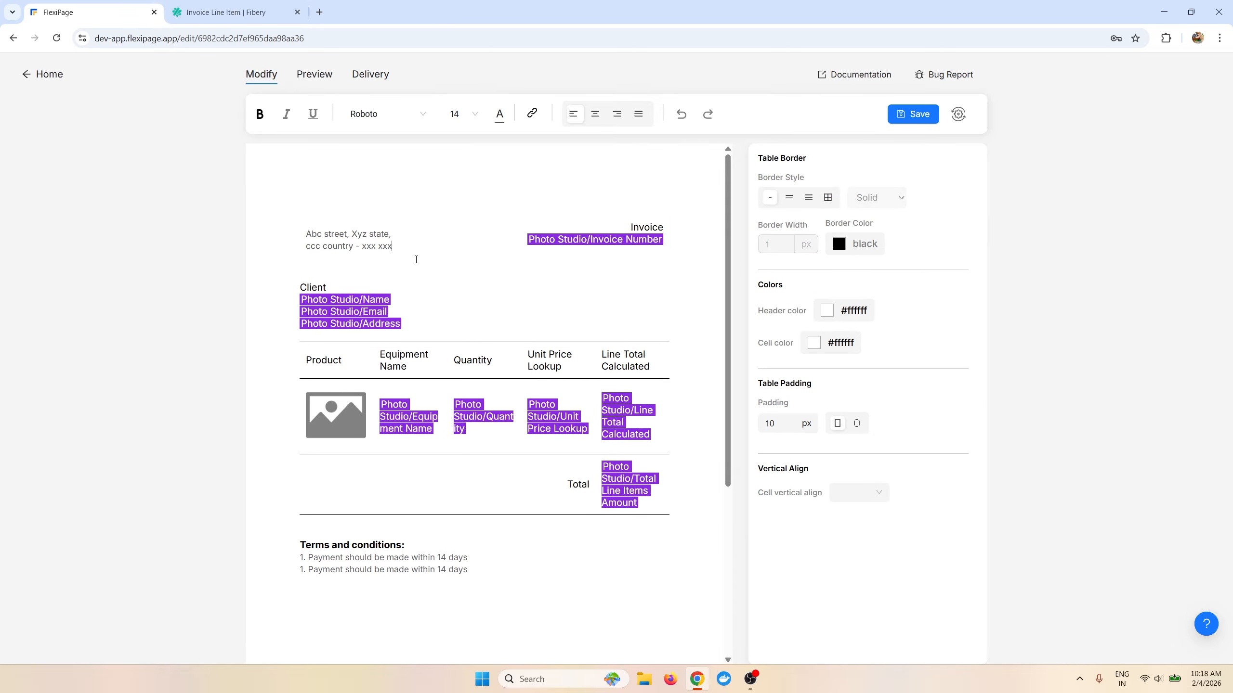
pyautogui.click(417, 244)
pyautogui.click(787, 428)
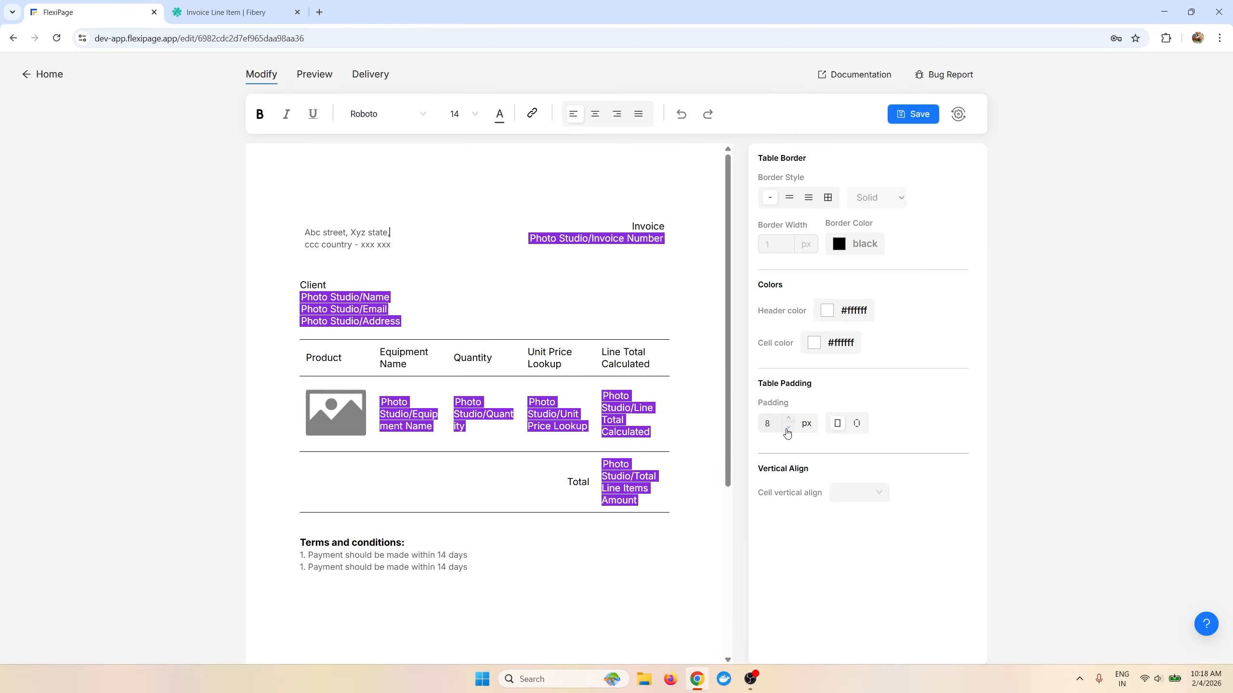
pyautogui.click(788, 428)
pyautogui.click(787, 428)
pyautogui.click(788, 427)
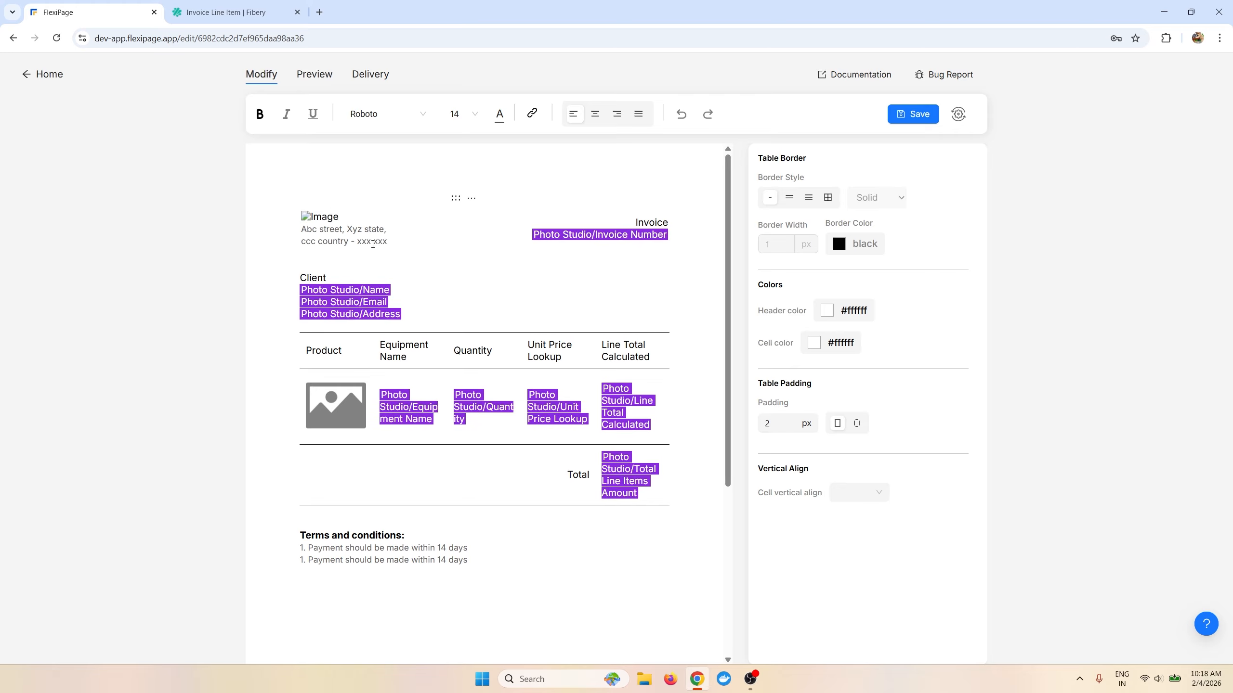
# Step: Save the template, check the rearranged invoice header in the preview, and return to editing
pyautogui.click(439, 255)
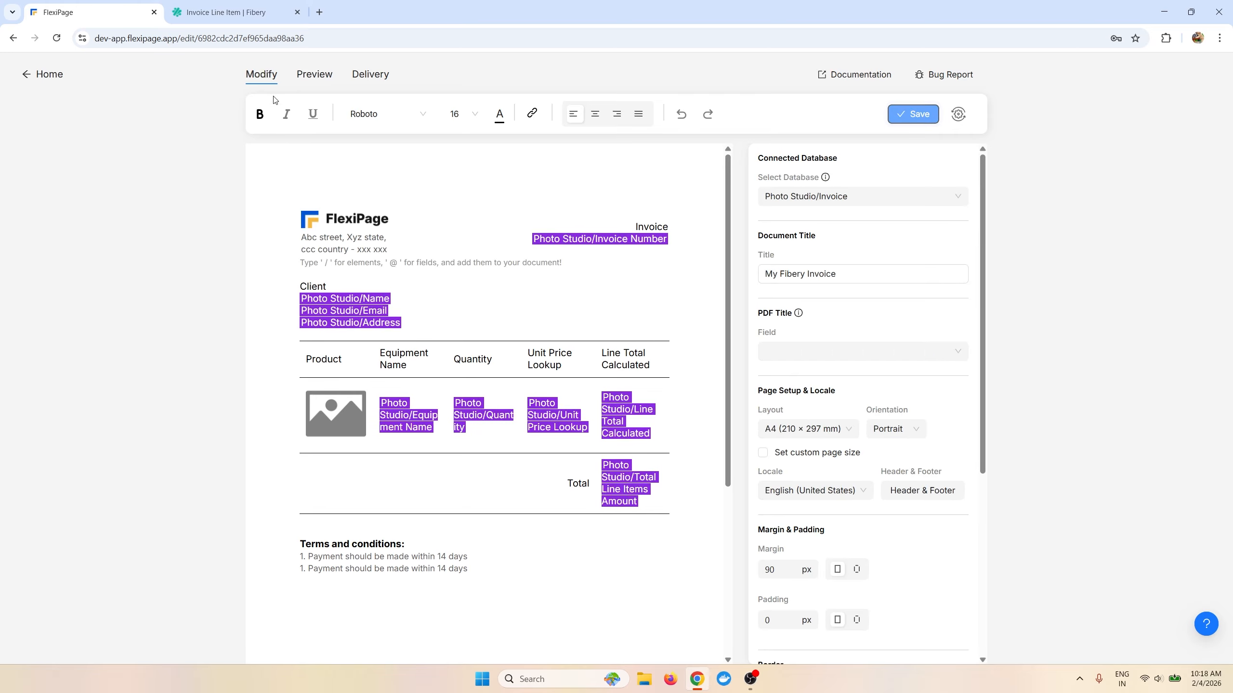
pyautogui.click(313, 77)
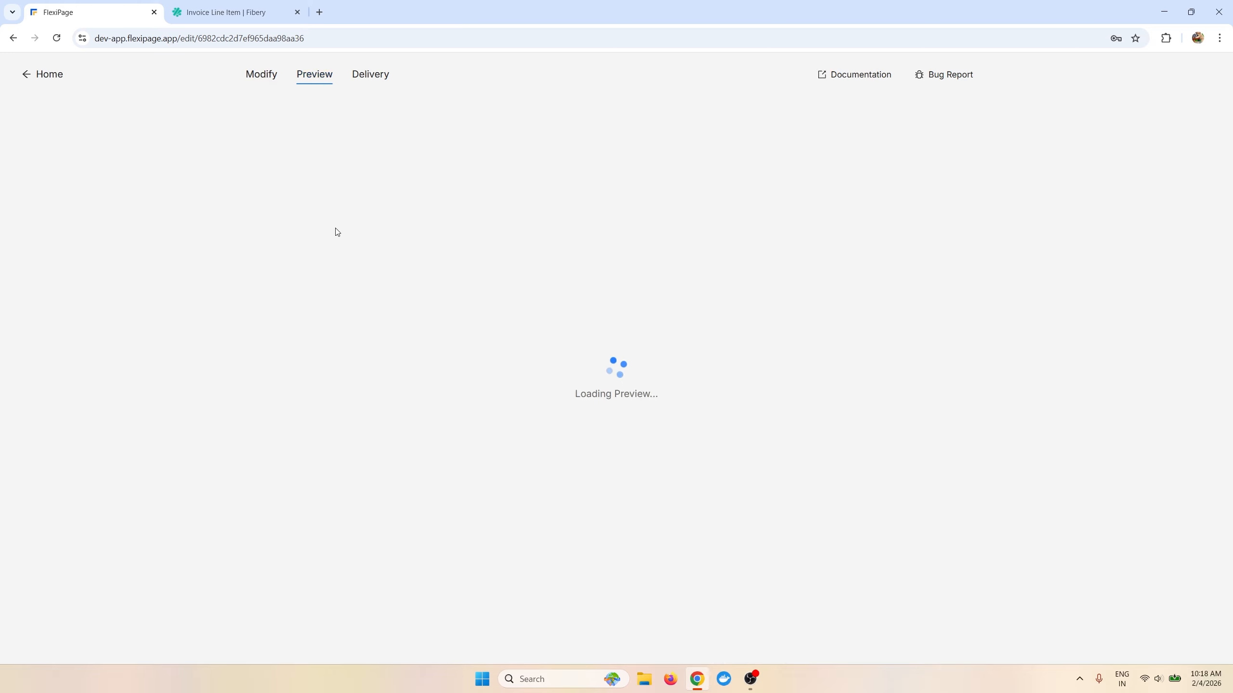
pyautogui.scroll(-3, 582, 245)
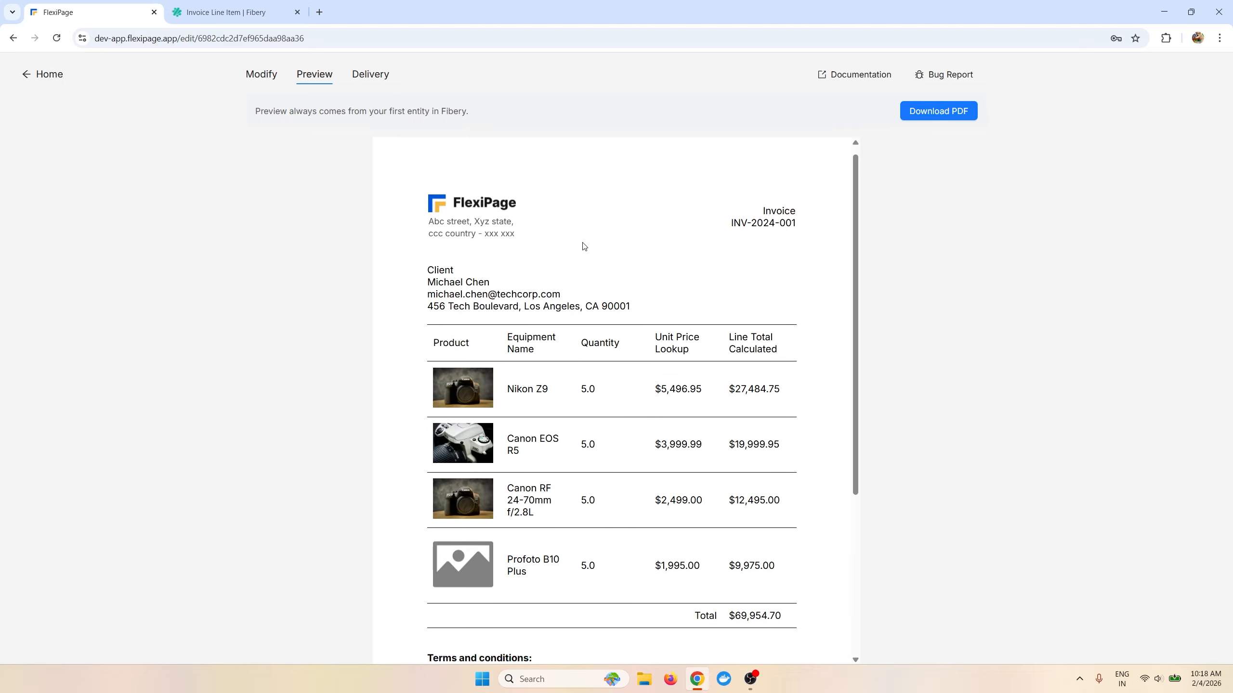
pyautogui.scroll(3, 581, 245)
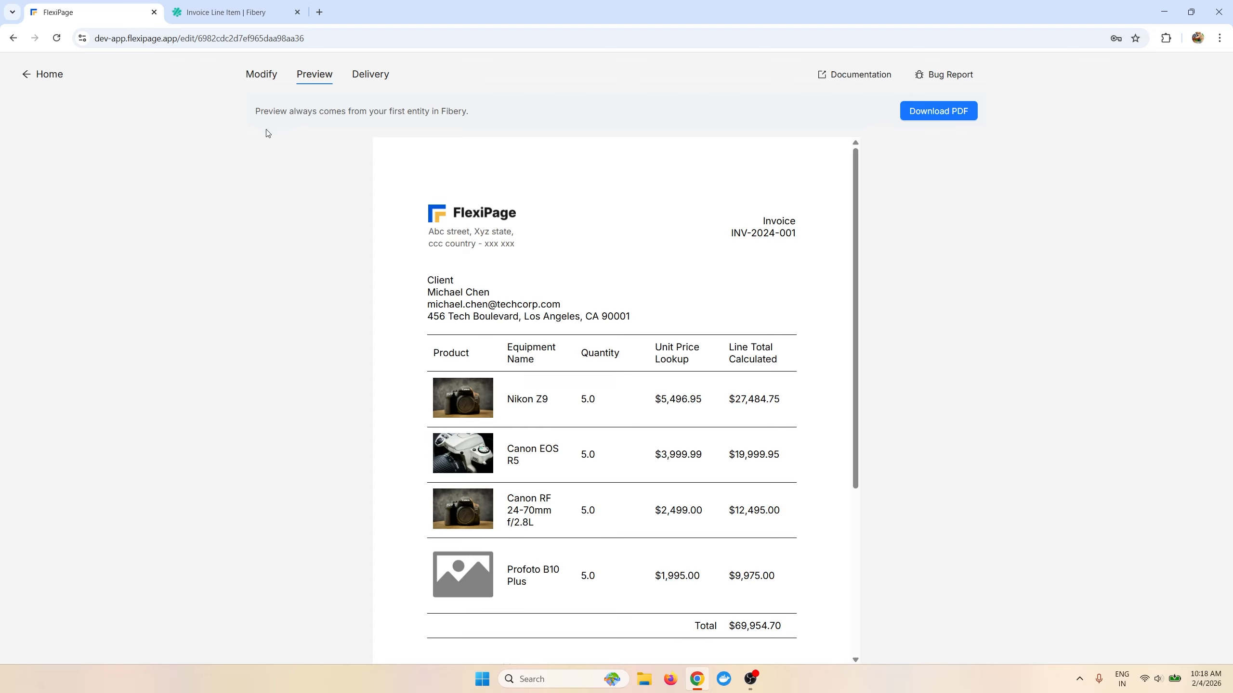
pyautogui.click(262, 76)
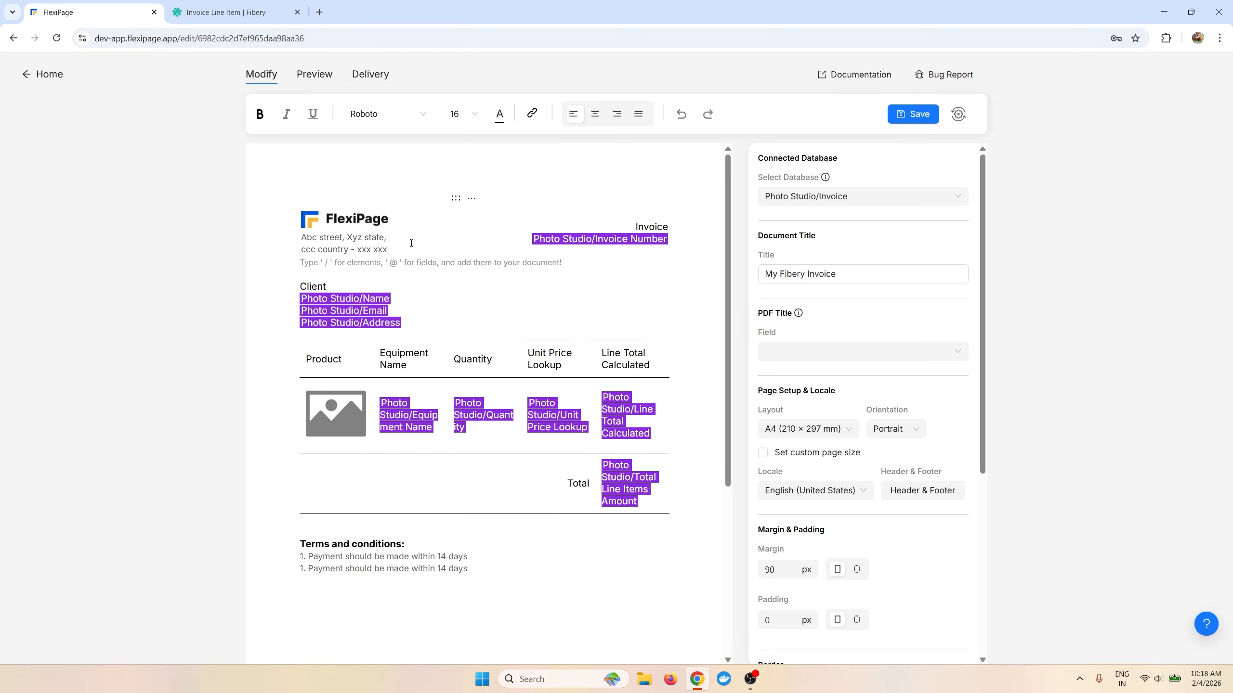
# Step: Switch to Fibery, open the Invoice database, and examine the State options of the first invoice without changing them
pyautogui.click(225, 12)
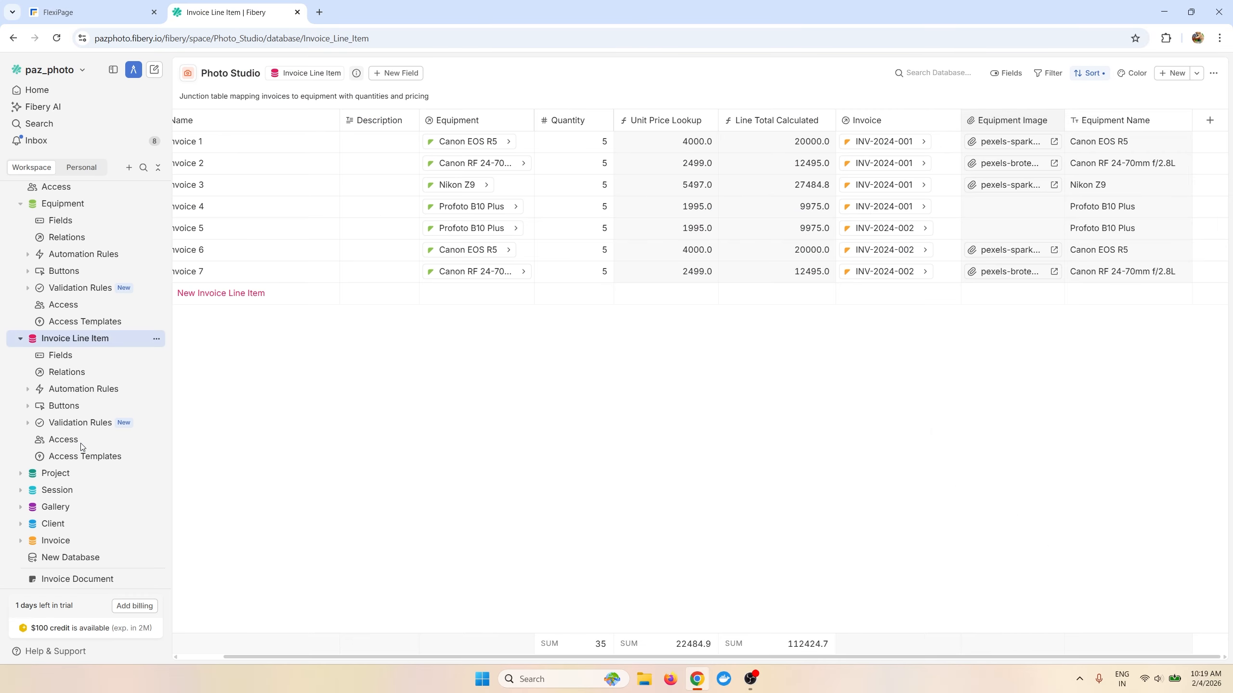
pyautogui.scroll(-3, 81, 443)
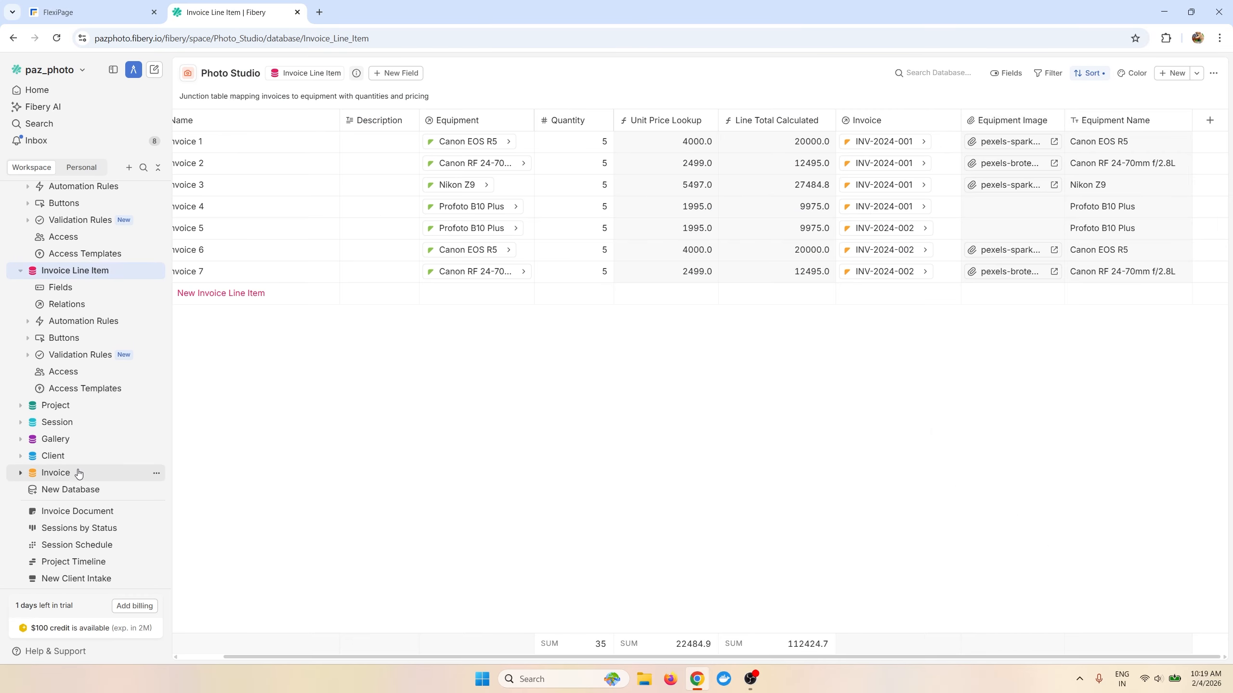
pyautogui.click(79, 473)
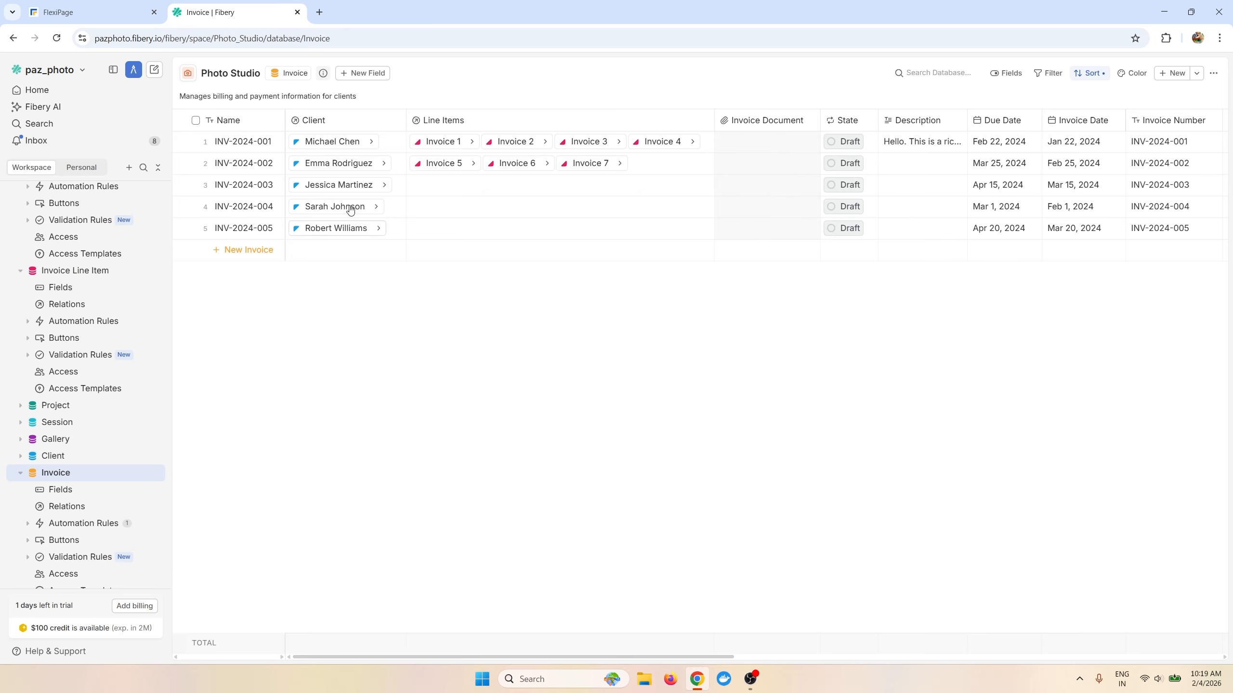
pyautogui.click(874, 147)
pyautogui.click(868, 148)
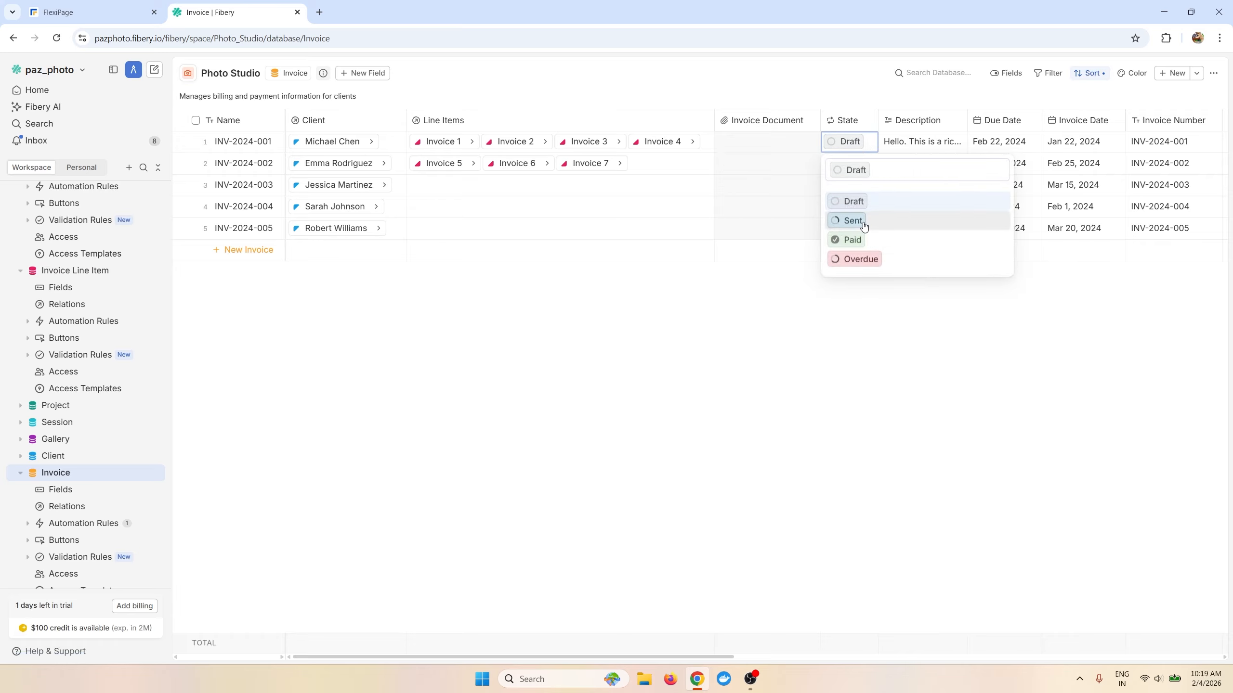
pyautogui.click(753, 154)
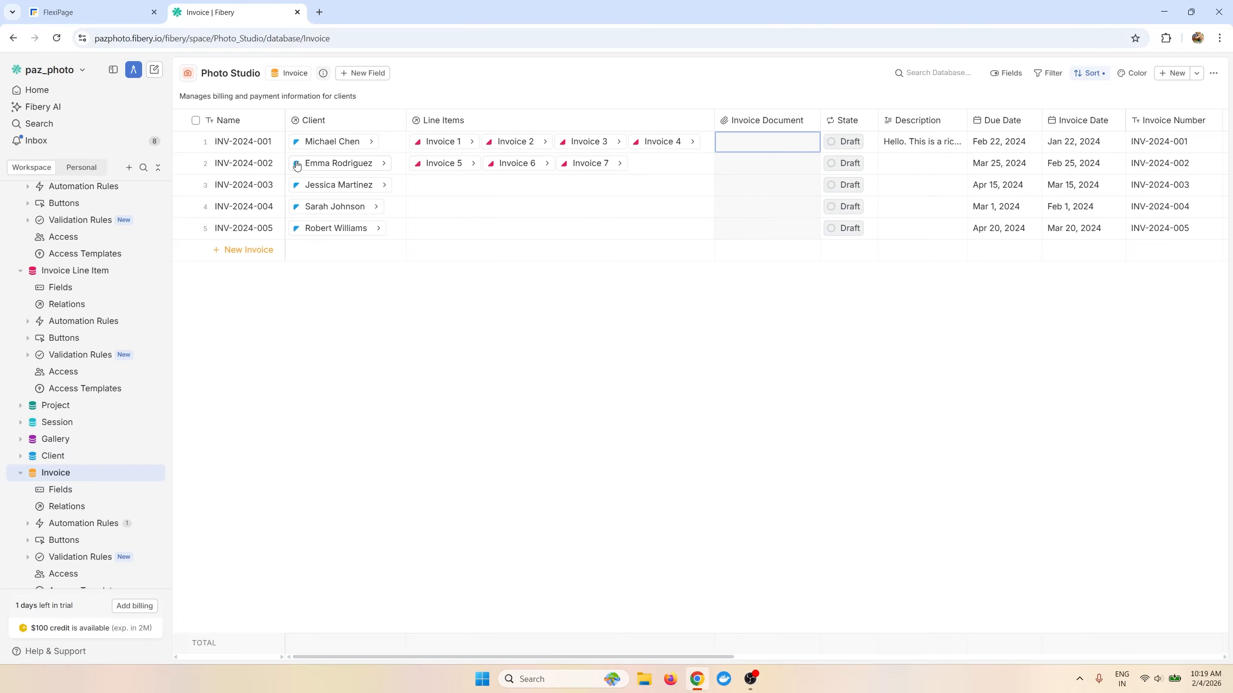
# Step: Switch to FlexiPage and review the template's automation instructions and script
pyautogui.click(98, 5)
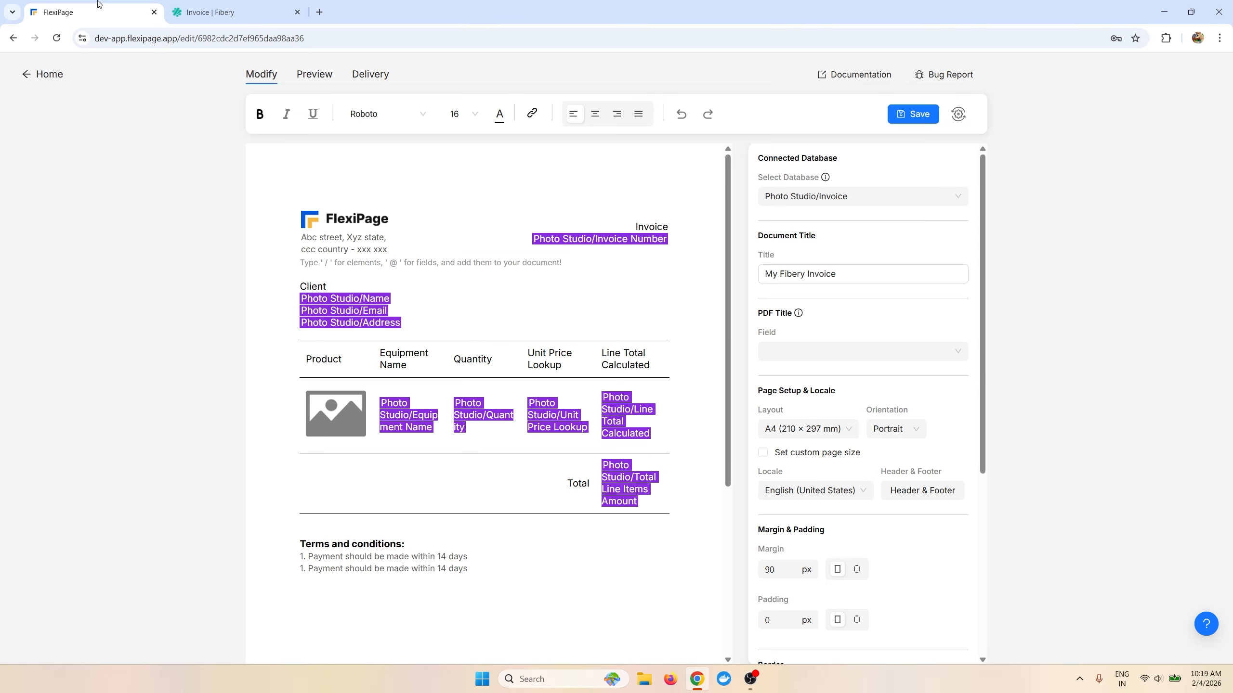
pyautogui.click(958, 113)
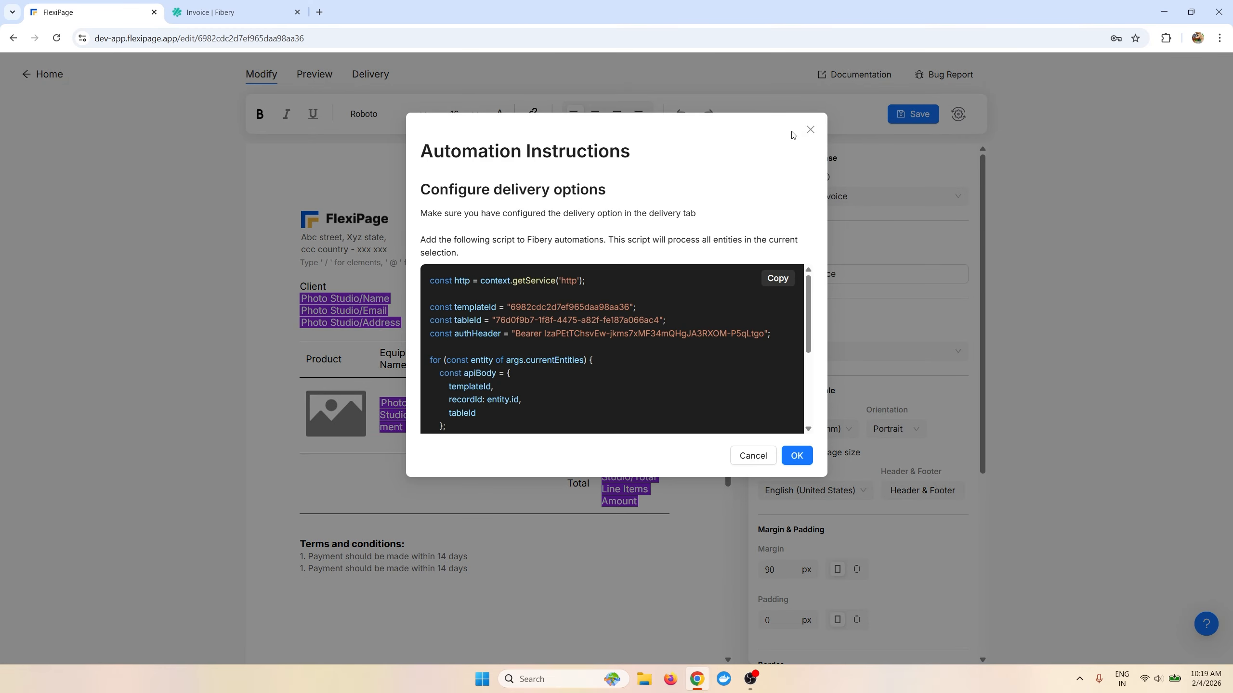
pyautogui.click(813, 132)
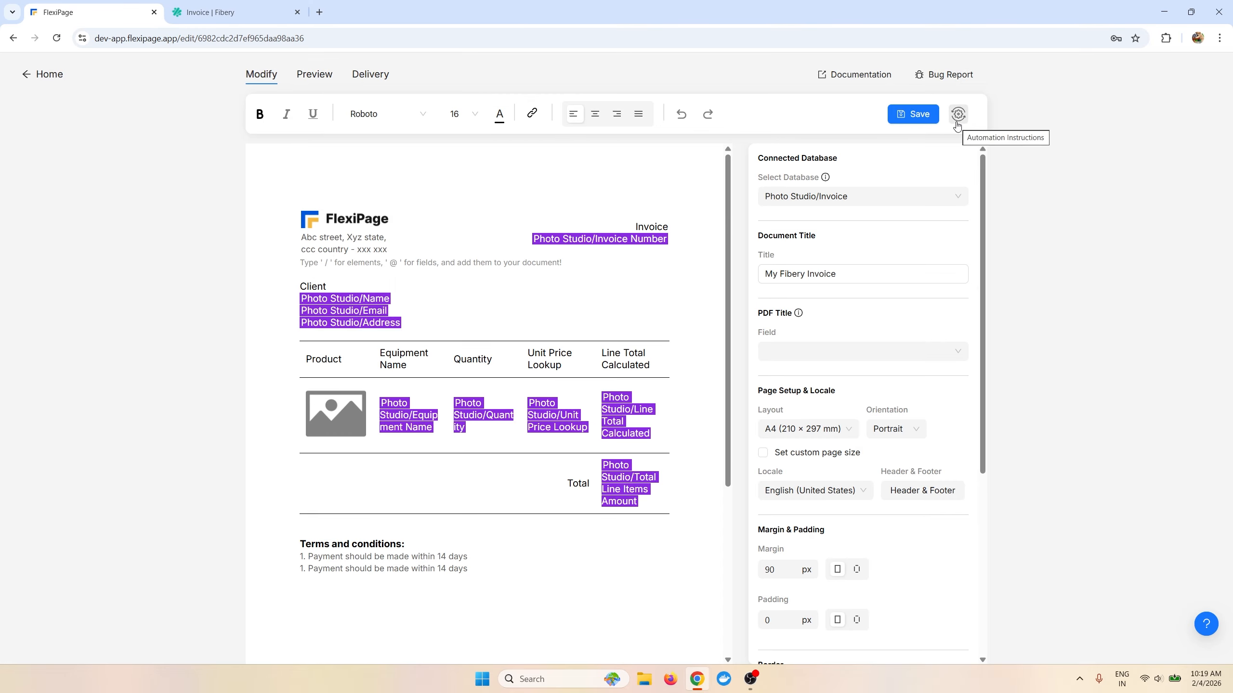
pyautogui.click(958, 116)
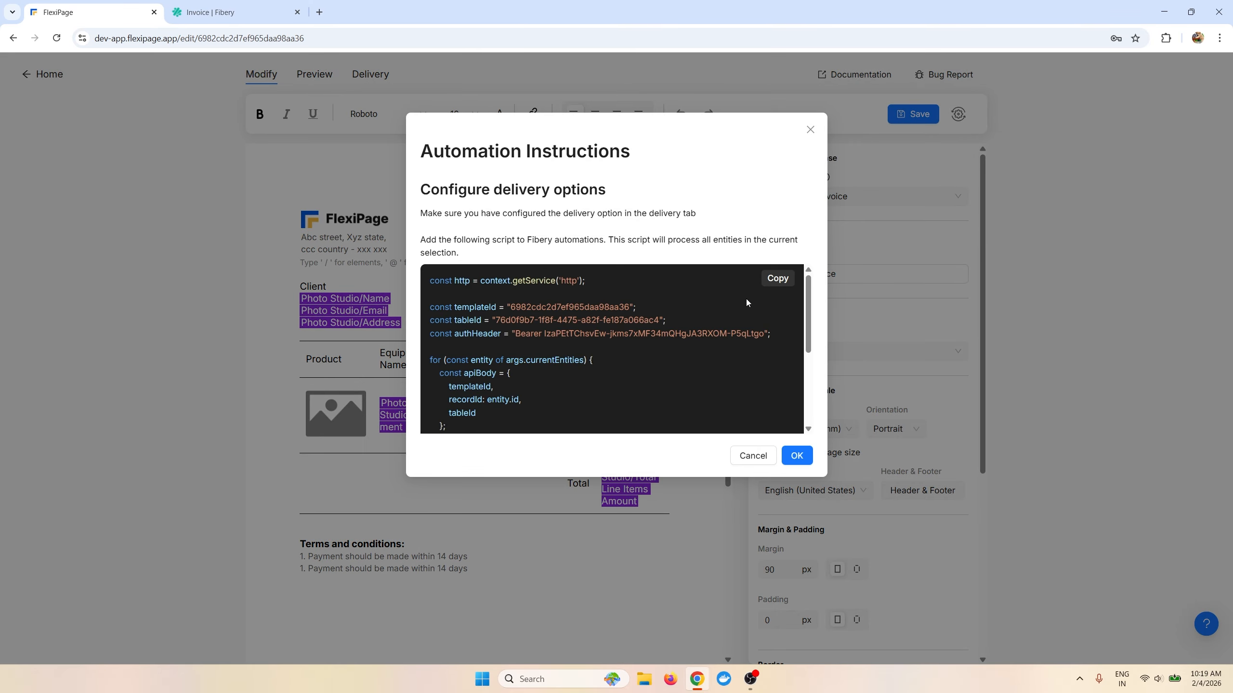
pyautogui.click(771, 280)
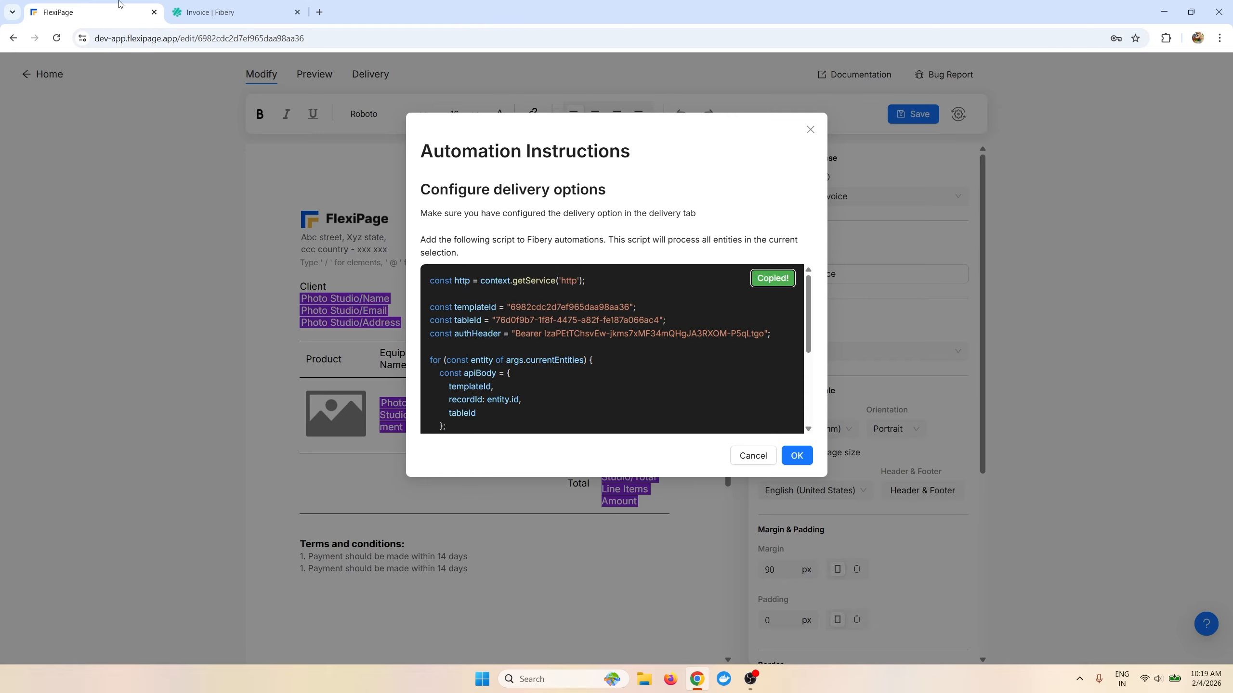
pyautogui.click(214, 4)
pyautogui.click(120, 3)
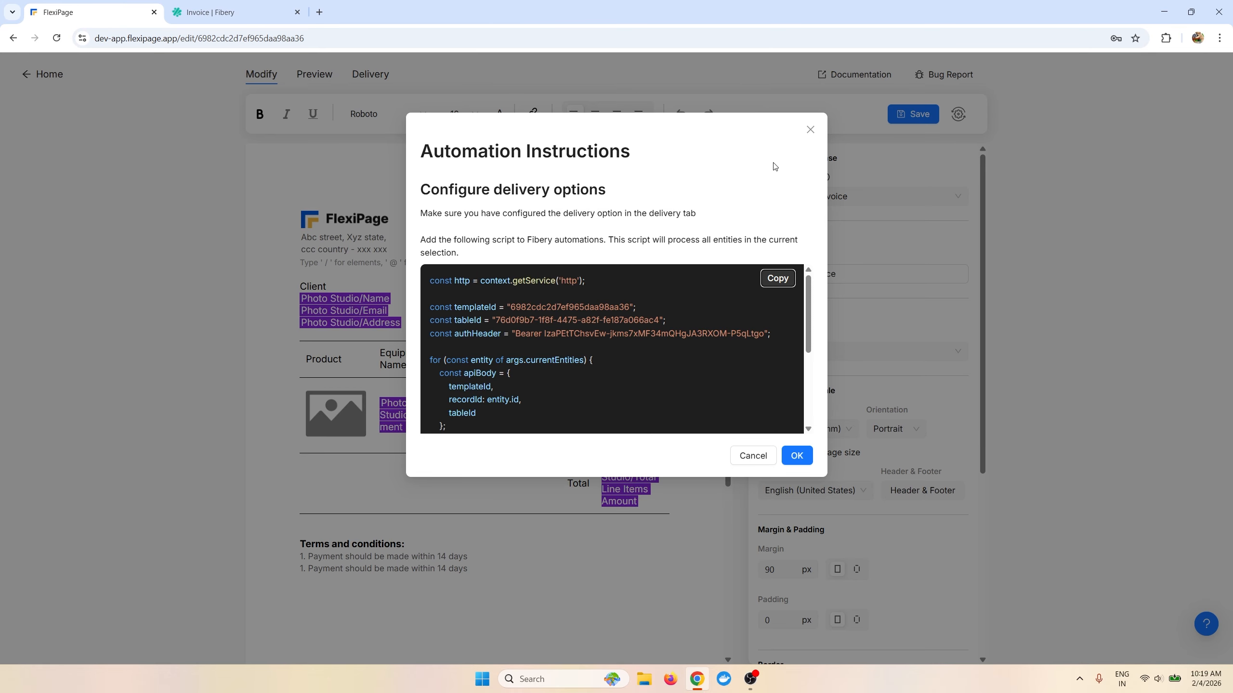
pyautogui.click(809, 130)
# Step: Add an Upload to Attachment Field delivery option targeting Photo Studio/Invoice Document and save the delivery options
pyautogui.click(371, 74)
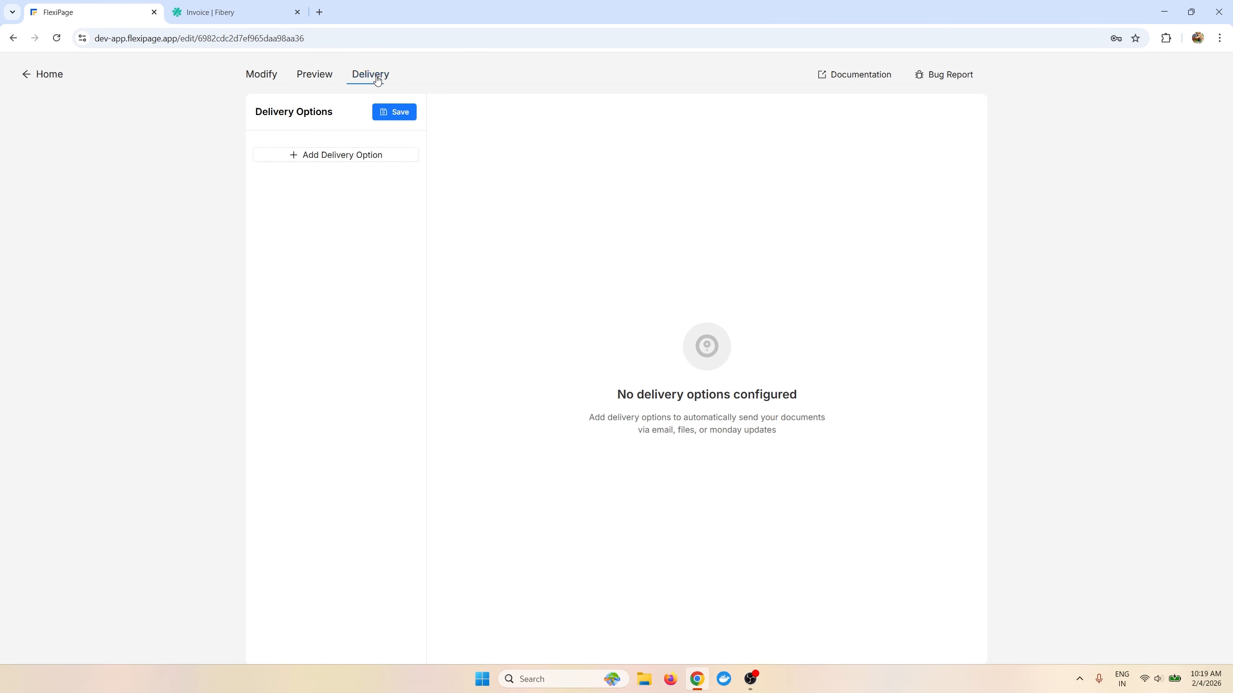
pyautogui.click(362, 159)
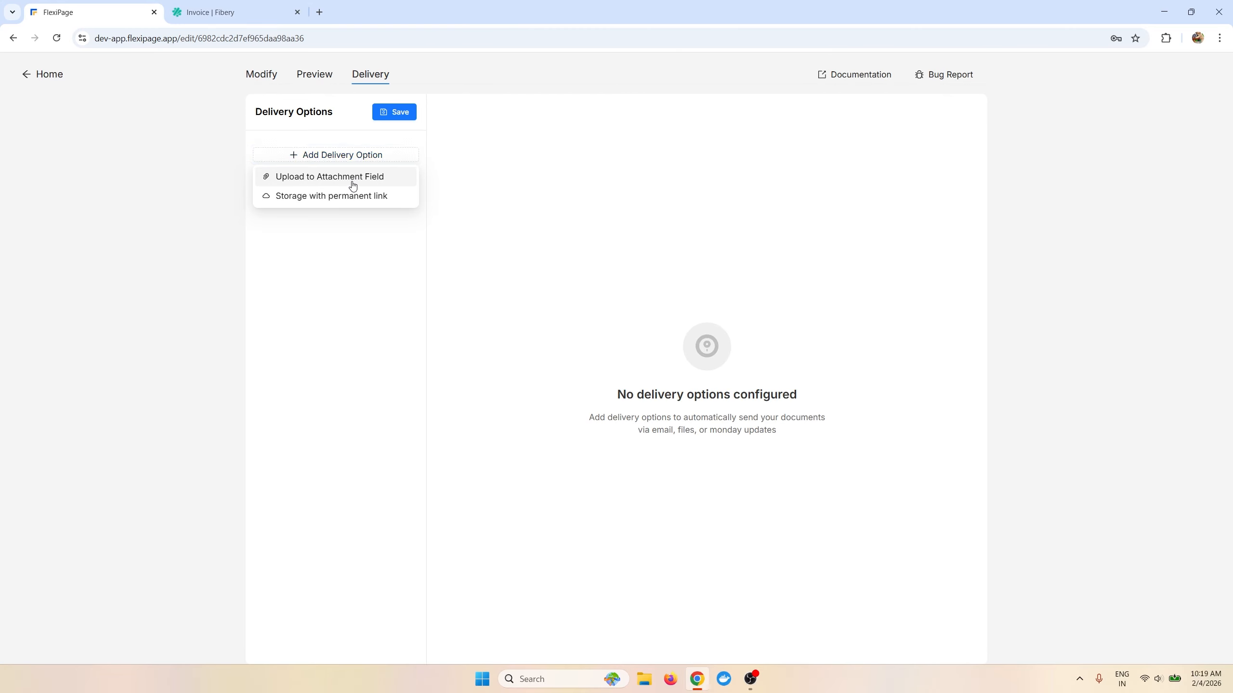
pyautogui.click(352, 180)
pyautogui.click(547, 188)
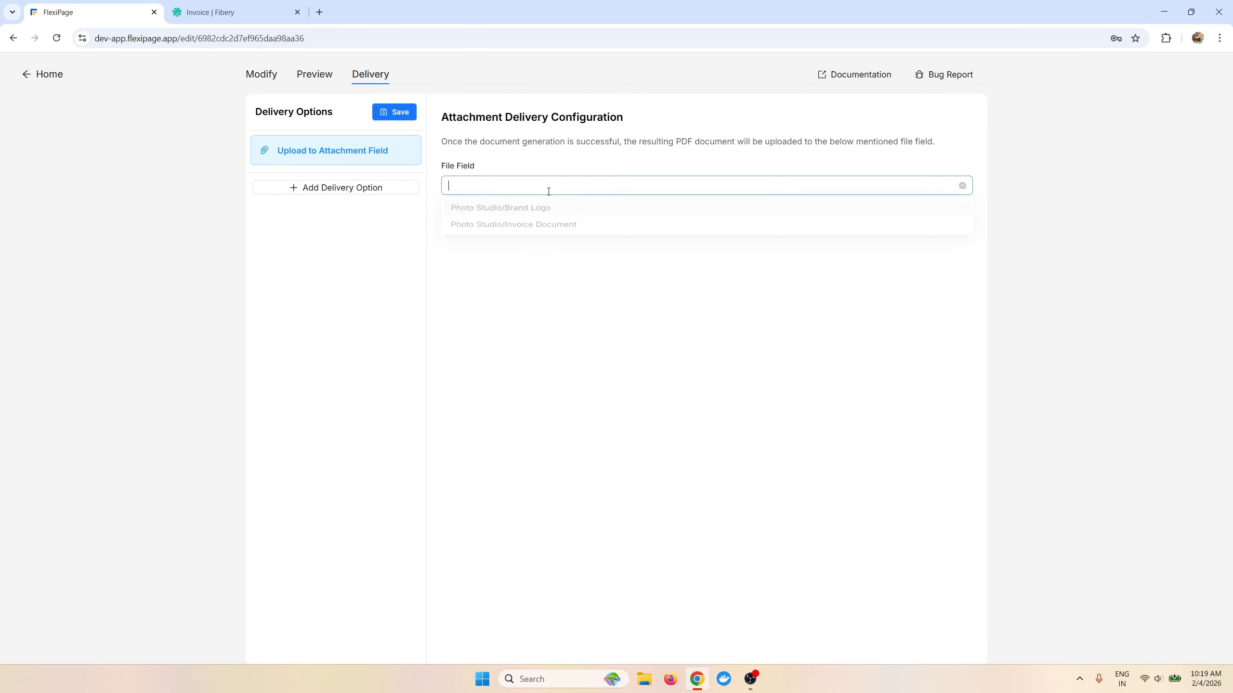
pyautogui.click(558, 239)
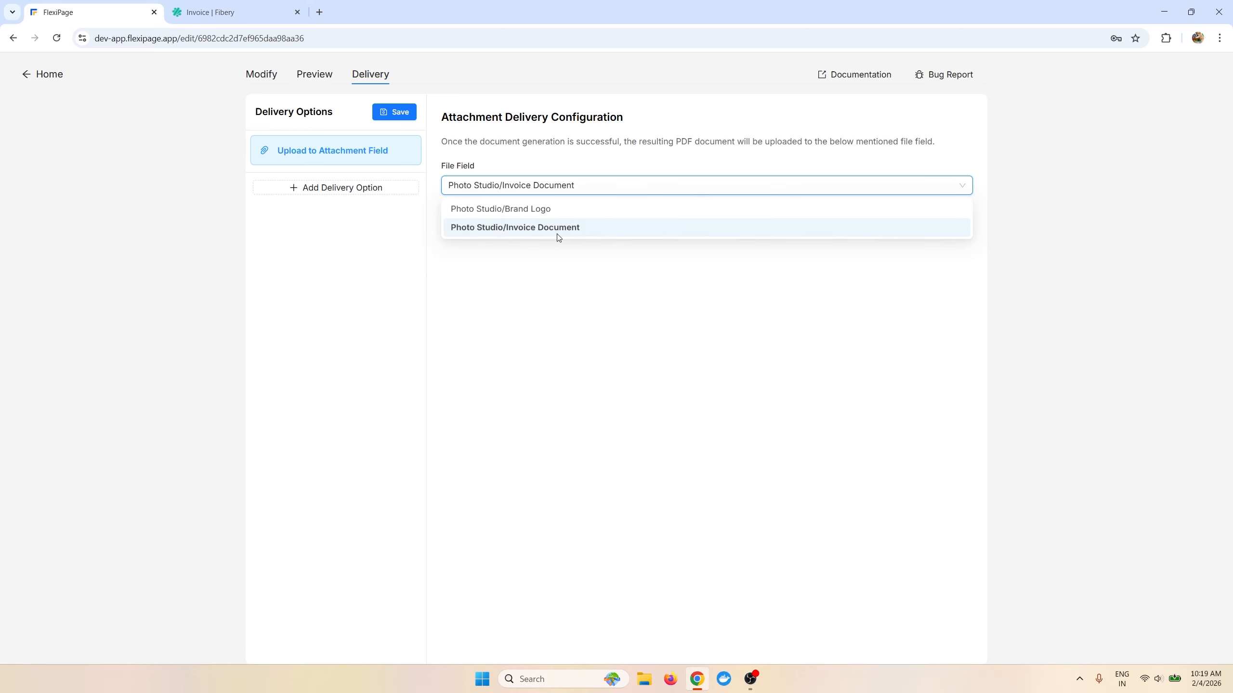
# Step: Return to editing the template and copy its Fibery automation script from the automation instructions
pyautogui.click(264, 76)
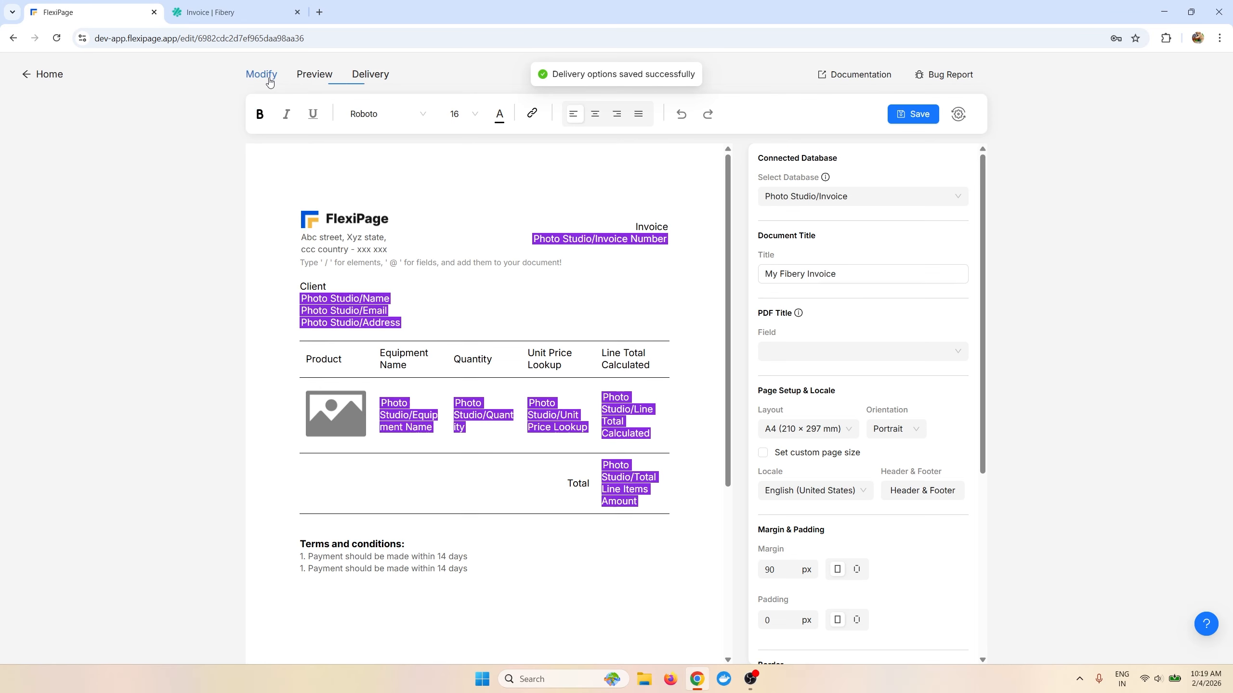
pyautogui.click(958, 114)
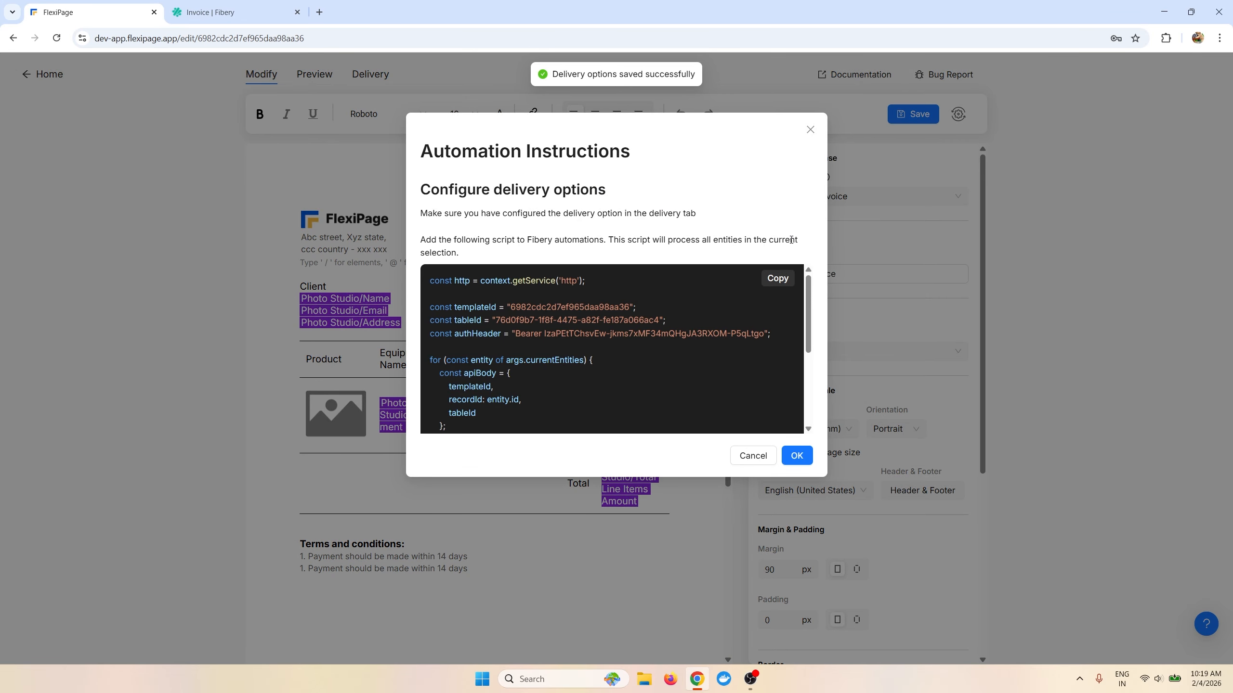
pyautogui.click(778, 277)
# Step: Switch to Fibery and create a new automation rule for the Invoice database named "Invoice Generator"
pyautogui.click(238, 6)
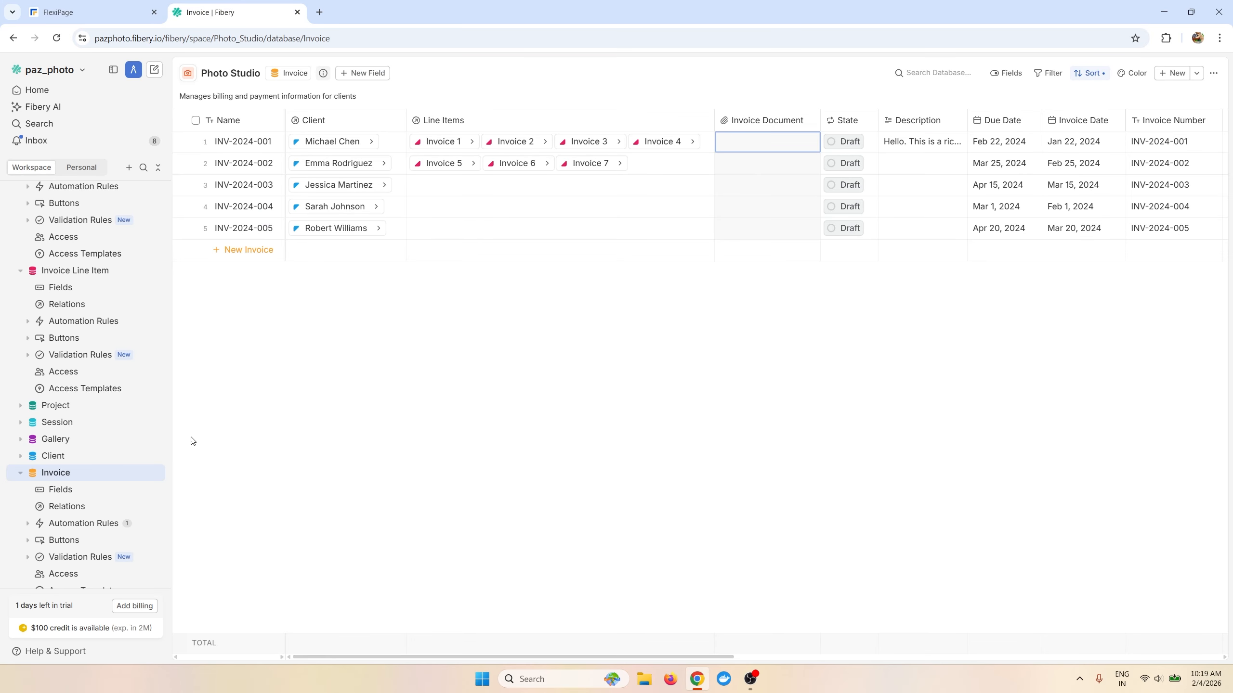
pyautogui.click(26, 524)
pyautogui.scroll(-1, 25, 528)
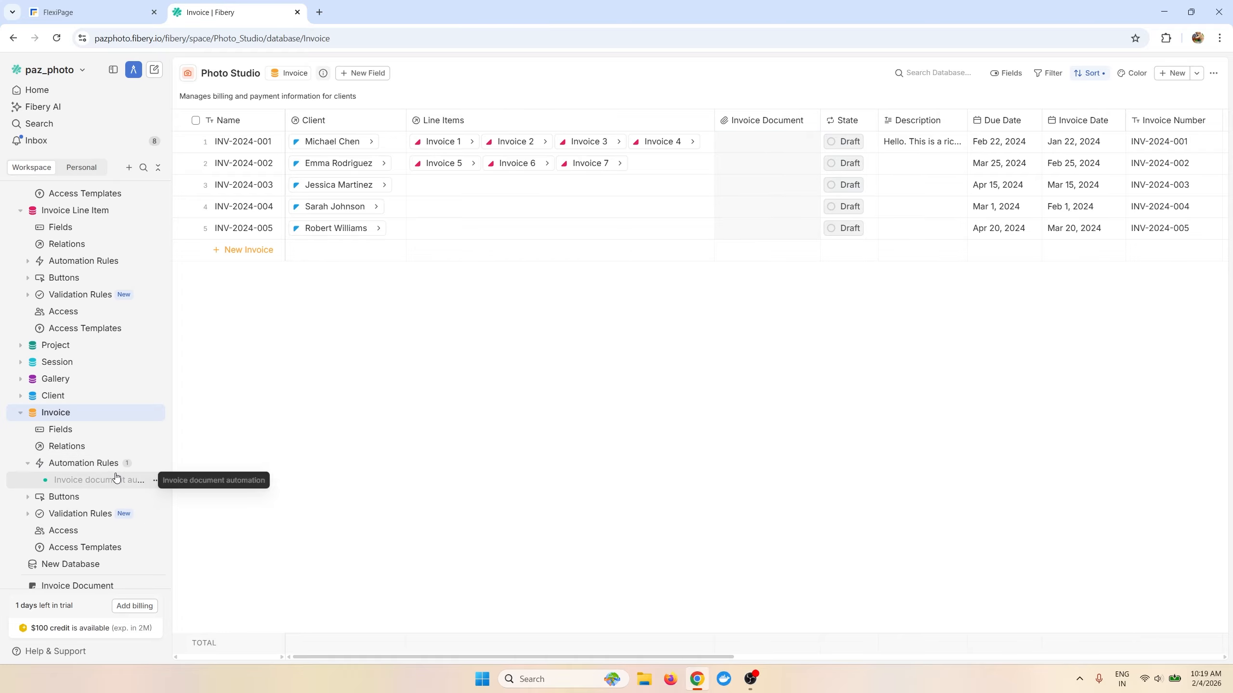
pyautogui.click(155, 464)
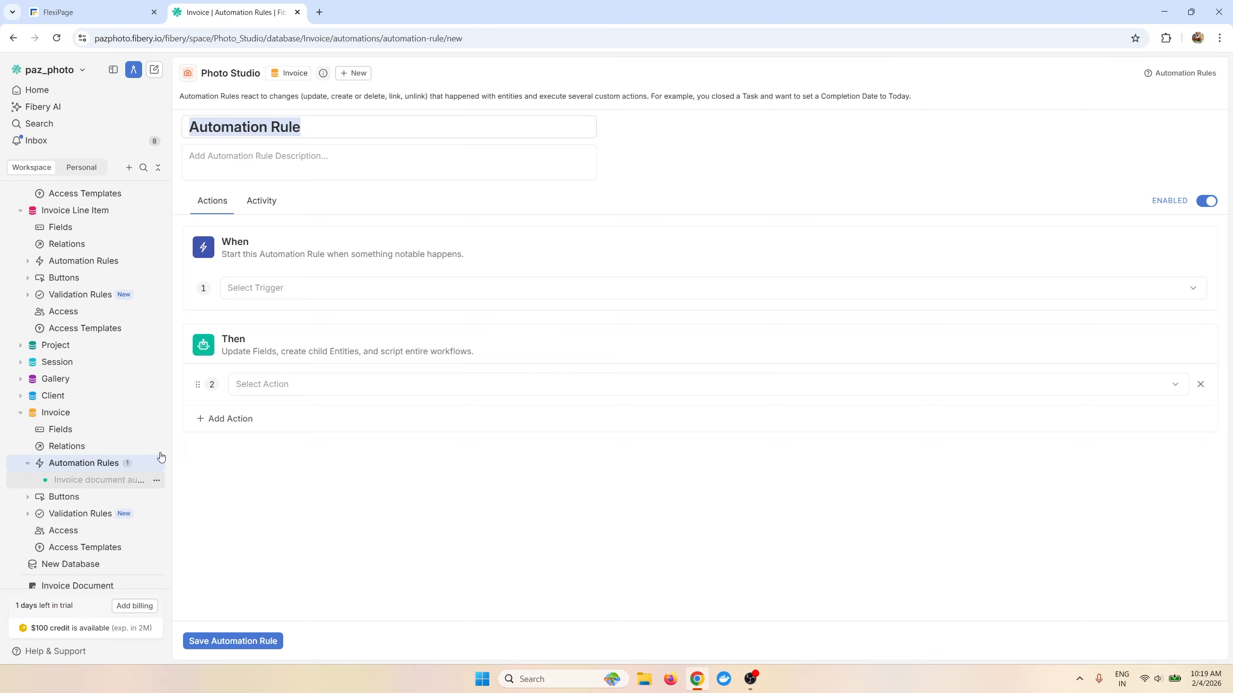
pyautogui.write('Invoice Generator')
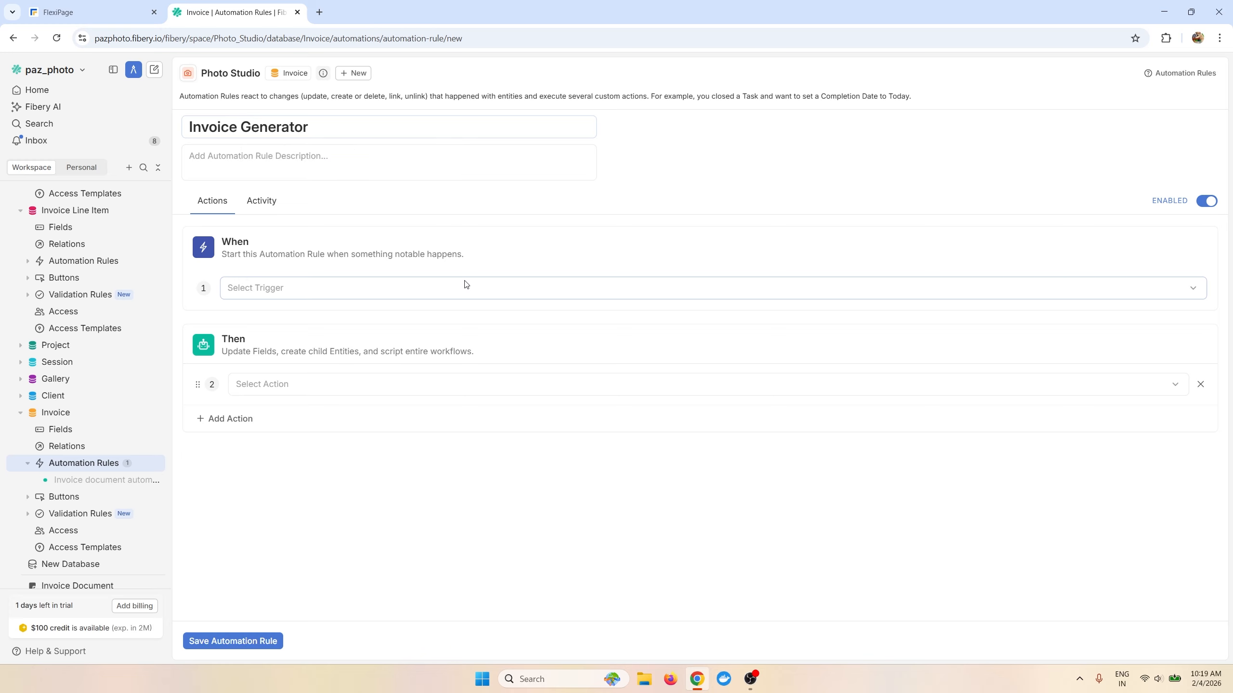
# Step: Set the rule's trigger to Invoice Updated and add a filter requiring State is Sent
pyautogui.click(420, 288)
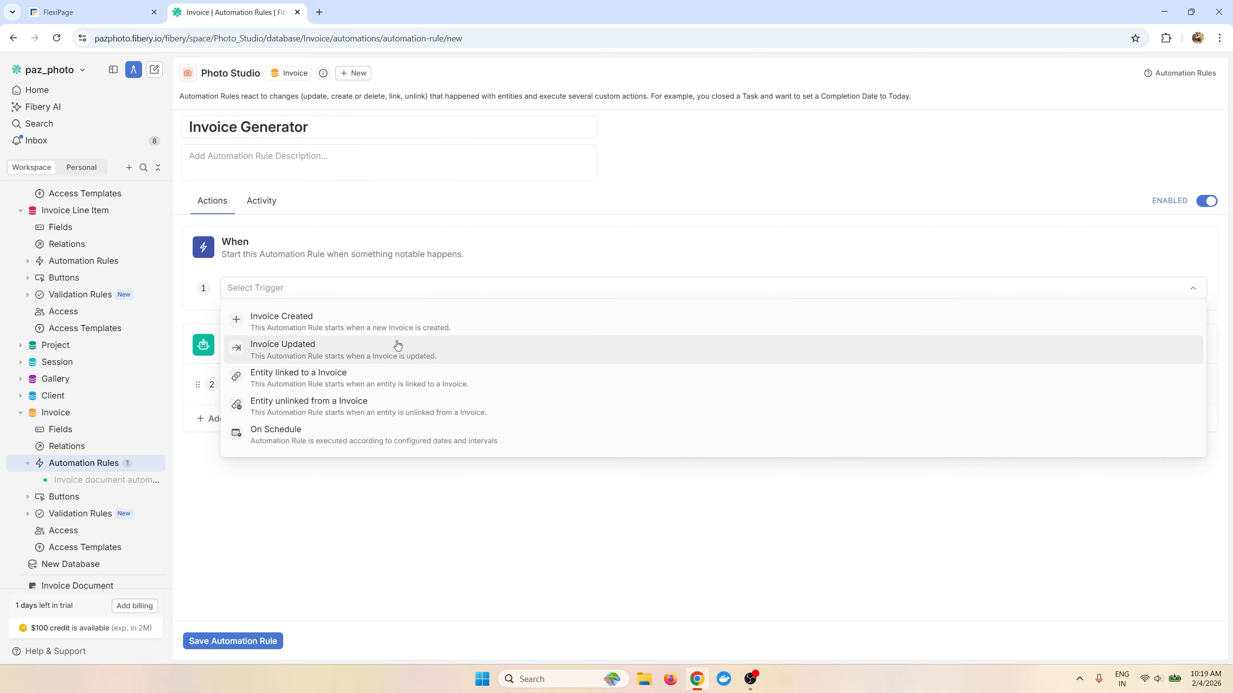
pyautogui.click(320, 348)
pyautogui.click(289, 322)
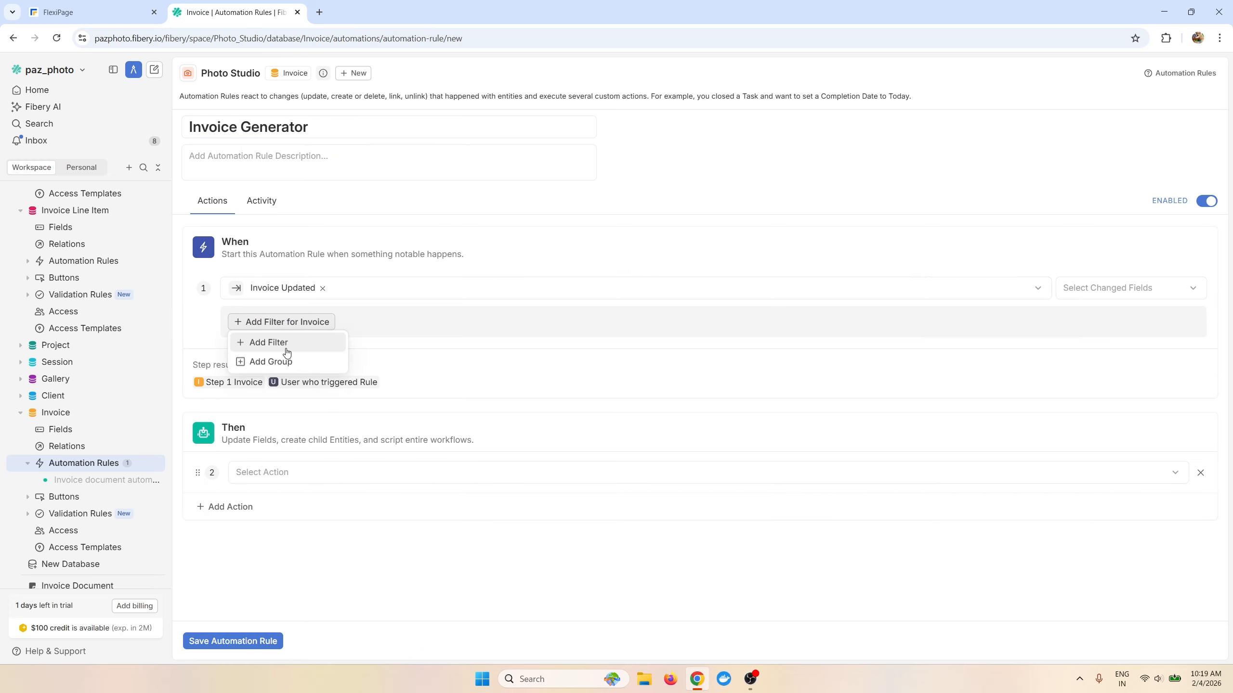
pyautogui.click(287, 343)
pyautogui.click(308, 323)
pyautogui.scroll(-5, 334, 455)
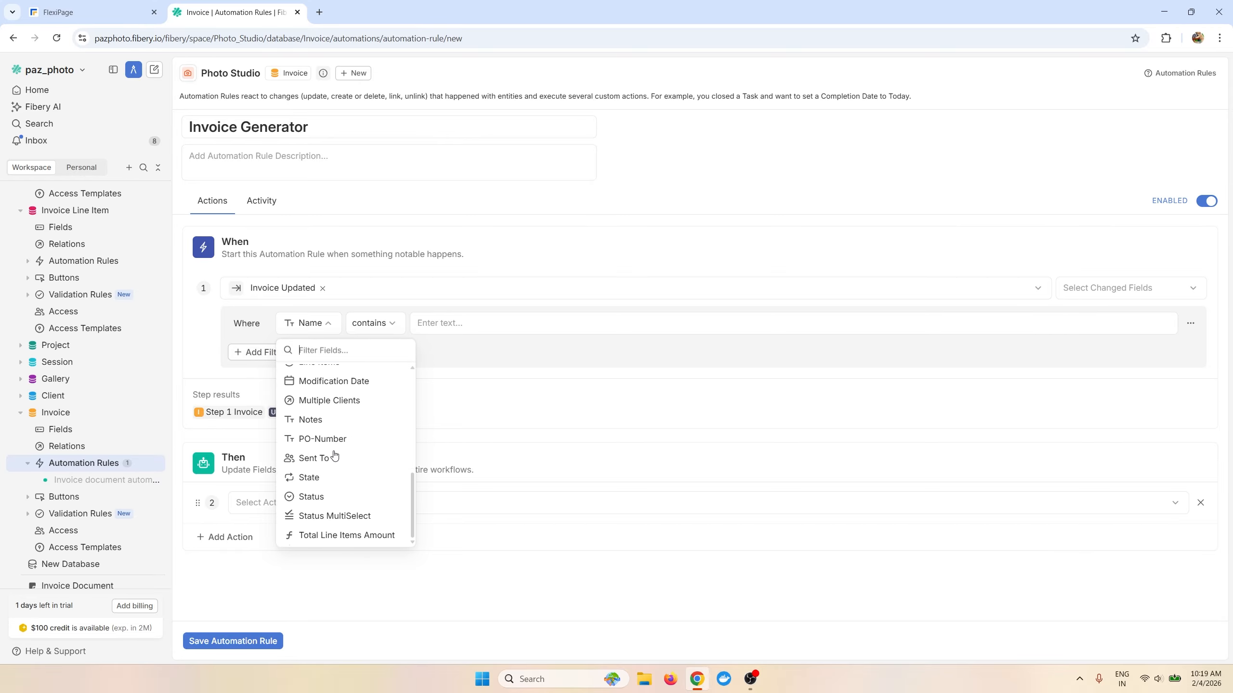
pyautogui.click(311, 477)
pyautogui.click(373, 324)
pyautogui.click(360, 390)
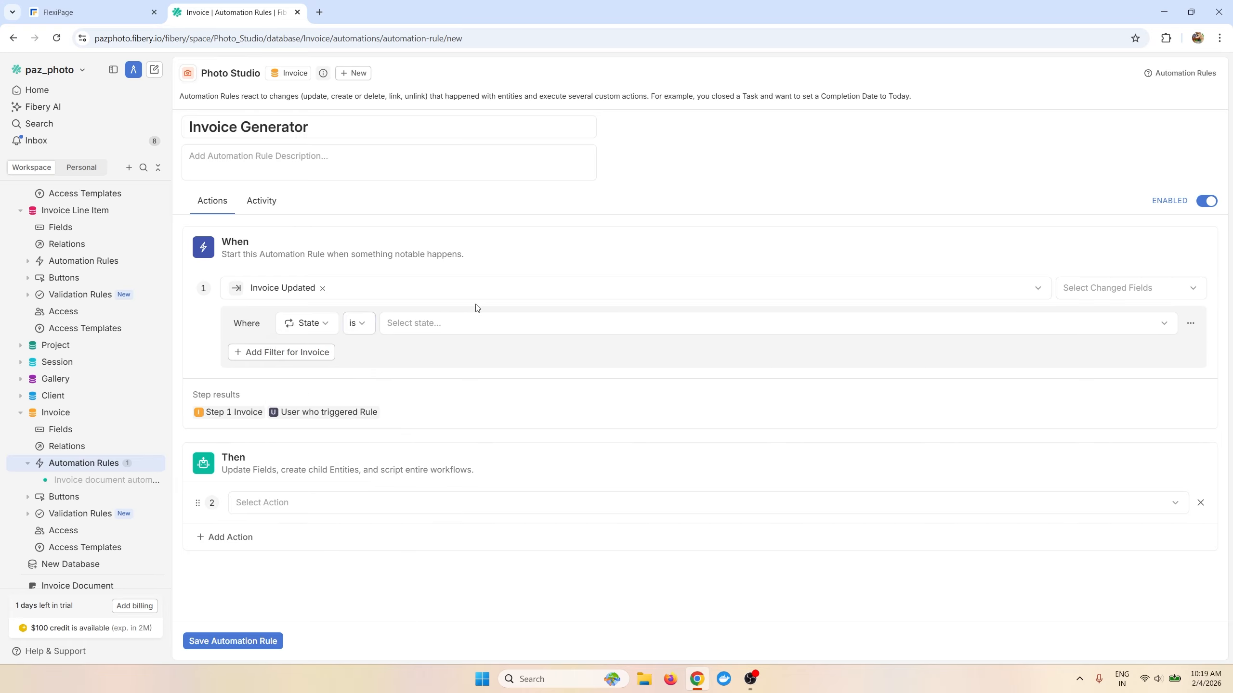
pyautogui.click(476, 323)
pyautogui.click(473, 382)
# Step: Limit the Invoice Updated trigger to changes in the State field
pyautogui.click(1099, 290)
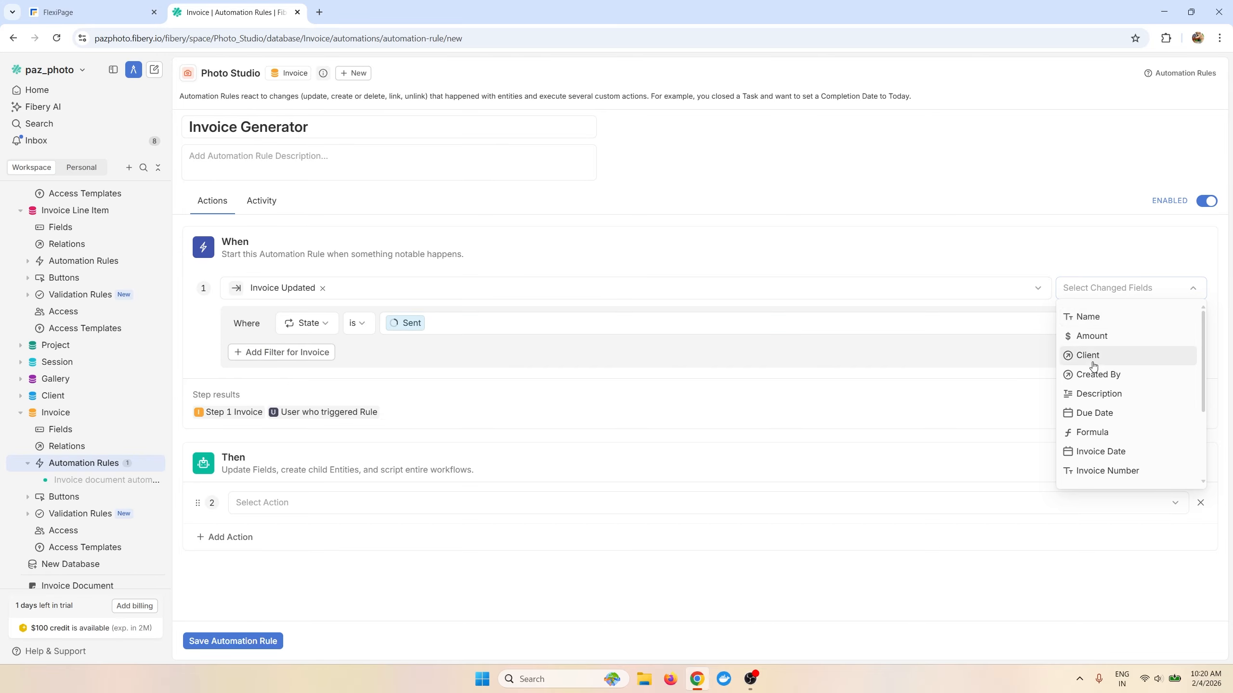
pyautogui.scroll(-3, 1094, 366)
pyautogui.click(1091, 432)
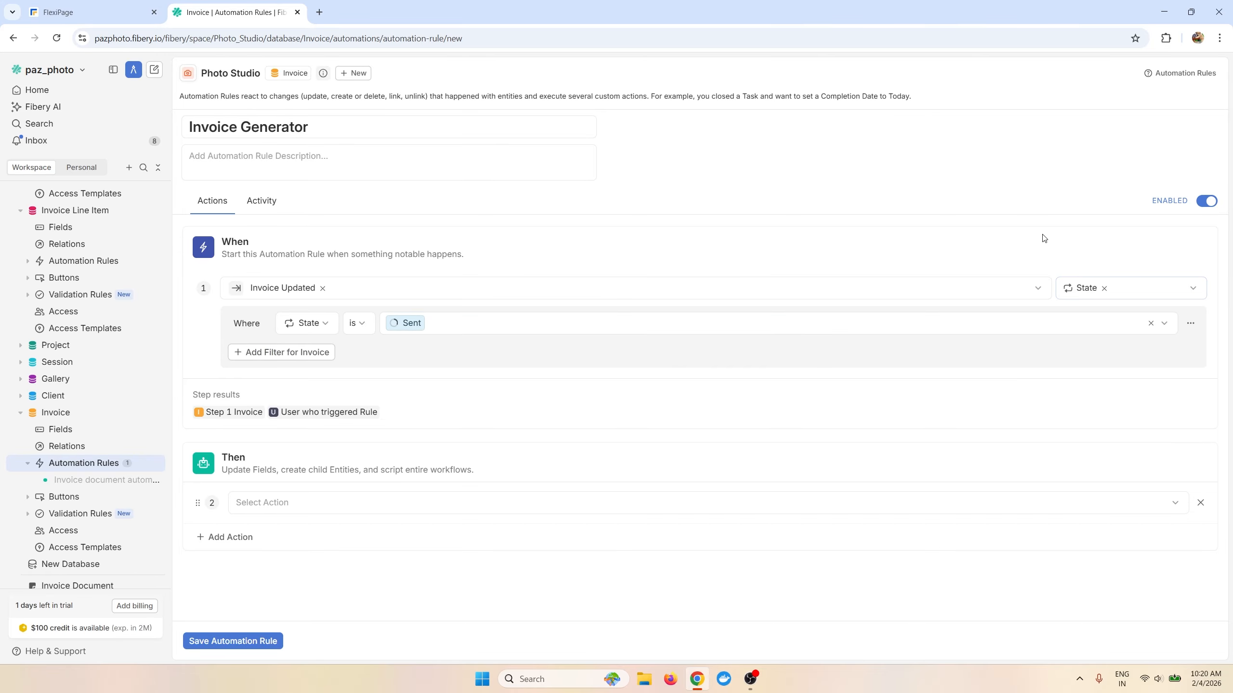
# Step: Add a Script action, replace its default code with the copied FlexiPage script including the authorization token, and save the automation rule
pyautogui.click(283, 504)
pyautogui.click(310, 429)
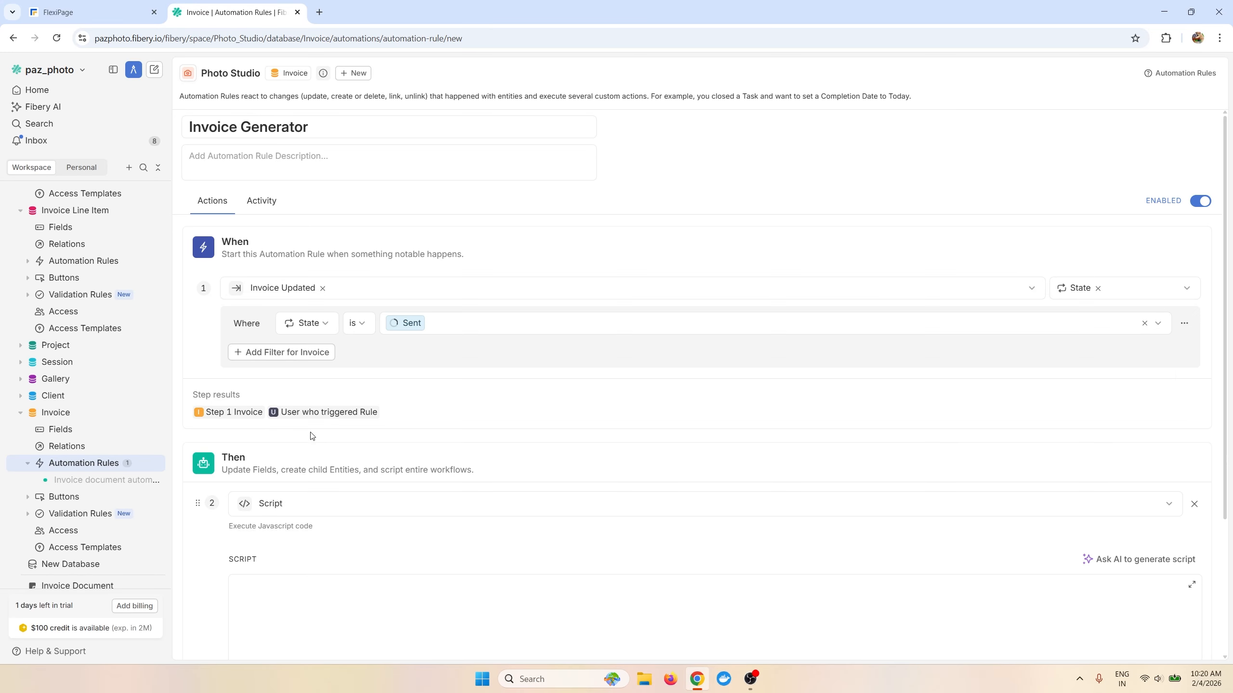
pyautogui.scroll(-5, 389, 485)
pyautogui.hotkey('ctrl', 'a')
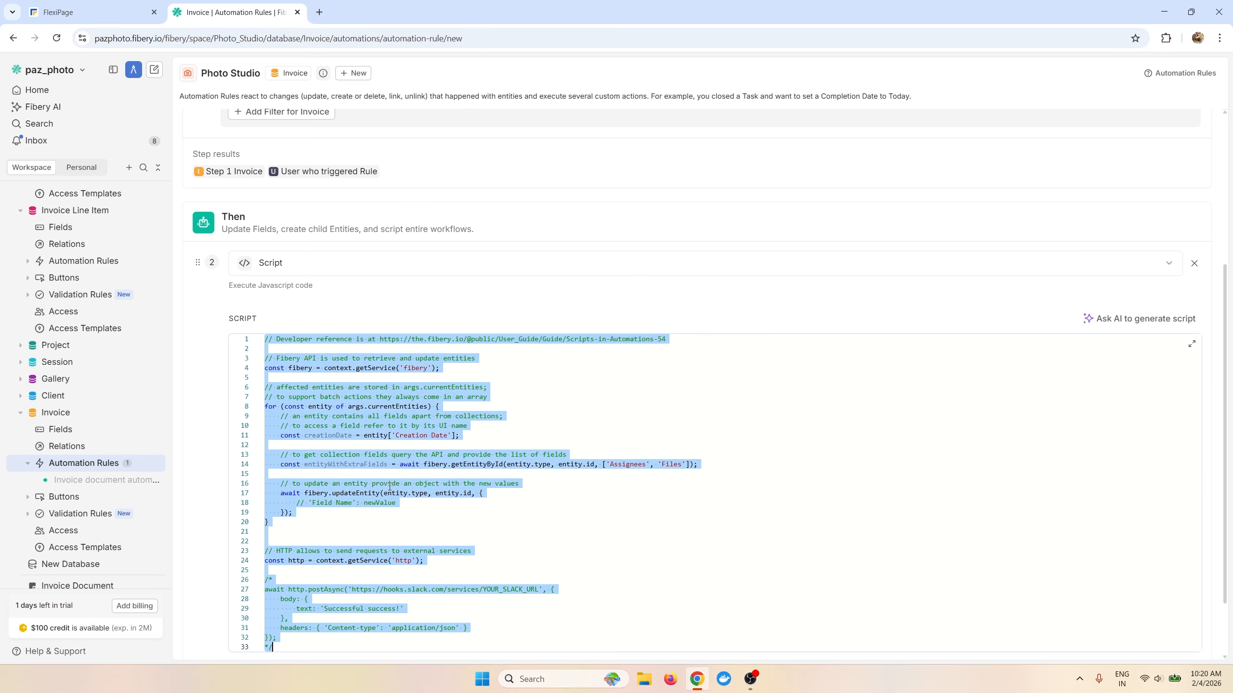
pyautogui.press('BackSpace')
pyautogui.hotkey('ctrl', 'v')
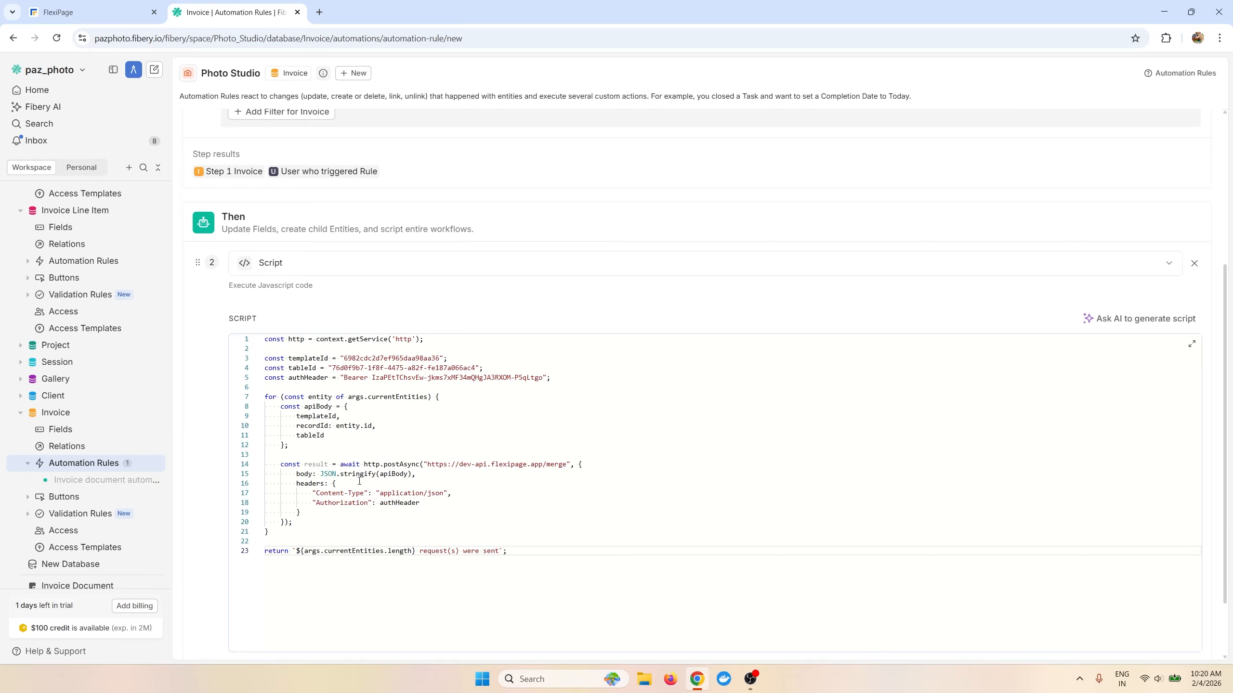
pyautogui.scroll(-2, 357, 480)
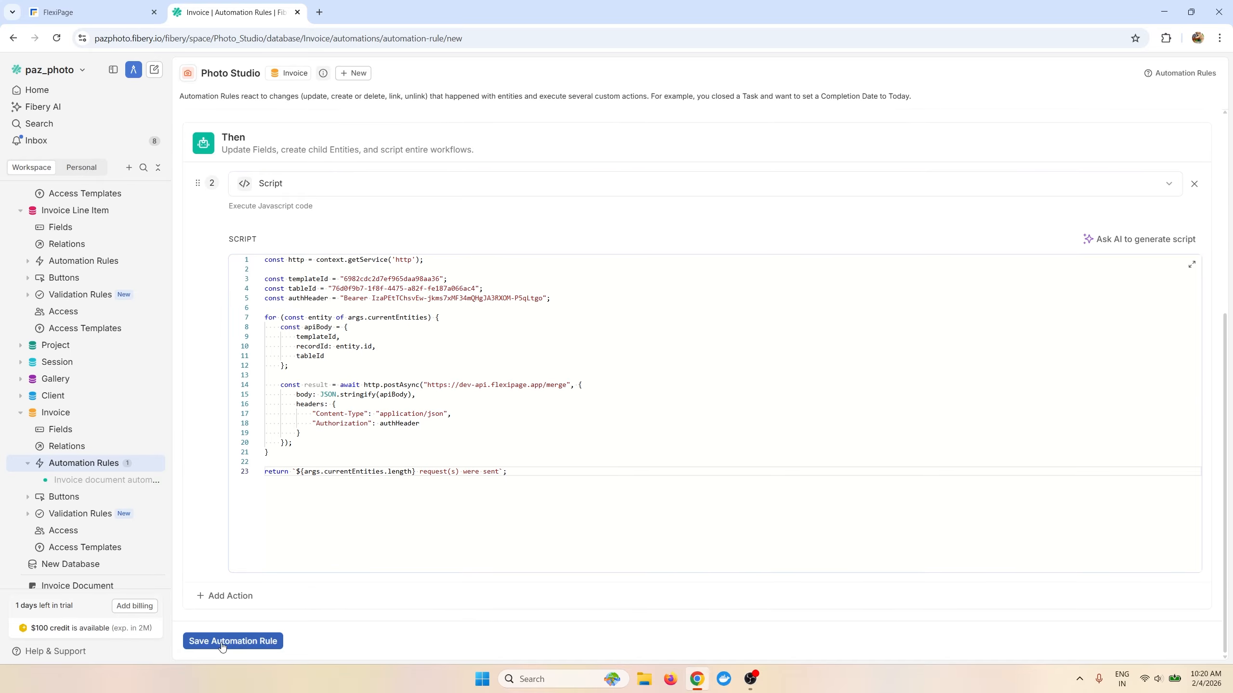
pyautogui.click(220, 641)
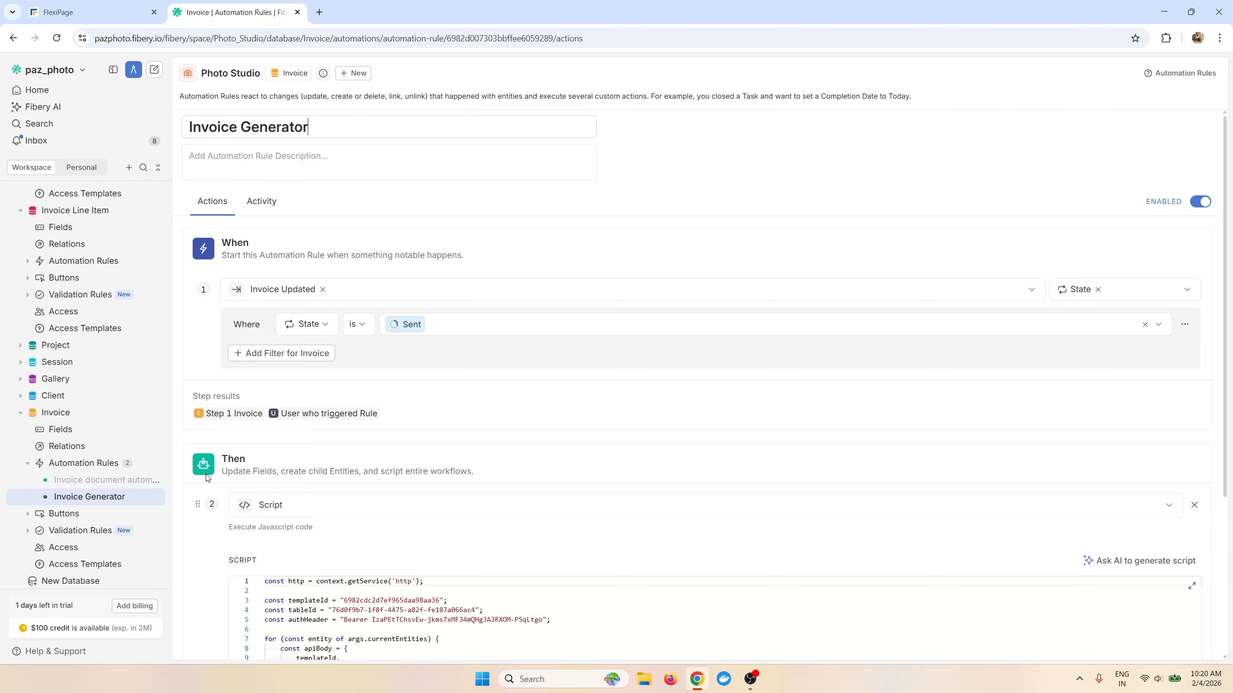
# Step: Set the first invoice's State to Sent in the Invoice database and open its generated PDF from the Invoice Document field
pyautogui.click(59, 415)
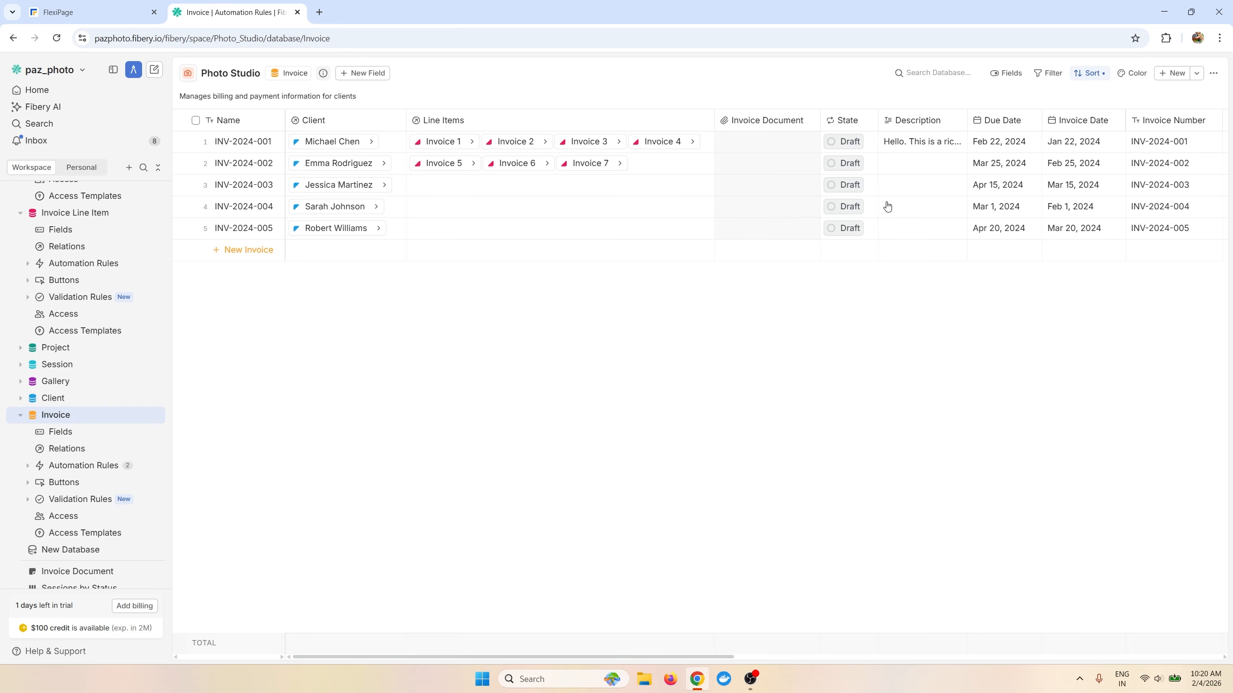
pyautogui.click(871, 146)
pyautogui.click(852, 221)
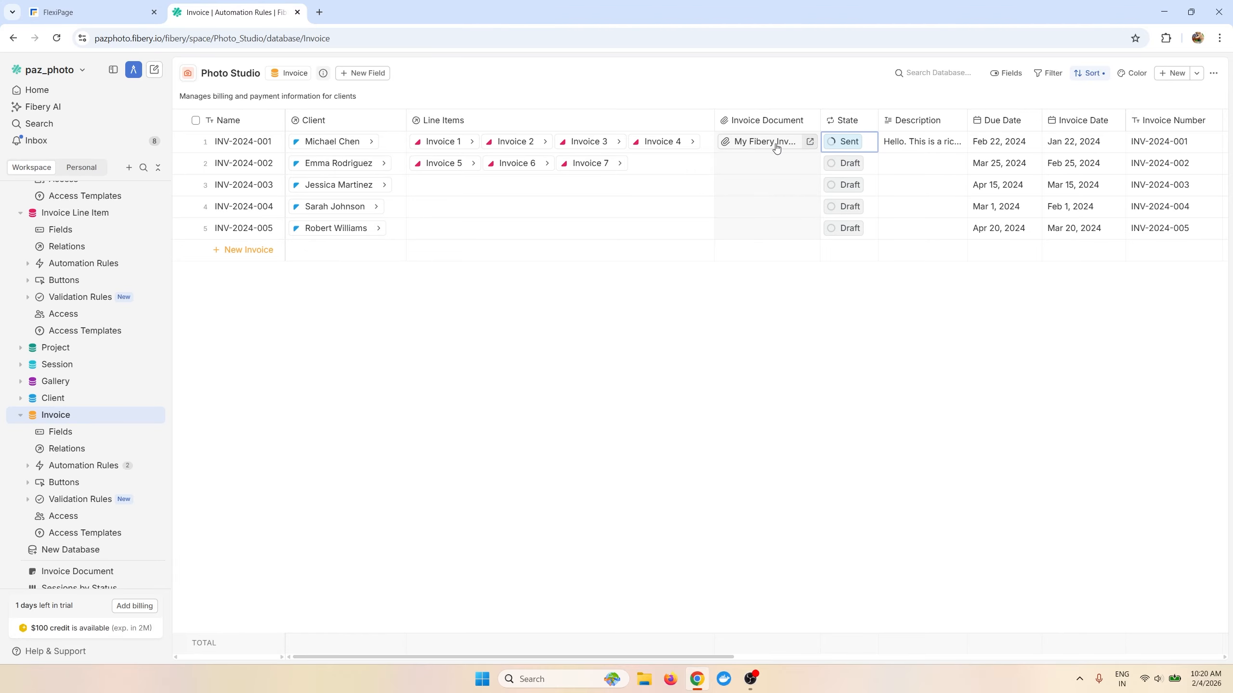
pyautogui.click(810, 141)
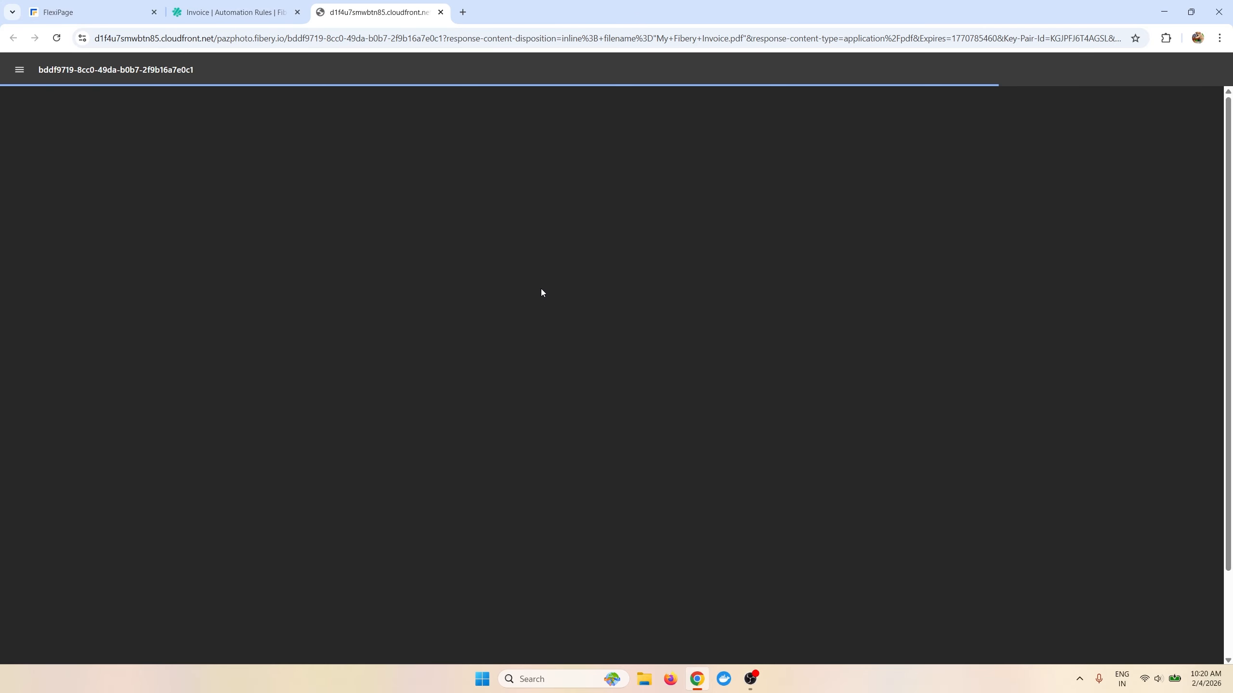
# Step: Review the first invoice's generated PDF from header to terms, then close it
pyautogui.scroll(-2, 636, 356)
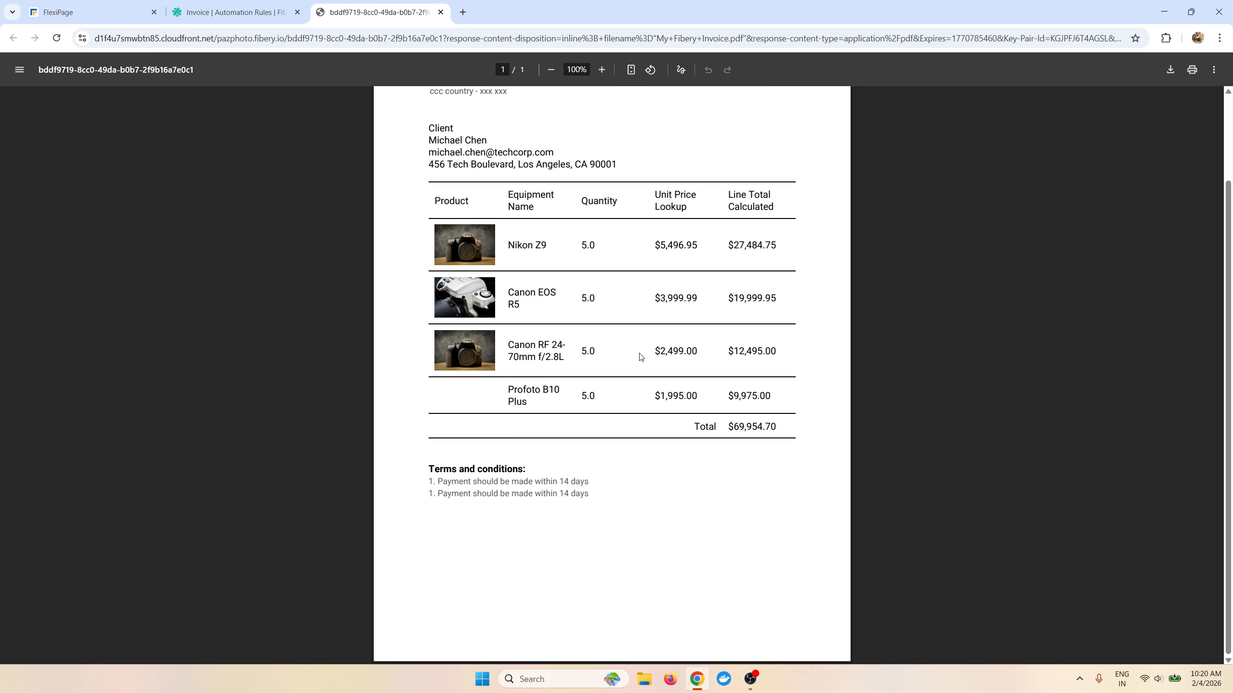
pyautogui.scroll(2, 639, 357)
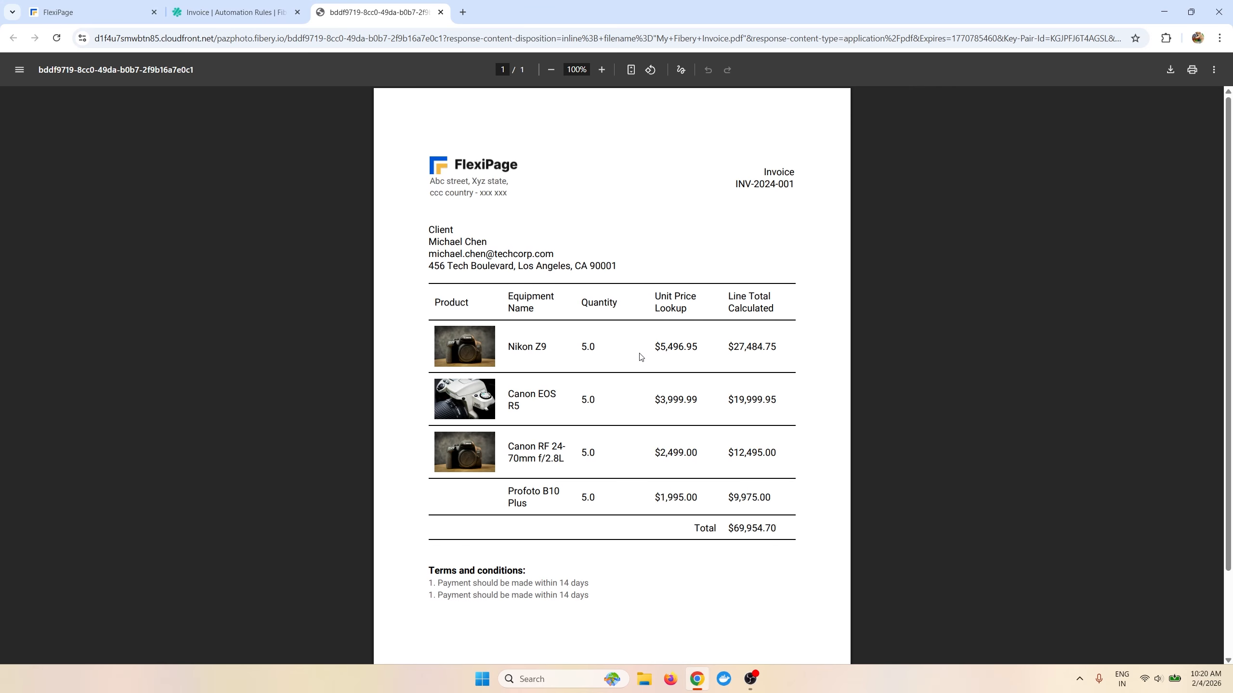
pyautogui.hotkey('ctrl', 'w')
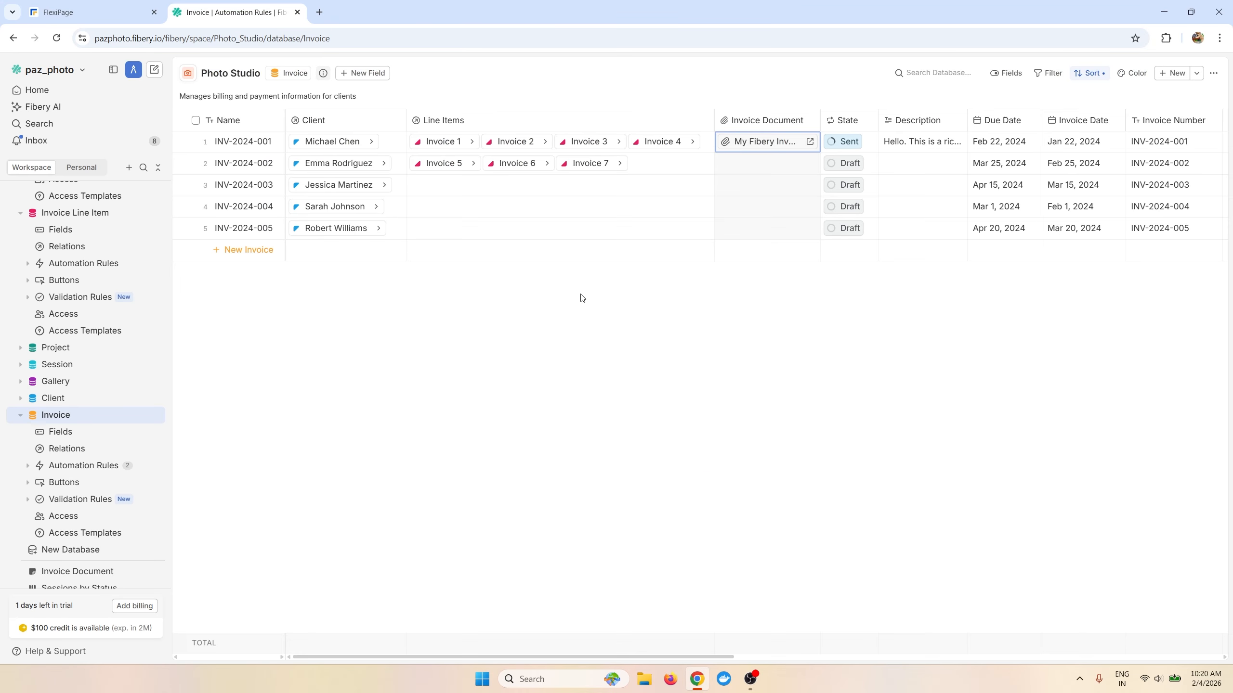
# Step: Set the second invoice's State to Sent, and review its generated PDF from the Invoice Document field
pyautogui.click(865, 173)
pyautogui.click(912, 242)
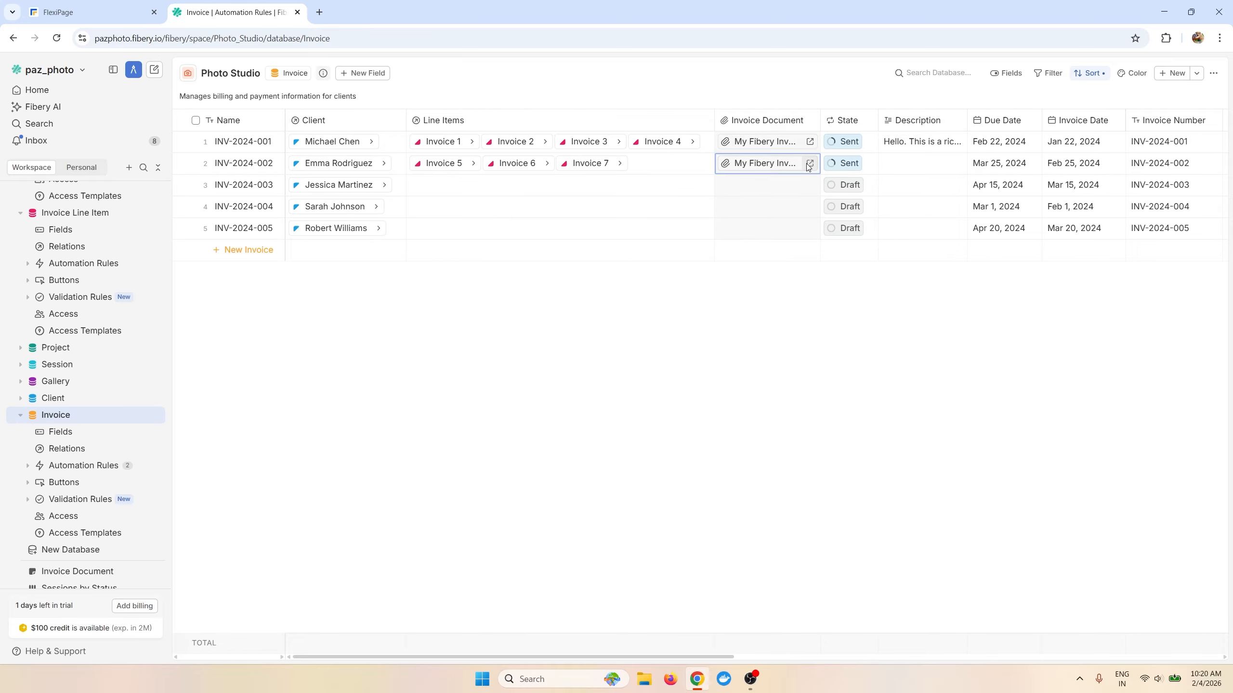
pyautogui.click(809, 163)
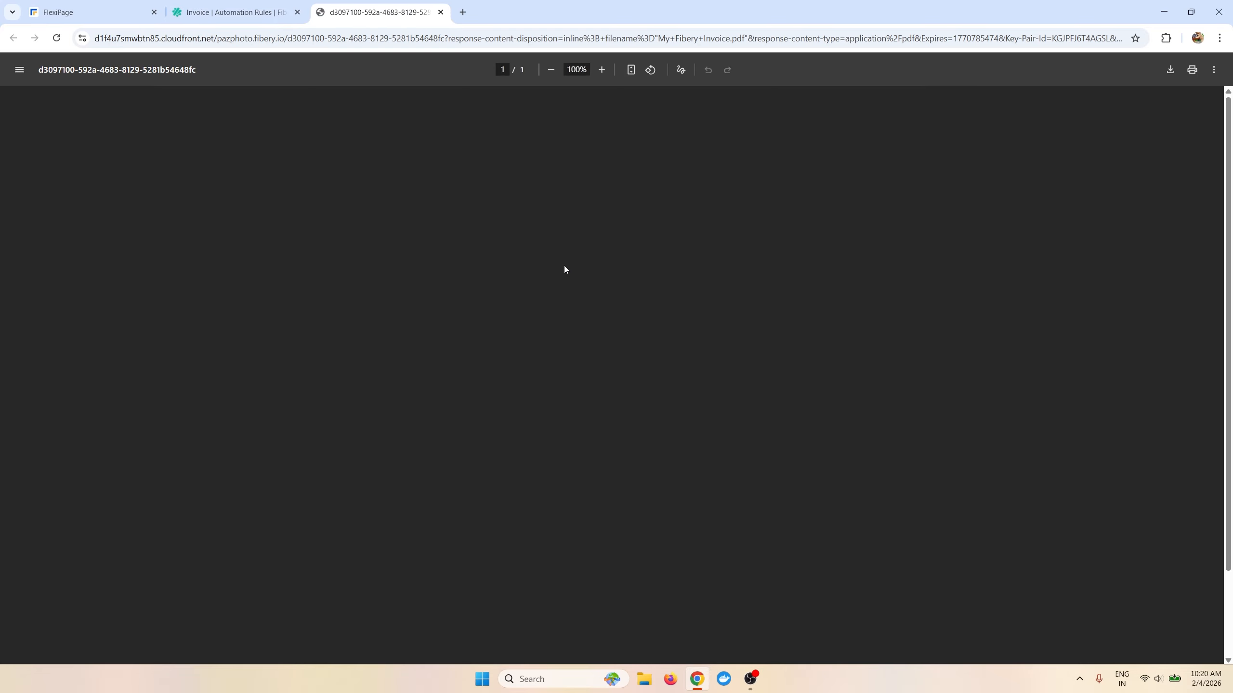
pyautogui.scroll(-2, 565, 268)
pyautogui.scroll(2, 566, 269)
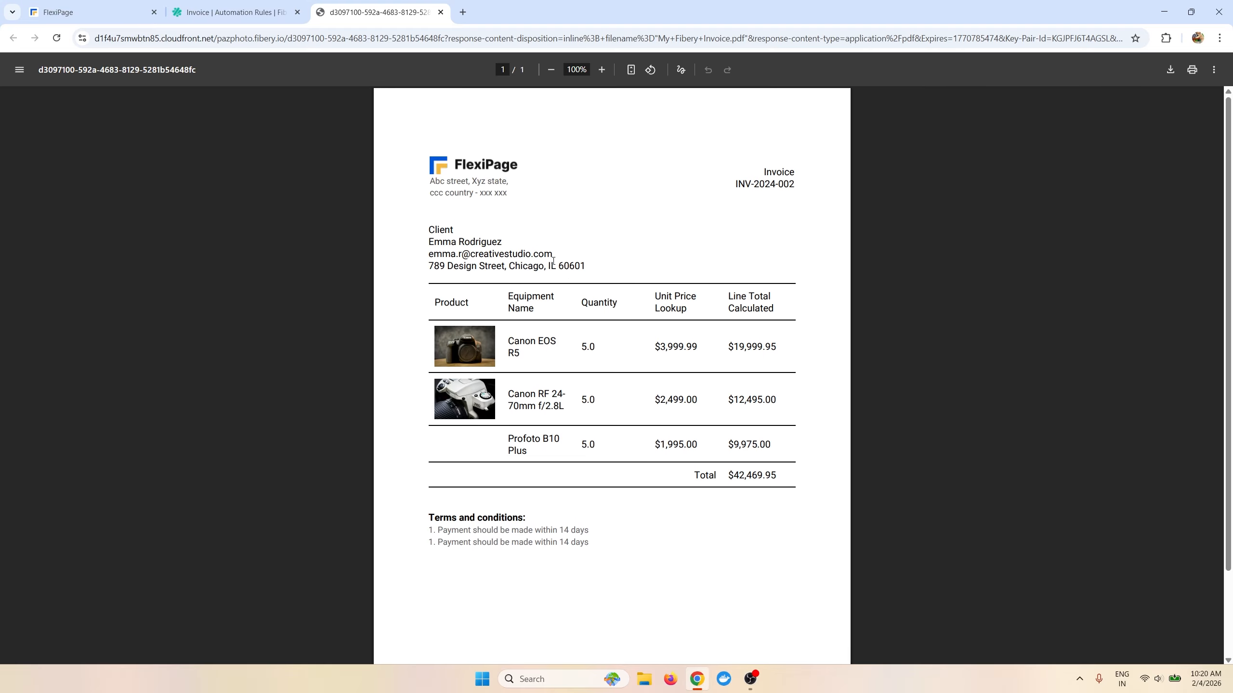
pyautogui.click(440, 12)
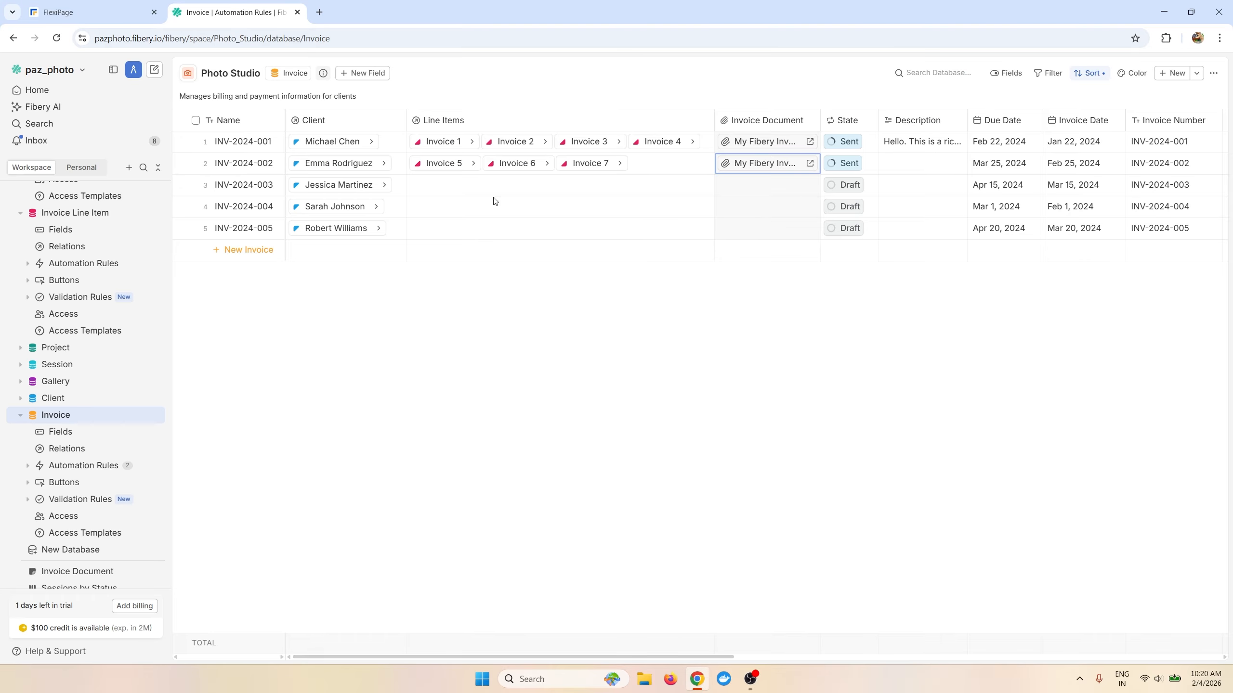
# Step: Set the FlexiPage template's PDF Title field to Photo Studio/Name and save the template
pyautogui.click(98, 12)
pyautogui.click(810, 129)
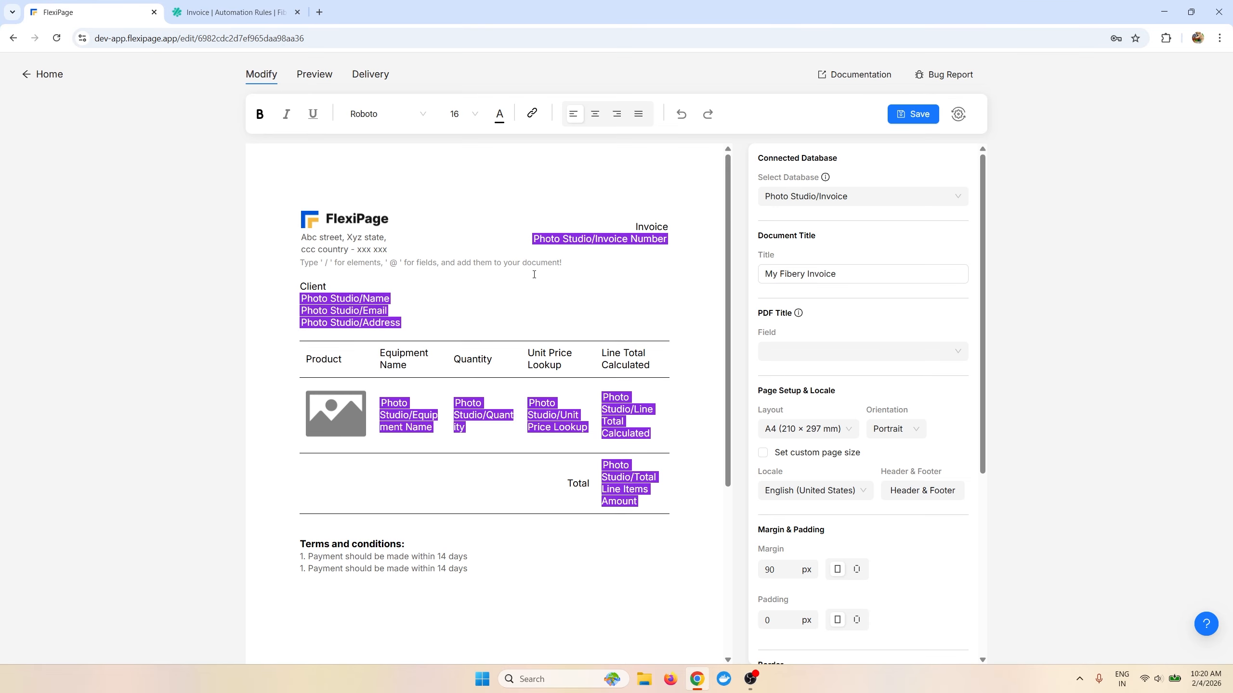
pyautogui.click(233, 12)
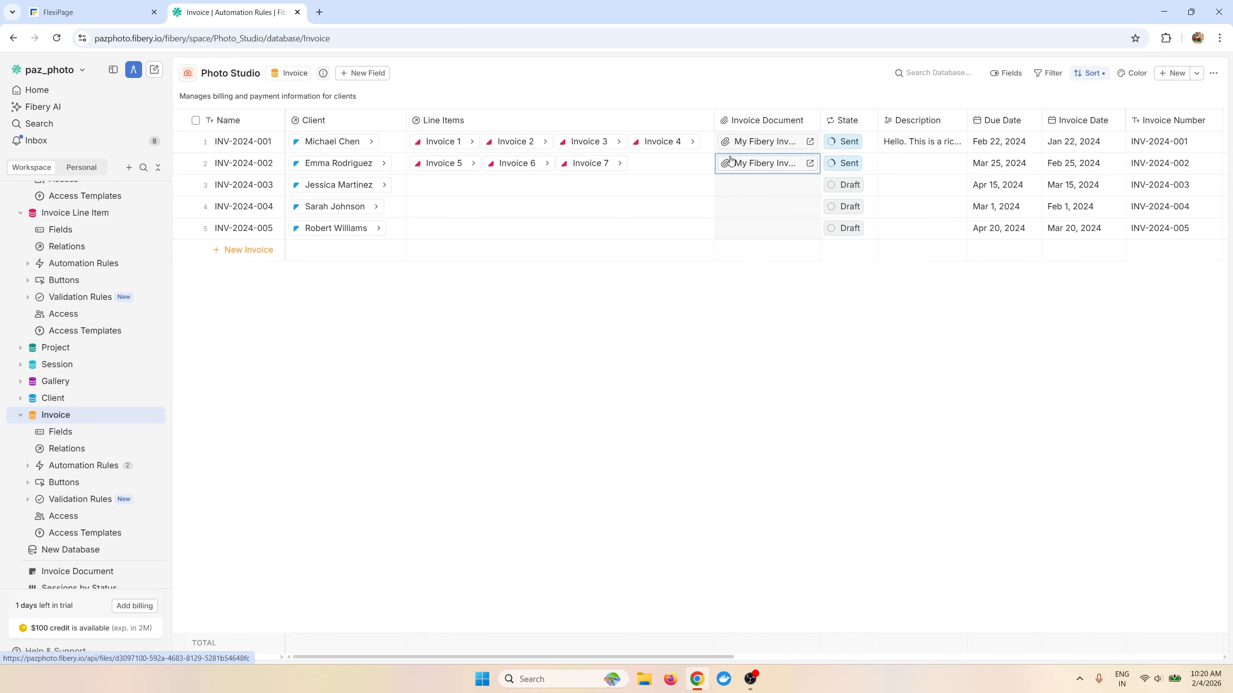
pyautogui.click(242, 142)
pyautogui.click(130, 15)
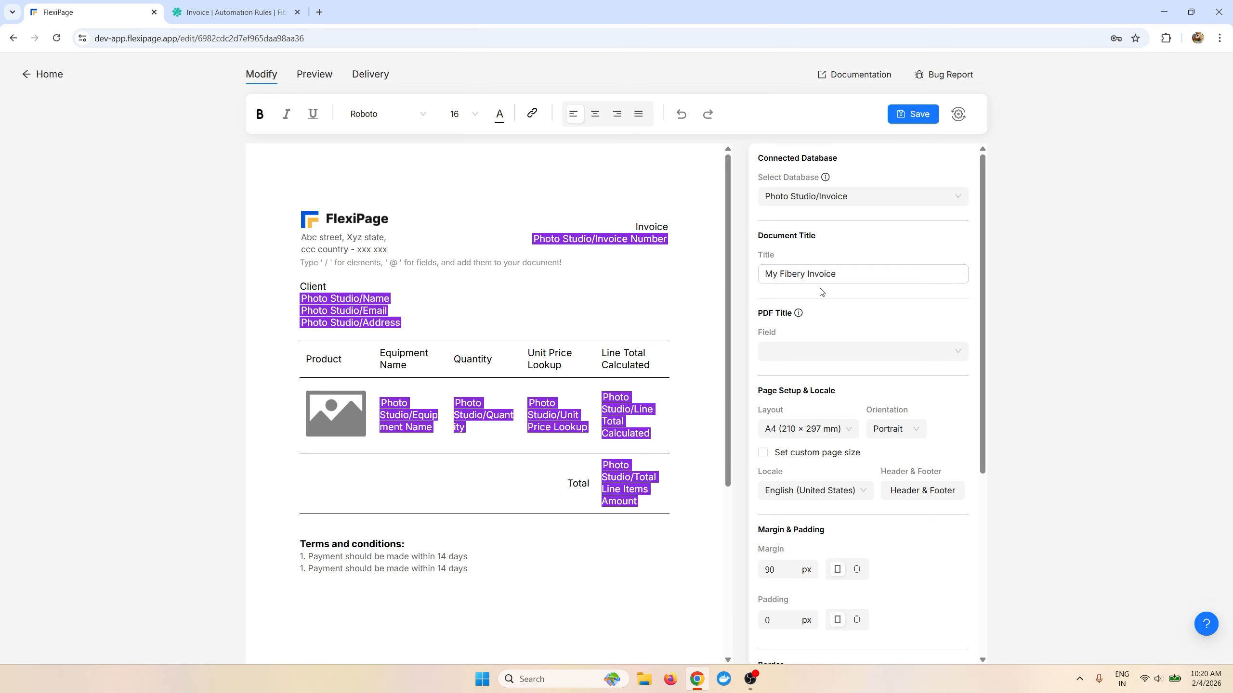
pyautogui.click(823, 357)
pyautogui.scroll(-6, 826, 451)
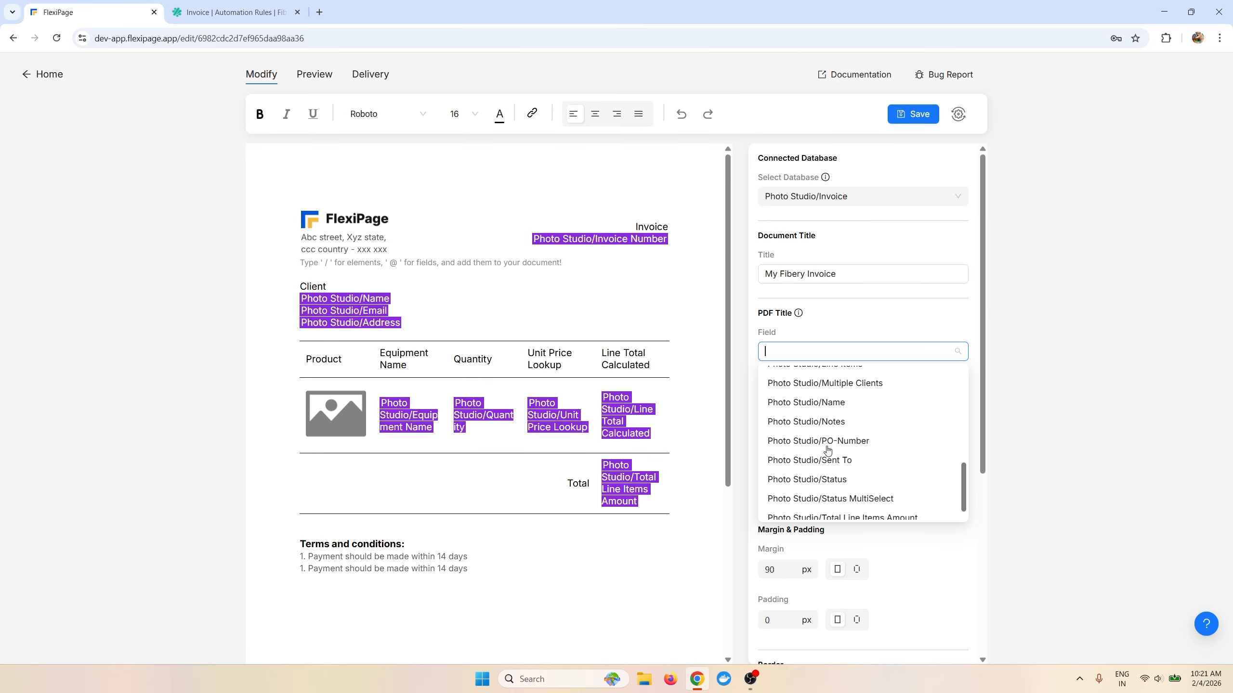
pyautogui.click(837, 407)
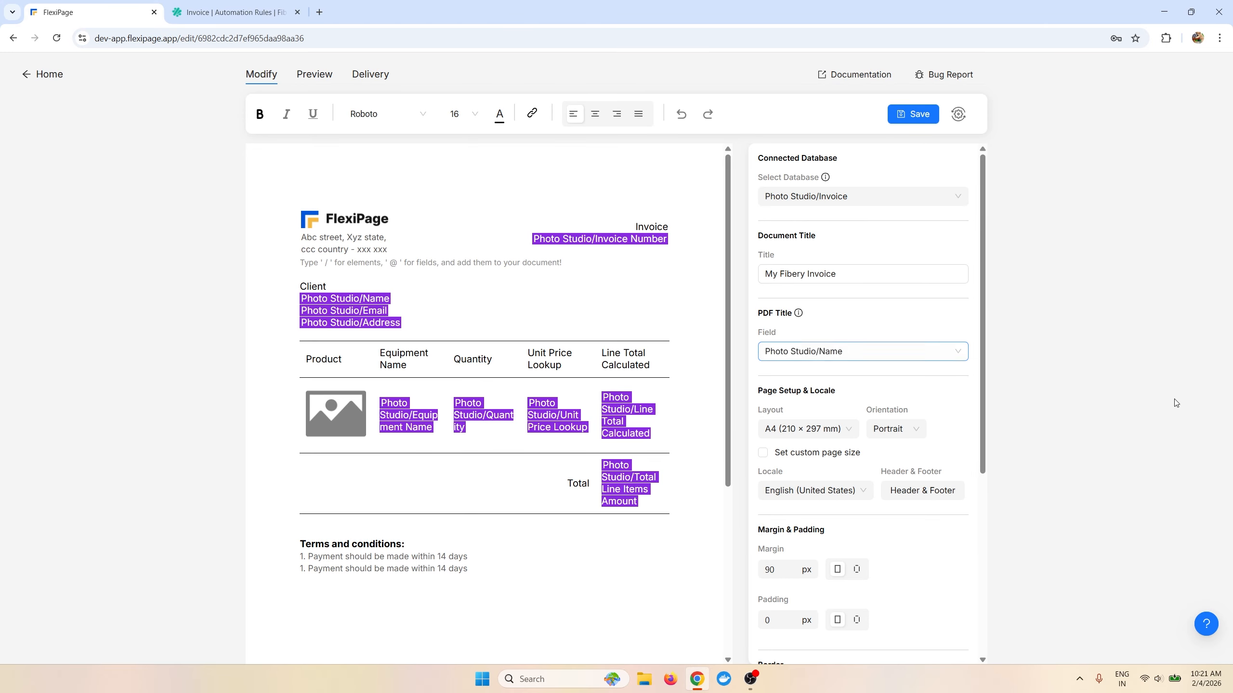
pyautogui.click(921, 125)
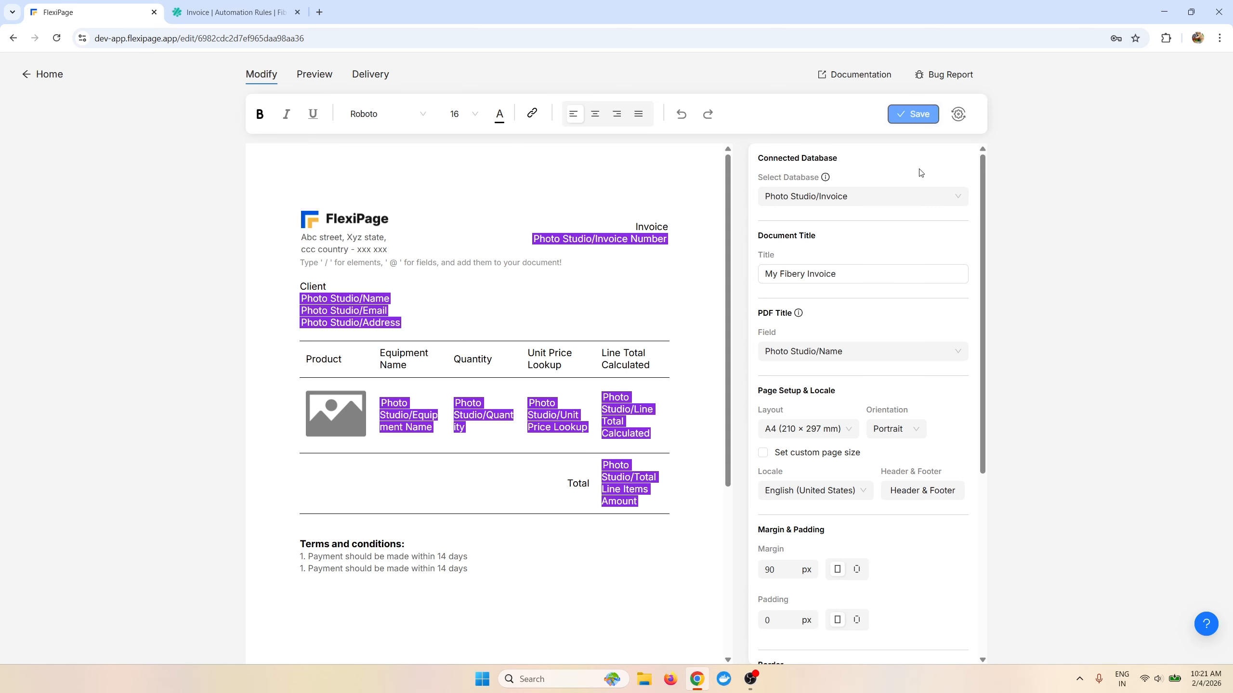
# Step: Check the PO-Number column in the Fibery Invoice database, and insert a conditional block above the Client section of the FlexiPage template
pyautogui.click(250, 12)
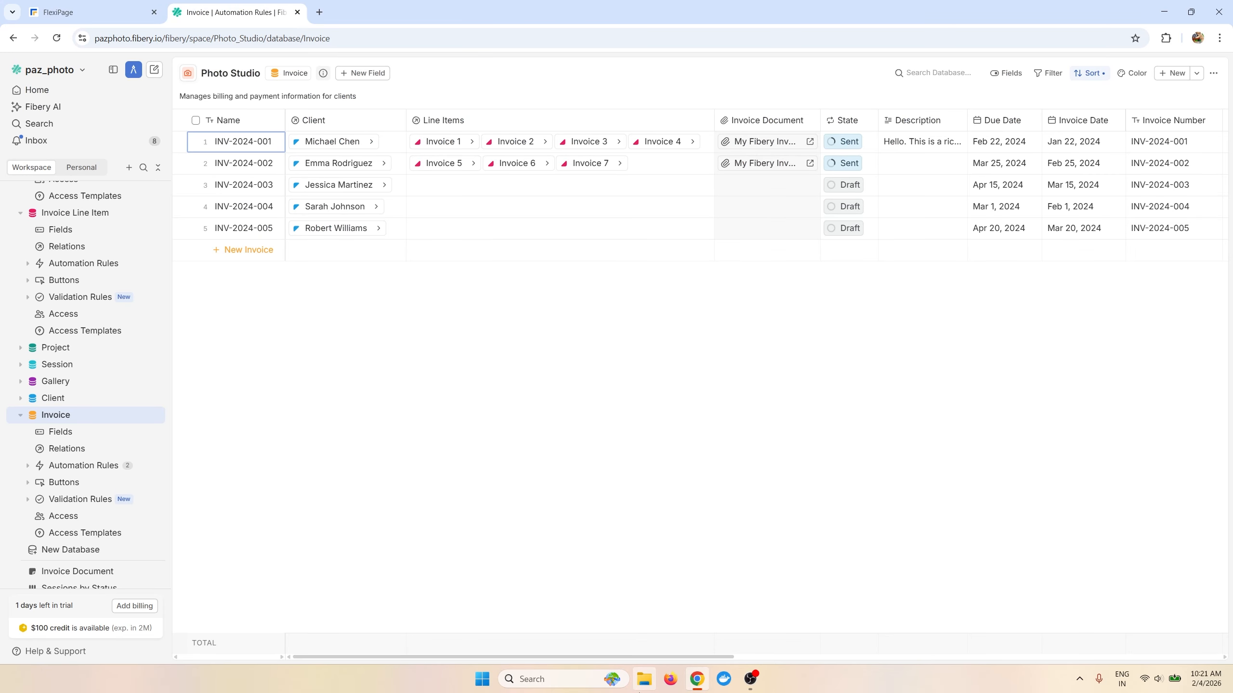
pyautogui.moveTo(626, 657); pyautogui.dragTo(794, 662)
pyautogui.click(1138, 150)
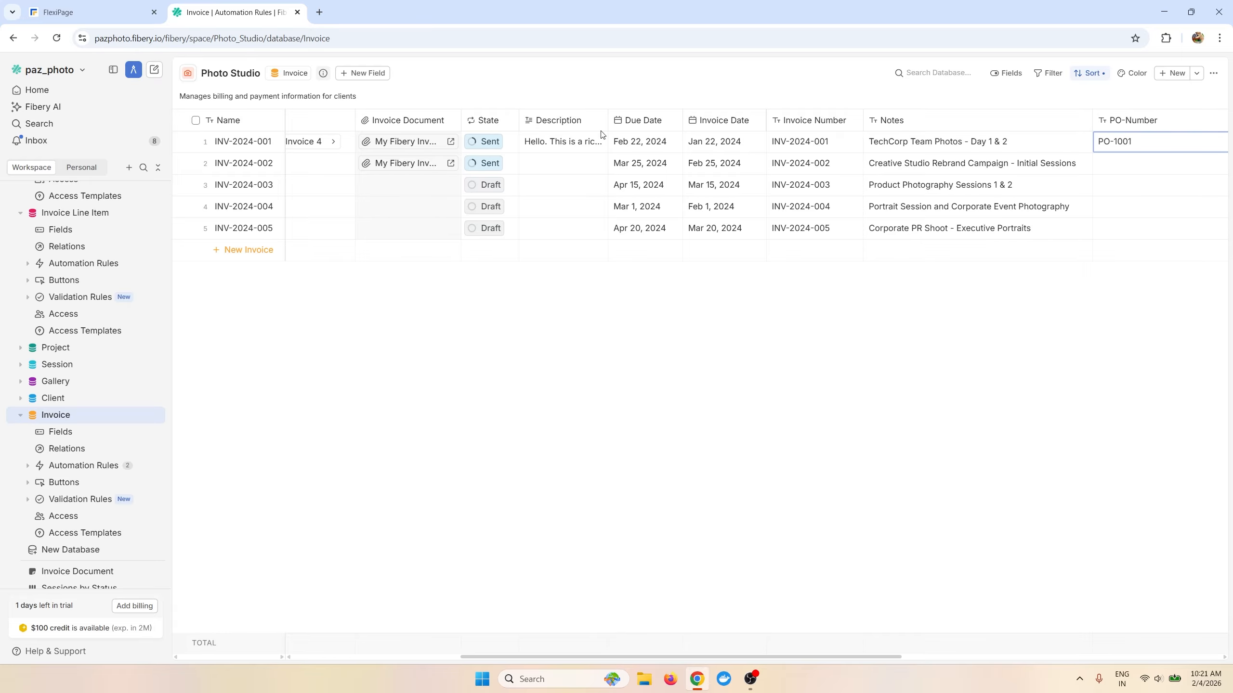
pyautogui.click(92, 12)
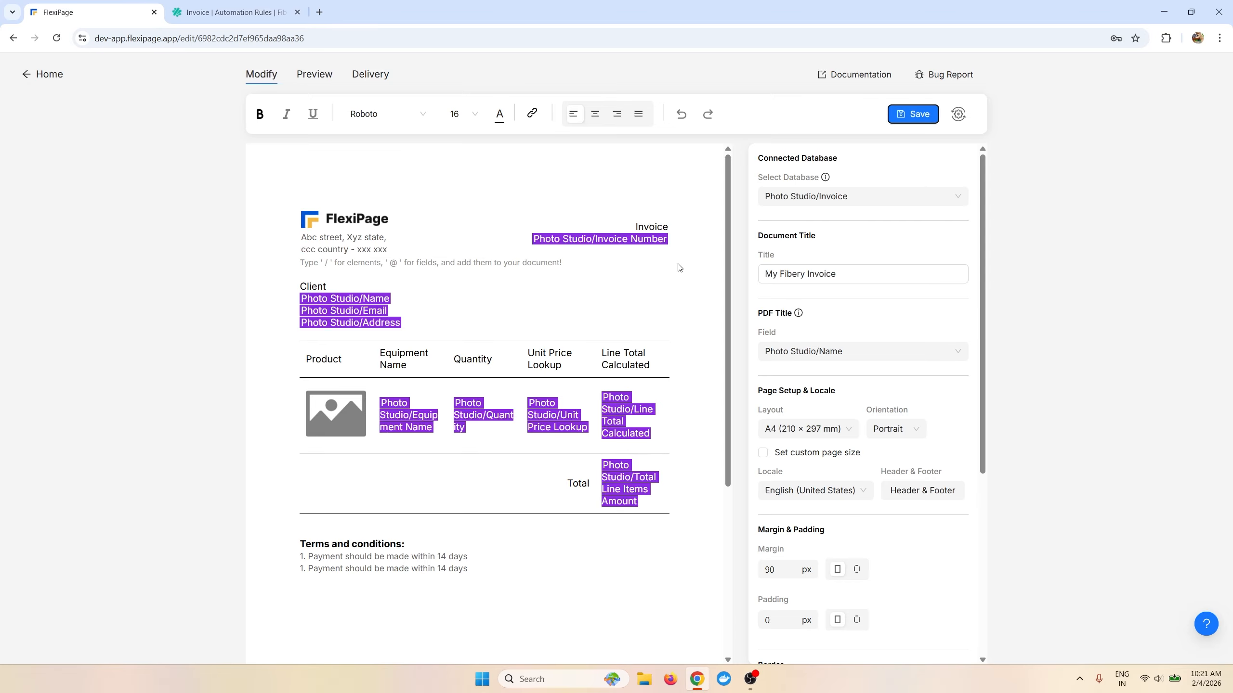
pyautogui.click(578, 265)
pyautogui.write('/')
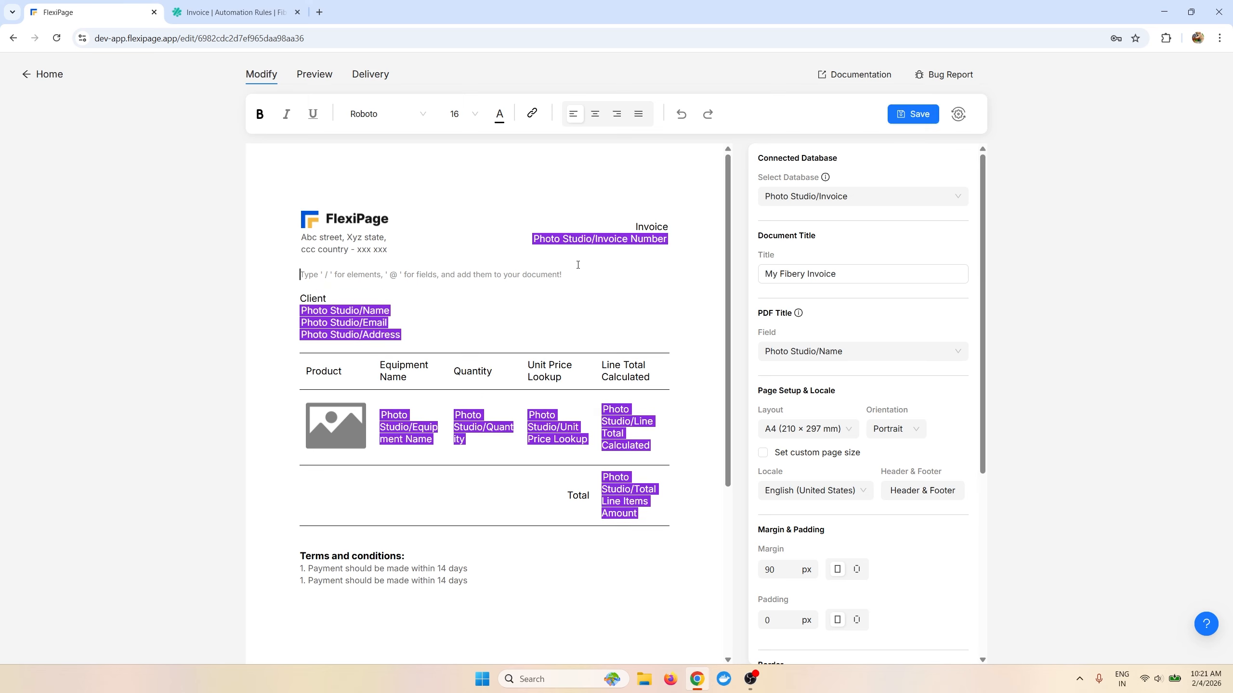
pyautogui.write('condi')
pyautogui.press('Return')
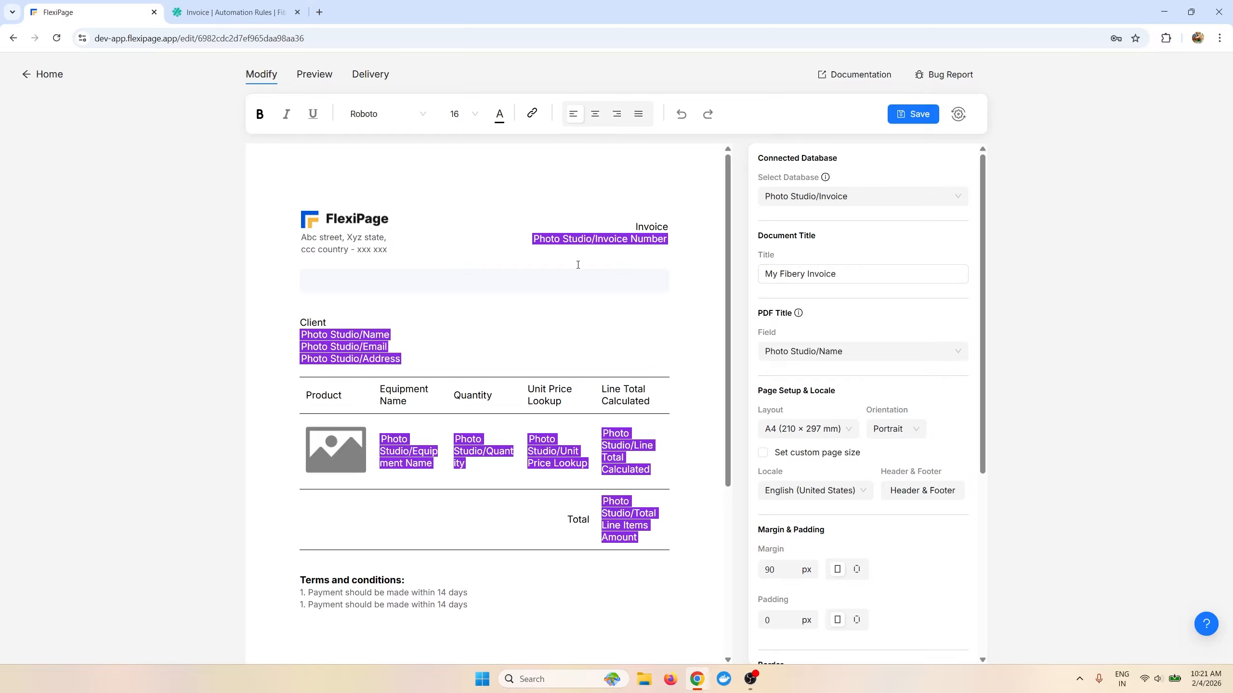
# Step: Enter the label "PO Number:" in the conditional block
pyautogui.write('PO NUmb')
pyautogui.press('BackSpace')
pyautogui.press('BackSpace')
pyautogui.press('BackSpace')
pyautogui.press('BackSpace')
pyautogui.write('mber')
pyautogui.click(578, 265)
pyautogui.press('Return')
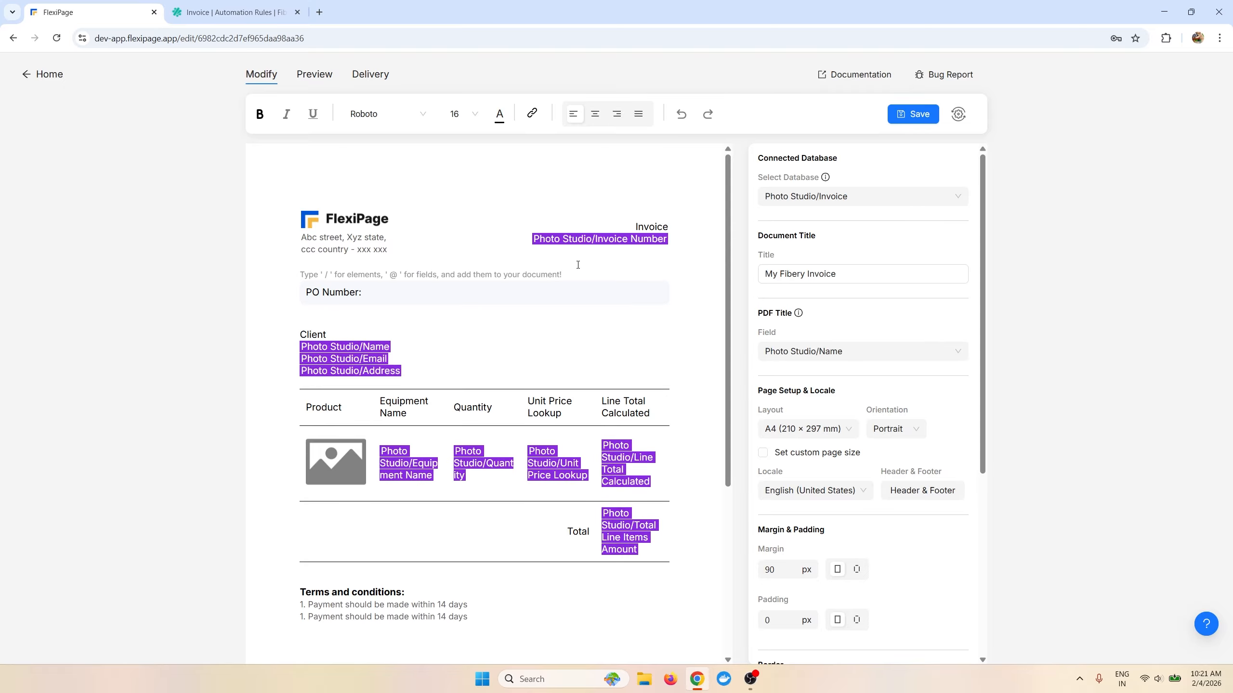
pyautogui.write('/co')
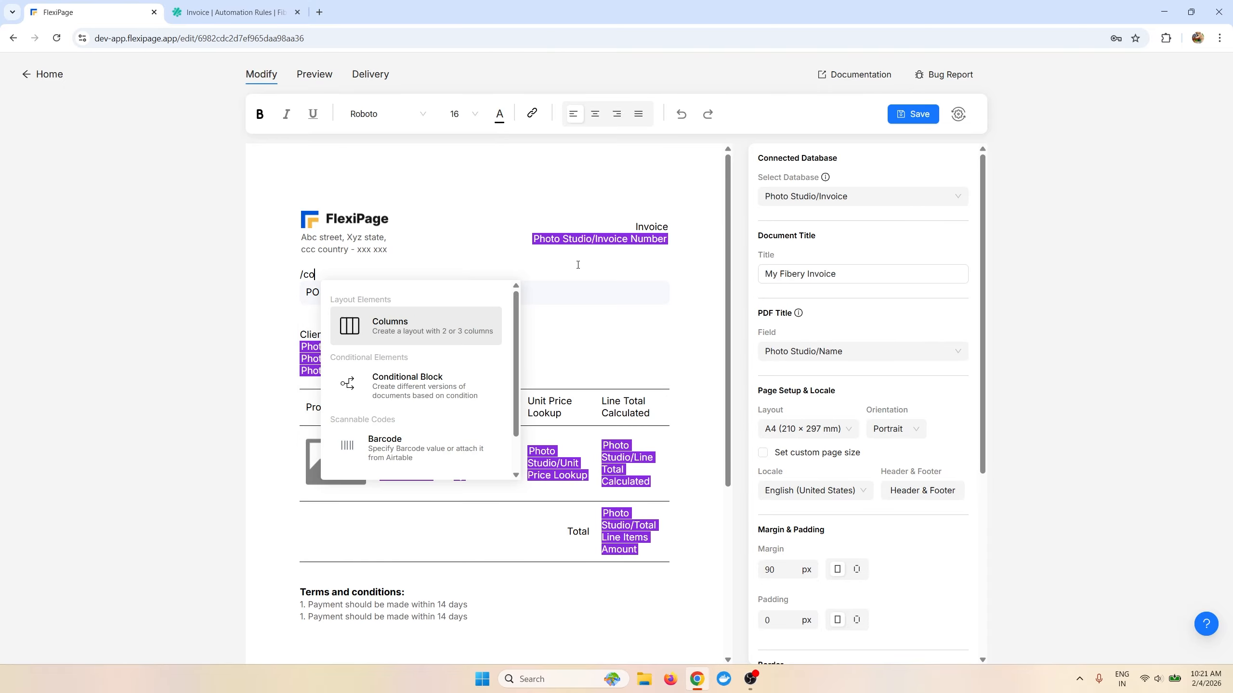
pyautogui.press('BackSpace')
pyautogui.press('BackSpace')
pyautogui.press('BackSpace')
pyautogui.press('BackSpace')
# Step: Add the Photo Studio/PO-Number field on a new line below the PO Number label and make the label bold
pyautogui.click(499, 285)
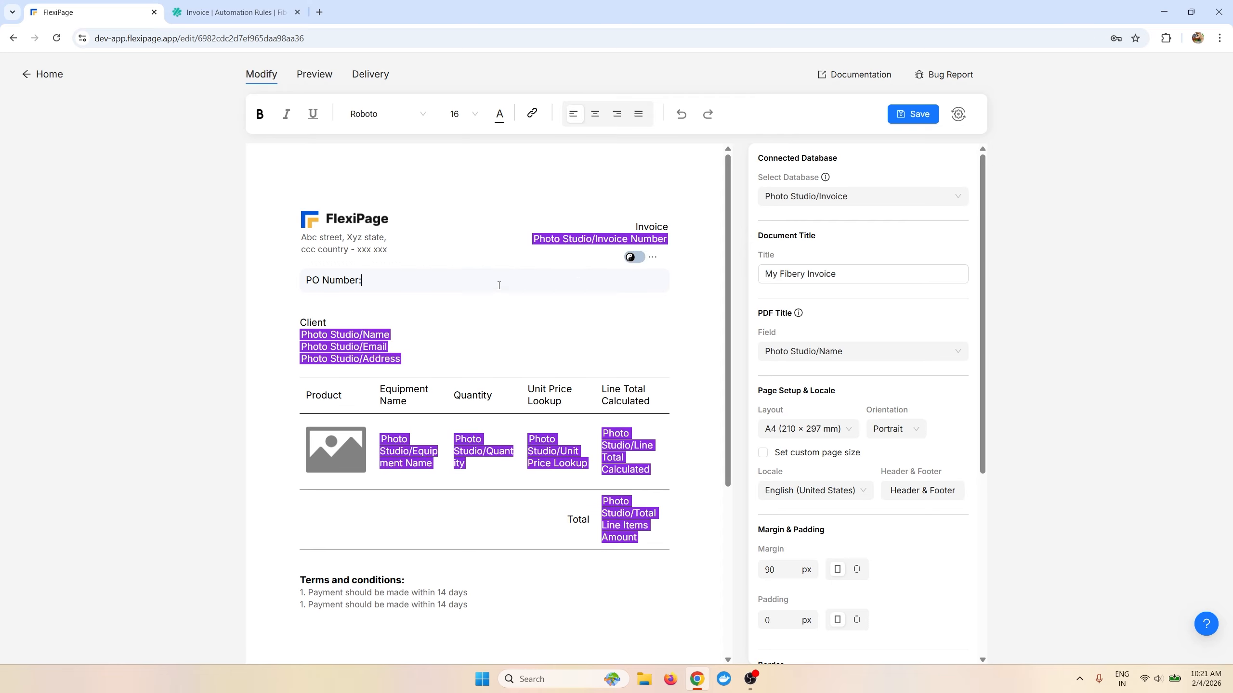
pyautogui.press('Return')
pyautogui.write('@po')
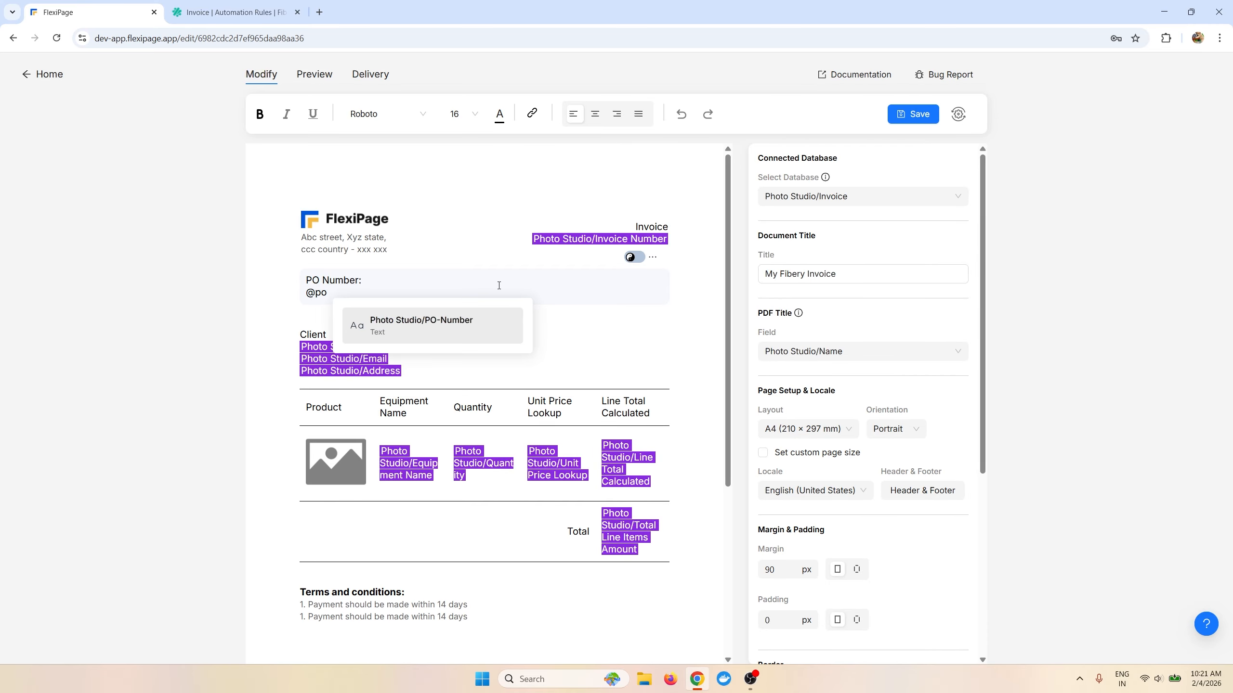
pyautogui.press('Return')
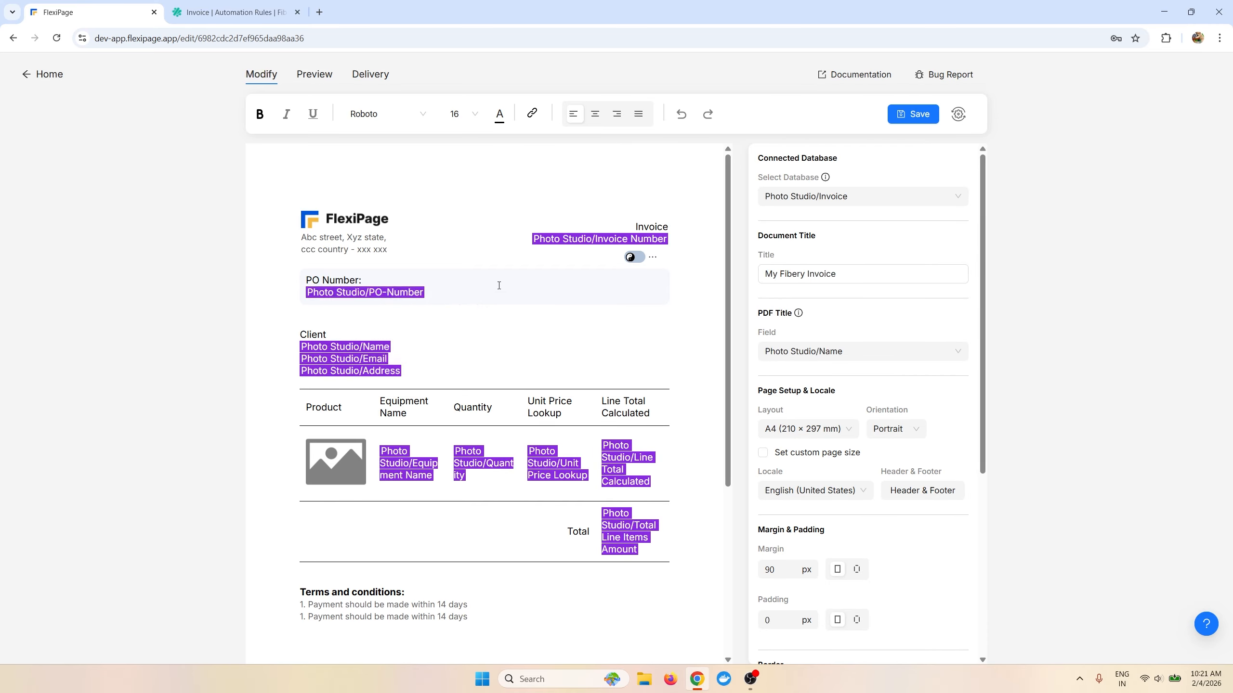
pyautogui.hotkey('shift', 'Home')
pyautogui.hotkey('ctrl', 'b')
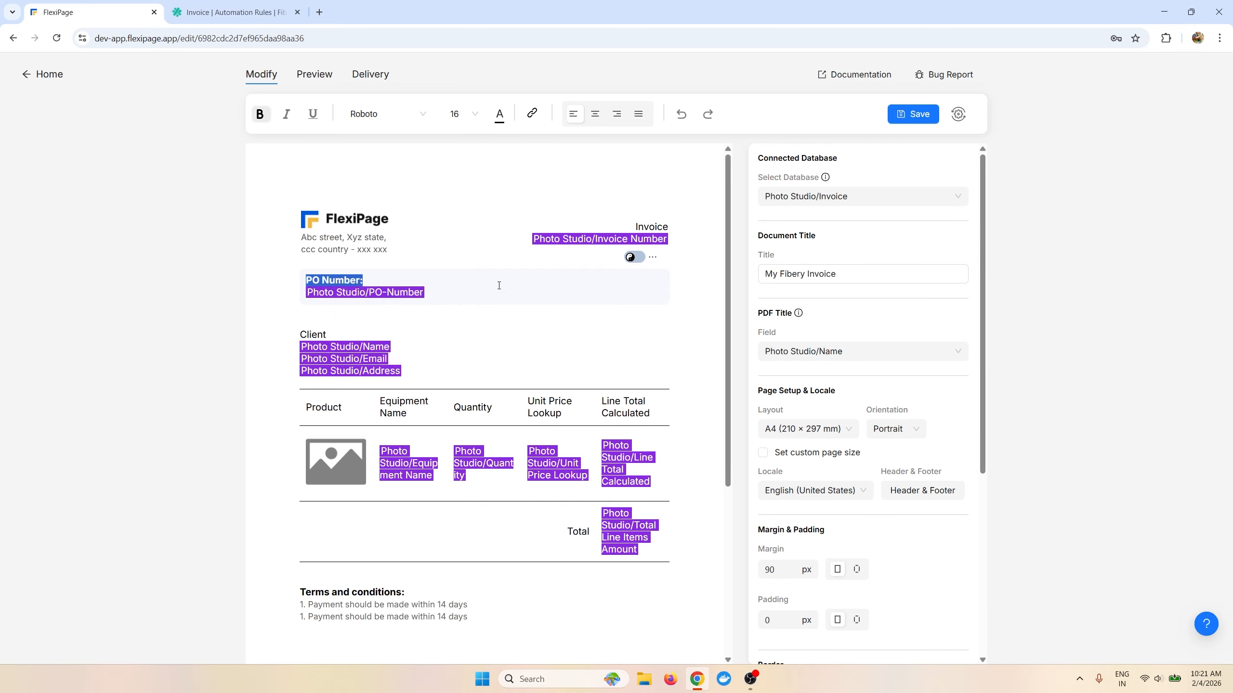
pyautogui.press('Right')
pyautogui.click(511, 293)
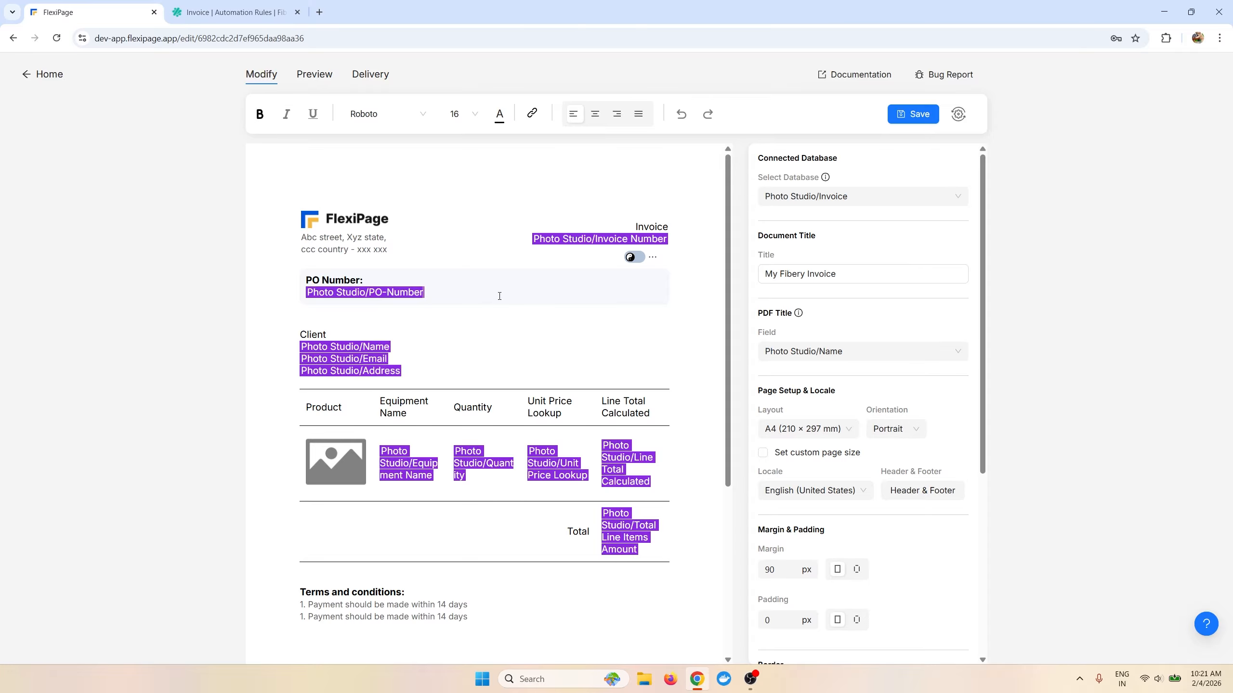
# Step: Apply a condition to the PO Number block requiring the Photo Studio/PO-Number field to be Is Not Empty
pyautogui.click(653, 257)
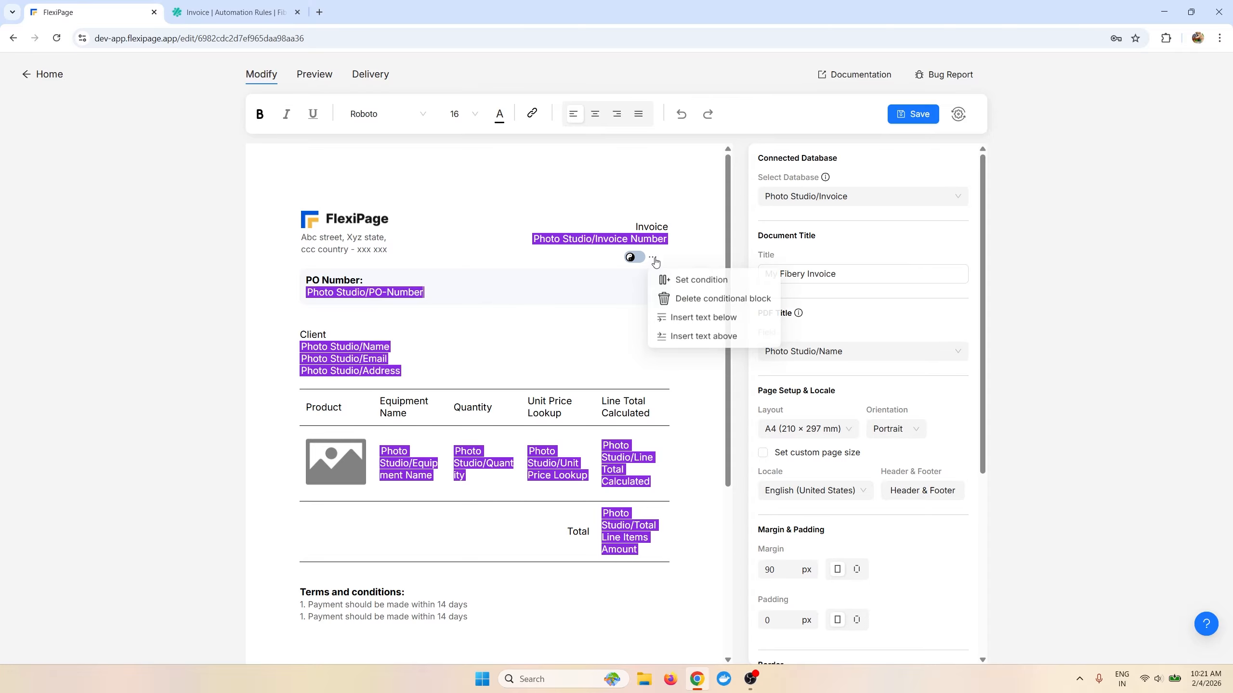
pyautogui.click(664, 287)
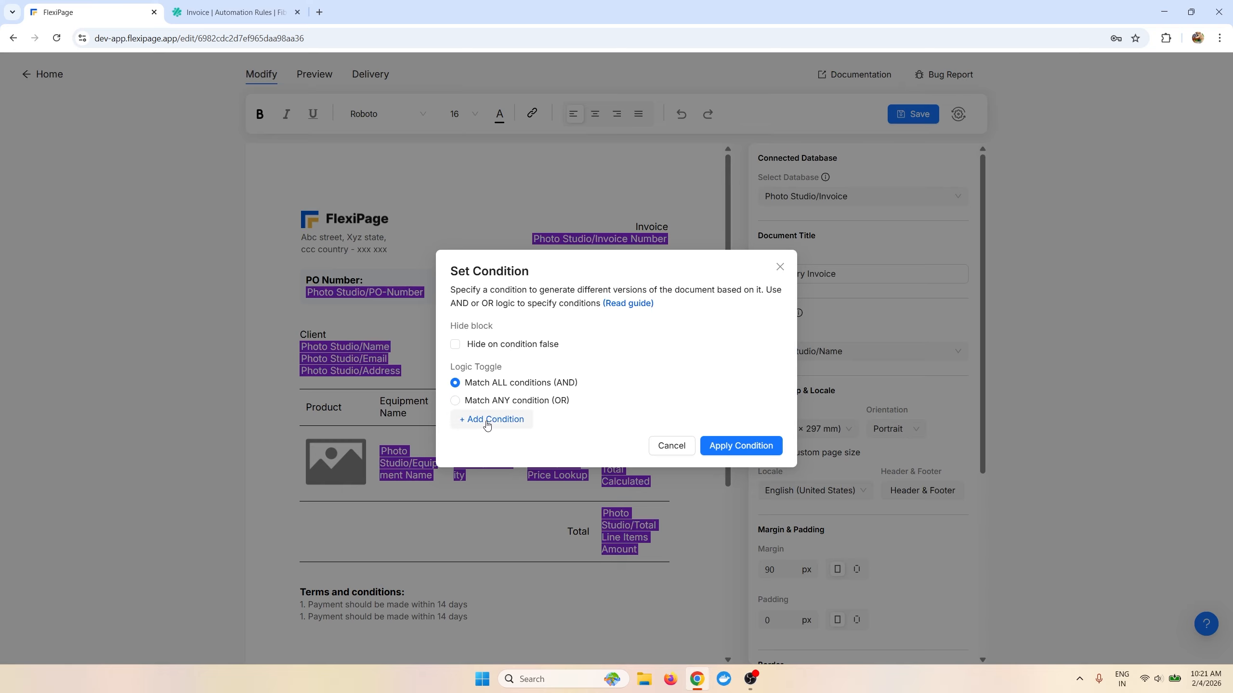
pyautogui.click(486, 420)
pyautogui.click(507, 418)
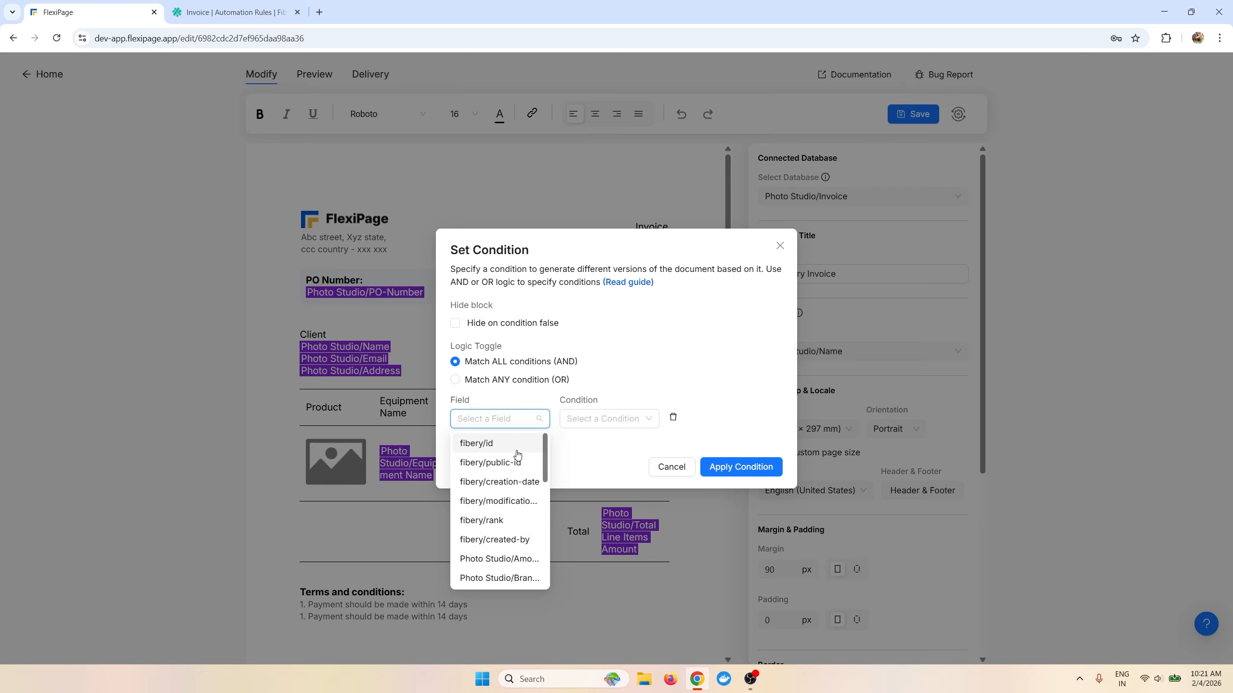
pyautogui.scroll(-5, 517, 455)
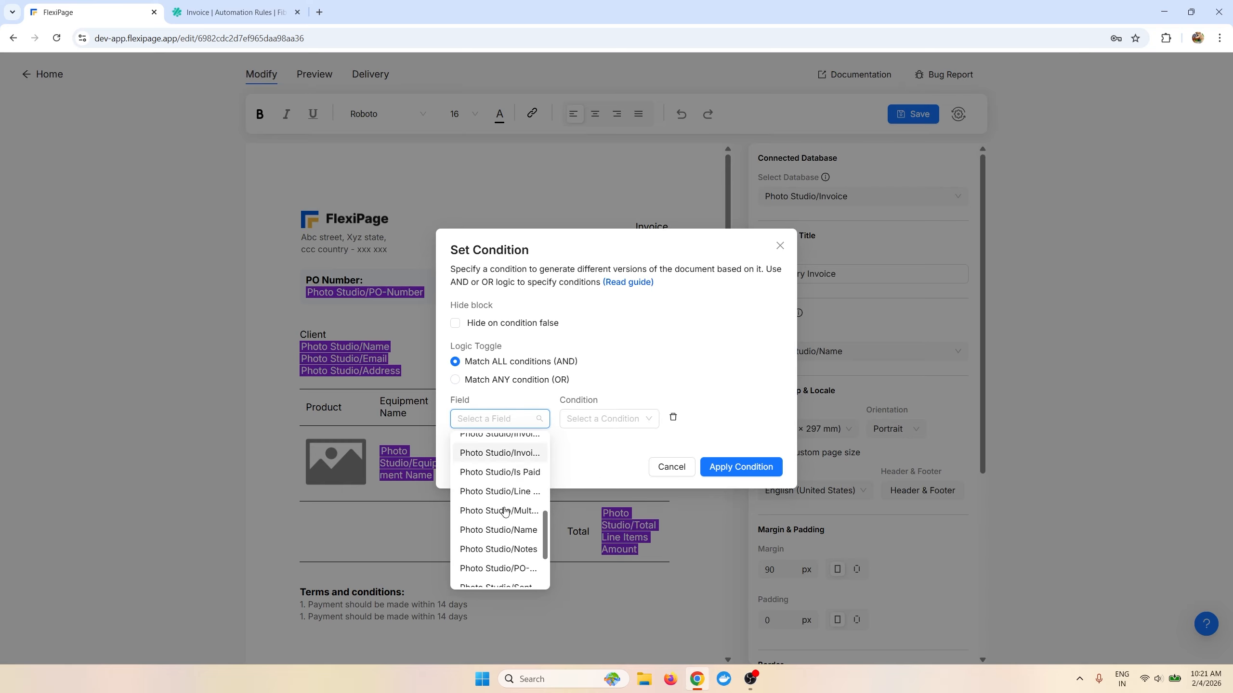
pyautogui.click(500, 568)
pyautogui.click(602, 427)
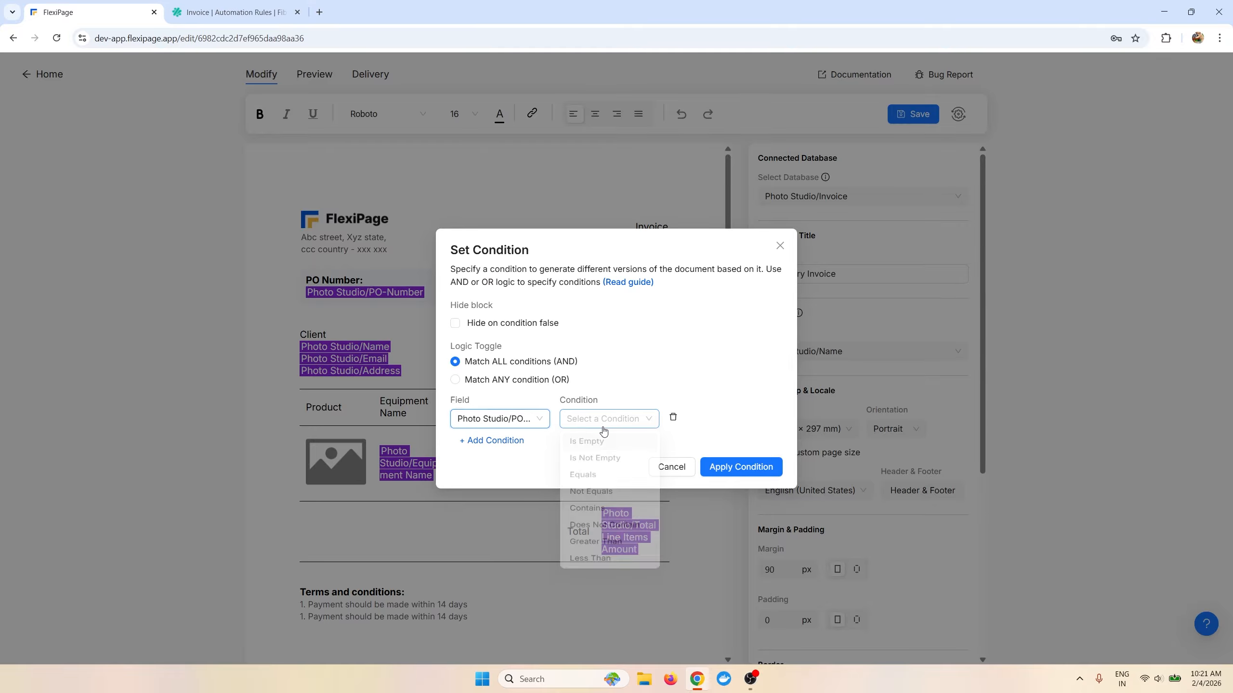
pyautogui.click(594, 458)
pyautogui.click(723, 463)
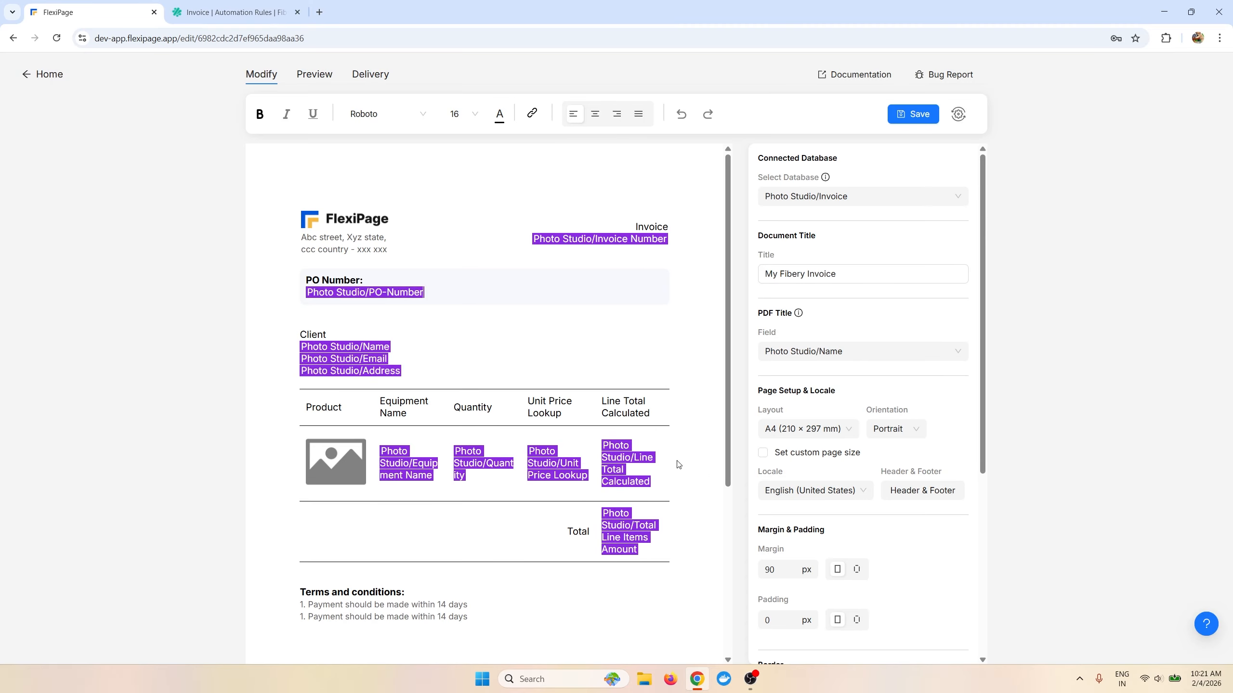
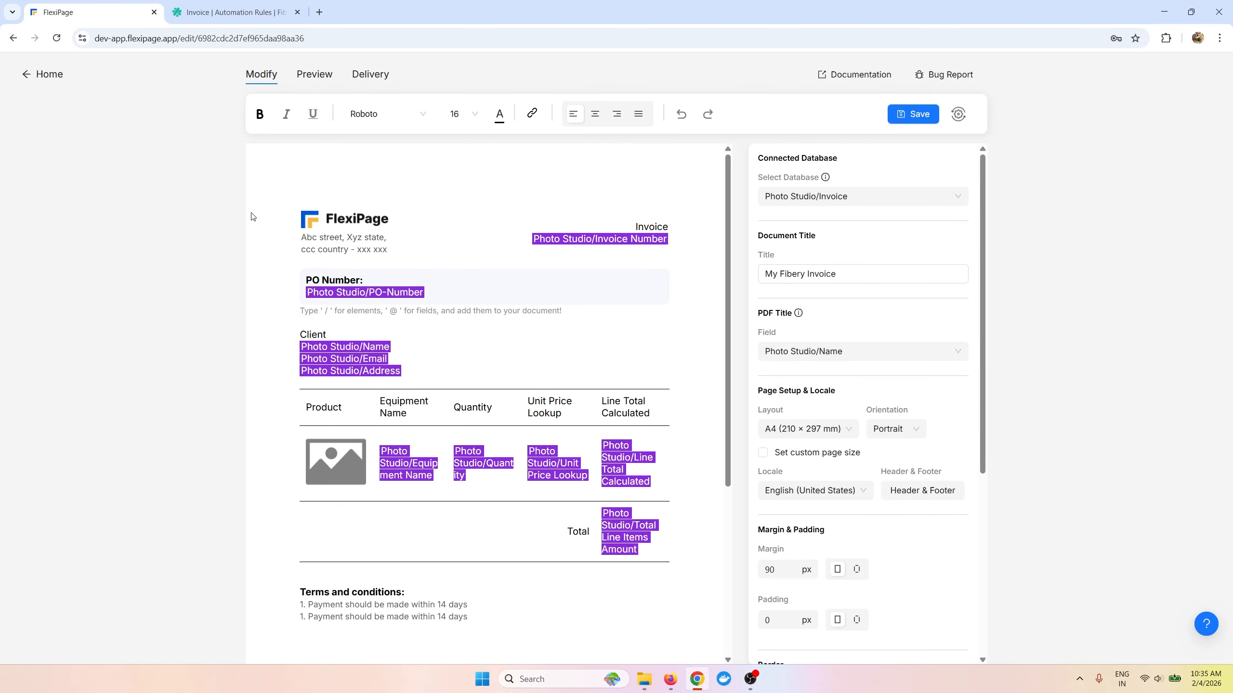
# Step: Retrigger the first invoice's PDF generation in the Fibery Invoice database by changing its State to Draft and back to Sent
pyautogui.click(233, 12)
pyautogui.click(528, 151)
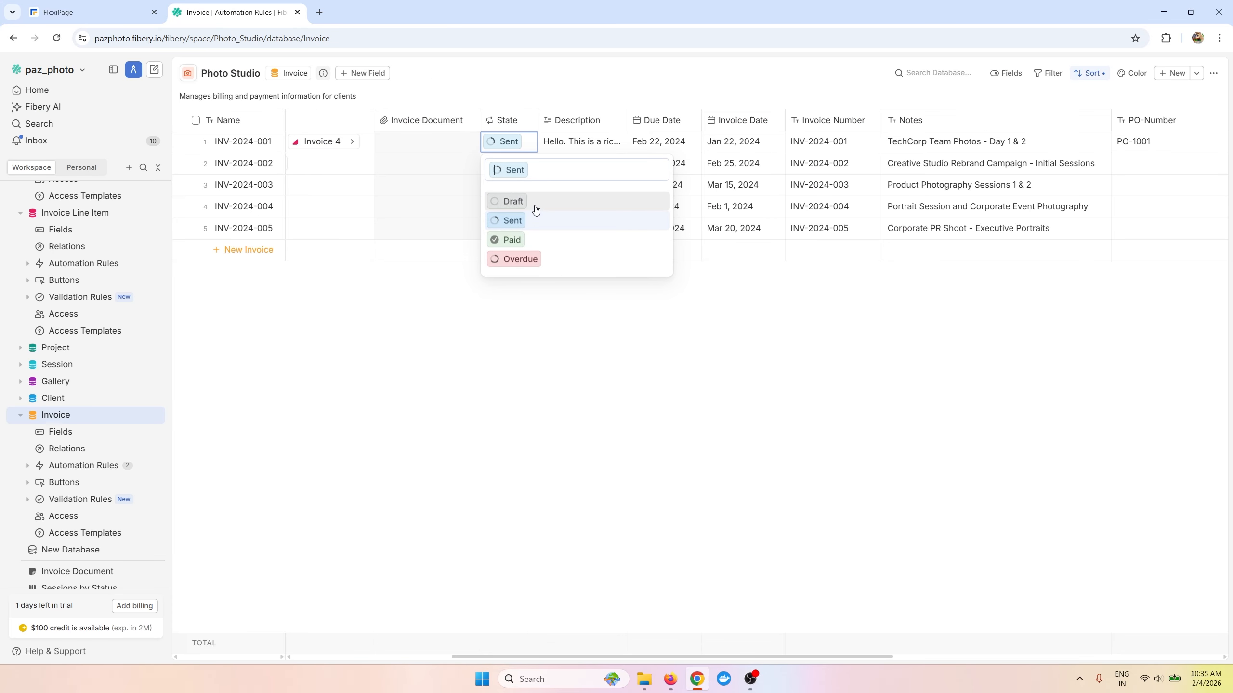
pyautogui.click(535, 210)
pyautogui.click(530, 147)
pyautogui.click(523, 219)
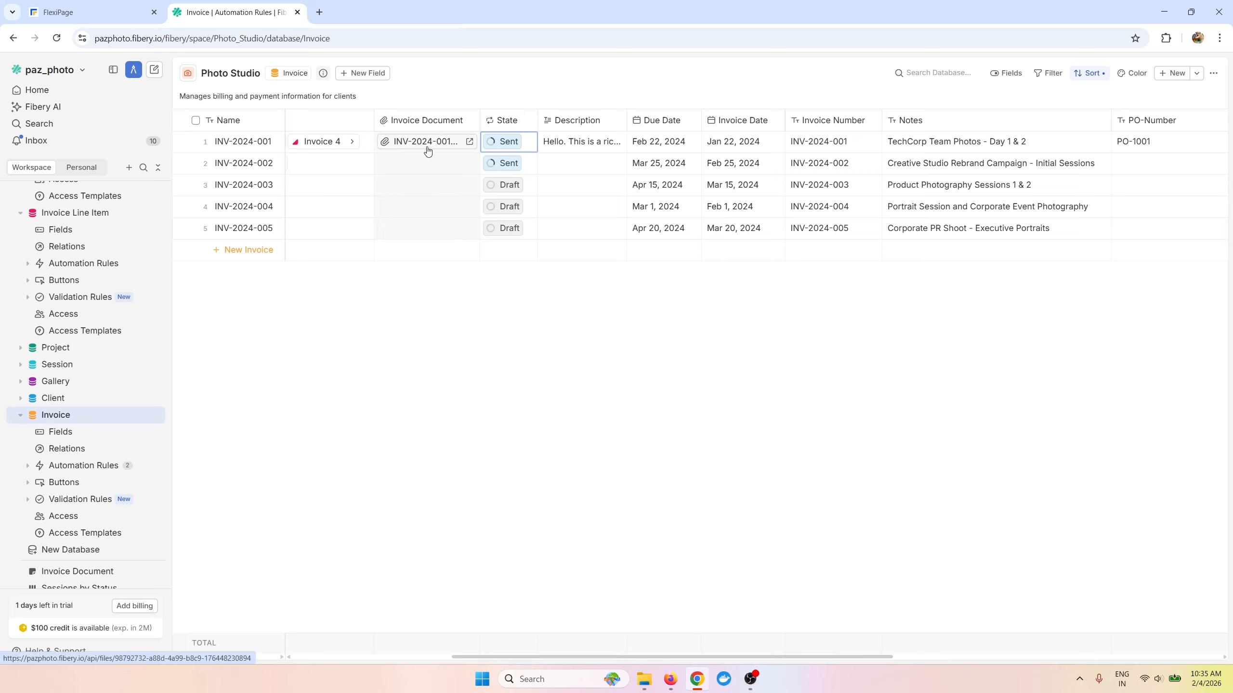
pyautogui.click(238, 144)
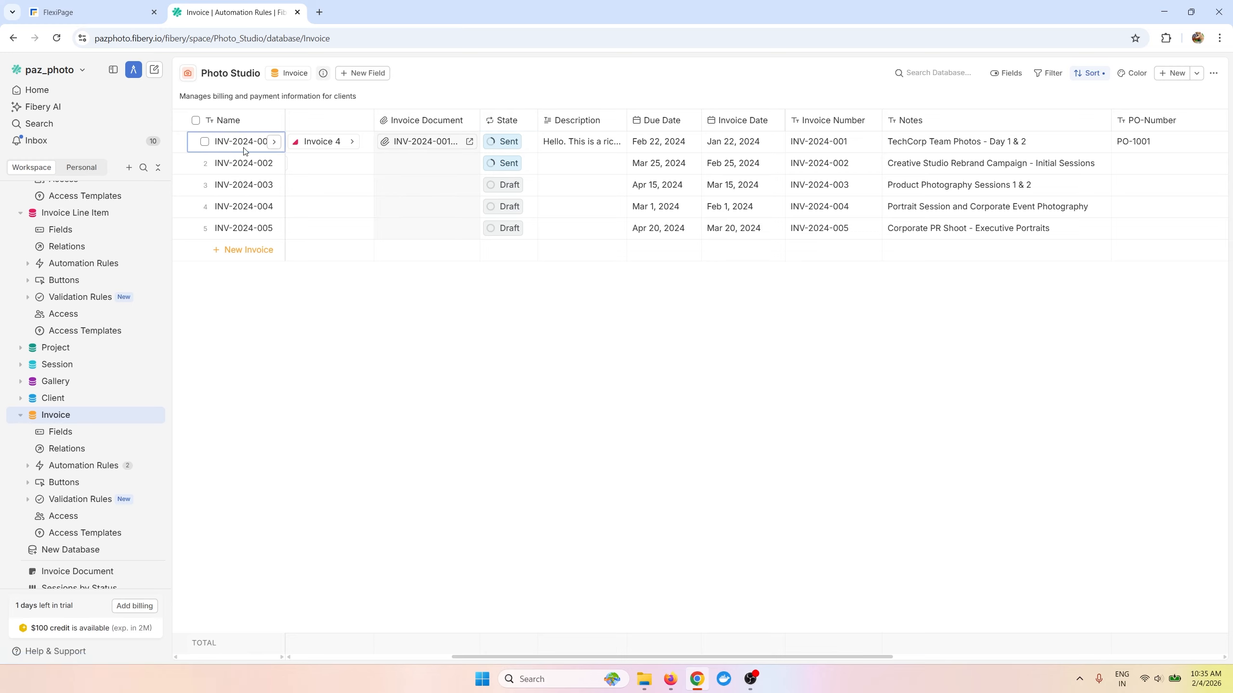
# Step: Open the INV-2024-001 invoice document, check its PO Number section, and close the PDF
pyautogui.click(469, 142)
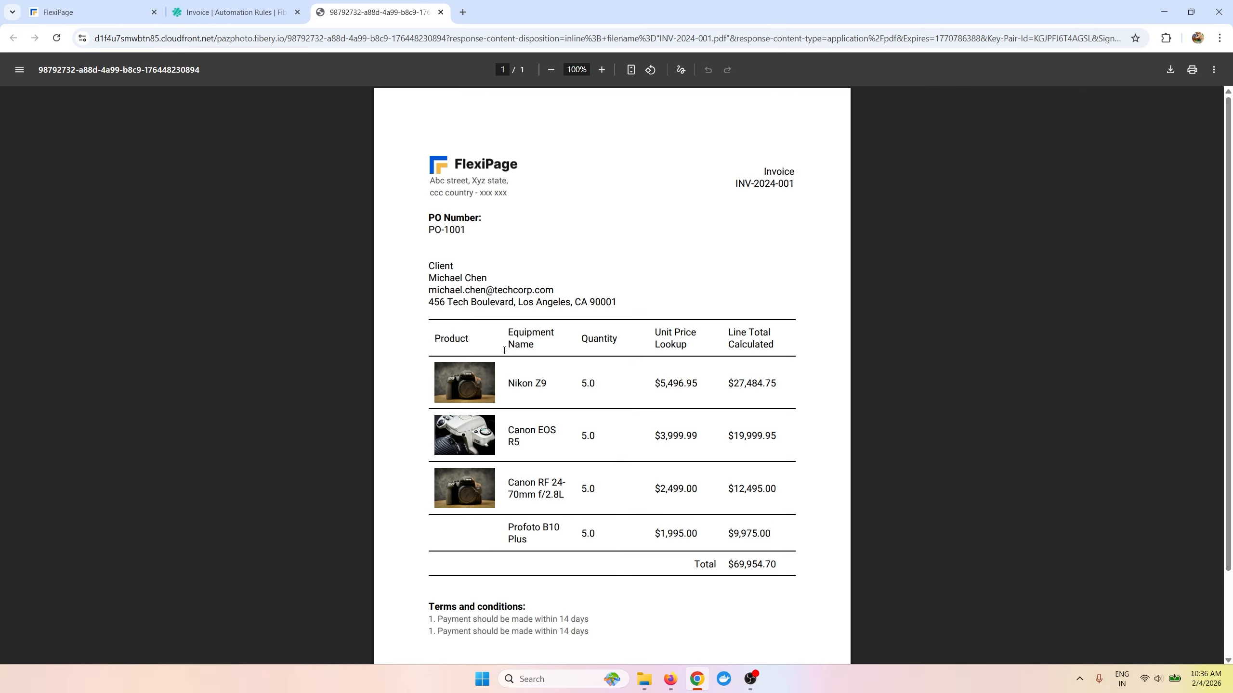
pyautogui.moveTo(434, 221); pyautogui.dragTo(479, 234)
pyautogui.click(477, 240)
pyautogui.click(440, 12)
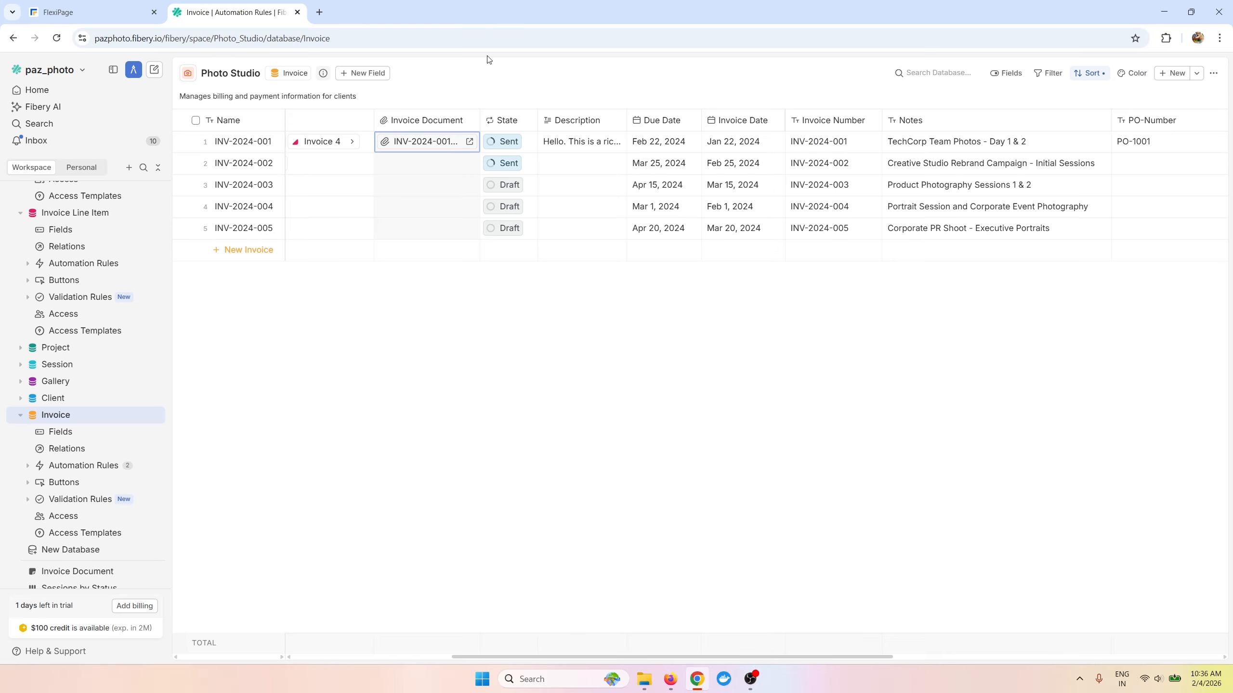
# Step: Retrigger PDF generation for INV-2024-002 by changing its State to Draft and back to Sent
pyautogui.click(442, 167)
pyautogui.click(505, 164)
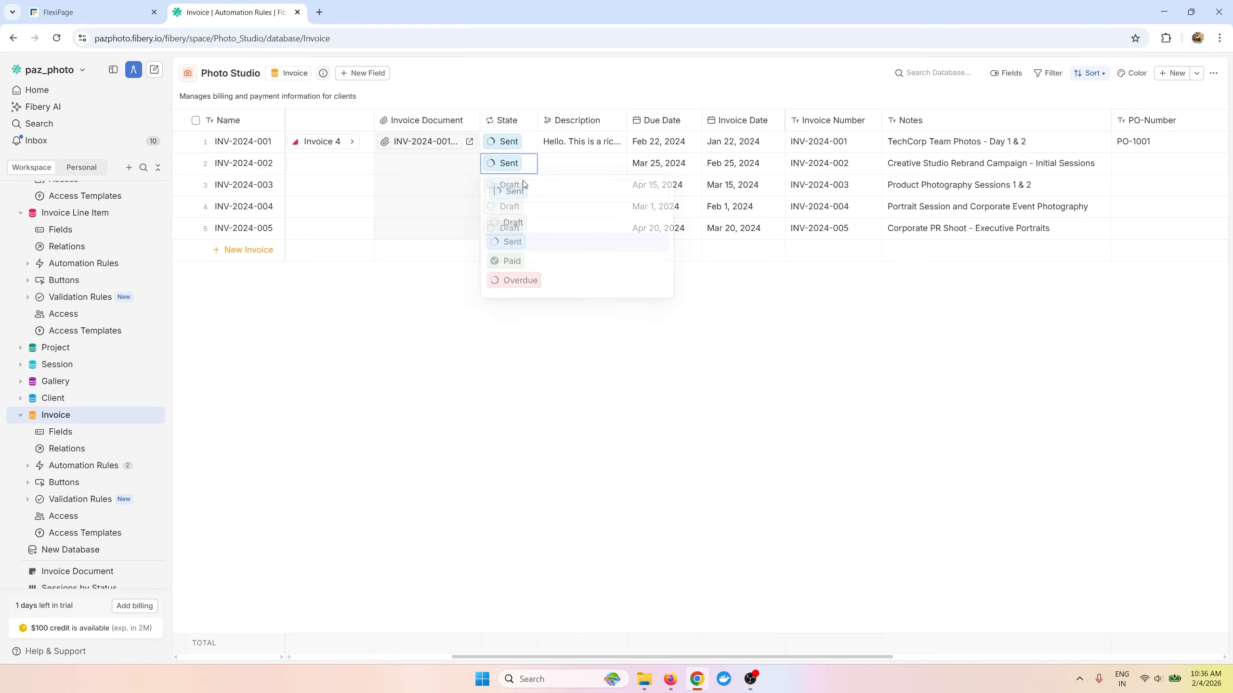
pyautogui.click(515, 224)
pyautogui.click(531, 170)
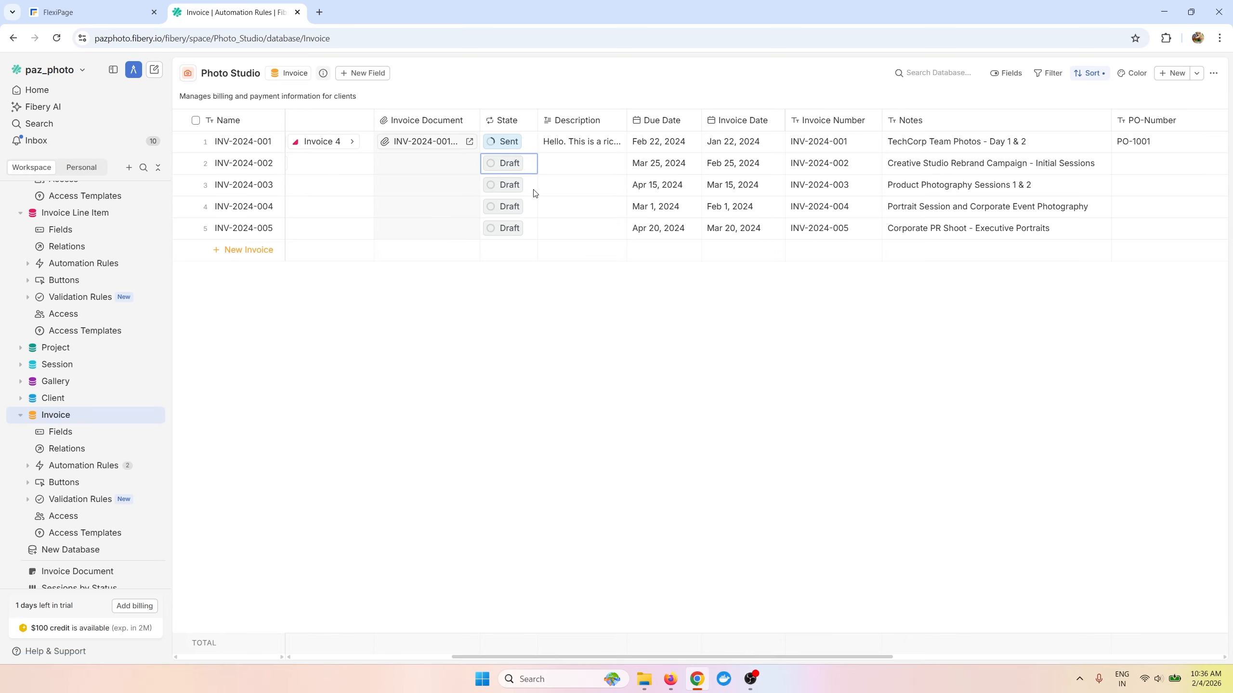
pyautogui.click(533, 249)
# Step: Open the INV-2024-002 invoice document and compare its PO Number area with the FlexiPage template
pyautogui.click(469, 164)
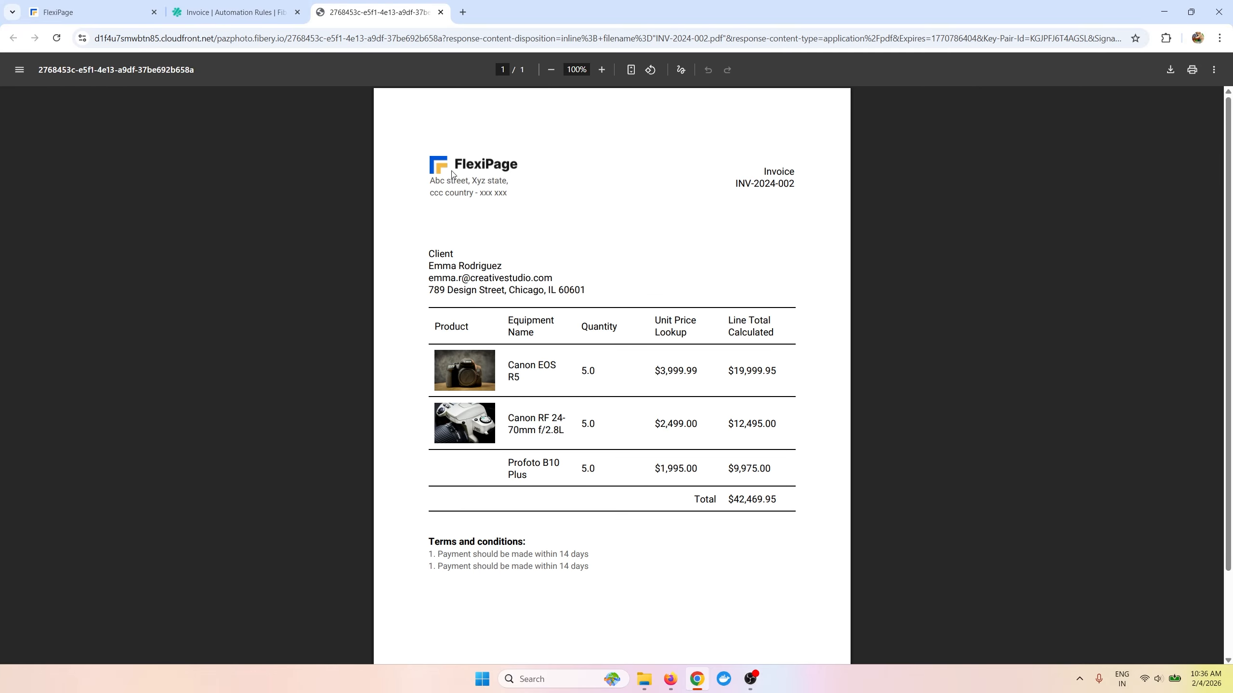
pyautogui.scroll(-2, 485, 217)
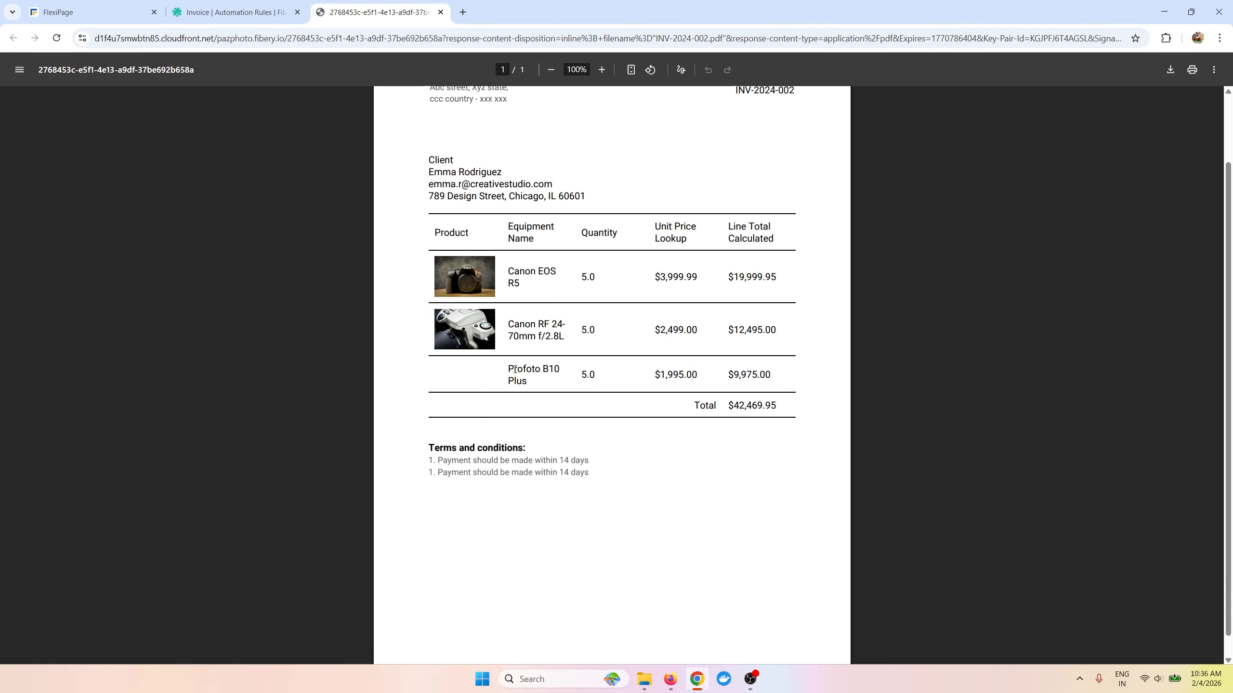
pyautogui.scroll(2, 516, 371)
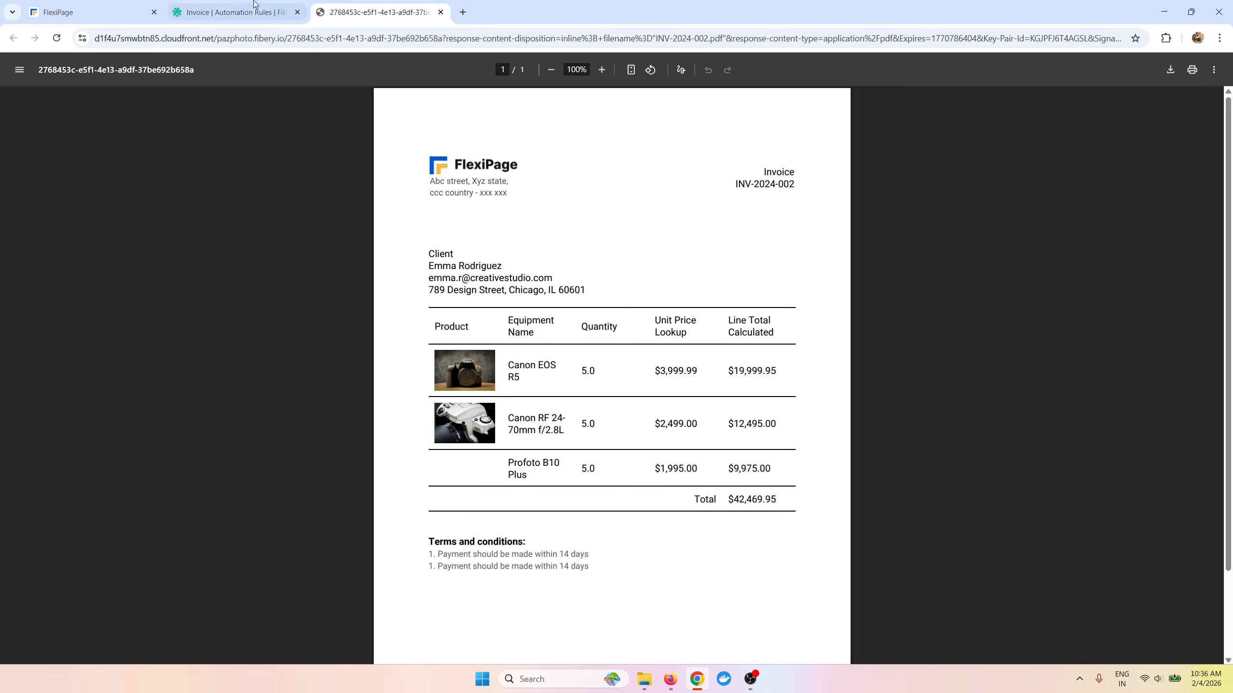
pyautogui.click(57, 10)
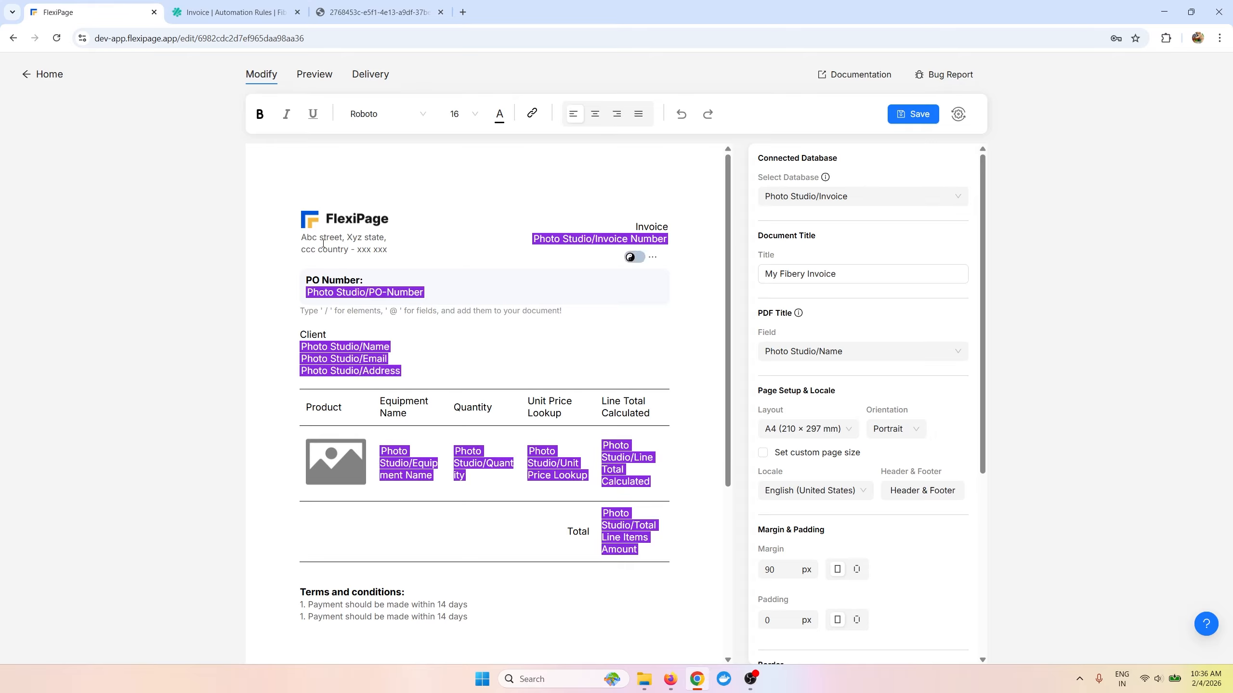
pyautogui.click(373, 12)
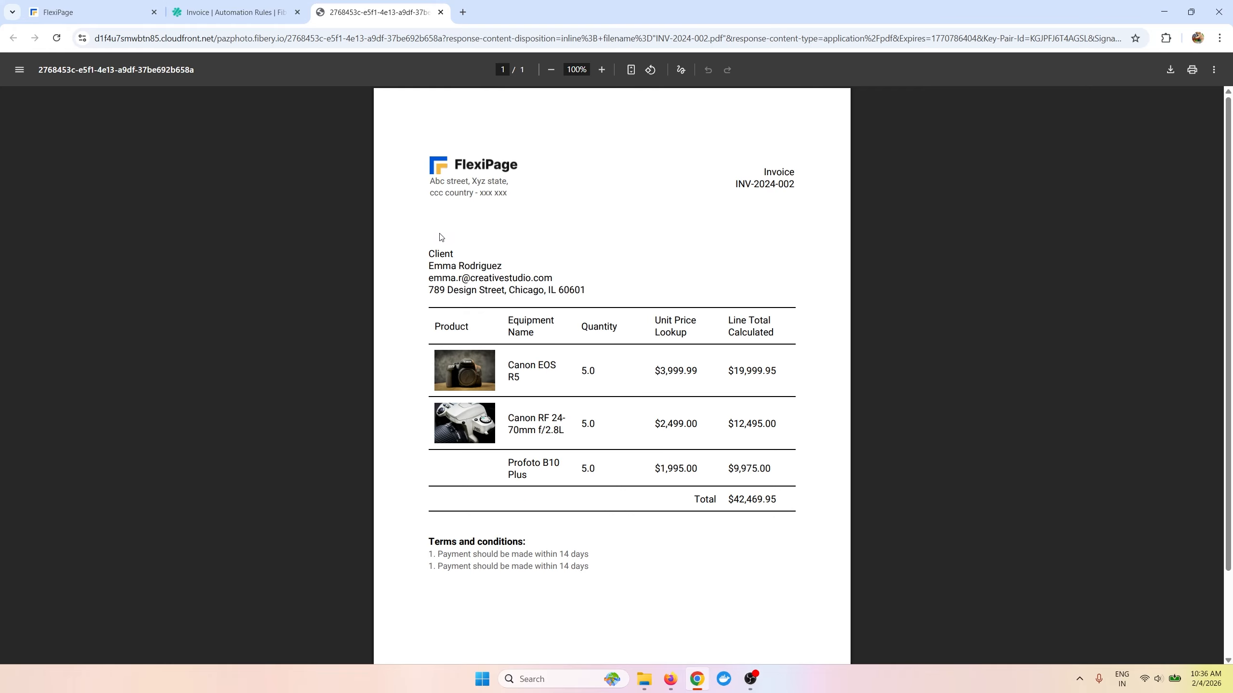
pyautogui.click(57, 12)
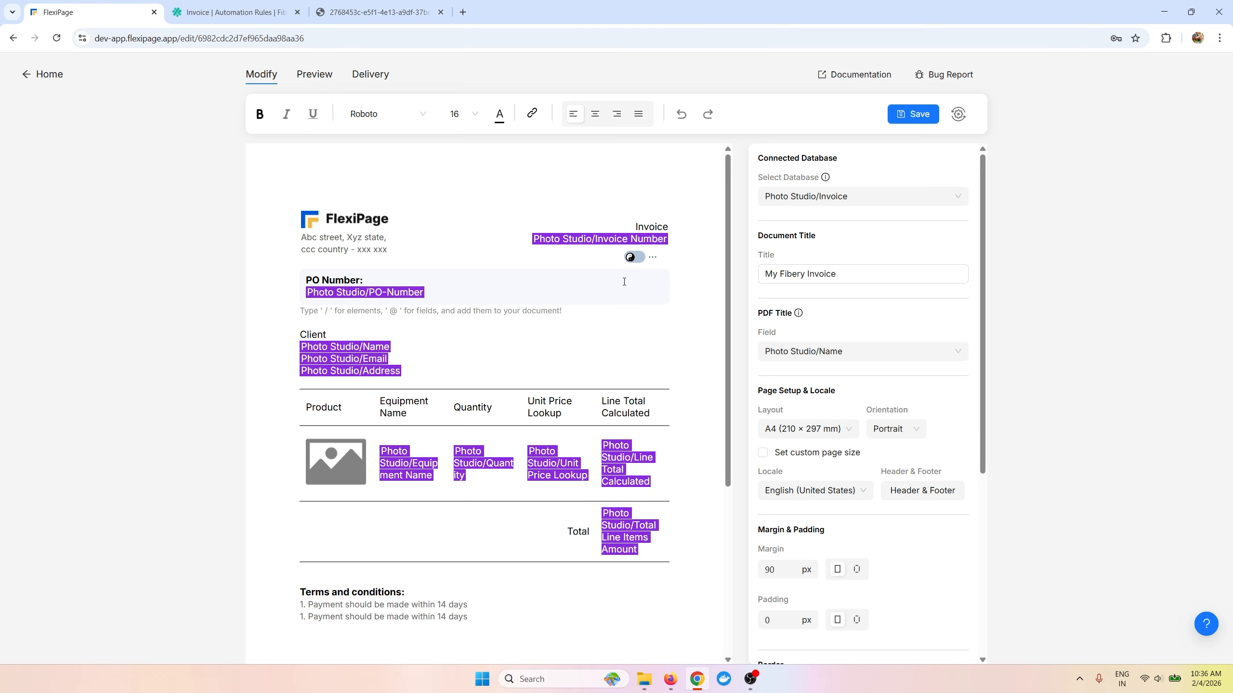
# Step: Examine the PO Number conditional block's content for both the true and false states of its condition
pyautogui.click(635, 257)
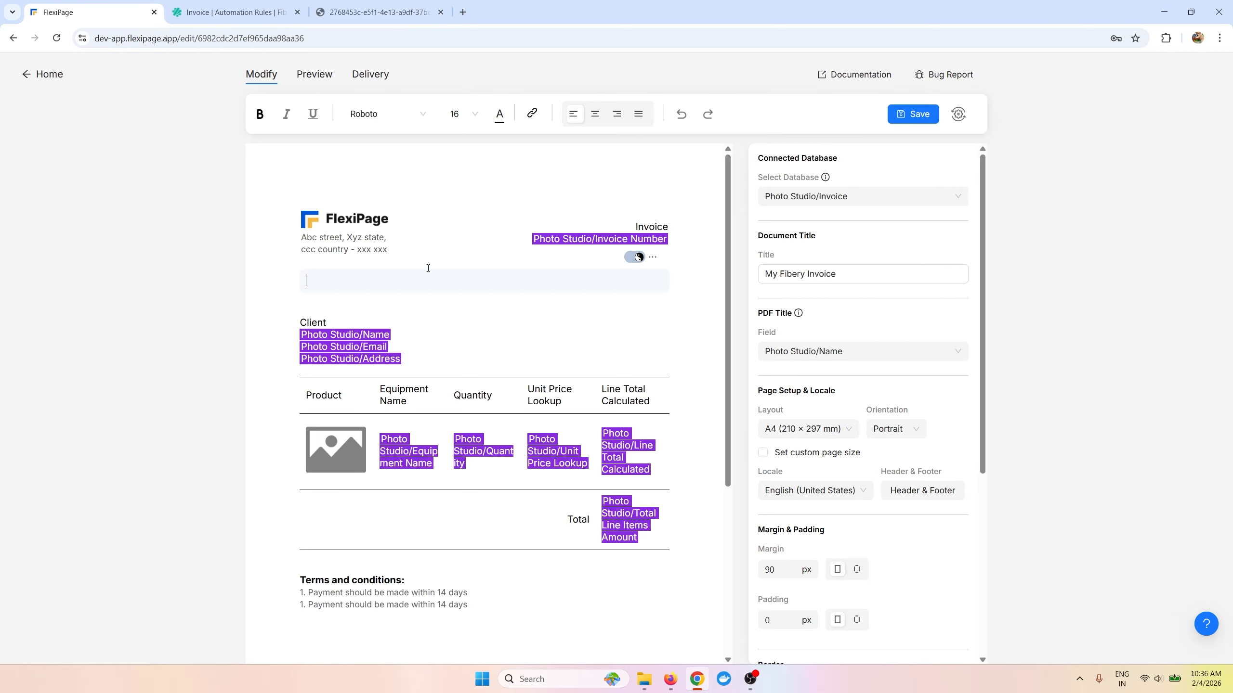
pyautogui.click(410, 281)
pyautogui.click(637, 258)
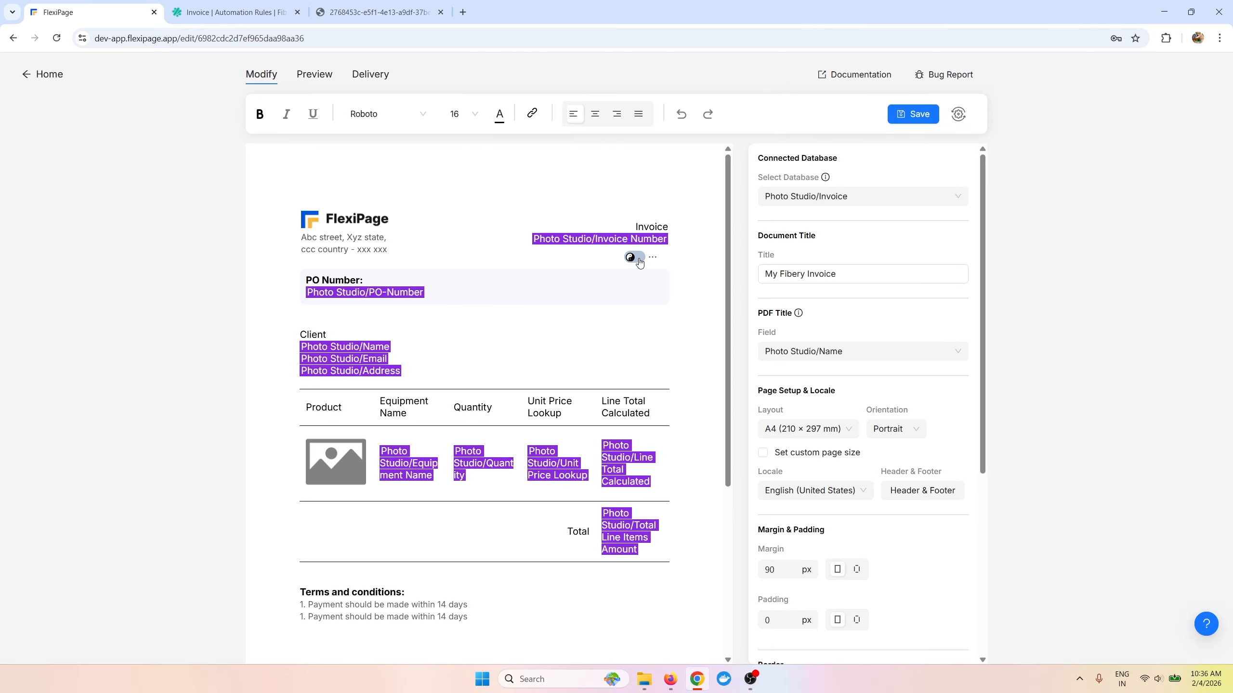
pyautogui.click(638, 259)
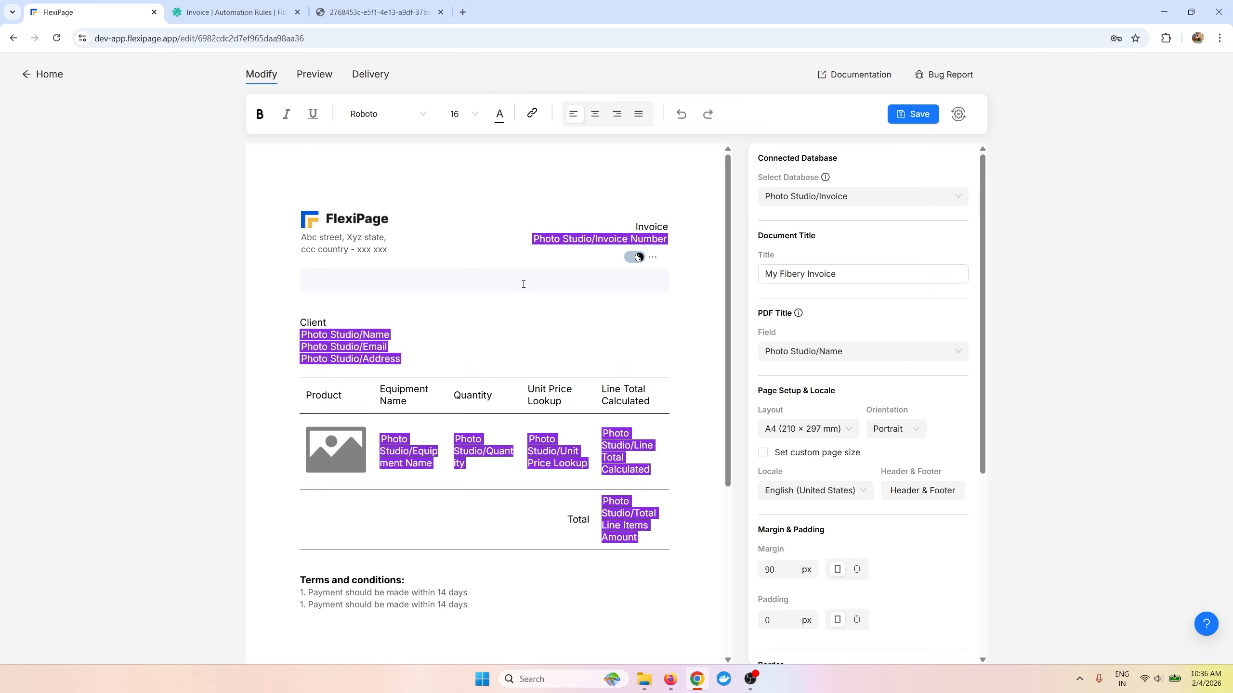
pyautogui.click(633, 258)
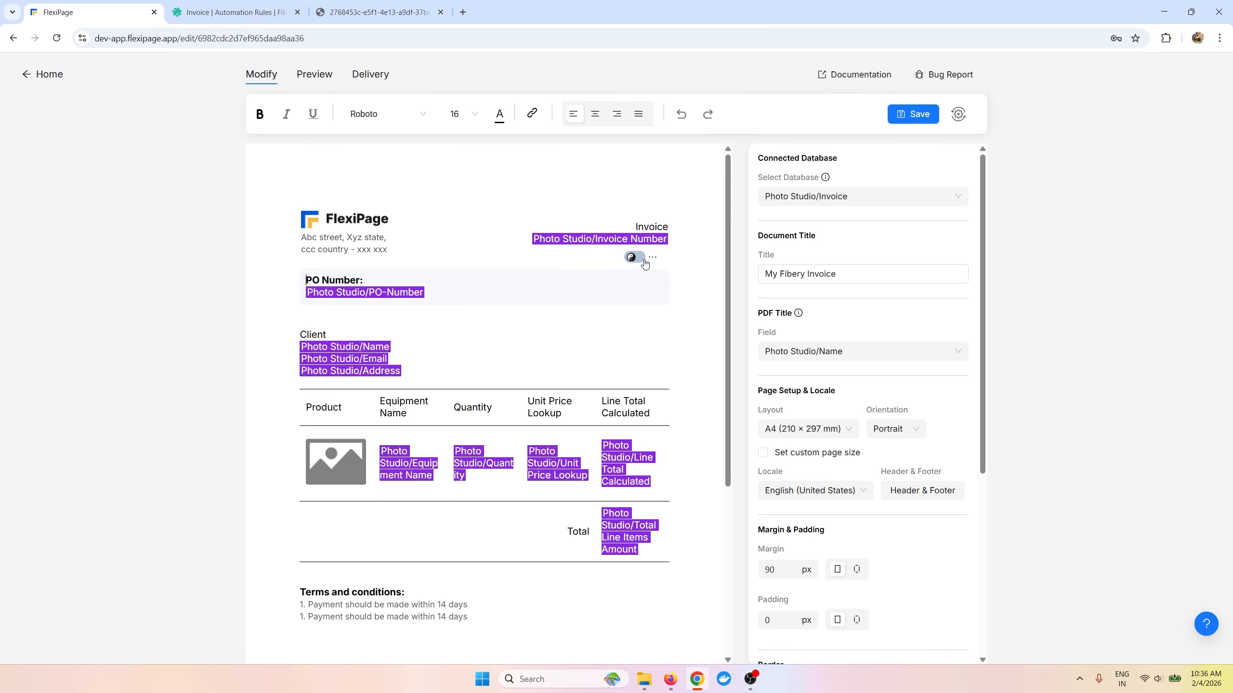
# Step: Enable Hide on condition false for the PO Number conditional block and apply the condition
pyautogui.click(653, 257)
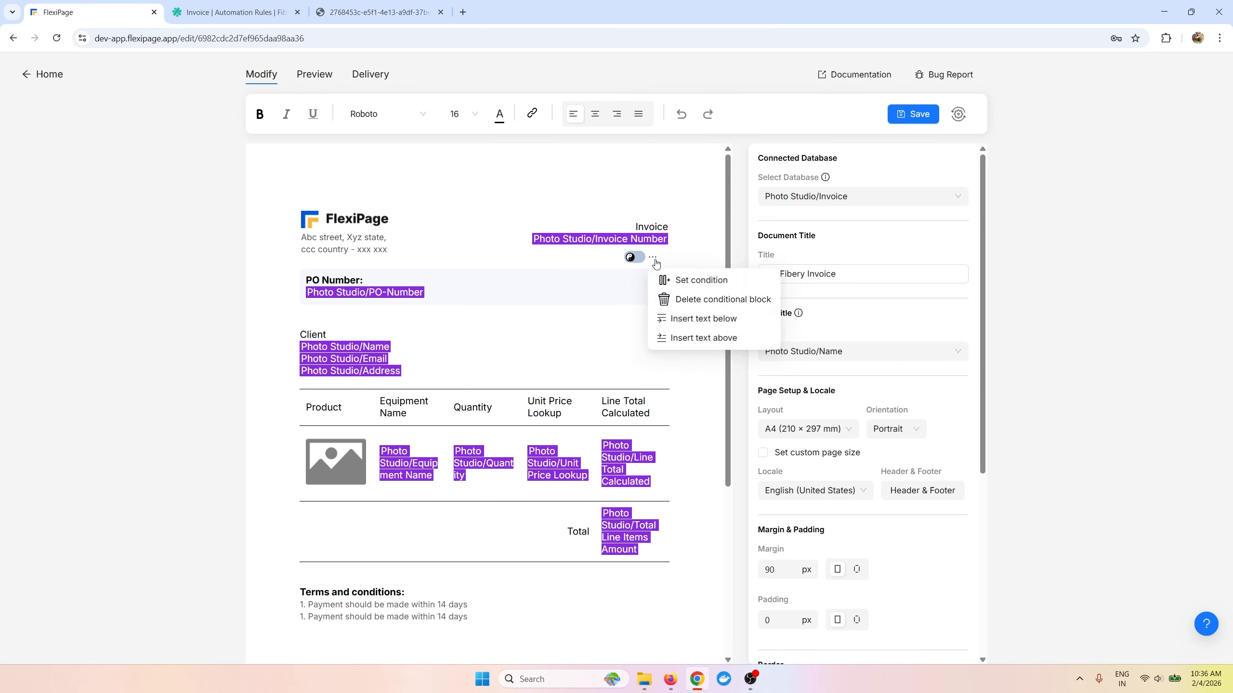
pyautogui.click(693, 287)
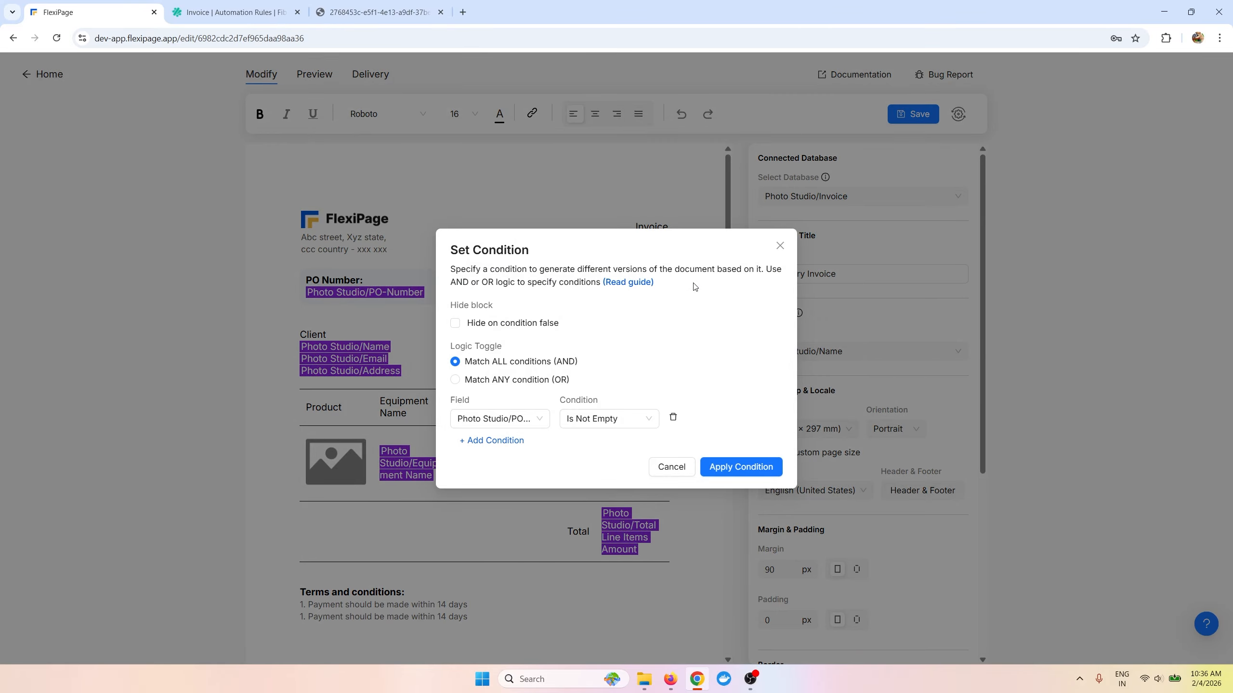
pyautogui.click(456, 324)
pyautogui.click(710, 466)
# Step: Remove one blank line between the PO Number block and the Client section, and save the template
pyautogui.press('BackSpace')
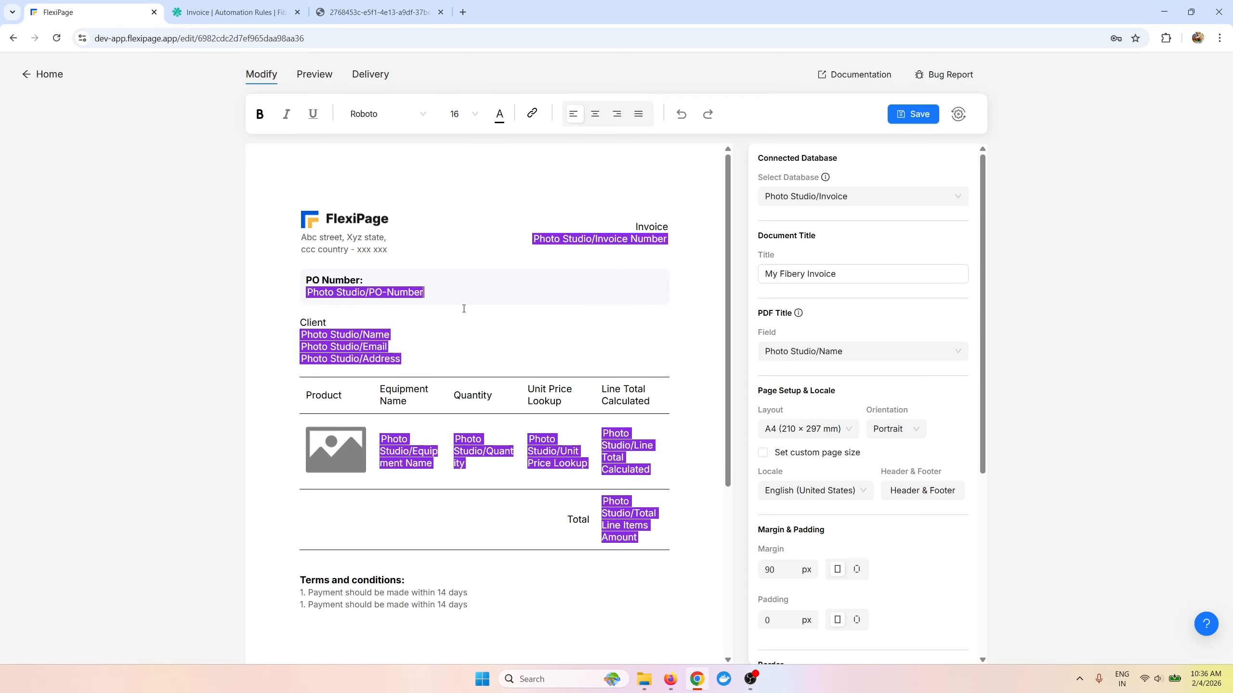
pyautogui.press('Up')
pyautogui.press('Up')
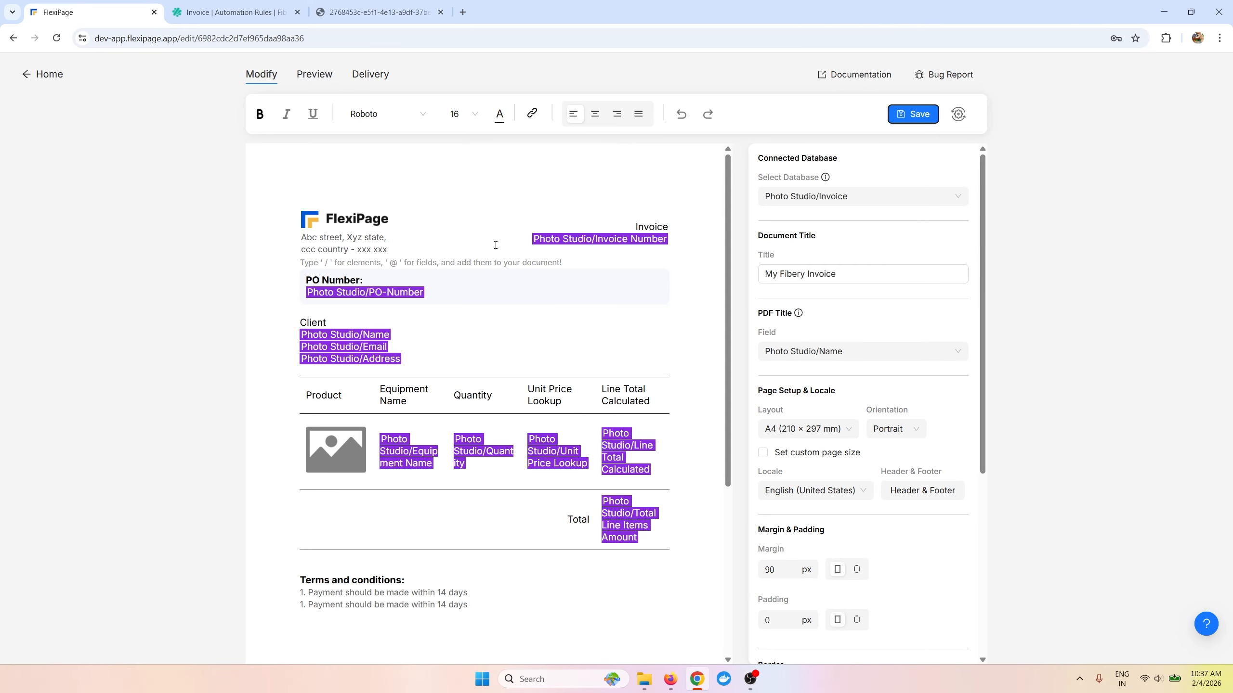
pyautogui.moveTo(482, 389)
pyautogui.click(427, 310)
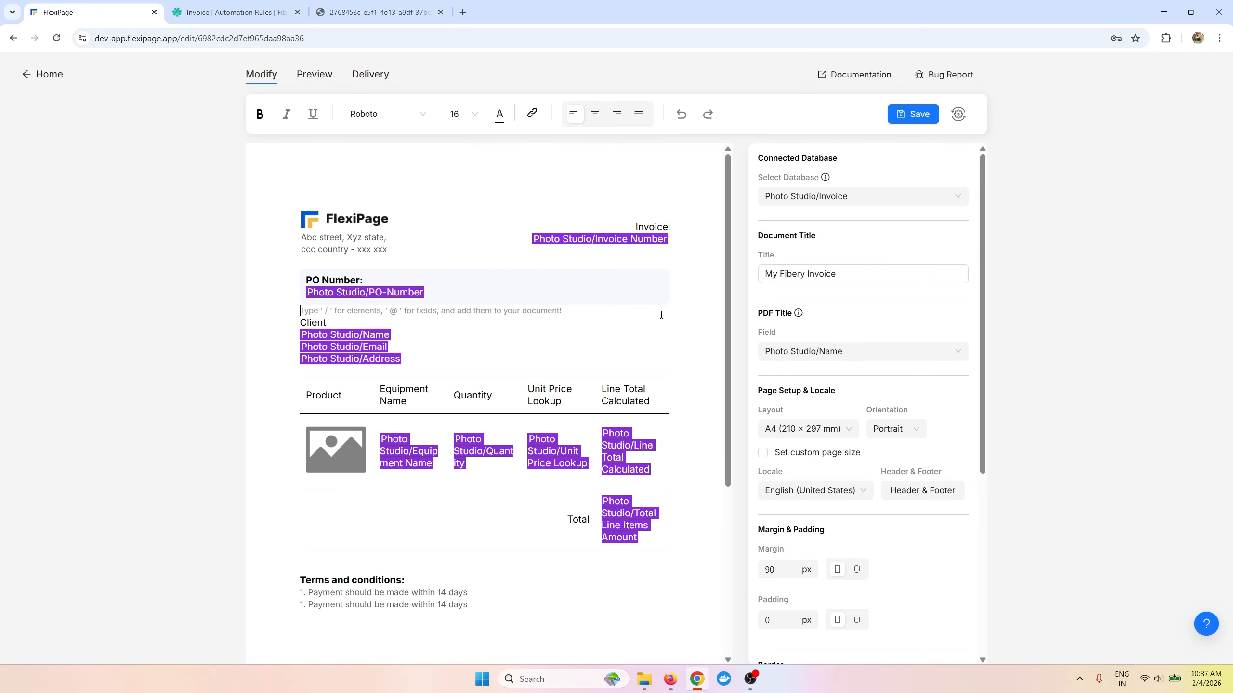
# Step: Review the template's page, border and background settings and its Header & Footer Builder without changing anything
pyautogui.scroll(-4, 900, 352)
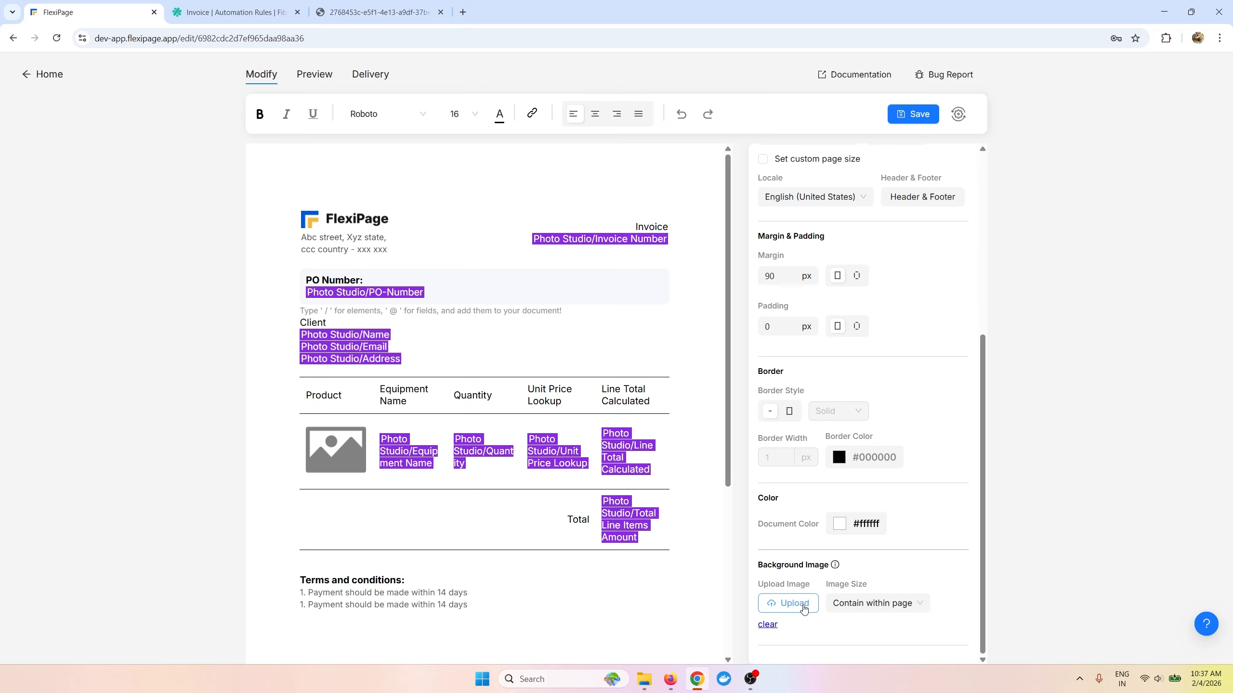
pyautogui.scroll(3, 825, 485)
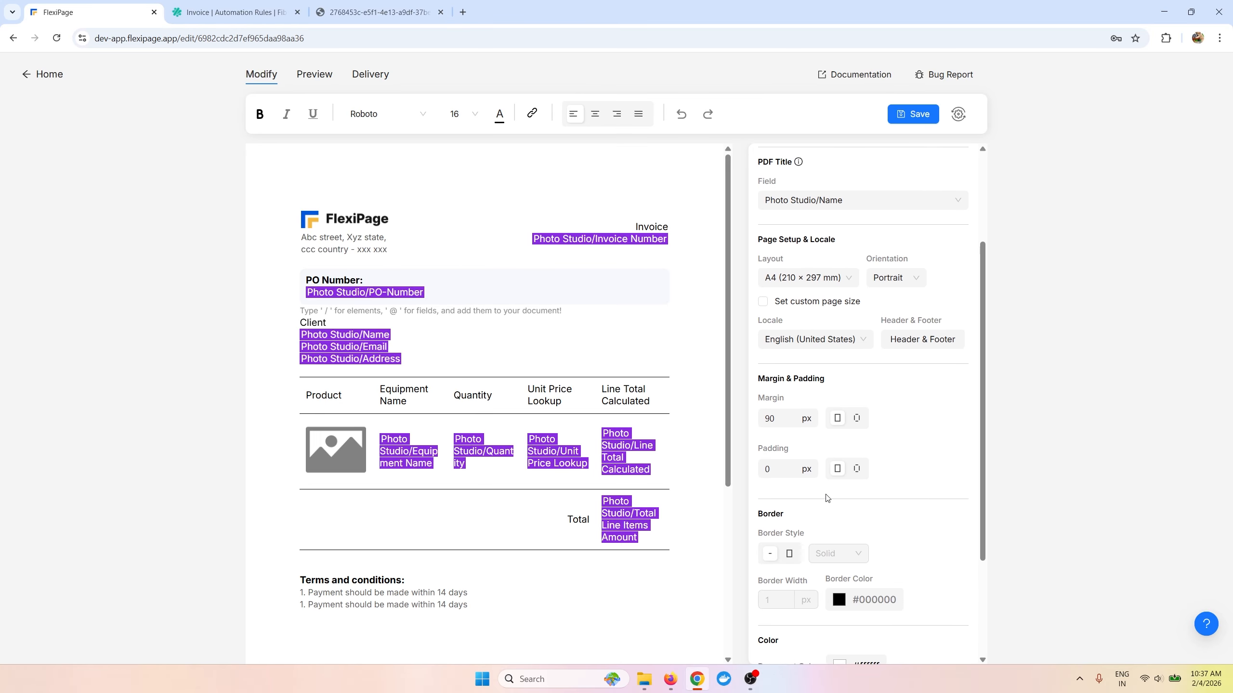
pyautogui.click(915, 381)
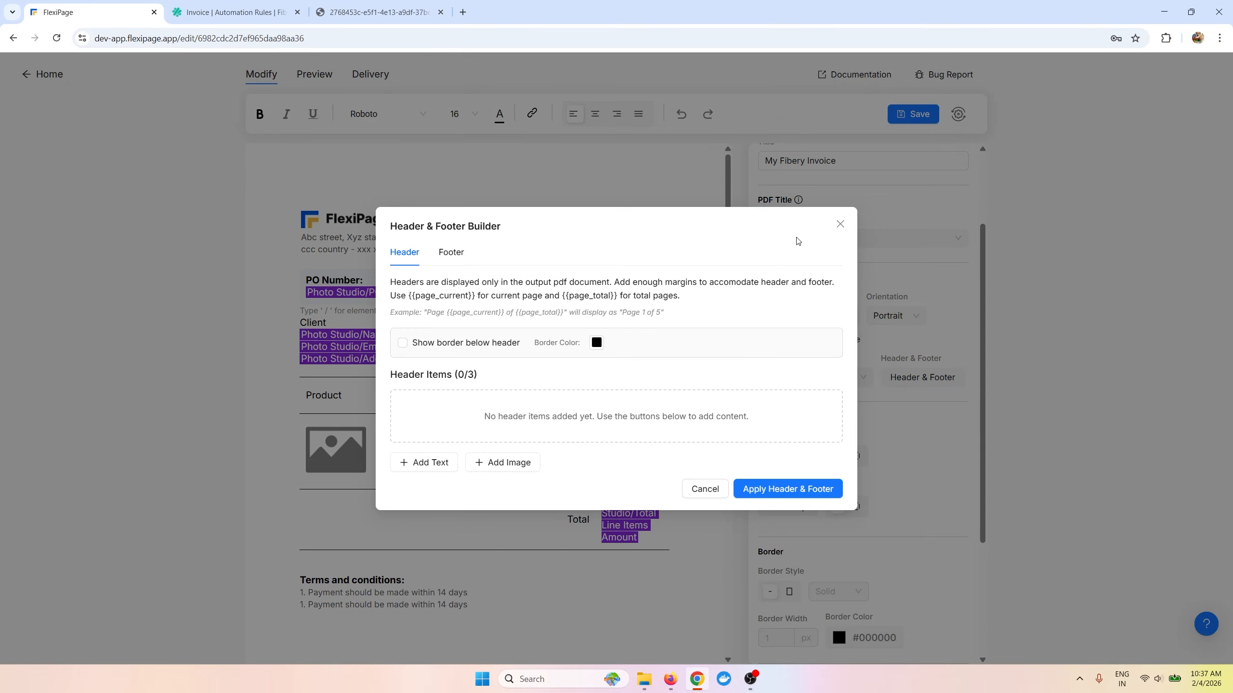
pyautogui.click(840, 224)
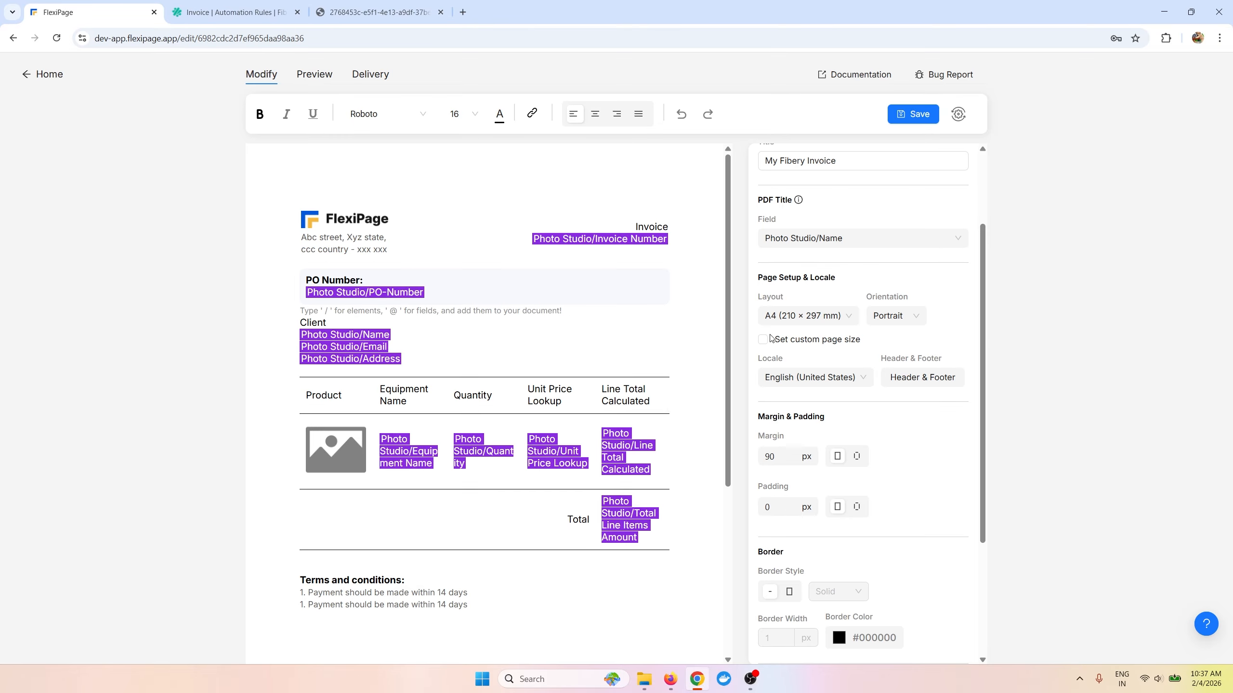
pyautogui.scroll(2, 938, 339)
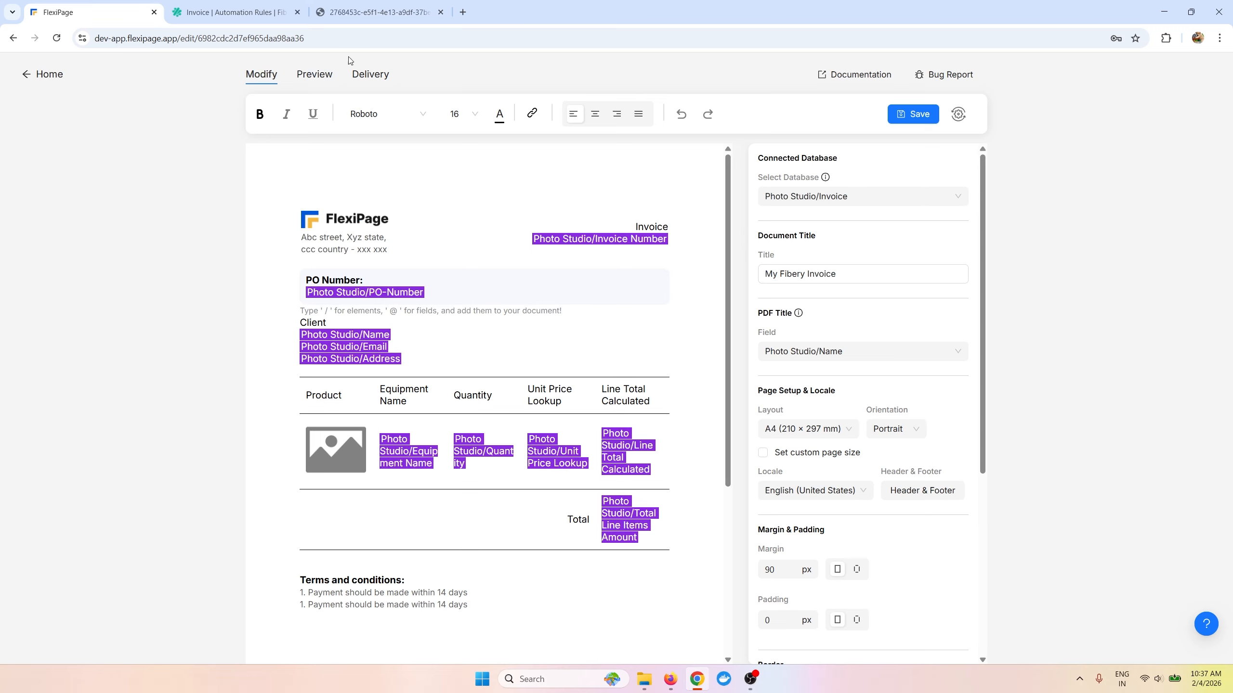
# Step: Open the FlexiPage website in a new browser tab
pyautogui.click(233, 12)
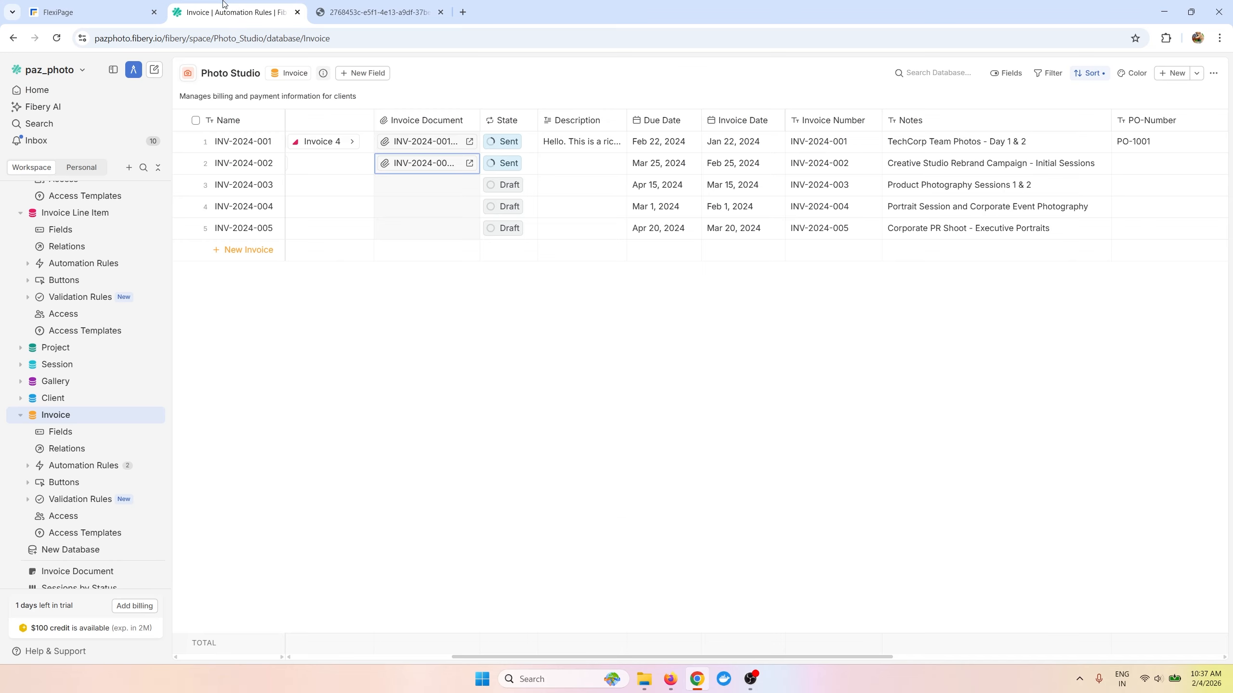
pyautogui.click(100, 11)
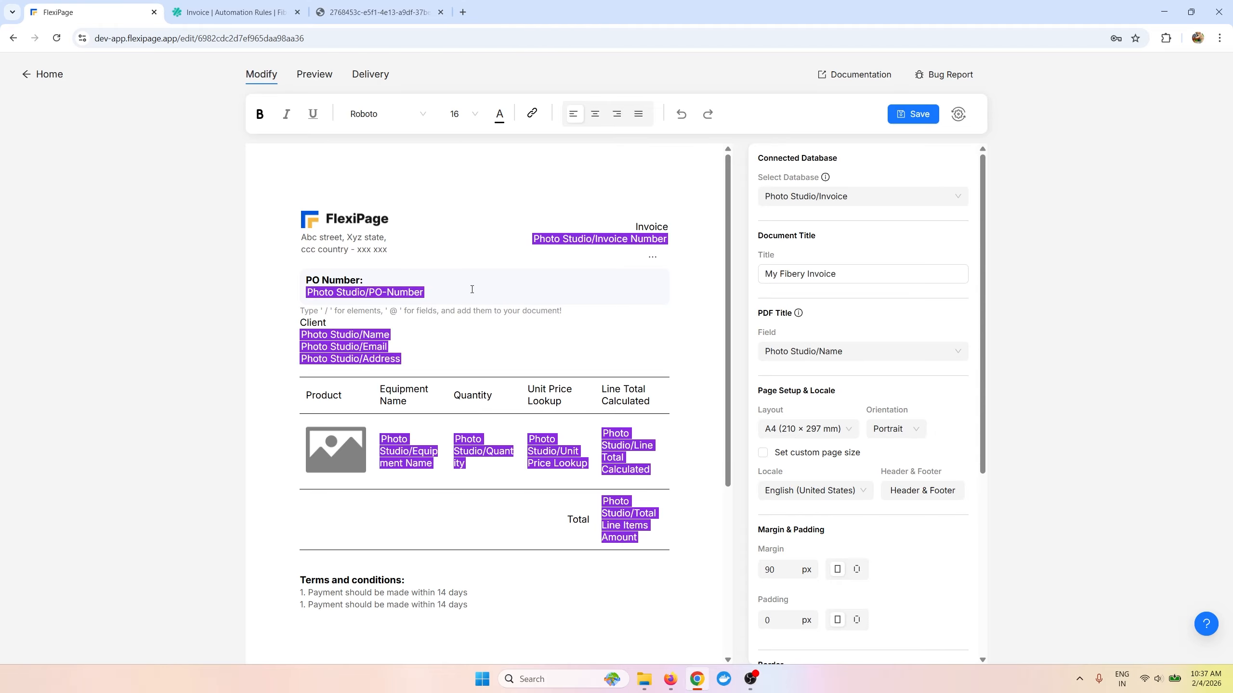
pyautogui.click(465, 10)
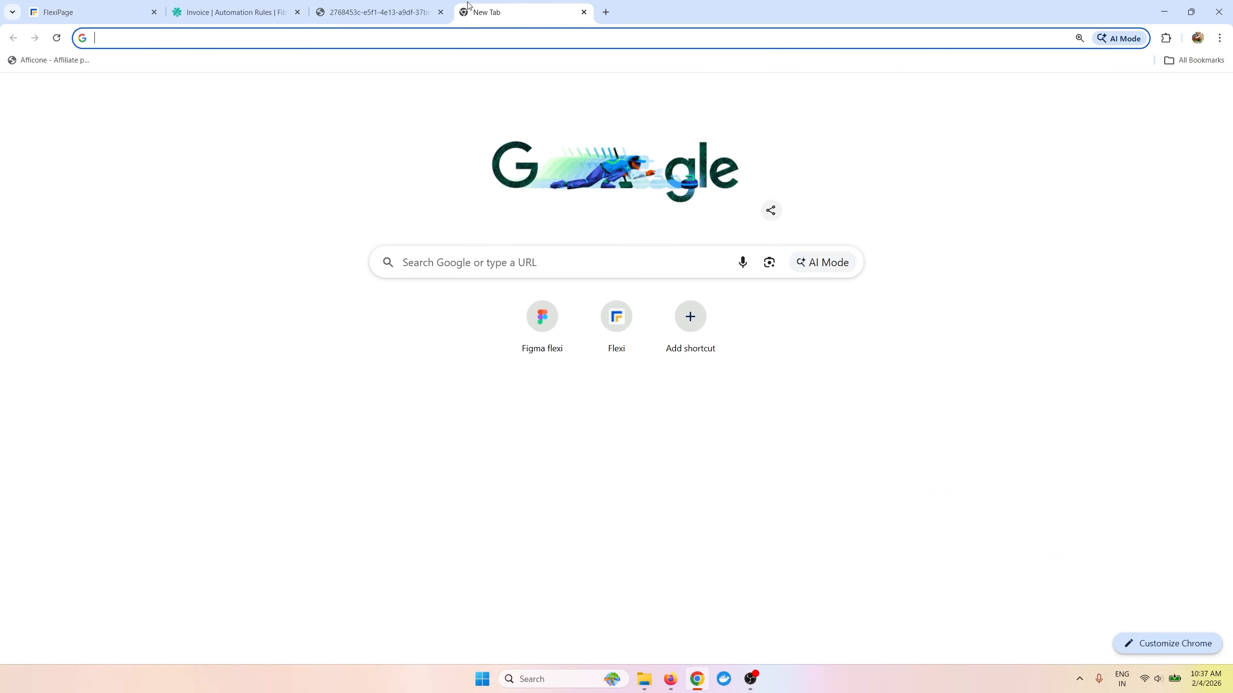
pyautogui.write('flex')
pyautogui.press('Return')
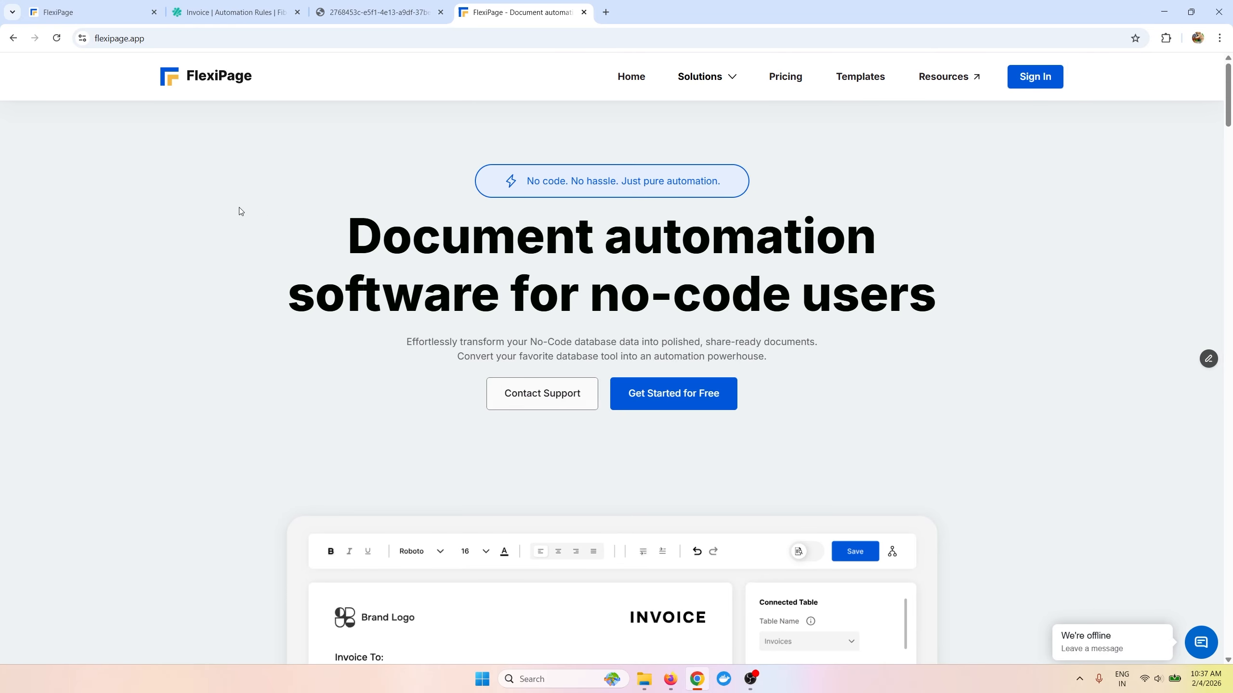
# Step: Return to the FlexiPage template editor and show the help and email contact options
pyautogui.click(79, 6)
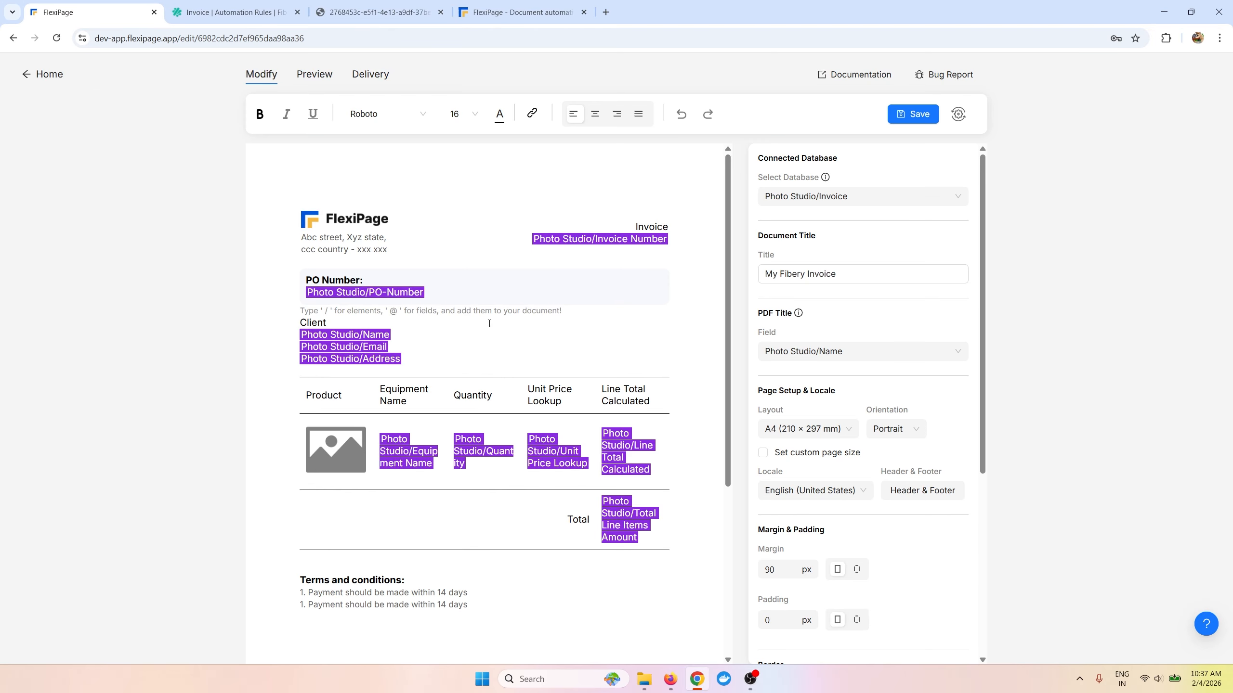
pyautogui.click(1206, 624)
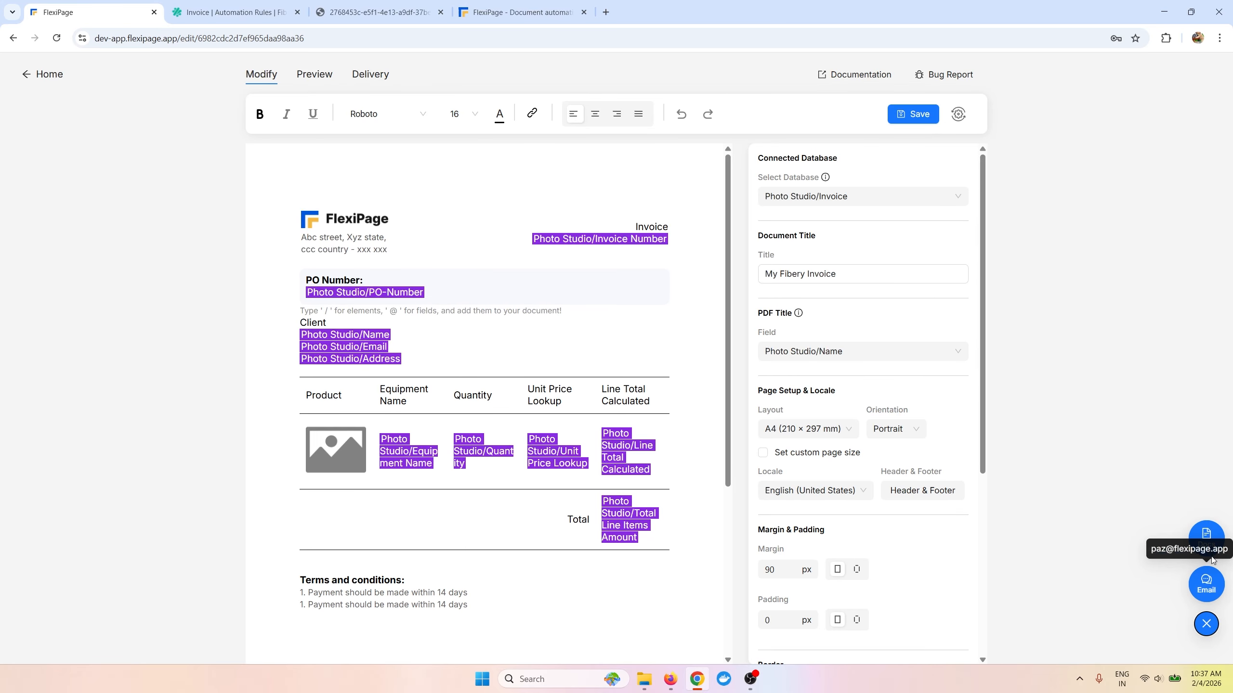